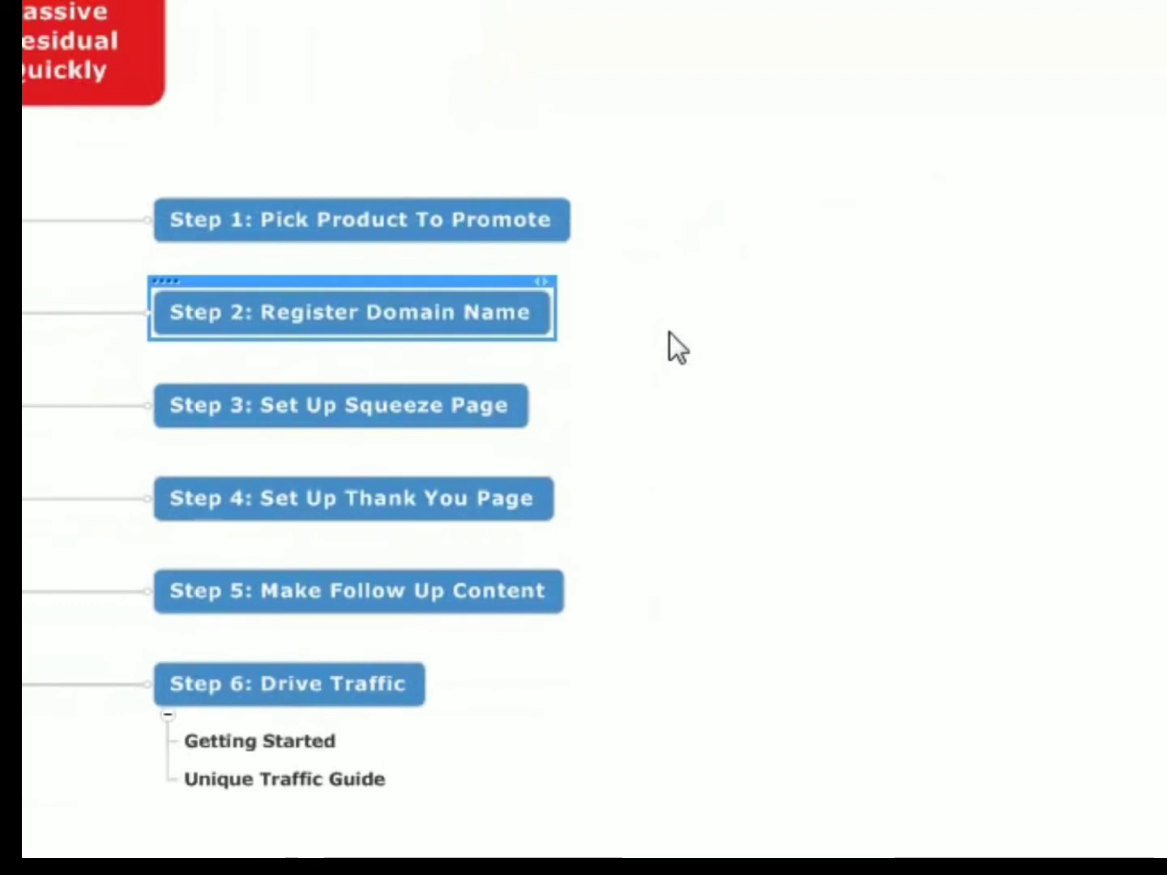
- Add the subtopic "my weight loss story" under "Step 2: Register Domain Name"
key("Insert")
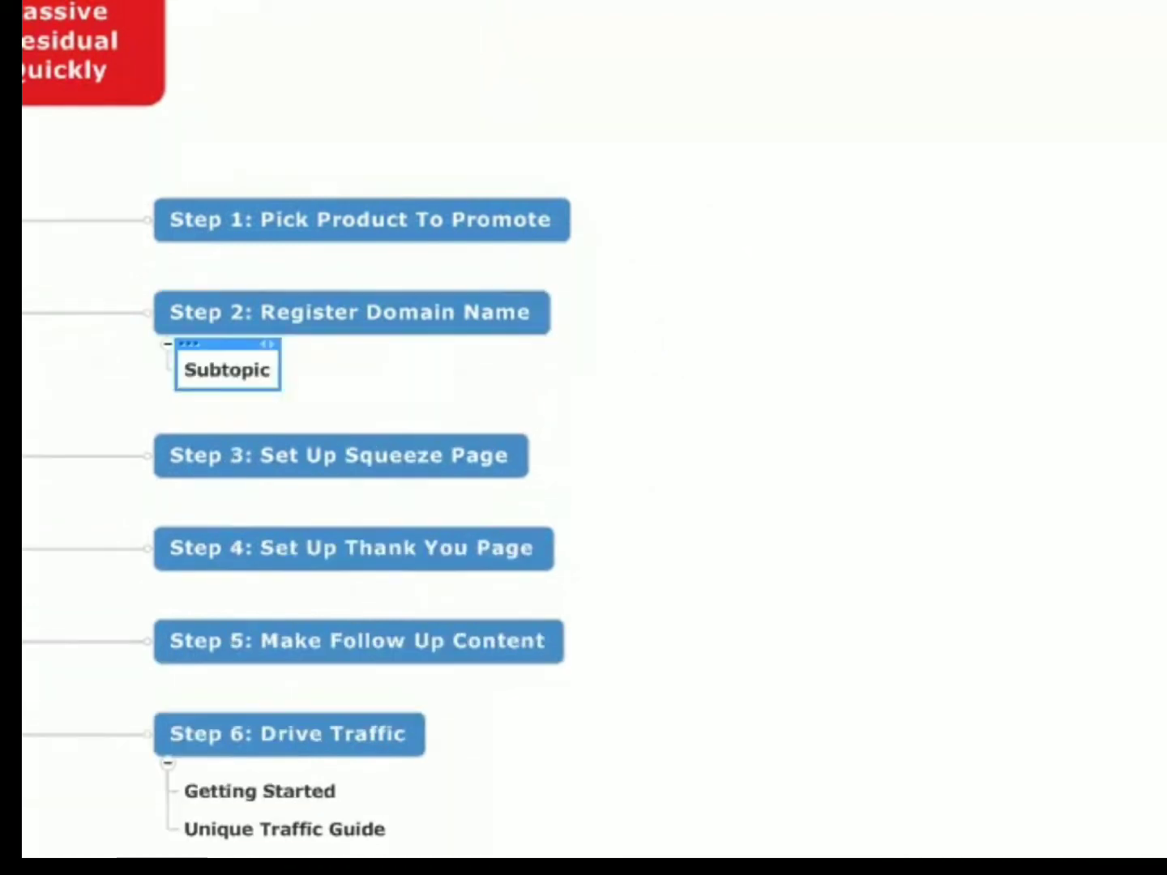
type("my weight loss story")
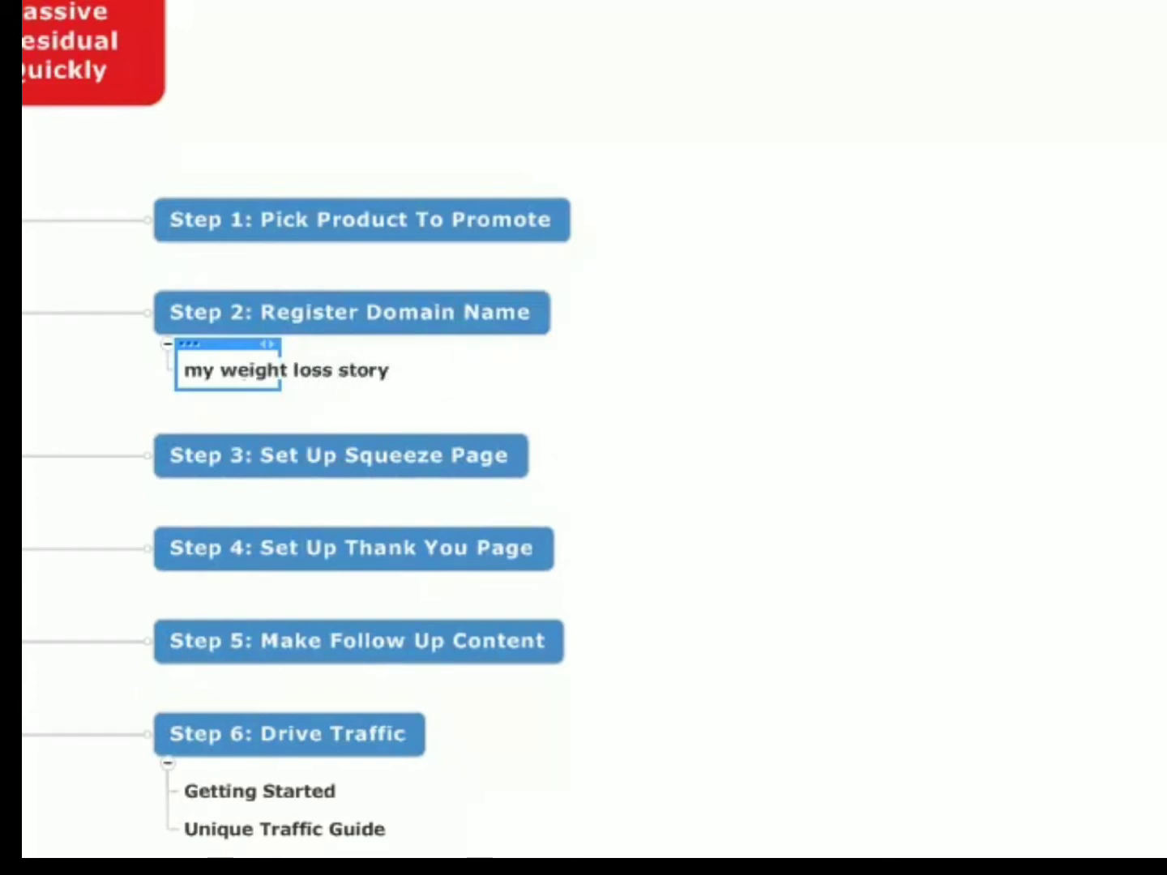
left_click(345, 328)
left_click(314, 358)
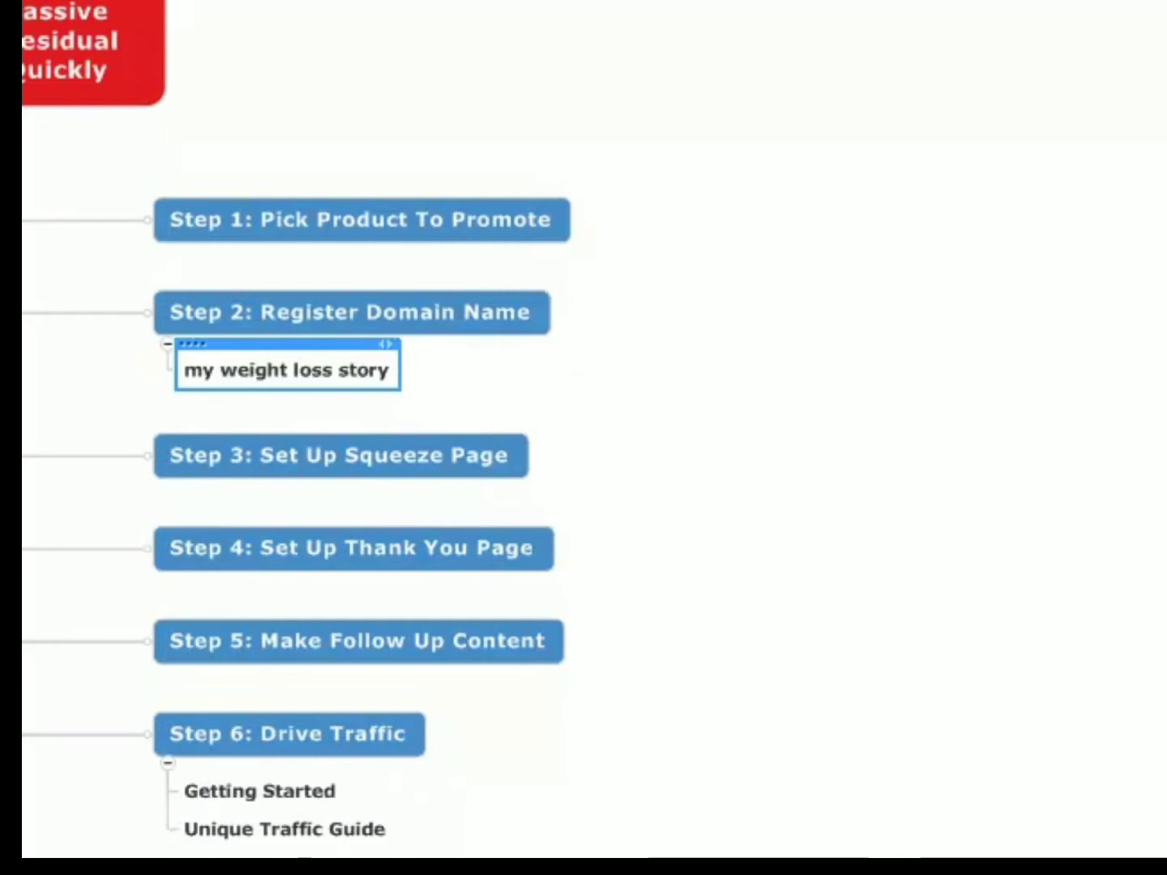
- Add the subtopics "Review Page" and "Blog" under "Step 4: Set Up Thank You Page"
left_click_drag(915, 835, 921, 733)
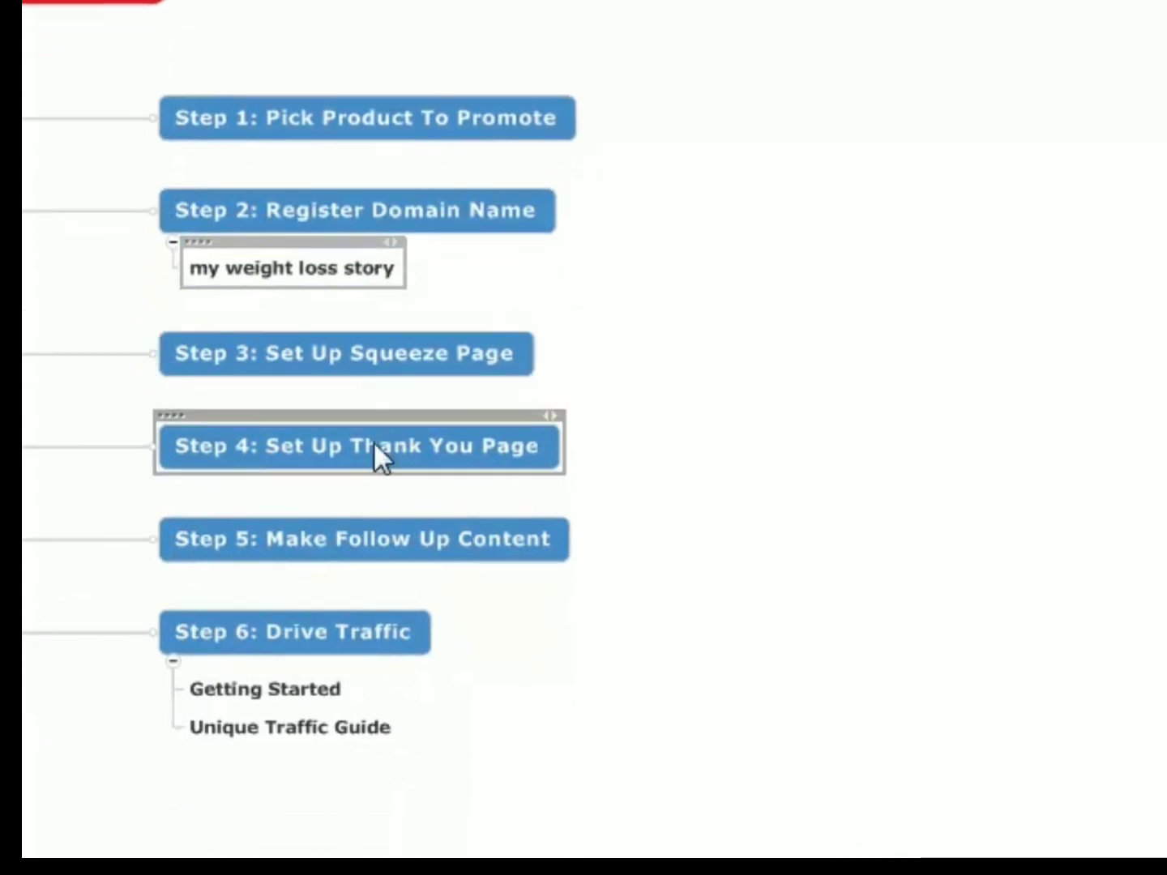
left_click(295, 267)
left_click(408, 454)
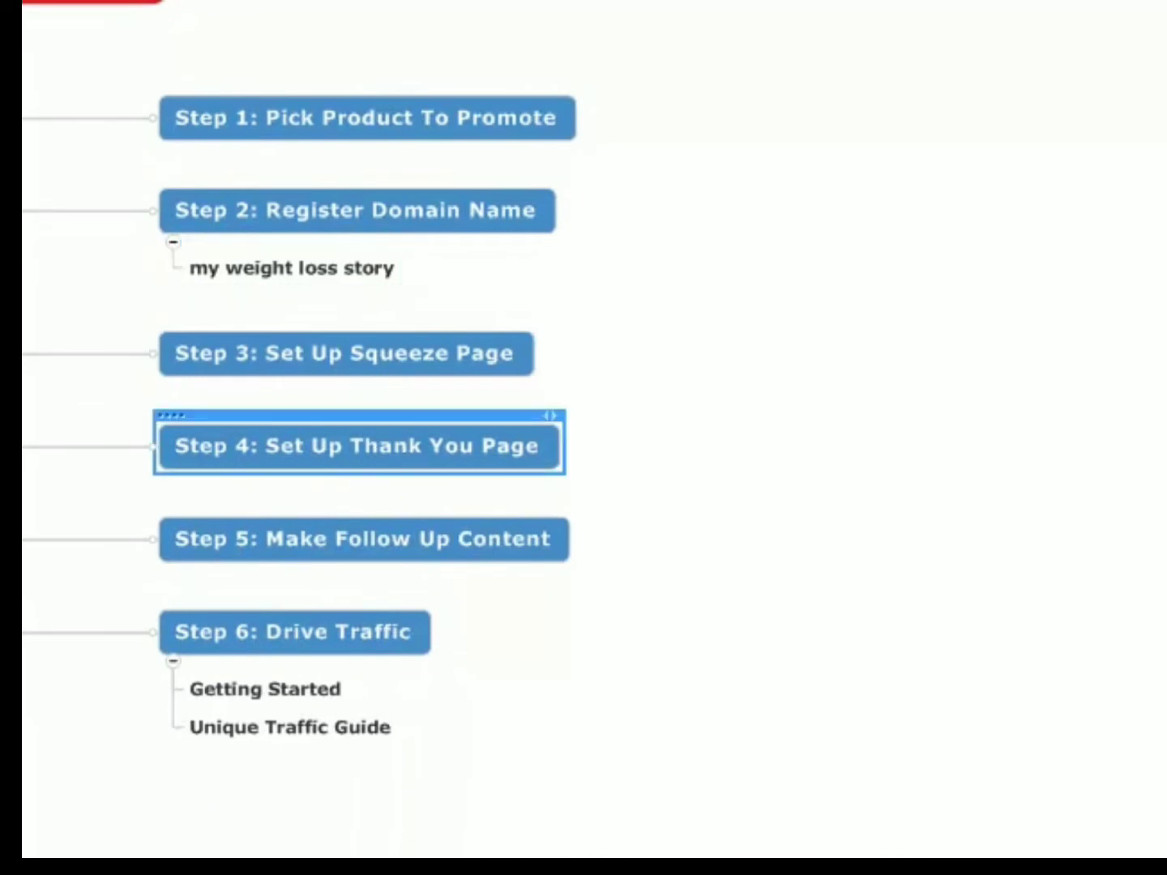
key("Insert")
type("Review Page")
key("Return")
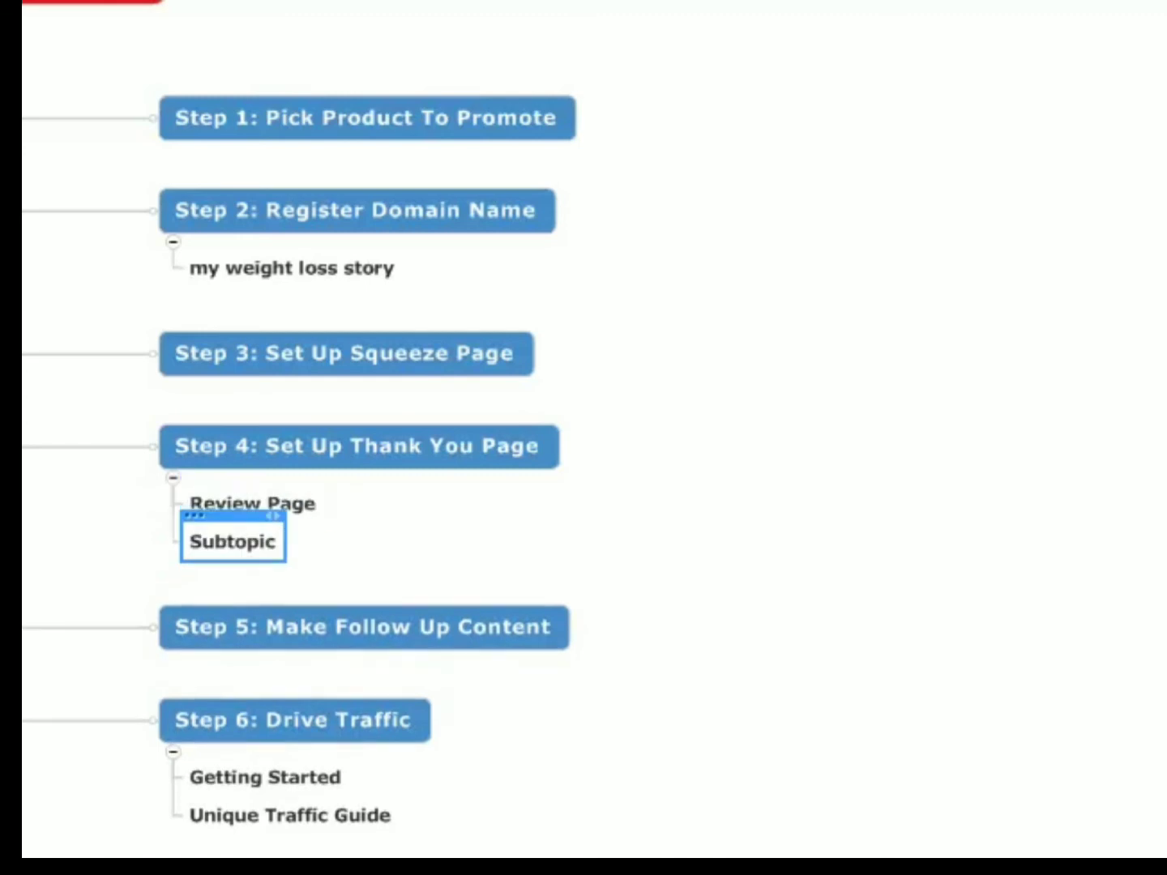
type("Blog")
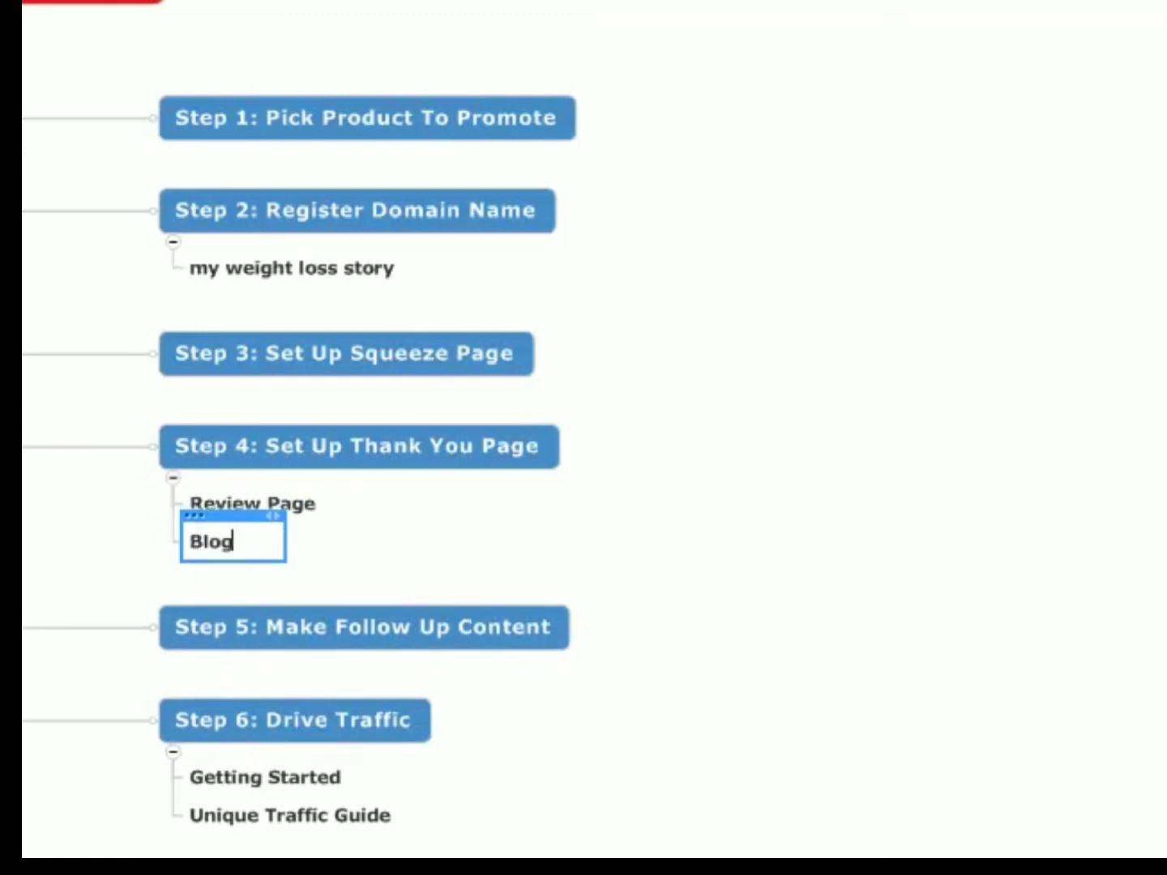
key("Return")
- Add a subtopic under Blog reading "For those that purchase - bonus of following me as I lose weight"
key("Tab")
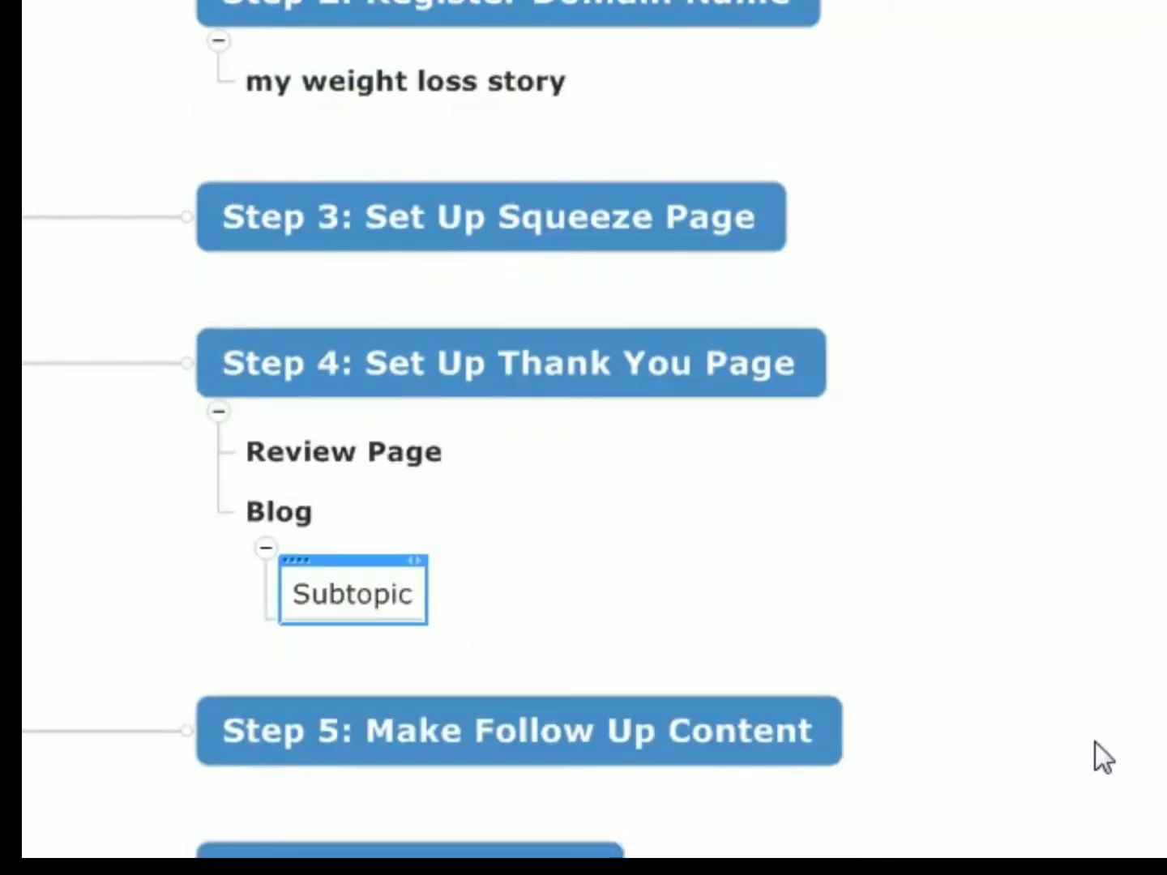
type("For t")
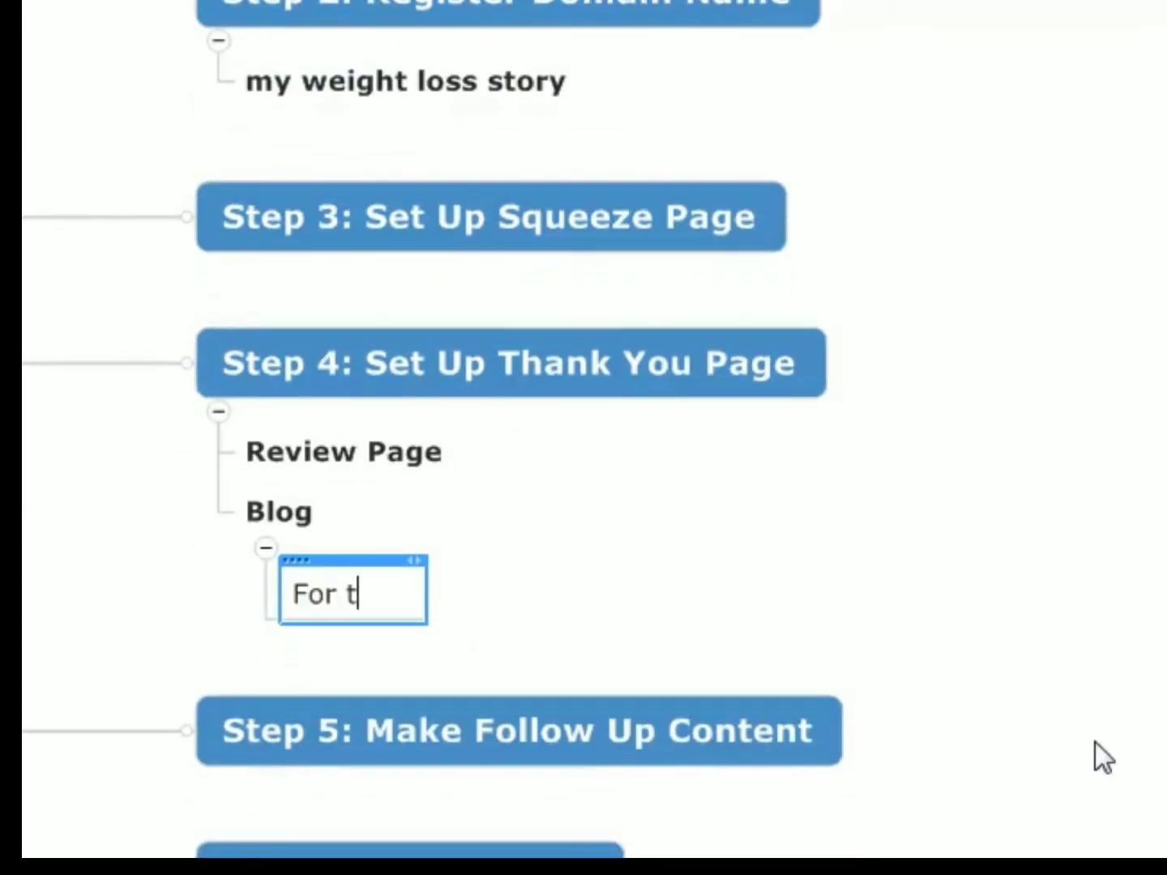
type("hose that pur")
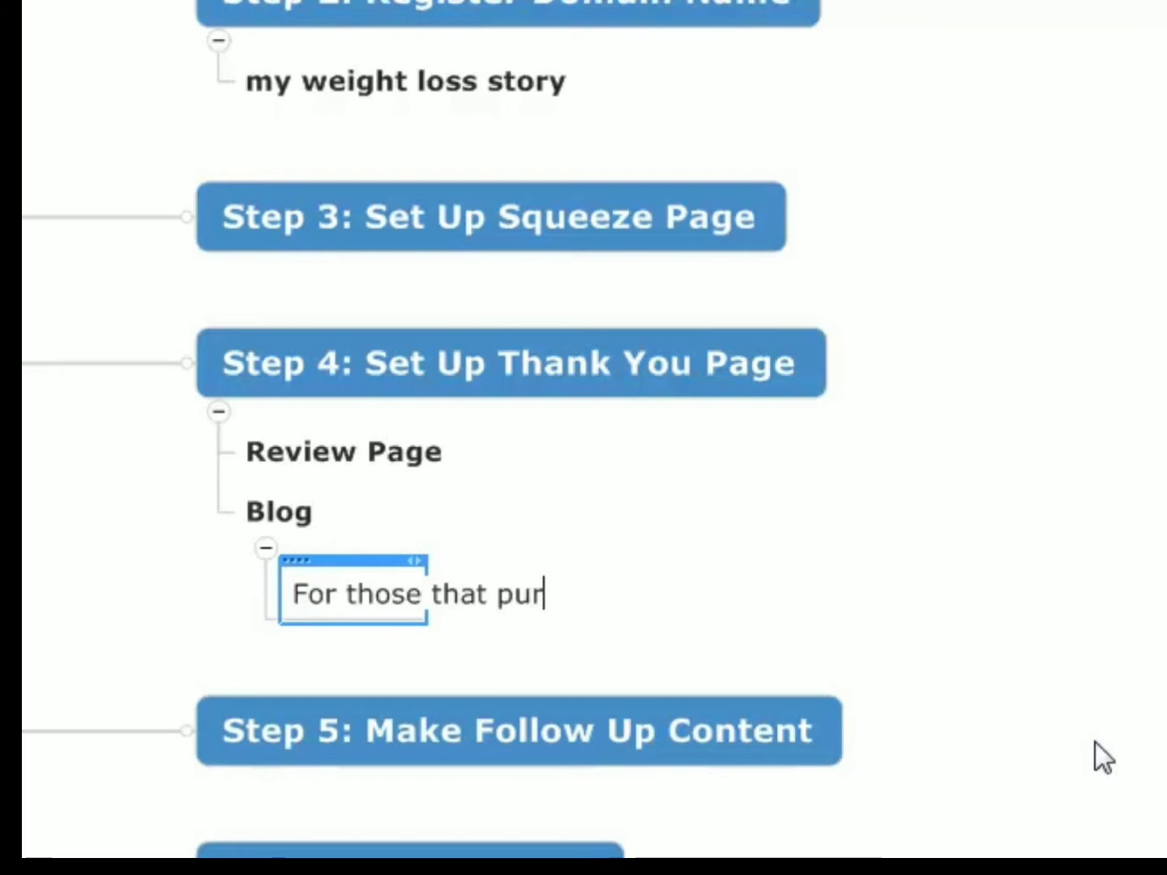
type("chase - bou")
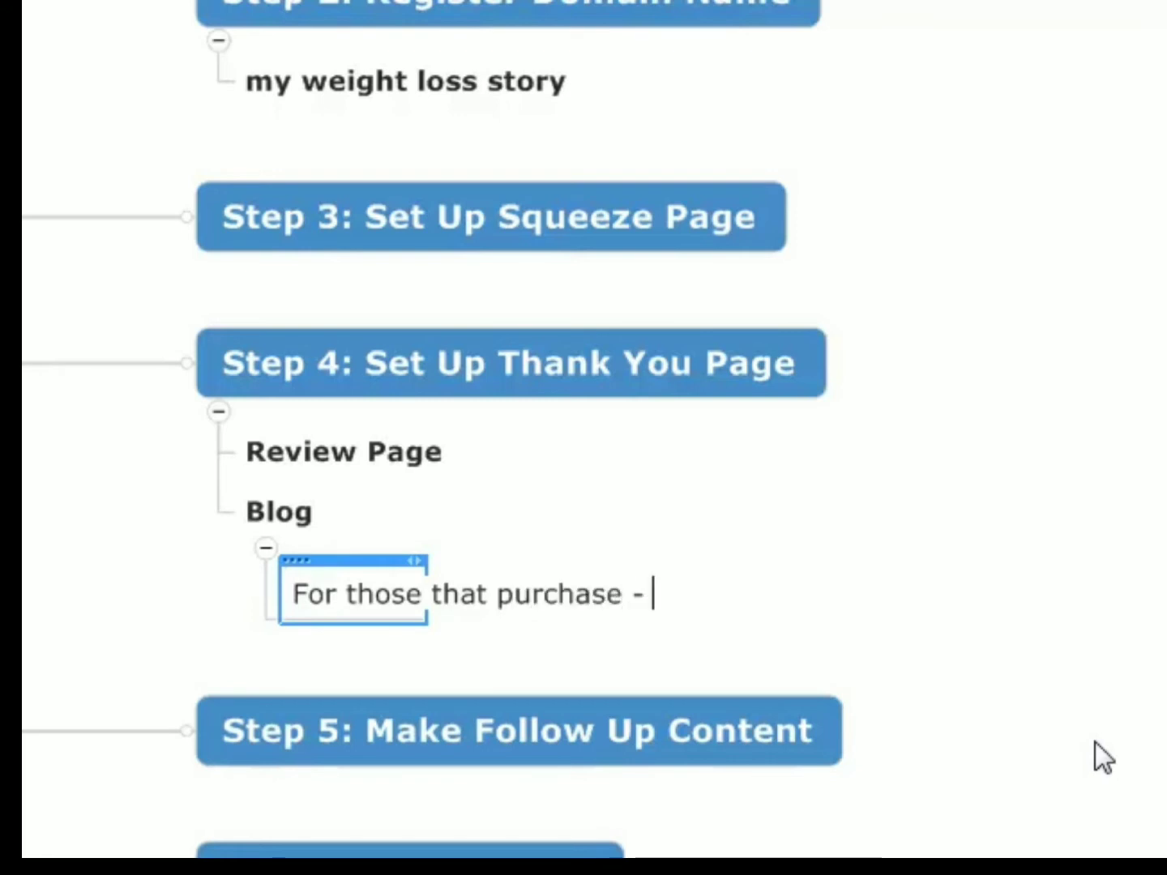
key("BackSpace")
type("nus fo")
key("BackSpace")
key("BackSpace")
type("of")
key("BackSpace")
key("BackSpace")
type("f following me as I a")
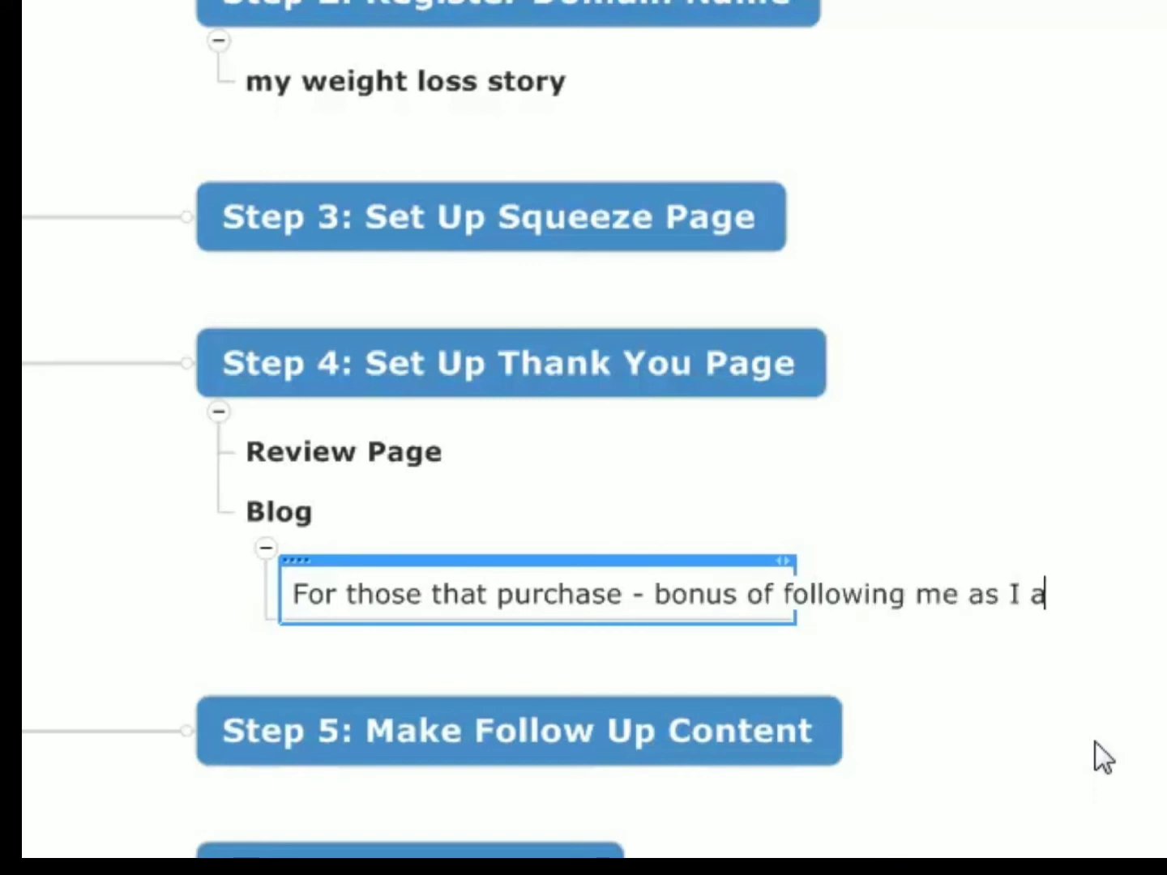
key("BackSpace")
type("lose weigh")
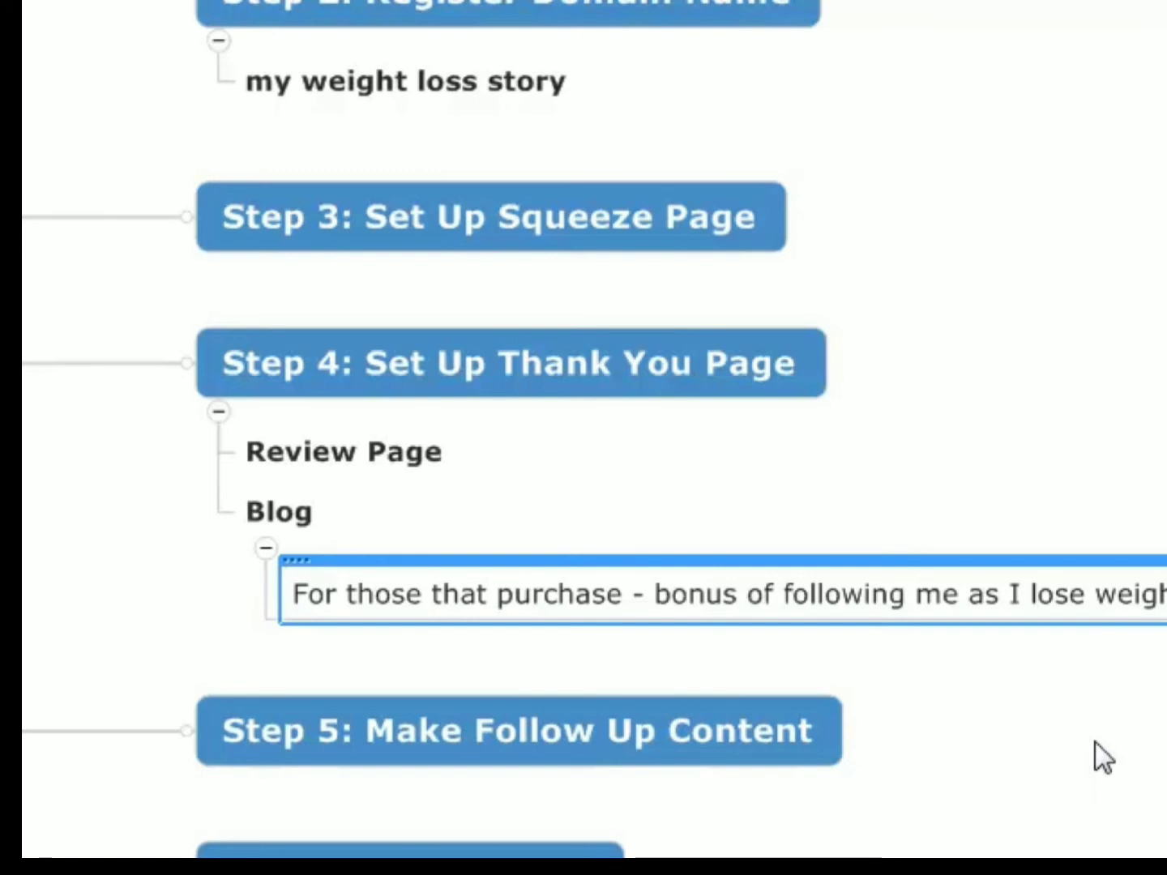
key("Insert")
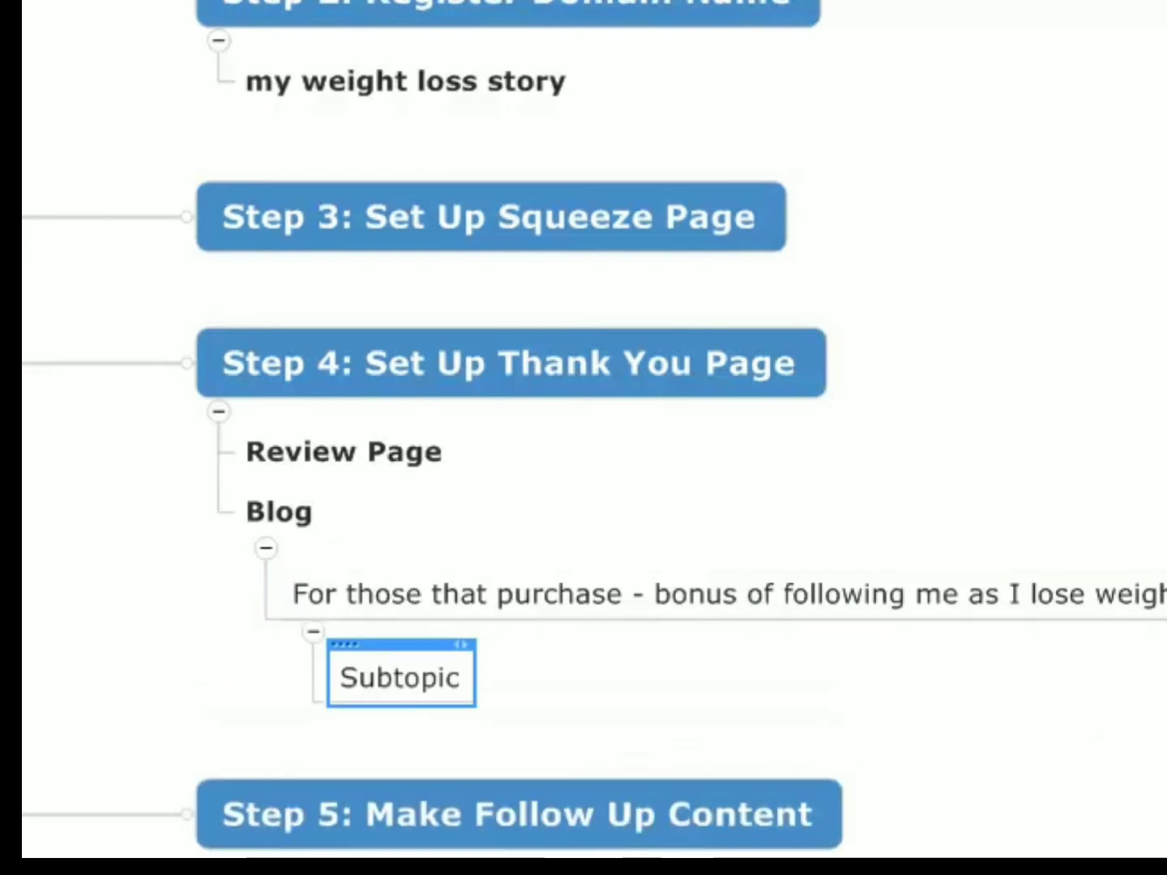
key("Delete")
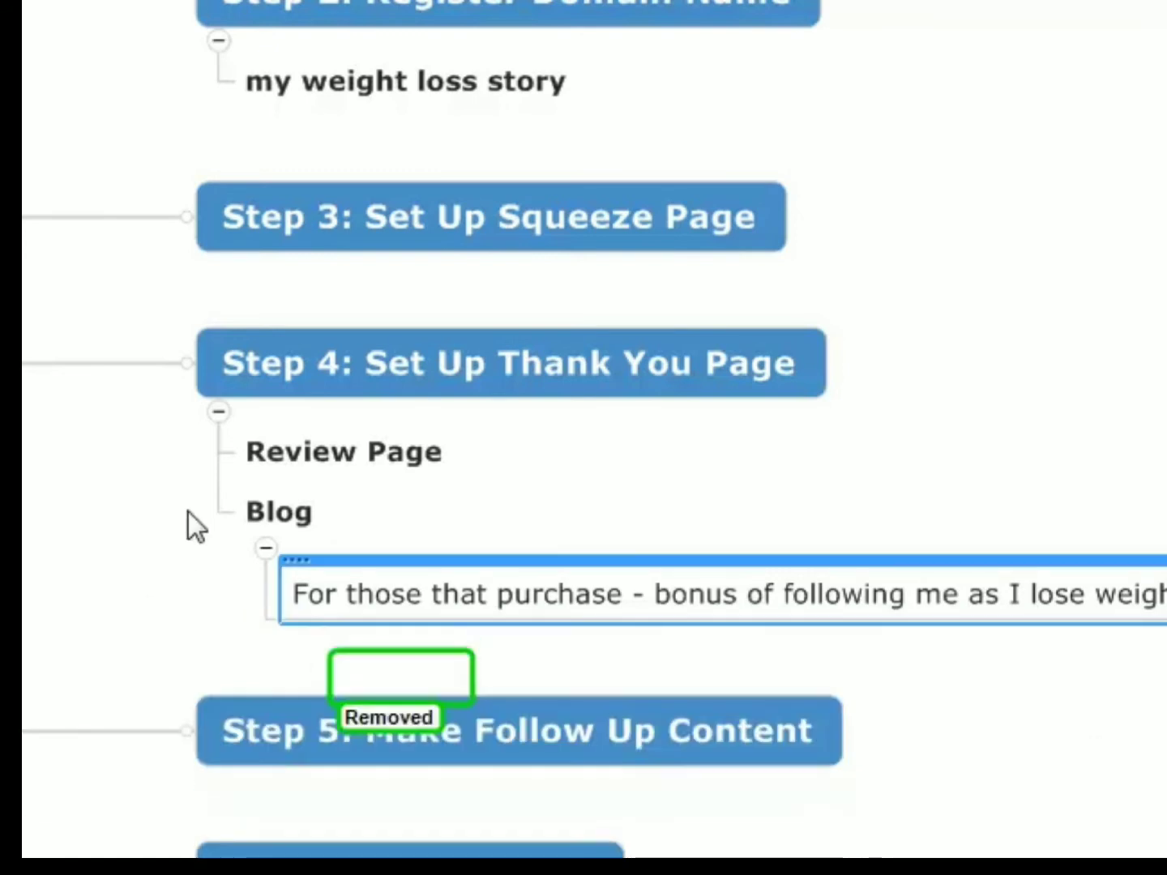
left_click(262, 485)
key("Insert")
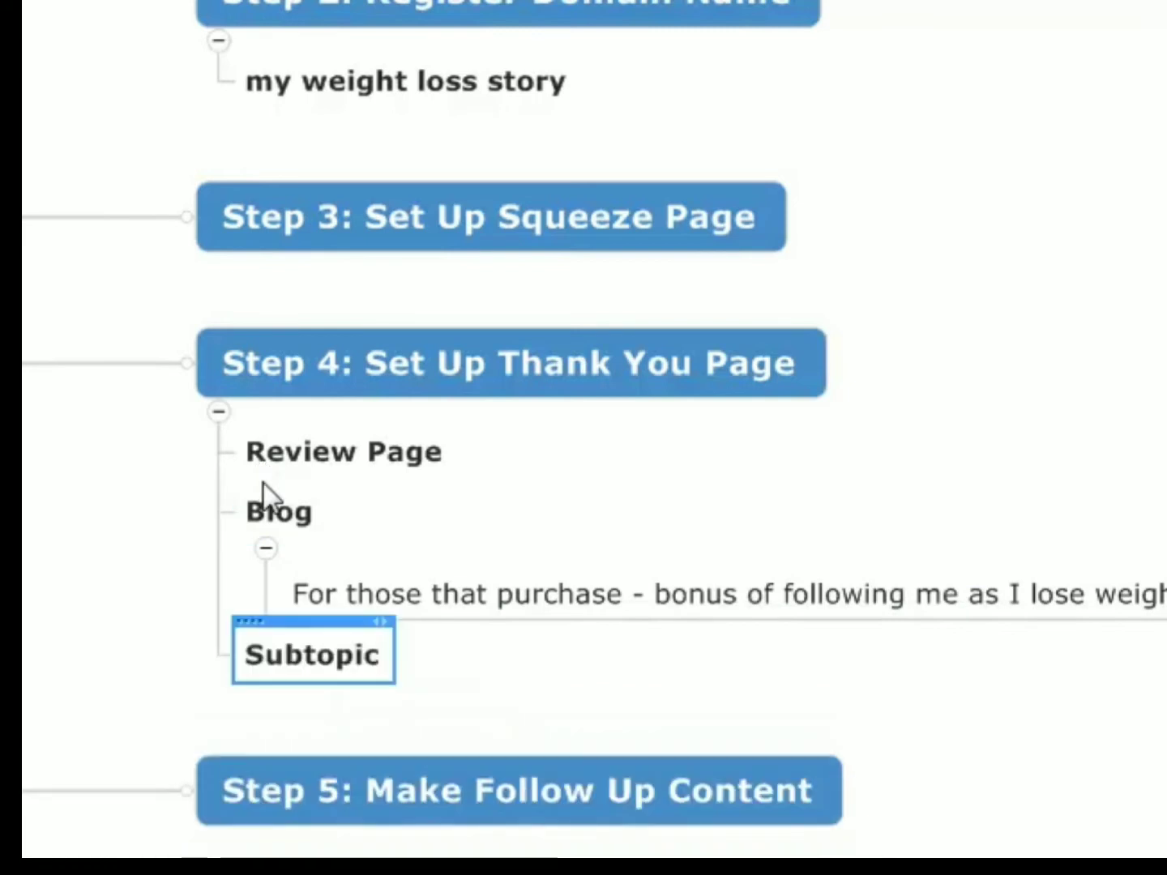
key("Delete")
- Add a second subtopic under Blog reading "3 to 4 Weeks worth of content"
left_click(281, 513)
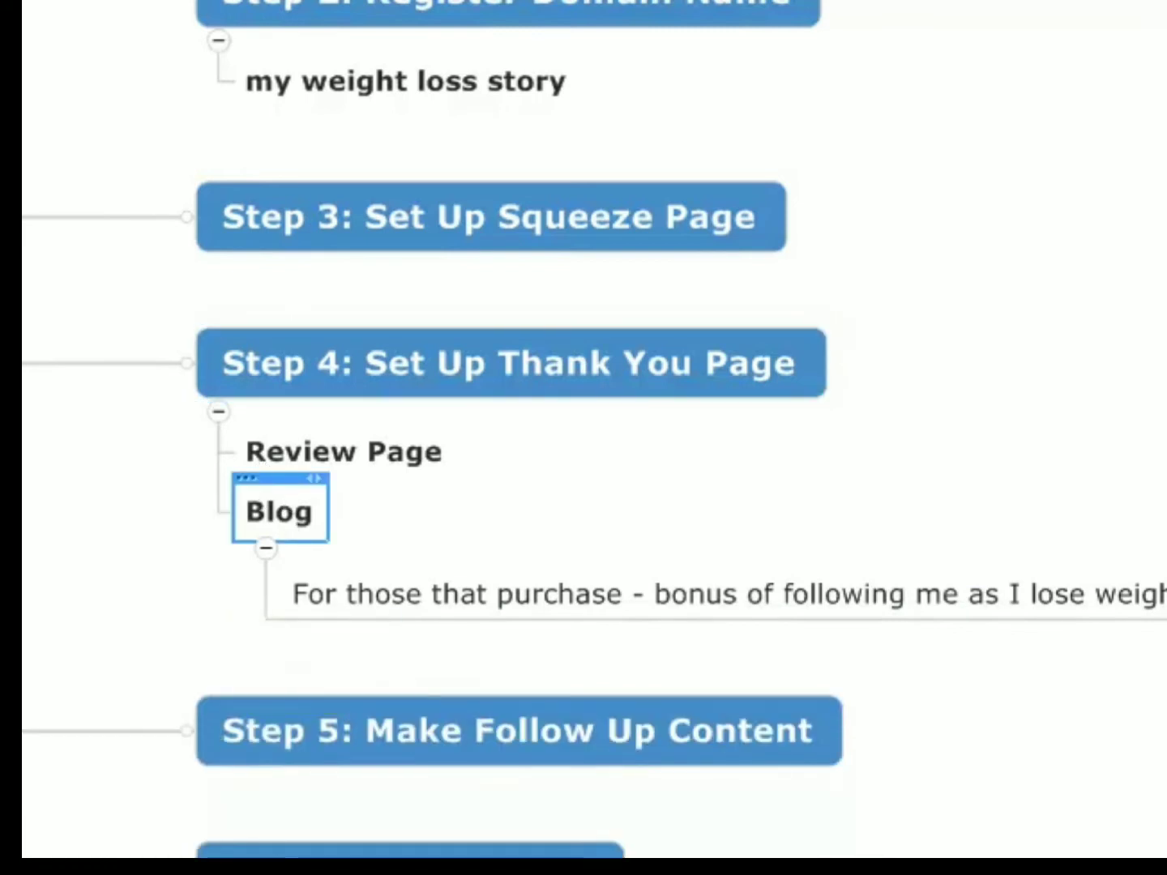
key("Insert")
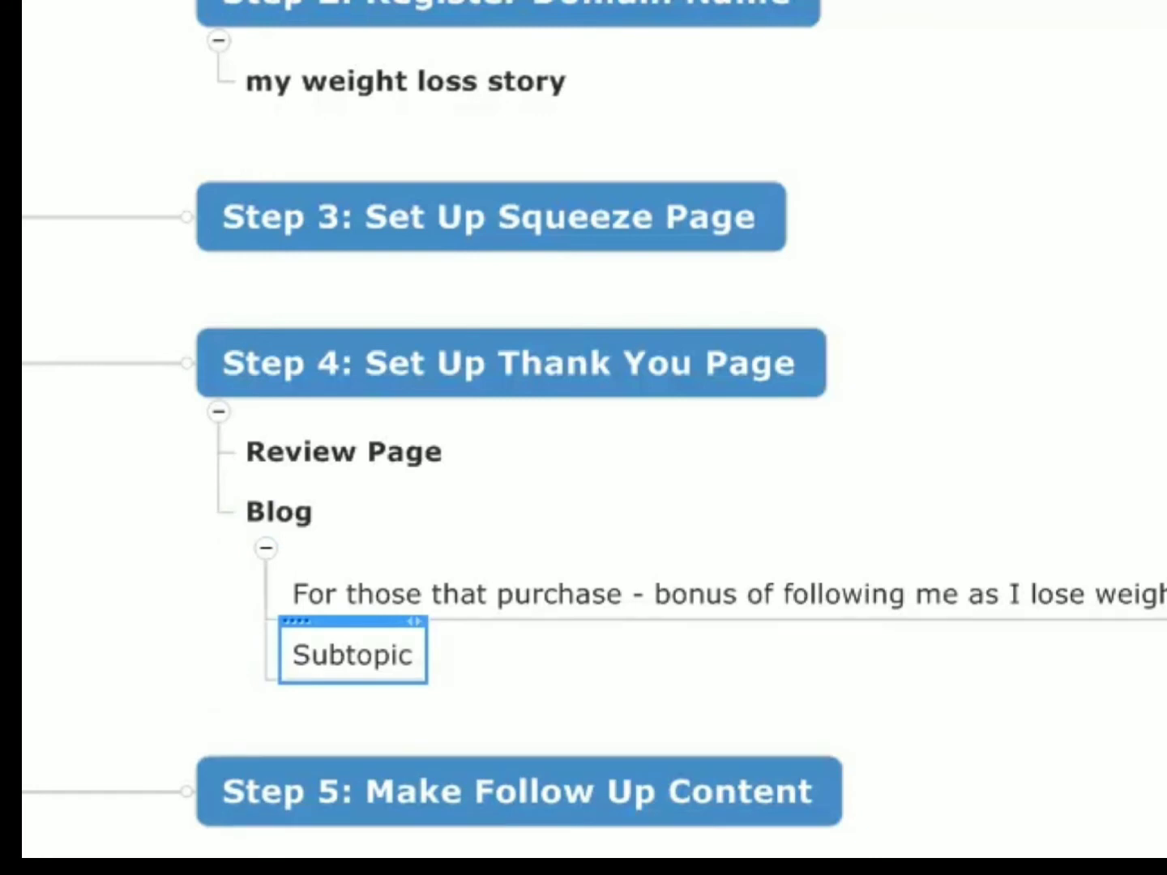
type("3 W")
key("BackSpace")
key("BackSpace")
type("to 4 we")
key("BackSpace")
key("BackSpace")
type("We")
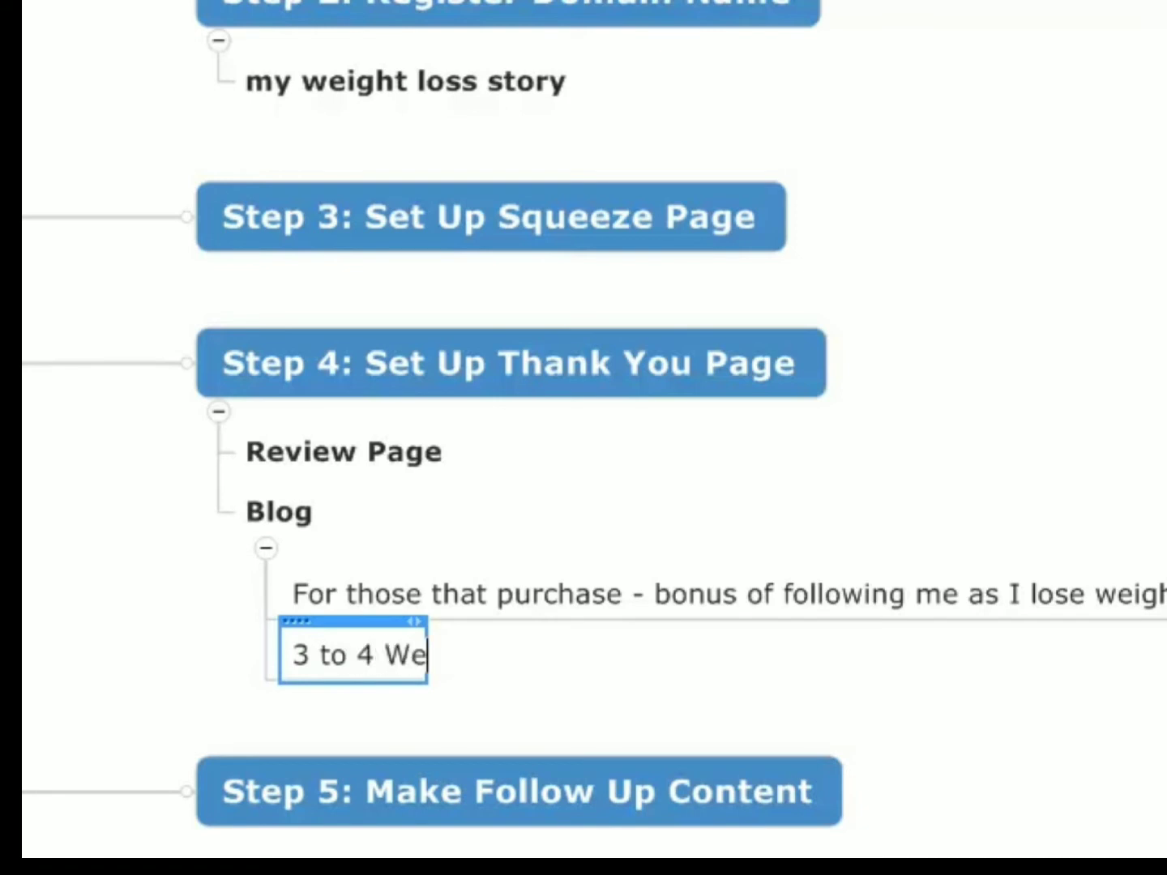
type("eks worht o")
key("BackSpace")
key("BackSpace")
key("BackSpace")
key("BackSpace")
type("th of content")
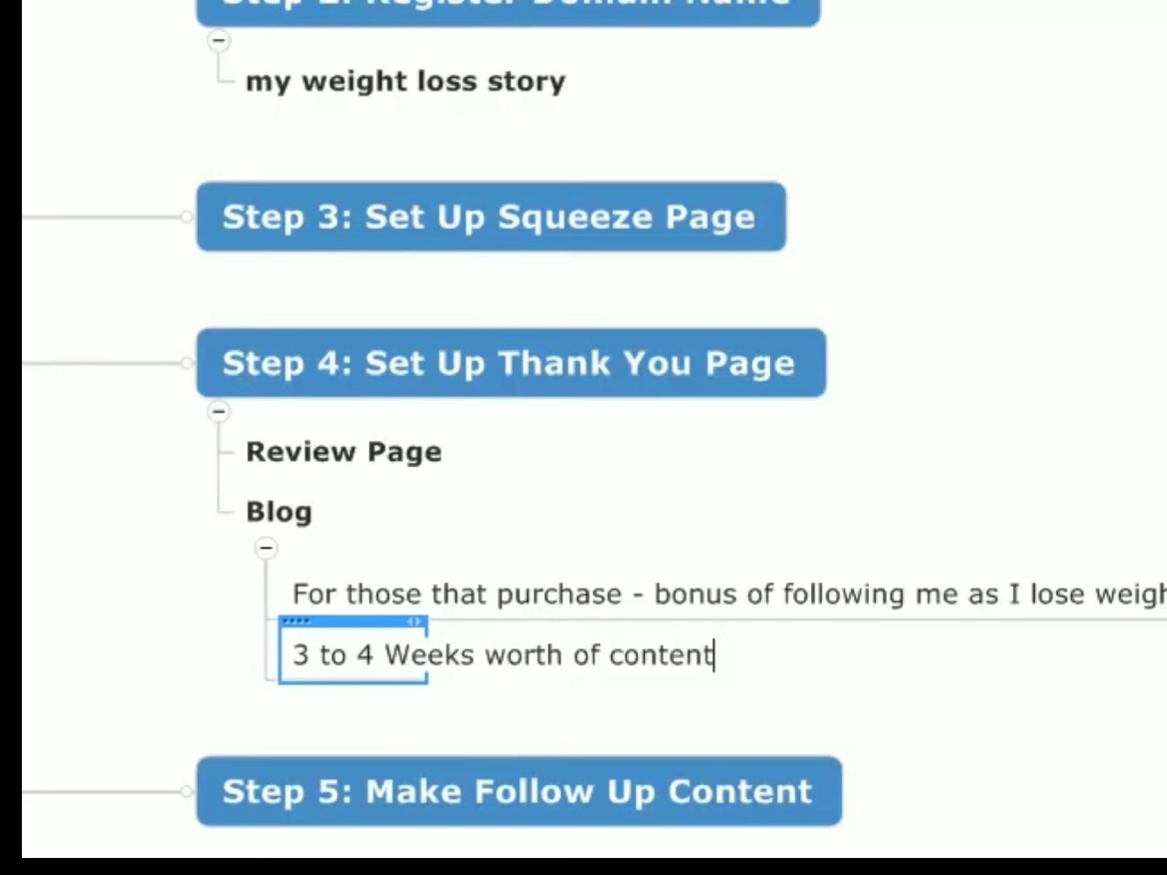
key("Return")
key("Return")
- Add a third subtopic under Blog containing "Autoresponder series that points them to a blog post every 3-4"
type("Autoresponder series")
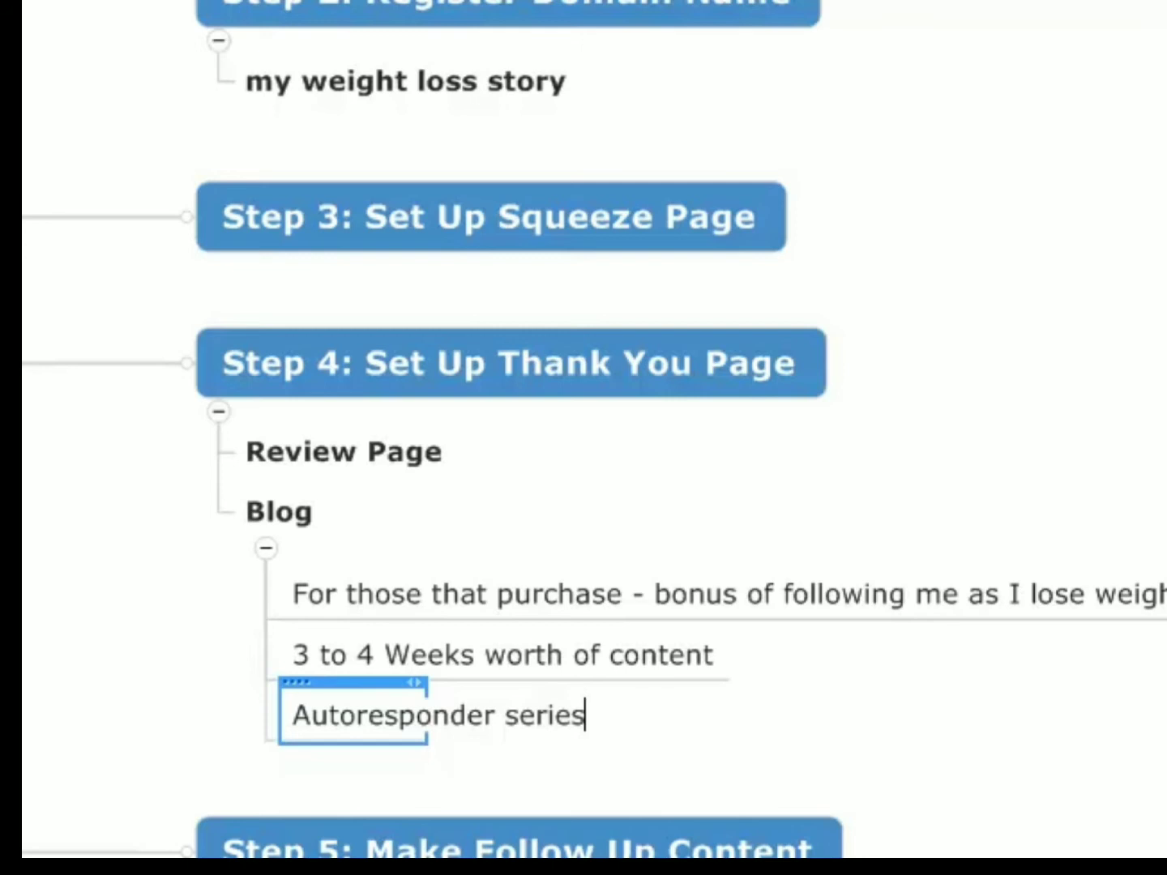
type("that ")
type("poin")
key("BackSpace")
type("ints them t")
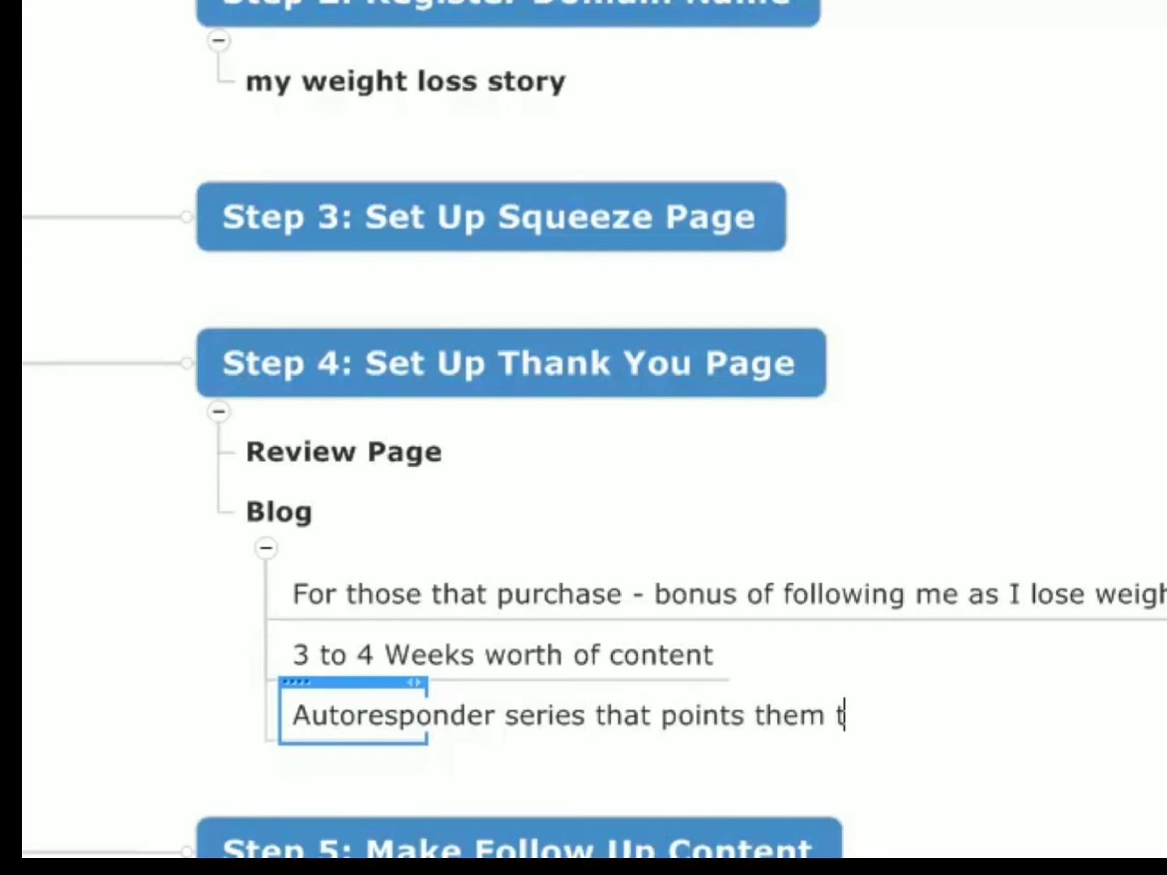
type("o a blog post ")
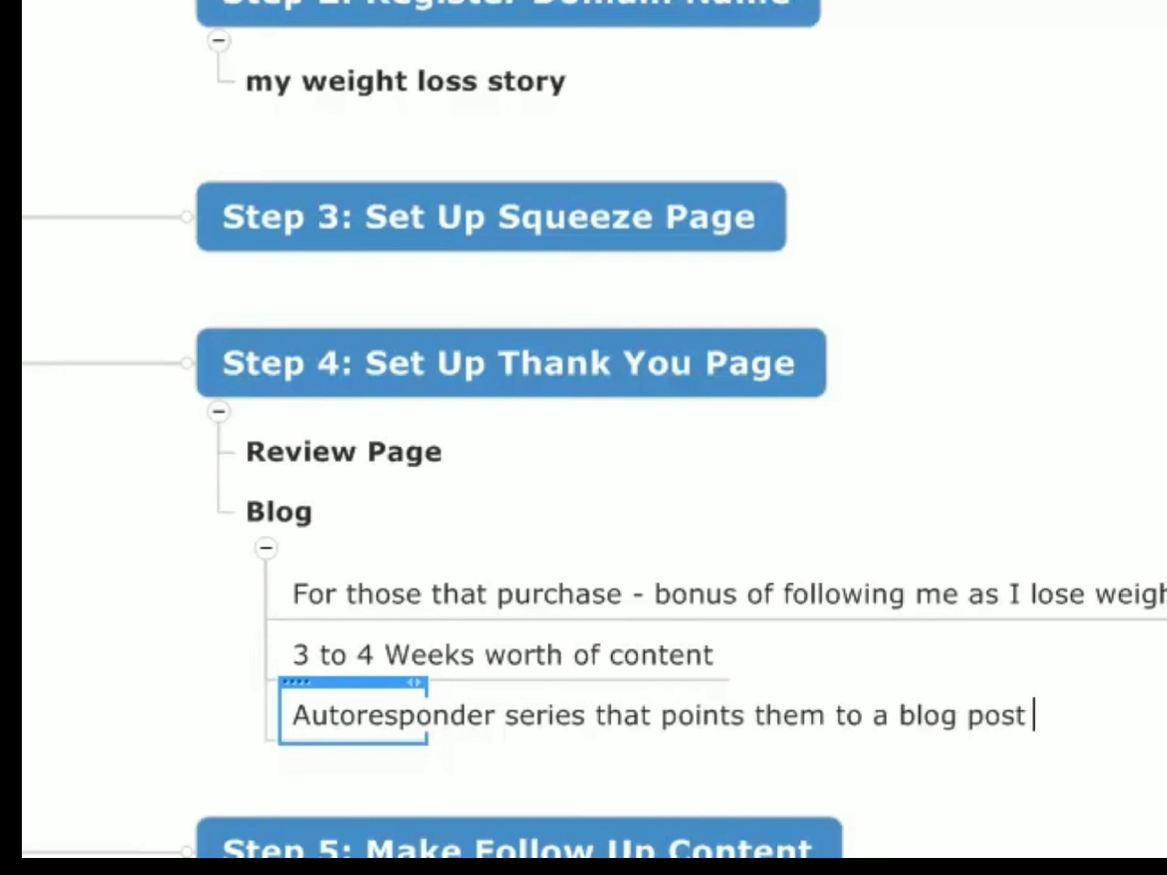
type("every 4")
key("BackSpace")
key("BackSpace")
type("3-4")
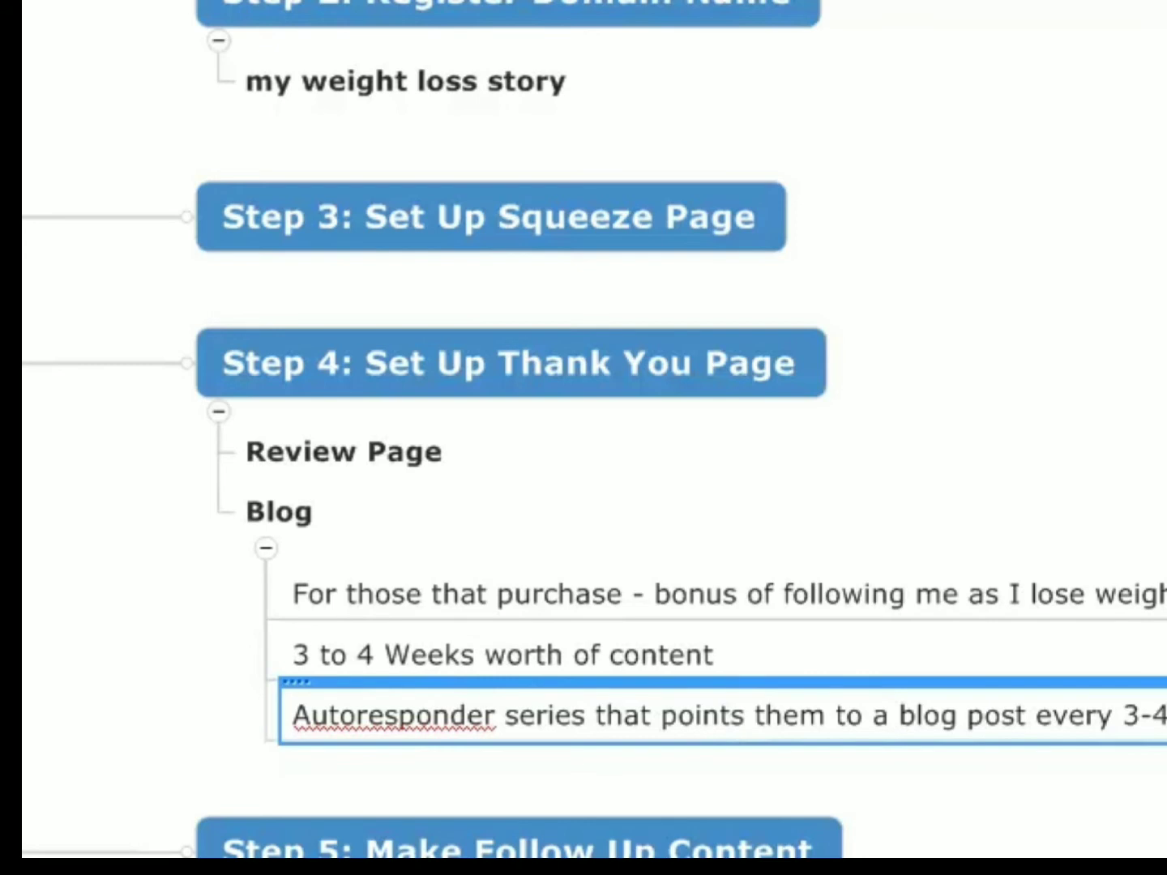
left_click(623, 661)
left_click(623, 600)
left_click(622, 649)
left_click(659, 735)
key("Escape")
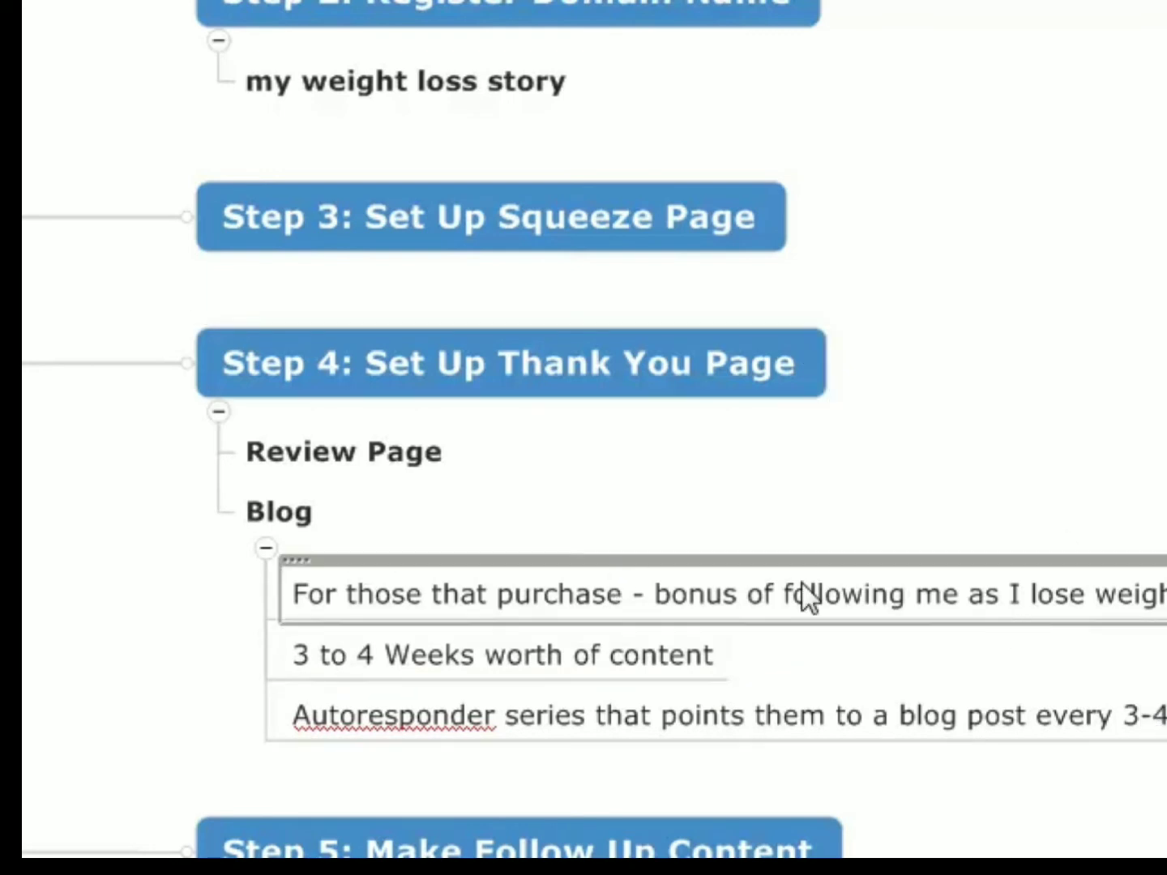
scroll(814, 587, "up", 1)
scroll(814, 587, "down", 2)
scroll(715, 564, "up", 1)
left_click(295, 523)
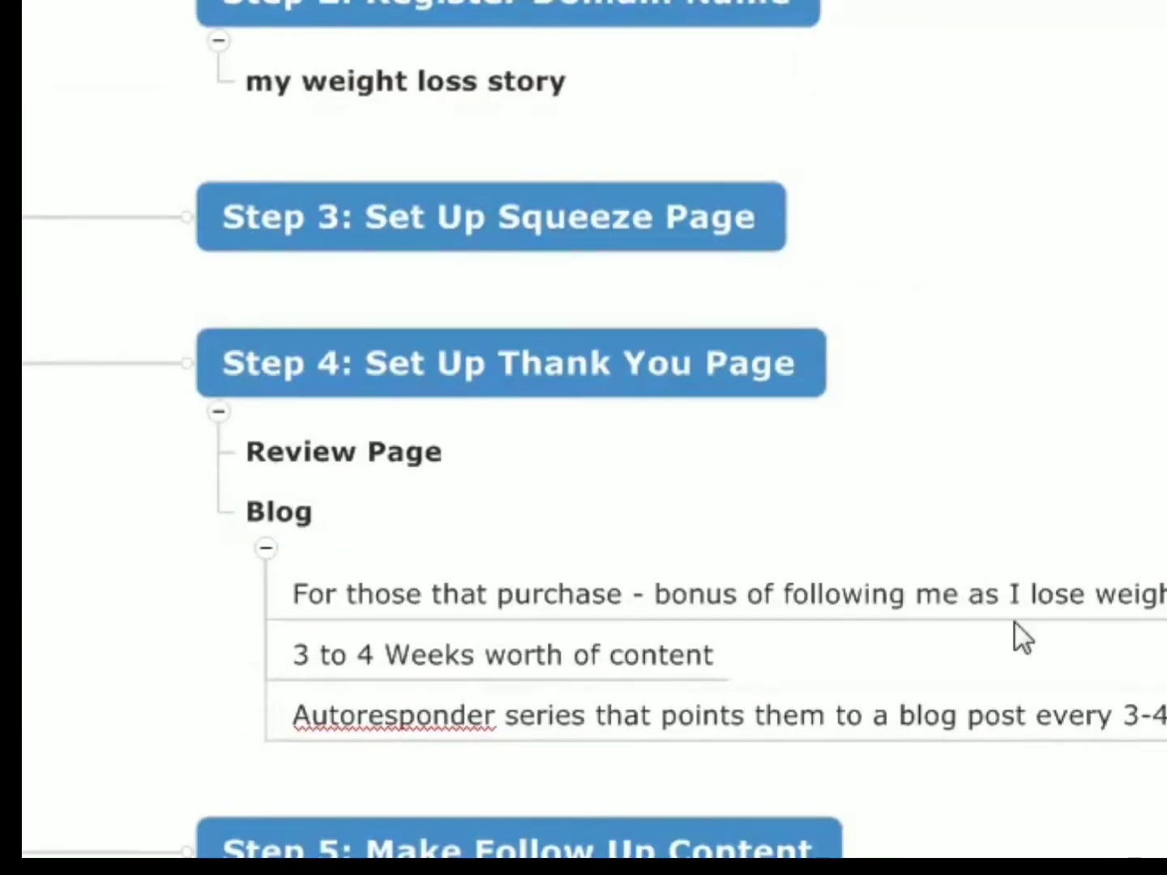
left_click(410, 446)
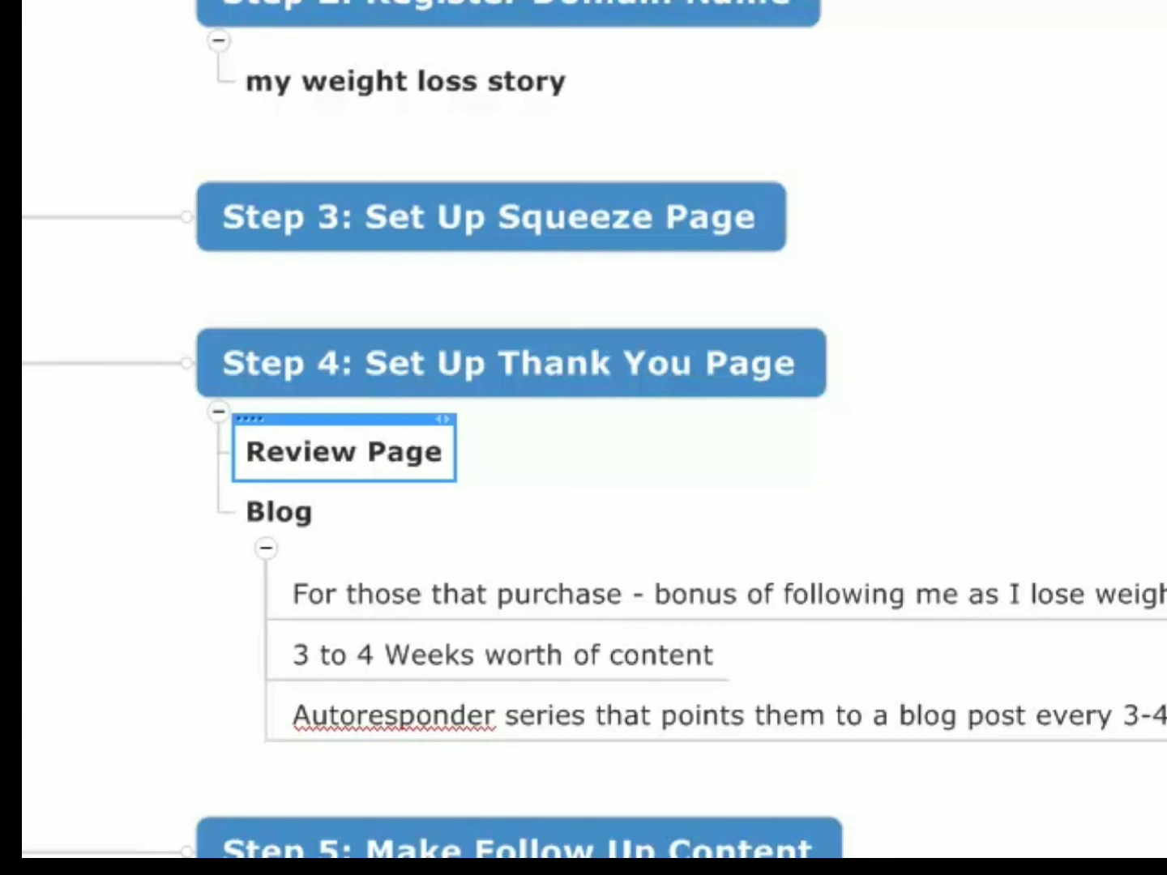
- Rename the Blog topic under Step 4 as "My Weight Loss Journal"
left_click(297, 525)
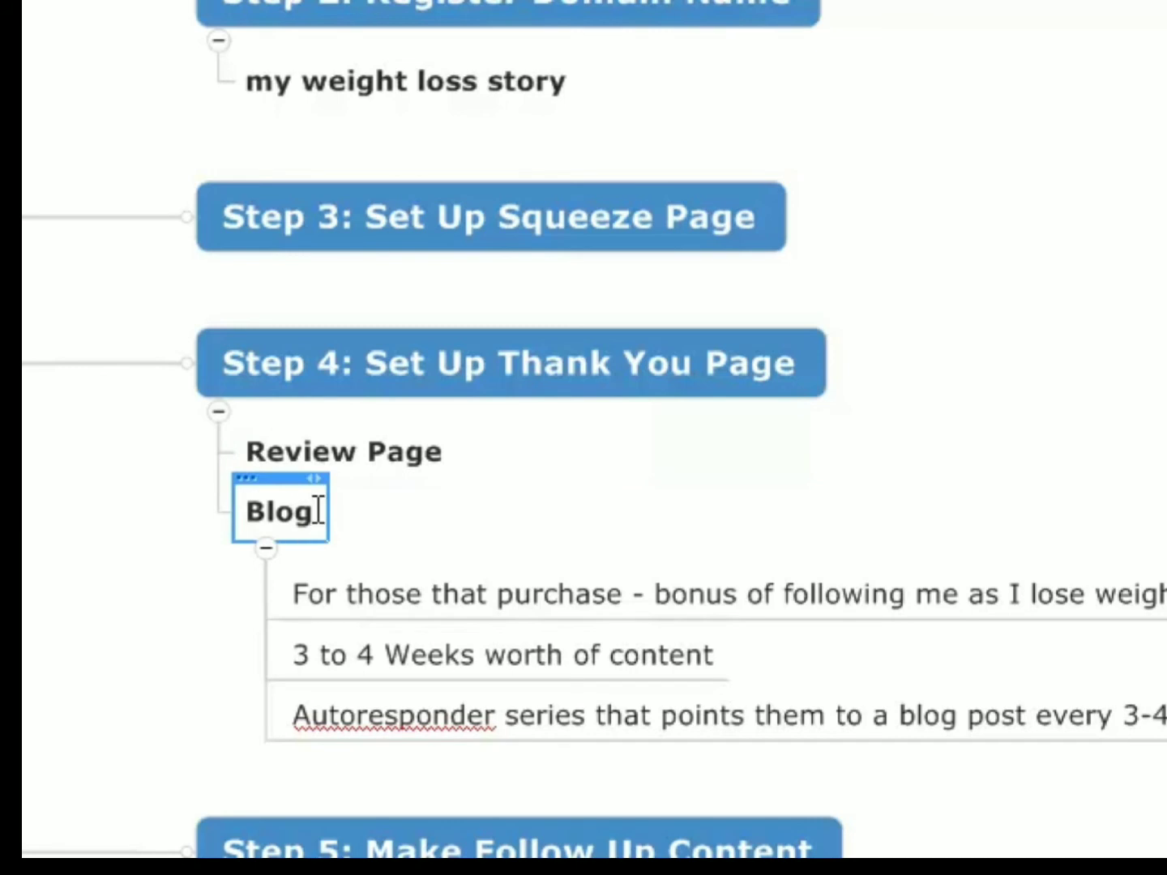
left_click_drag(305, 510, 216, 499)
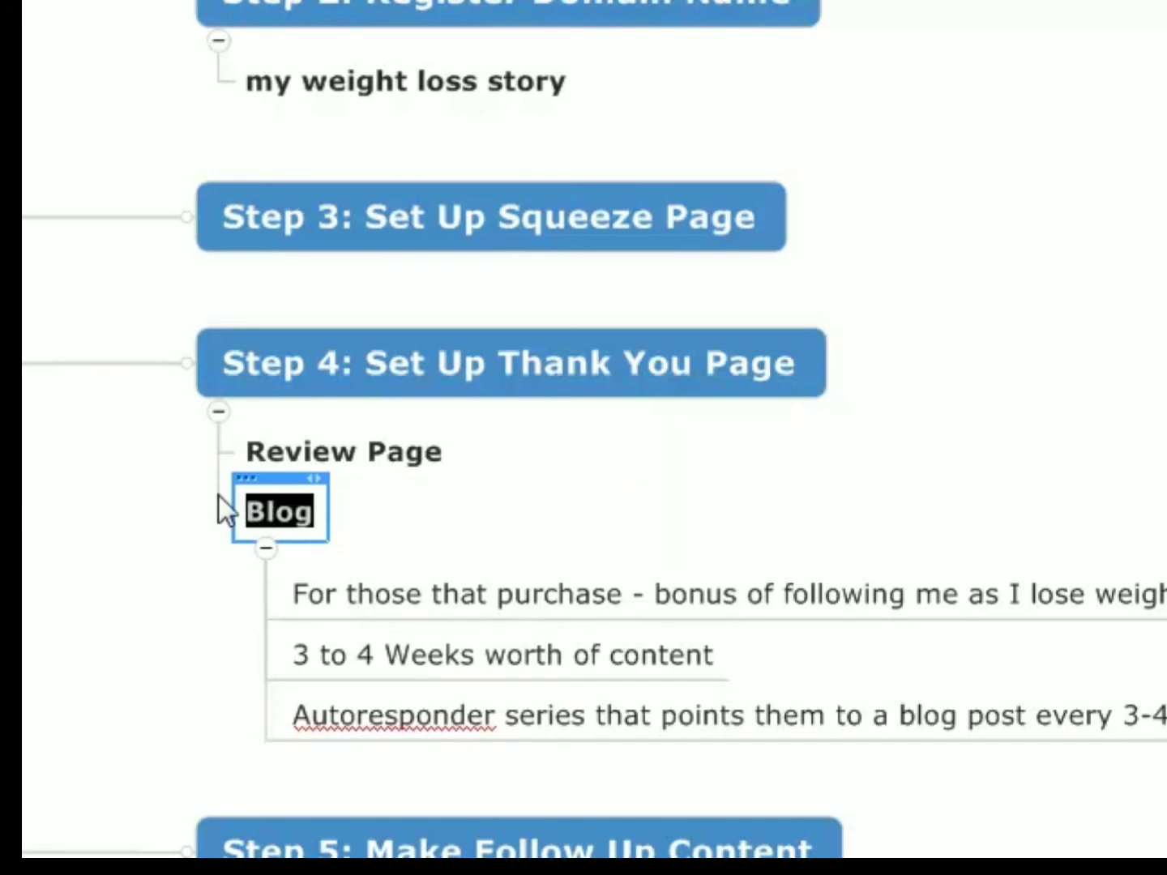
type("My We")
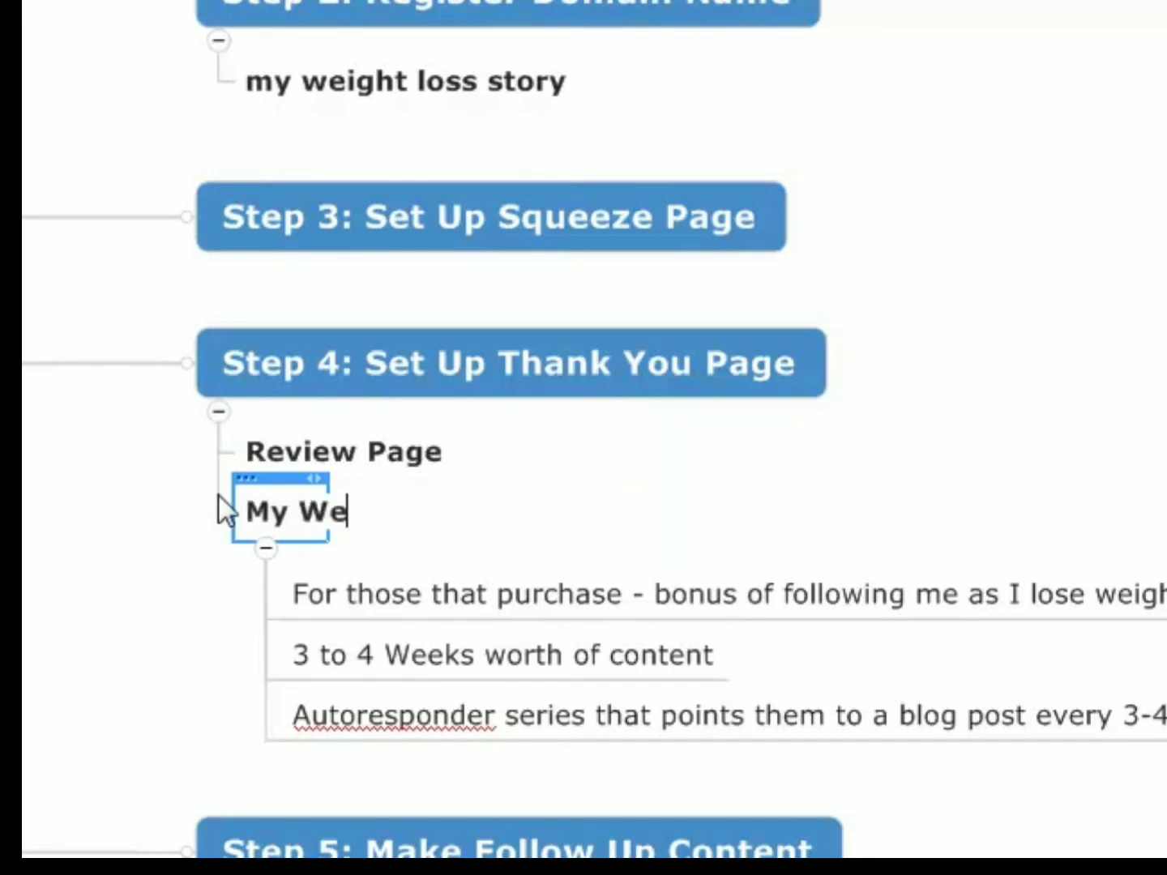
type("ight Loss Journal")
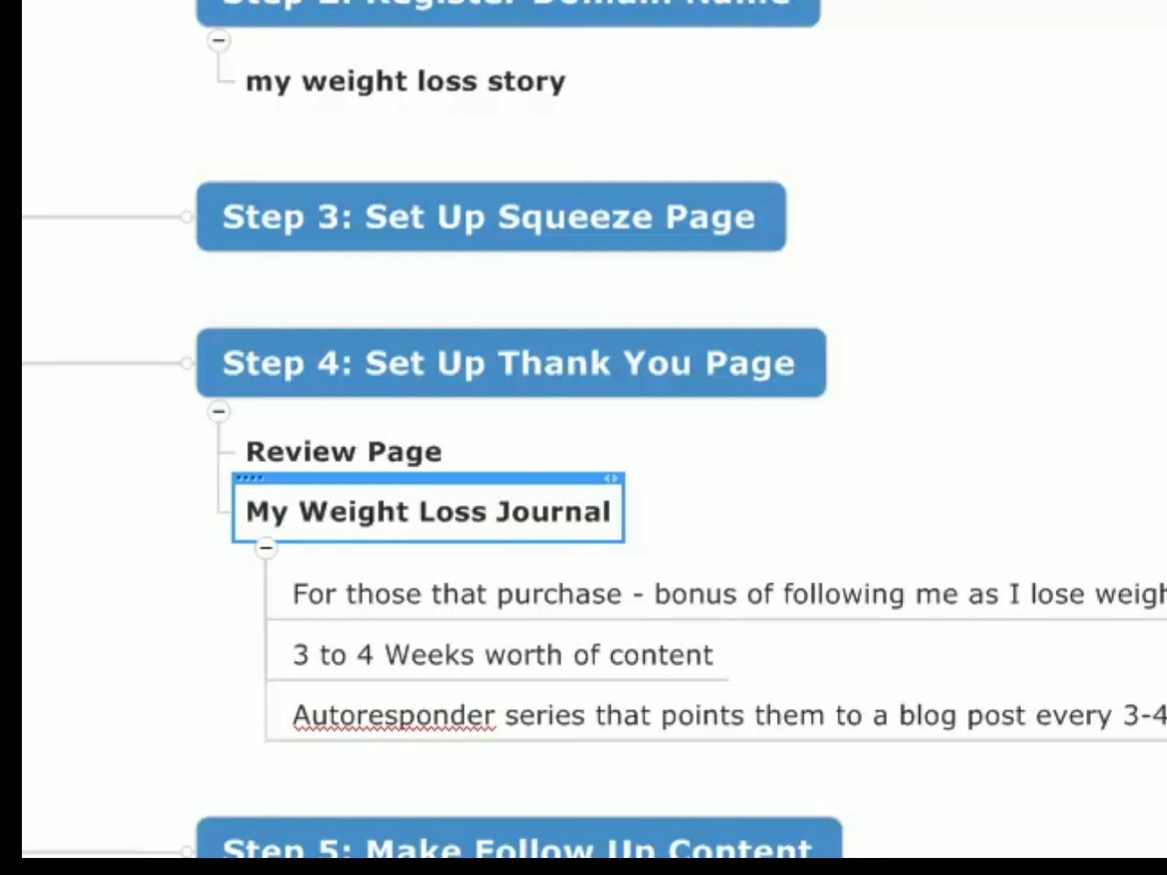
- Add the subtopic "For those that don't purchase" under "Step 5: Make Follow Up Content"
scroll(909, 465, "down", 3)
scroll(909, 465, "up", 3)
scroll(525, 545, "down", 5)
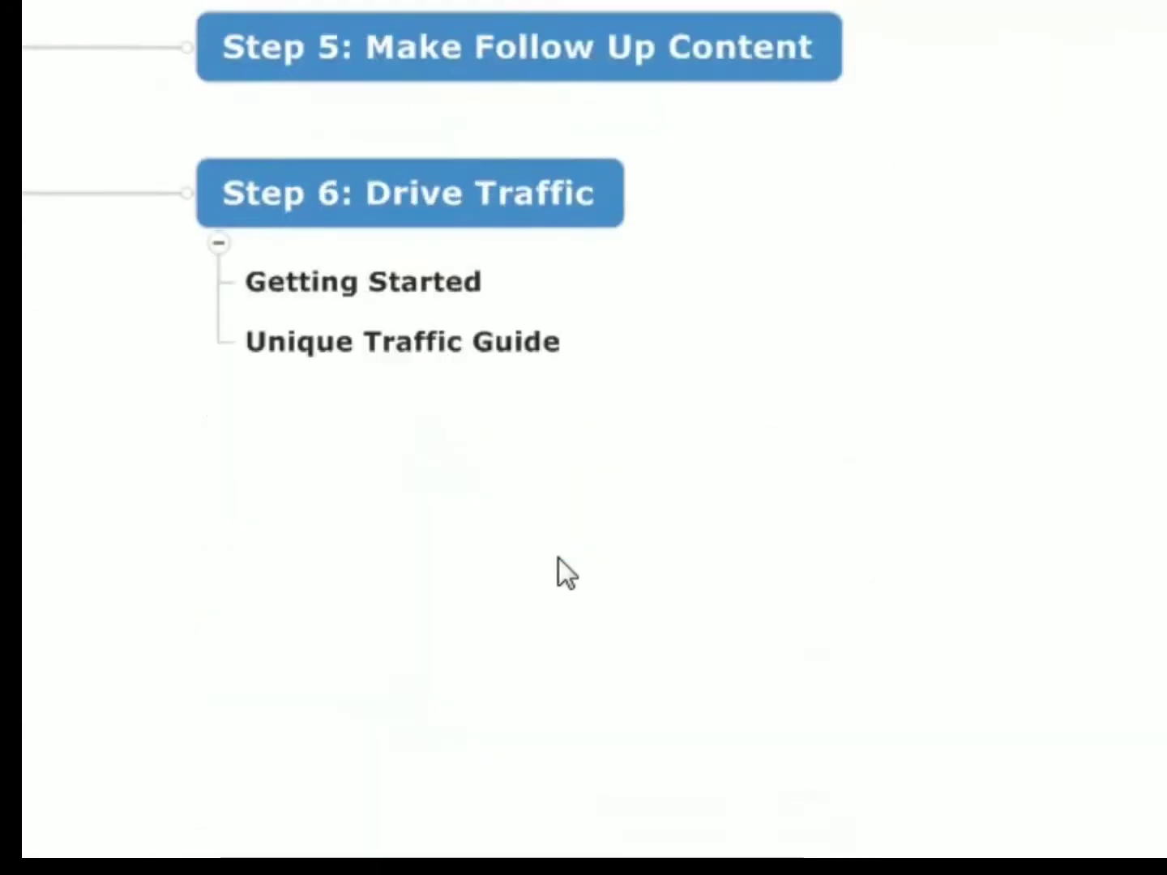
scroll(854, 609, "up", 9)
scroll(852, 616, "down", 3)
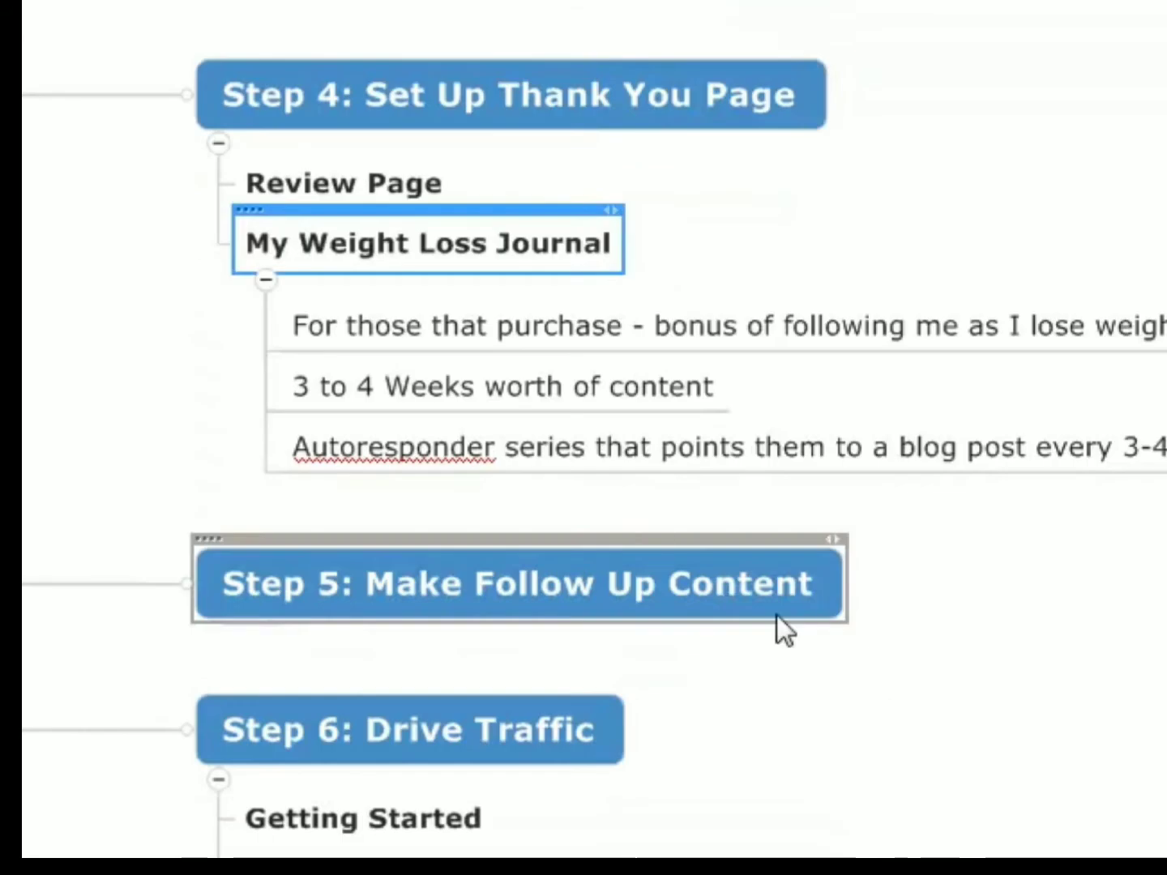
left_click(843, 615)
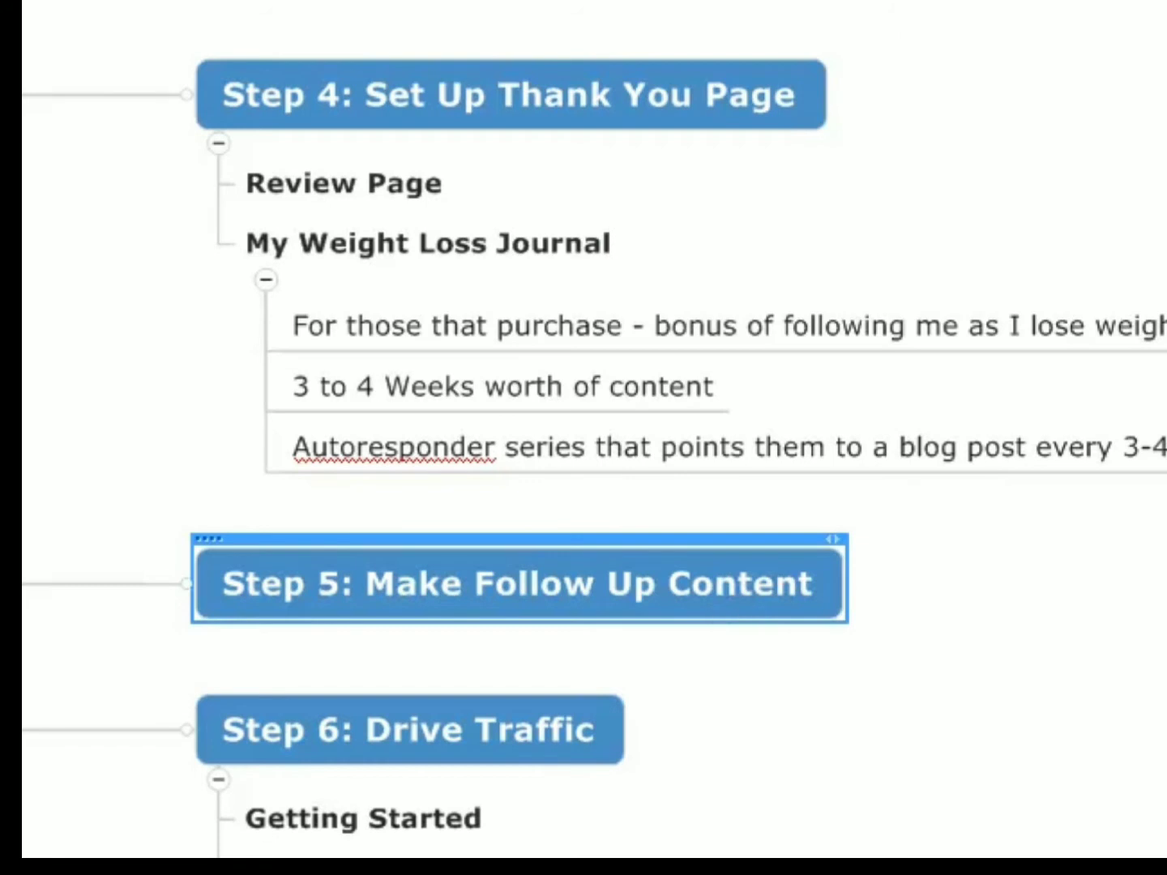
key("Insert")
type("For th")
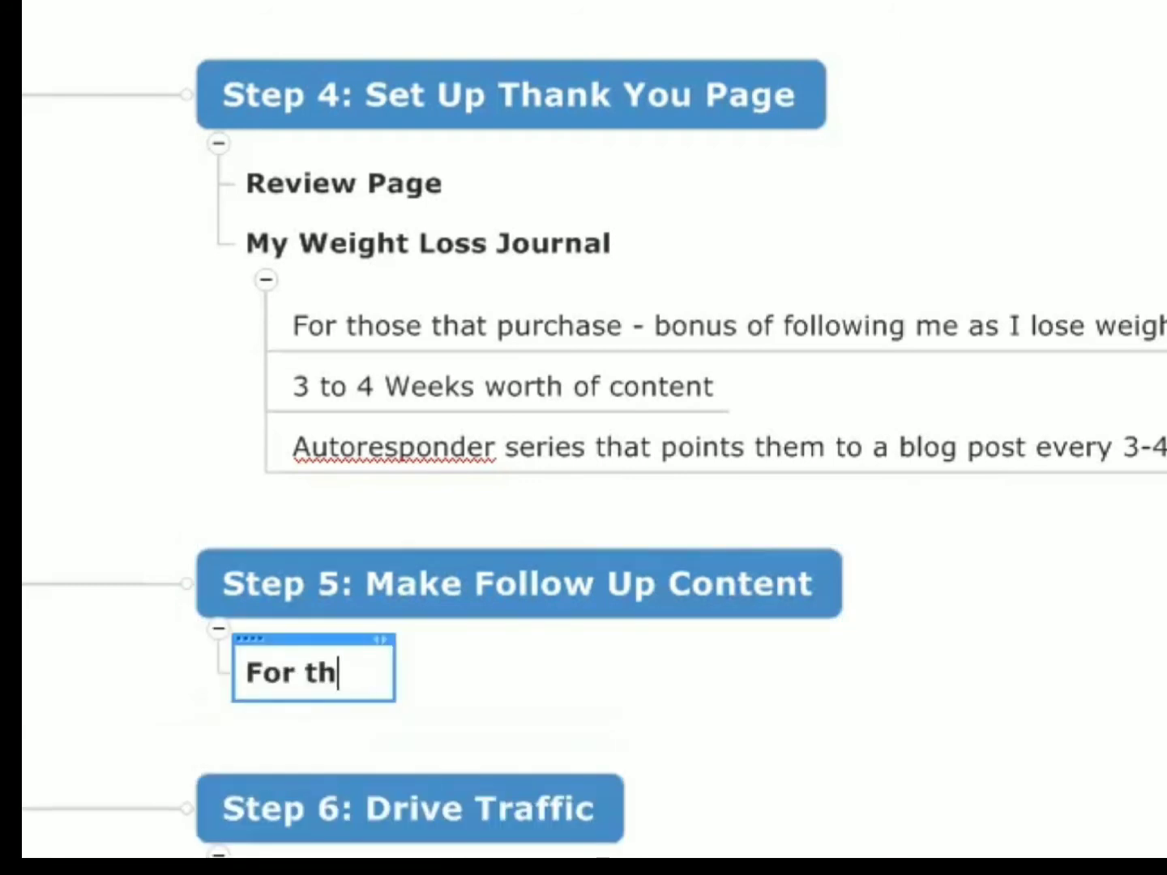
type("ose that don't purchase")
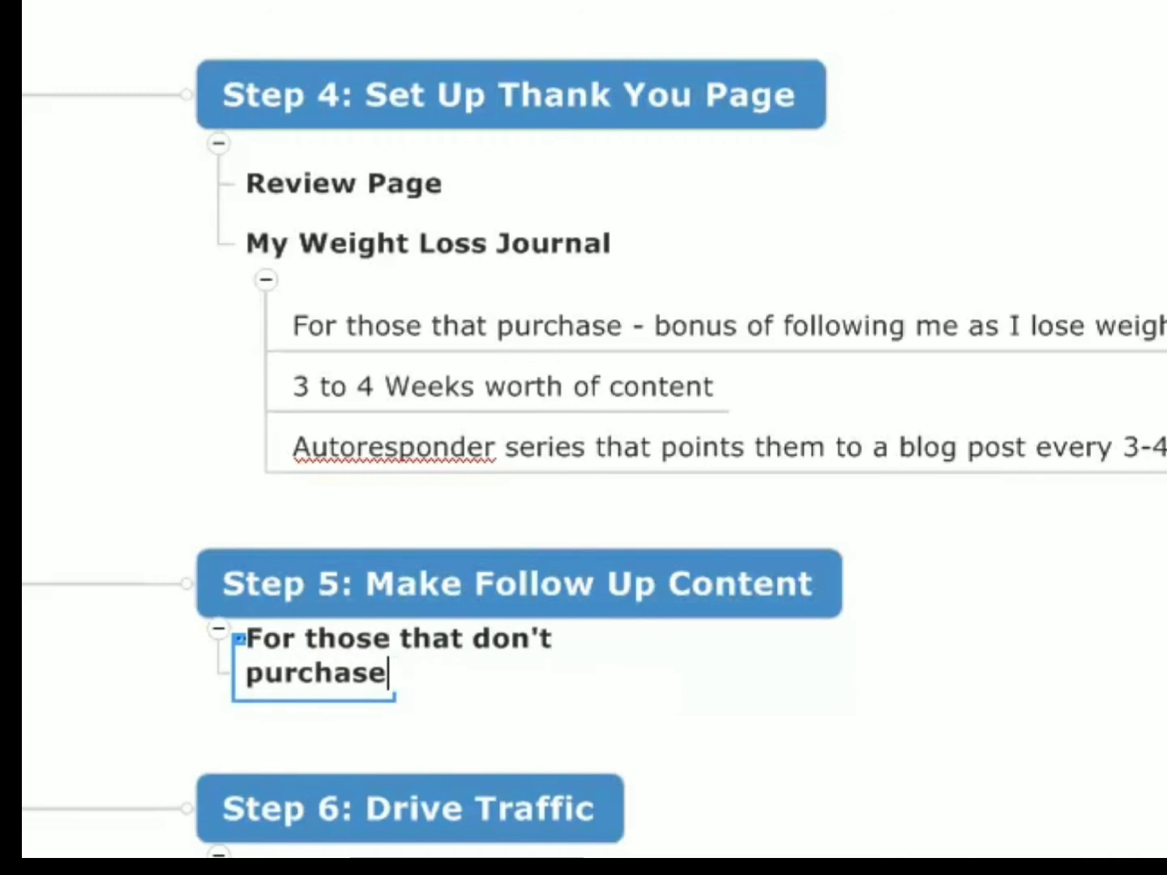
key("Return")
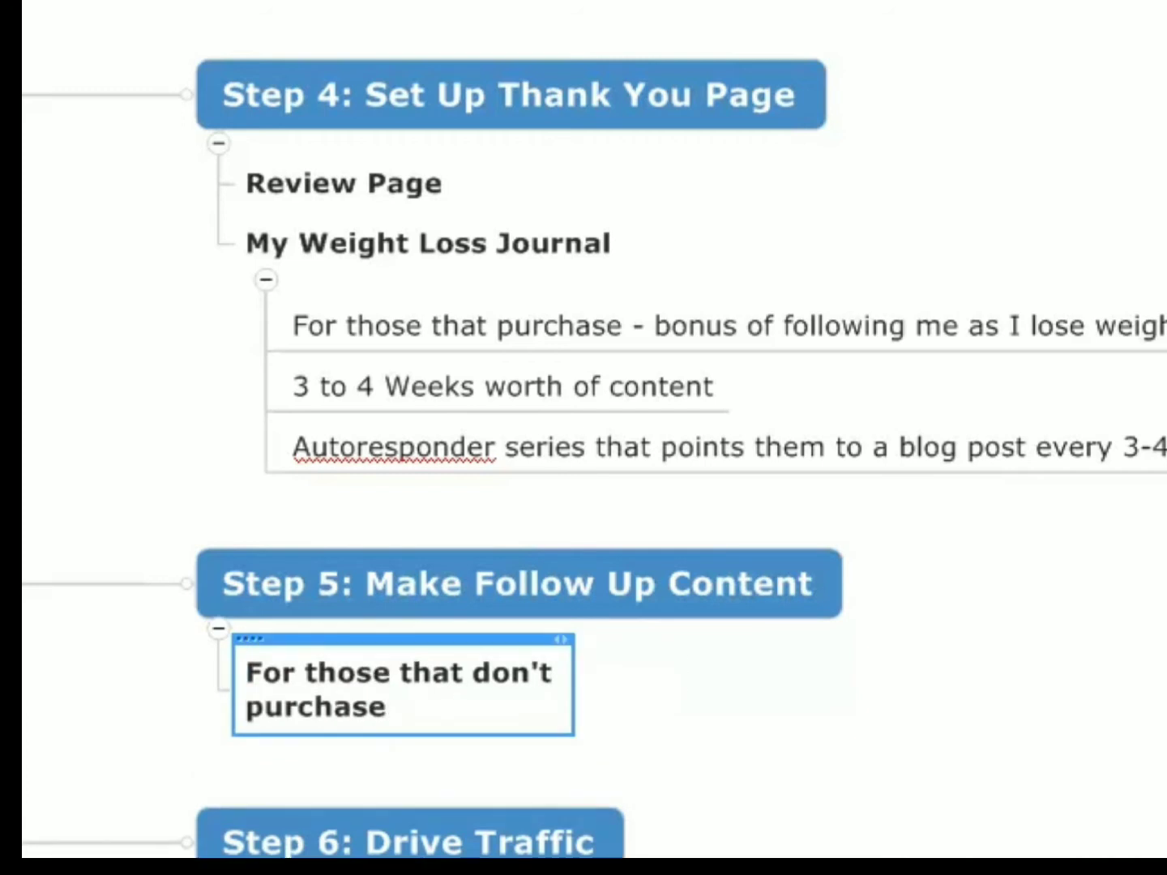
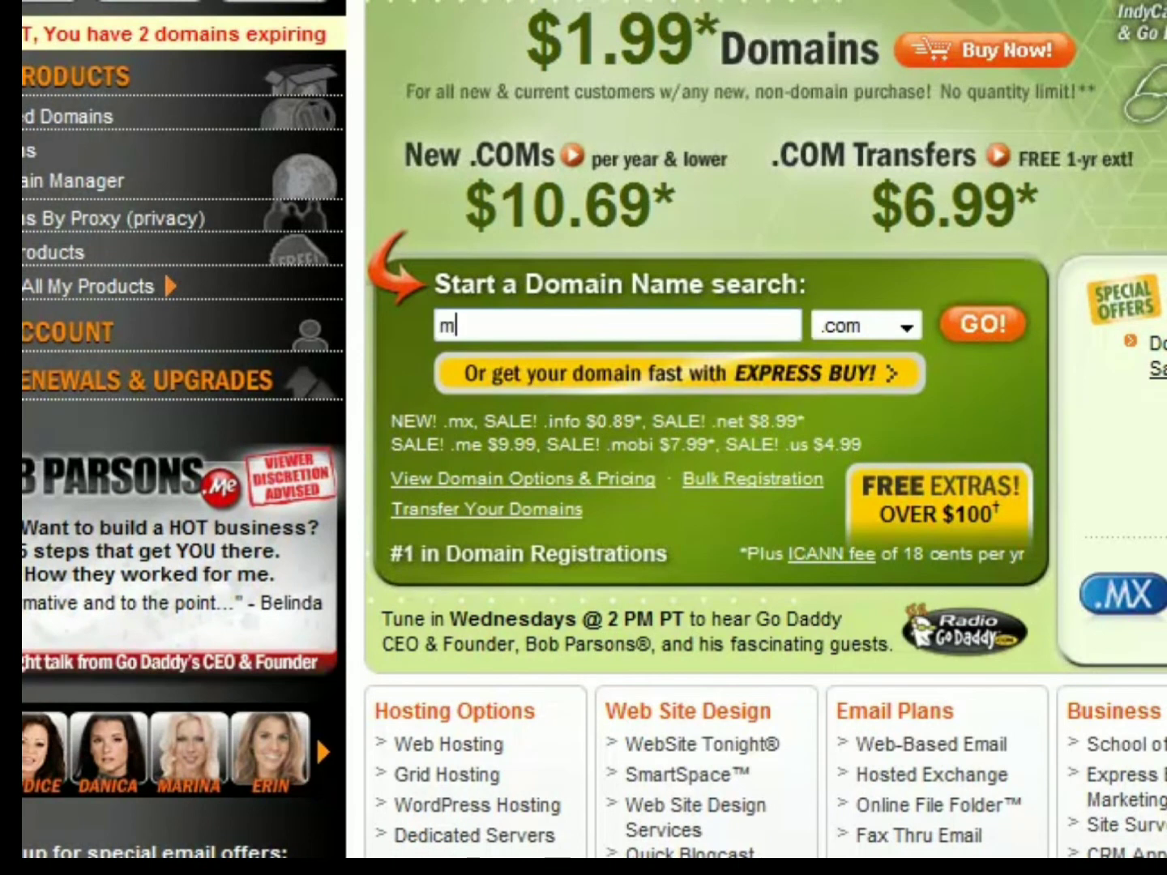
- Search for the domain name "myweightlossstory" with the .com extension
type("weightlossstor")
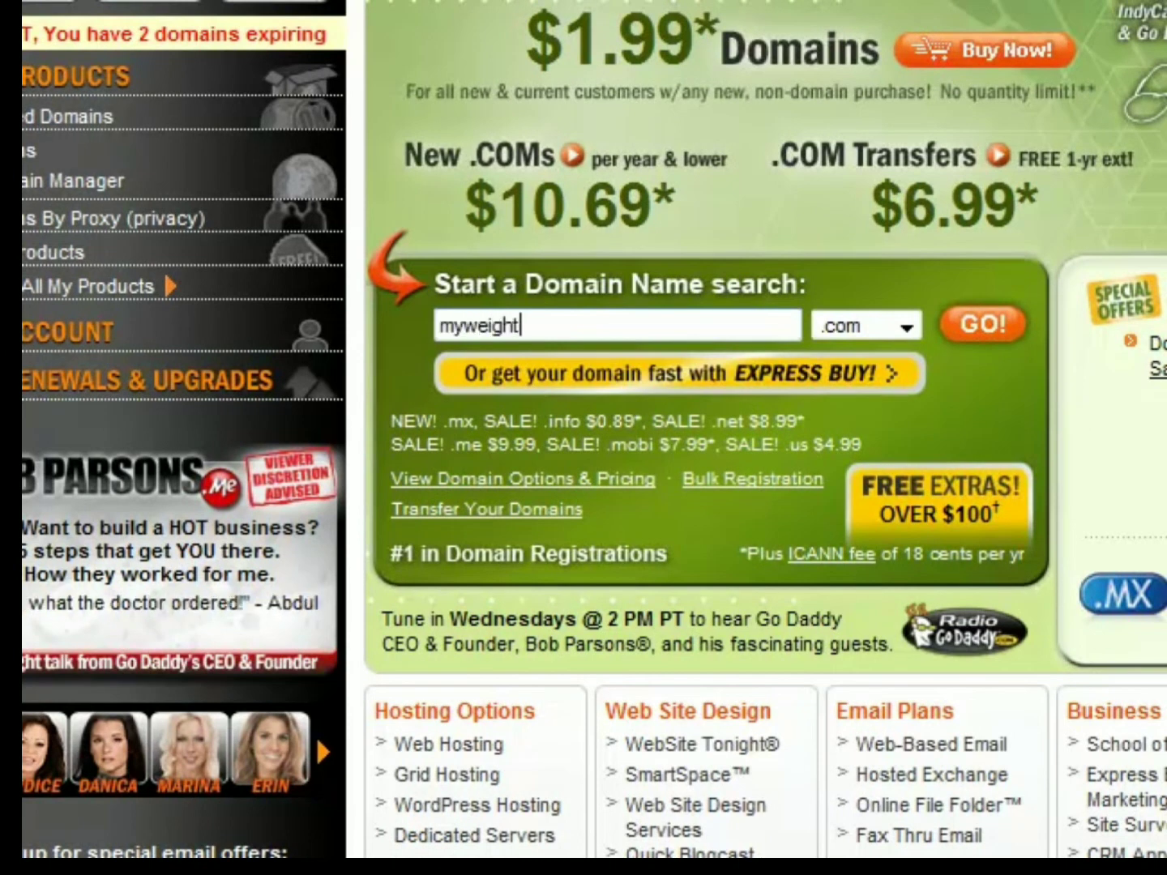
type("y")
key("Return")
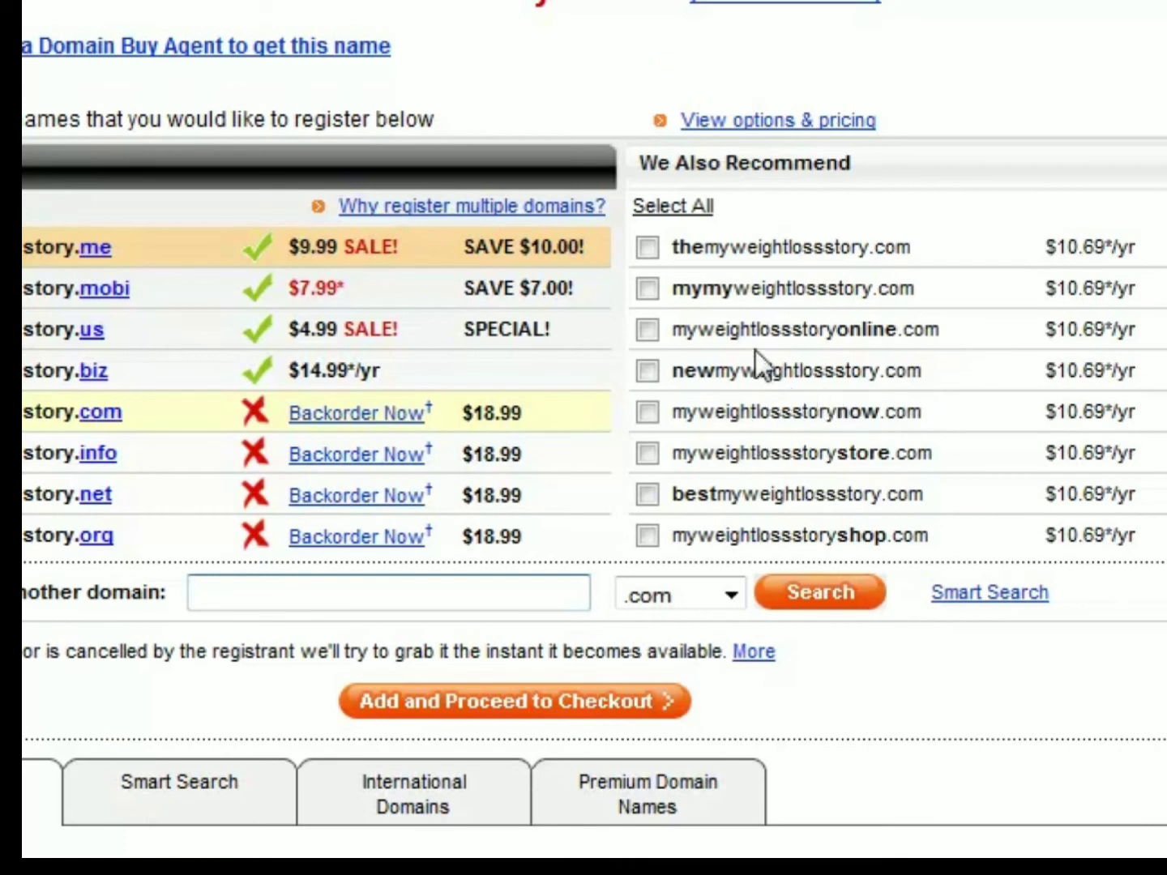
- Choose the recommended domain myweightlossstoryonline.com, proceed to checkout and look over the registration information form
left_click_drag(938, 332, 727, 335)
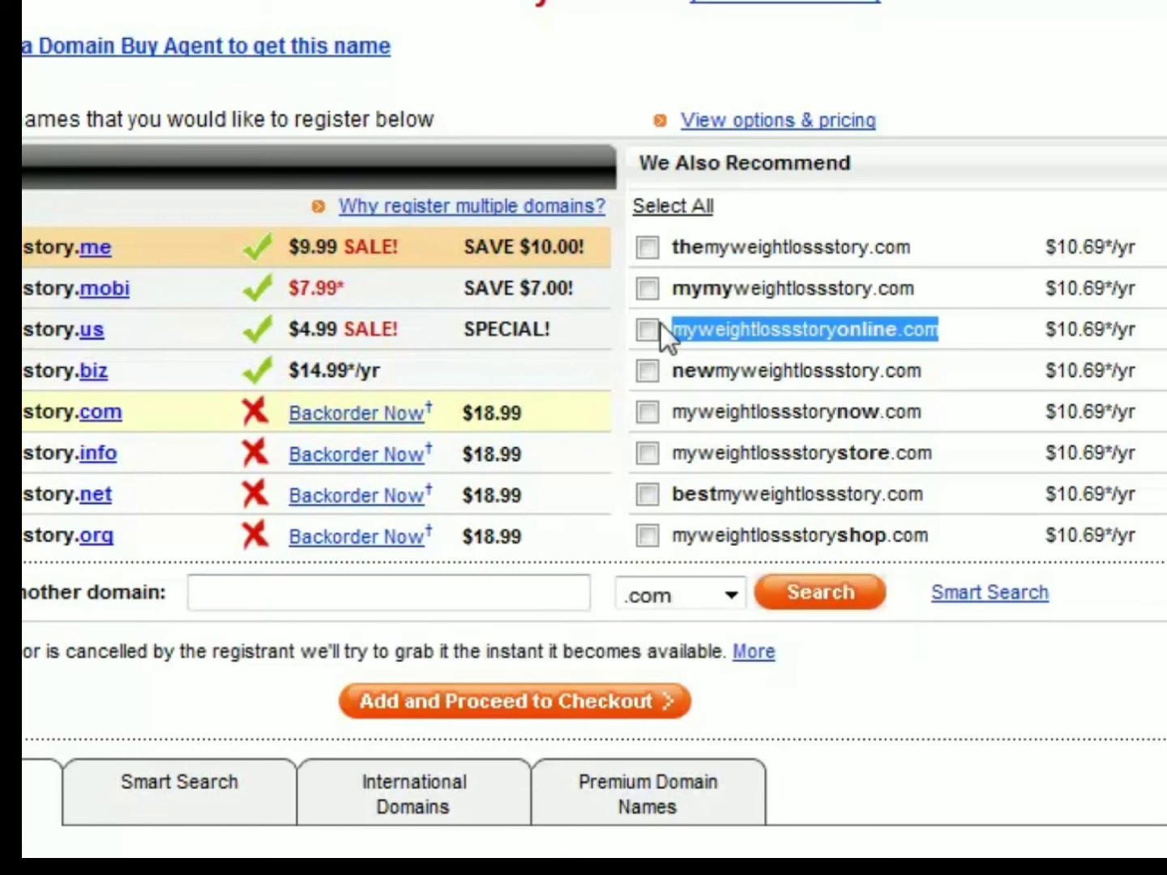
left_click(574, 690)
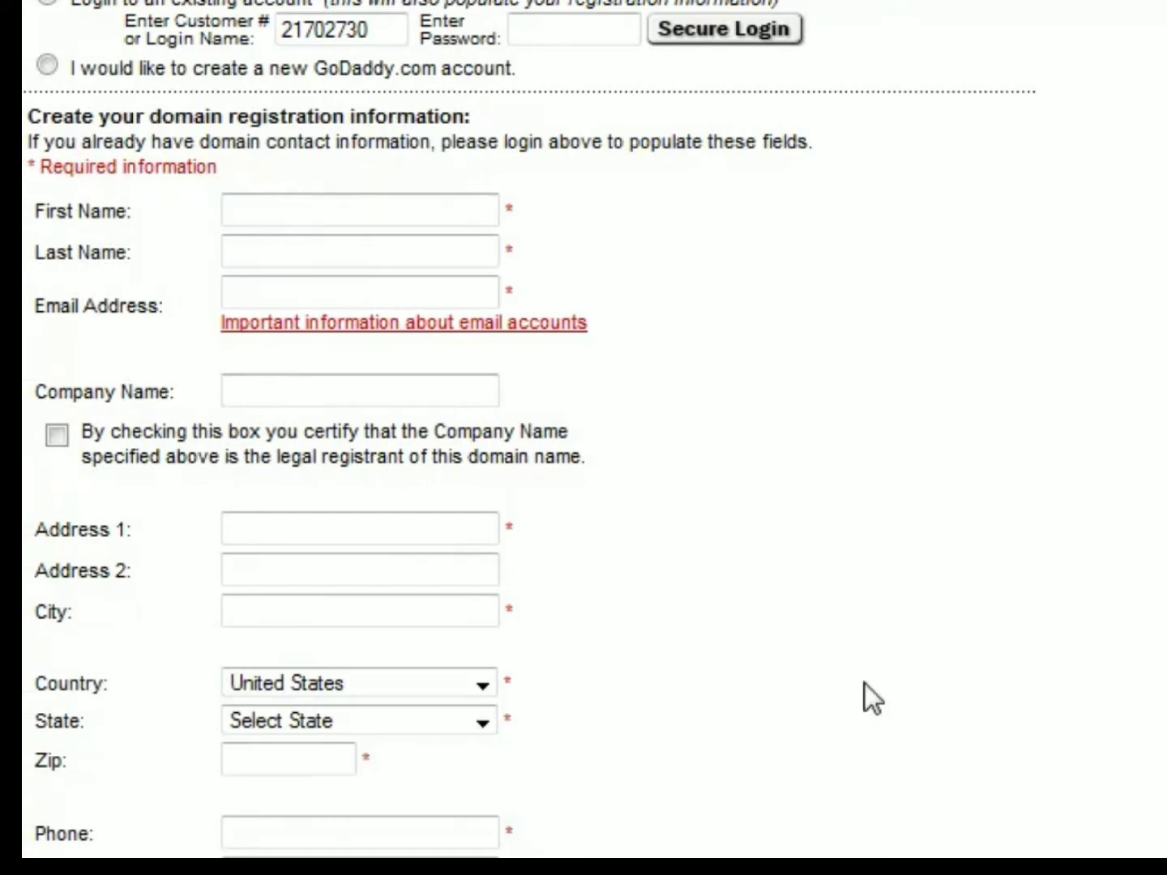
scroll(595, 429, "down", 3)
scroll(595, 429, "up", 1)
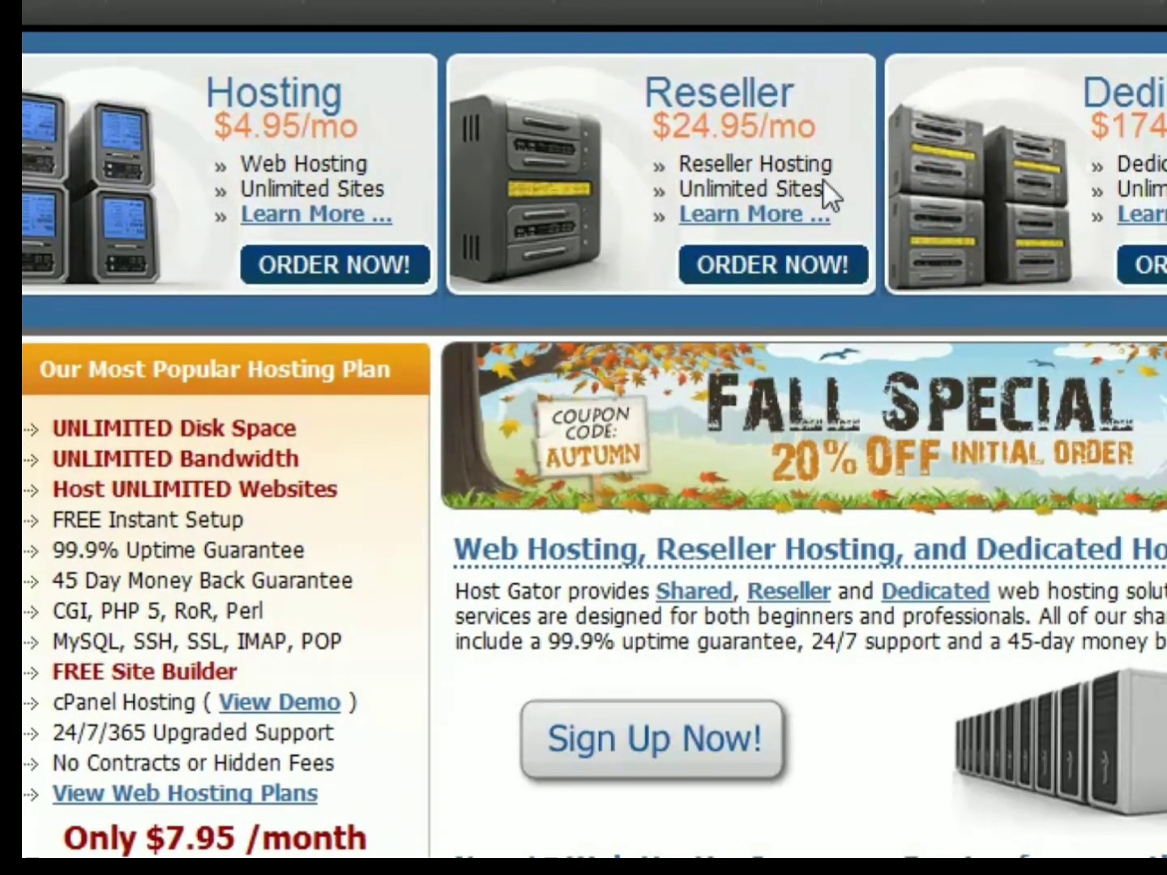
- Open HostGator's reseller hosting details, examine the Aluminum plan's monthly price and bandwidth, and return to the home page
left_click(773, 222)
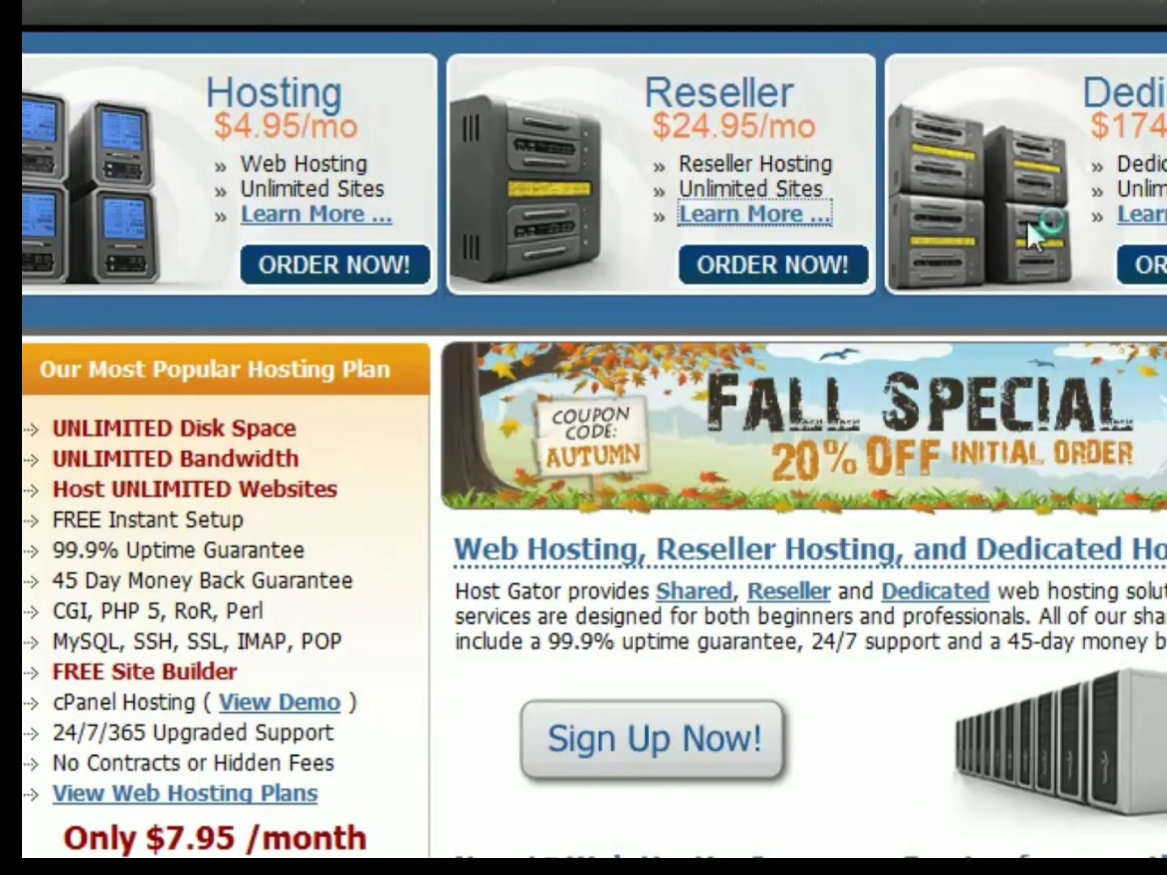
scroll(486, 446, "down", 5)
scroll(247, 276, "down", 4)
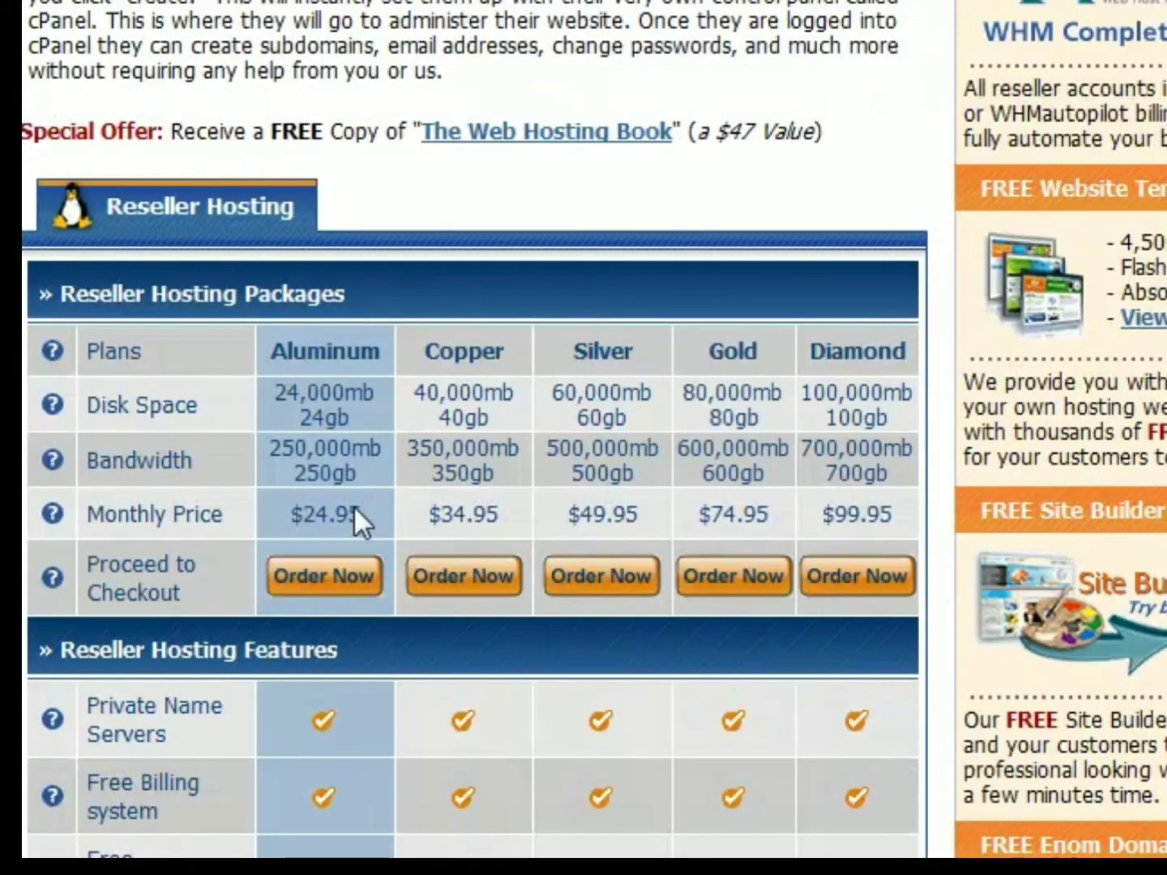
left_click_drag(359, 476, 251, 453)
left_click(258, 456)
scroll(393, 462, "up", 5)
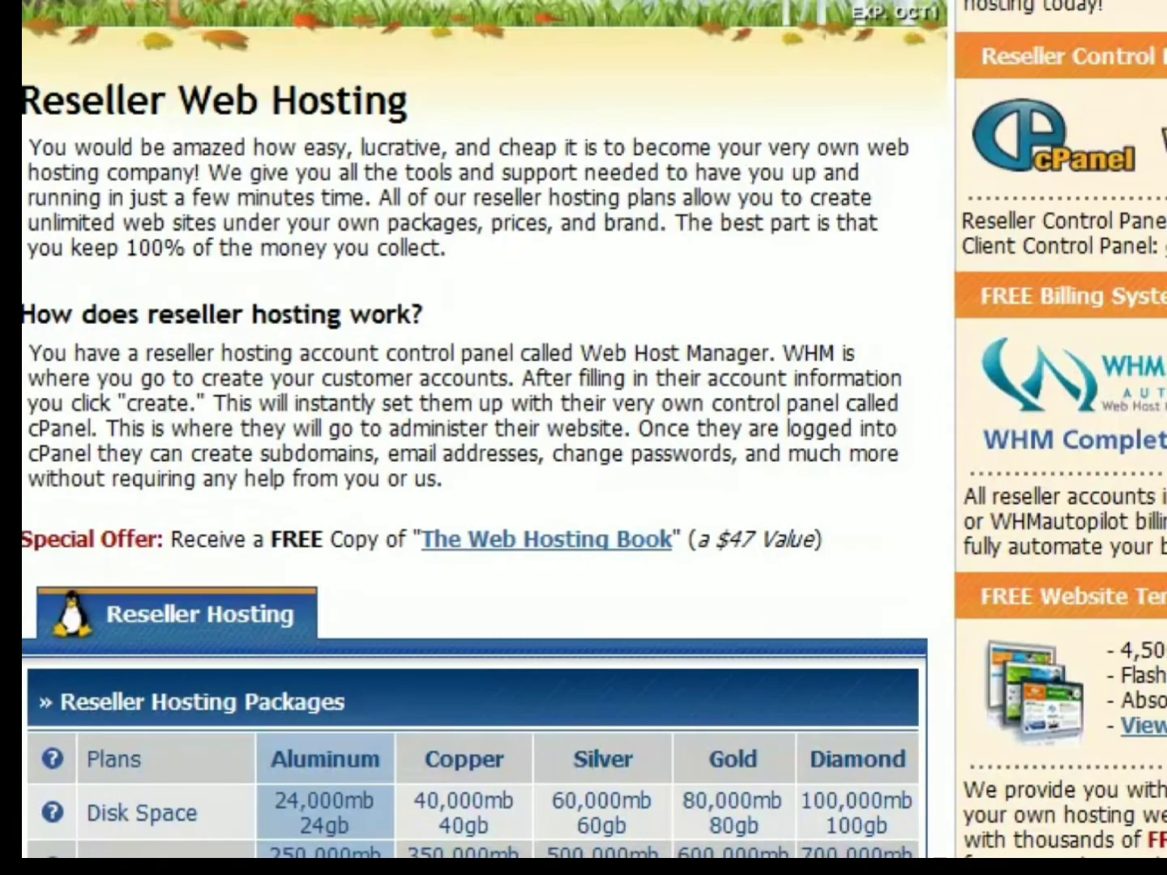
key("alt+Left")
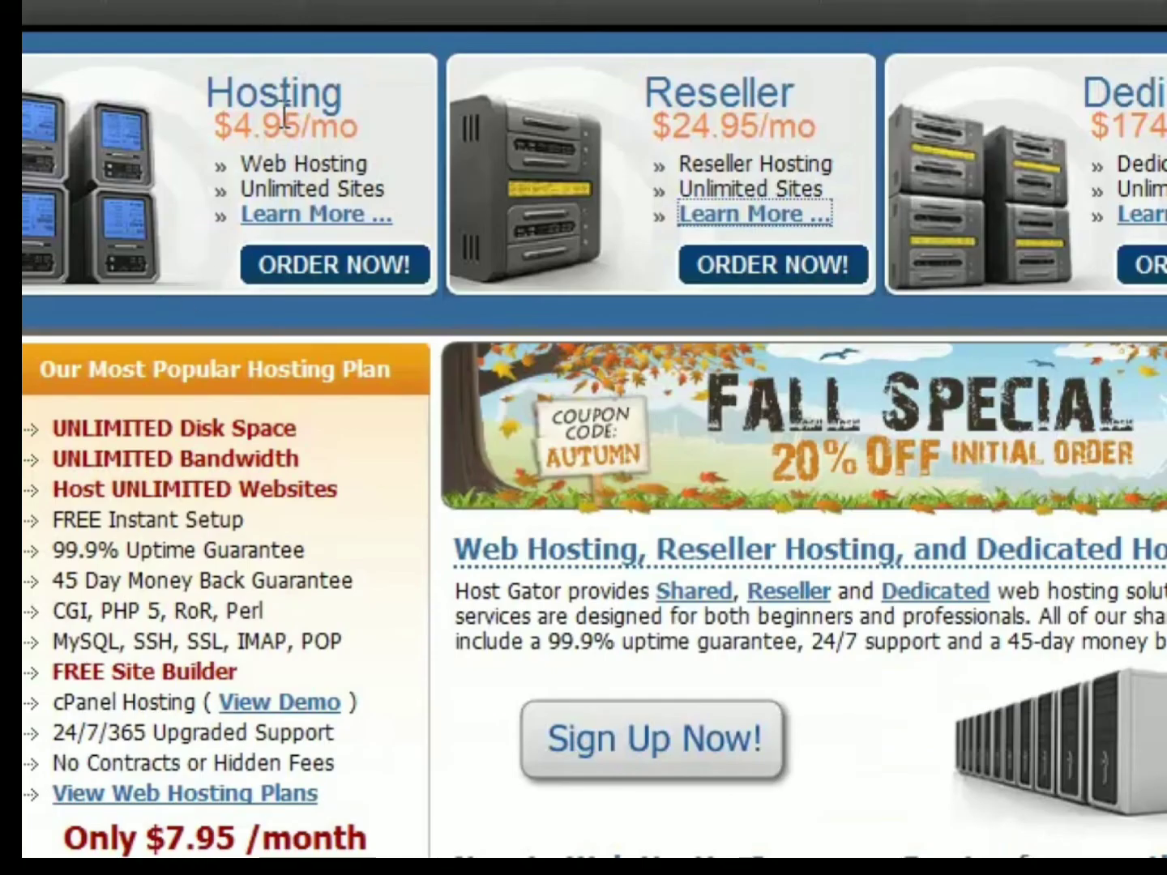
- Open the web hosting plans and examine the Business plan's disk space, bandwidth, allowed domains and toll-free number
left_click(288, 227)
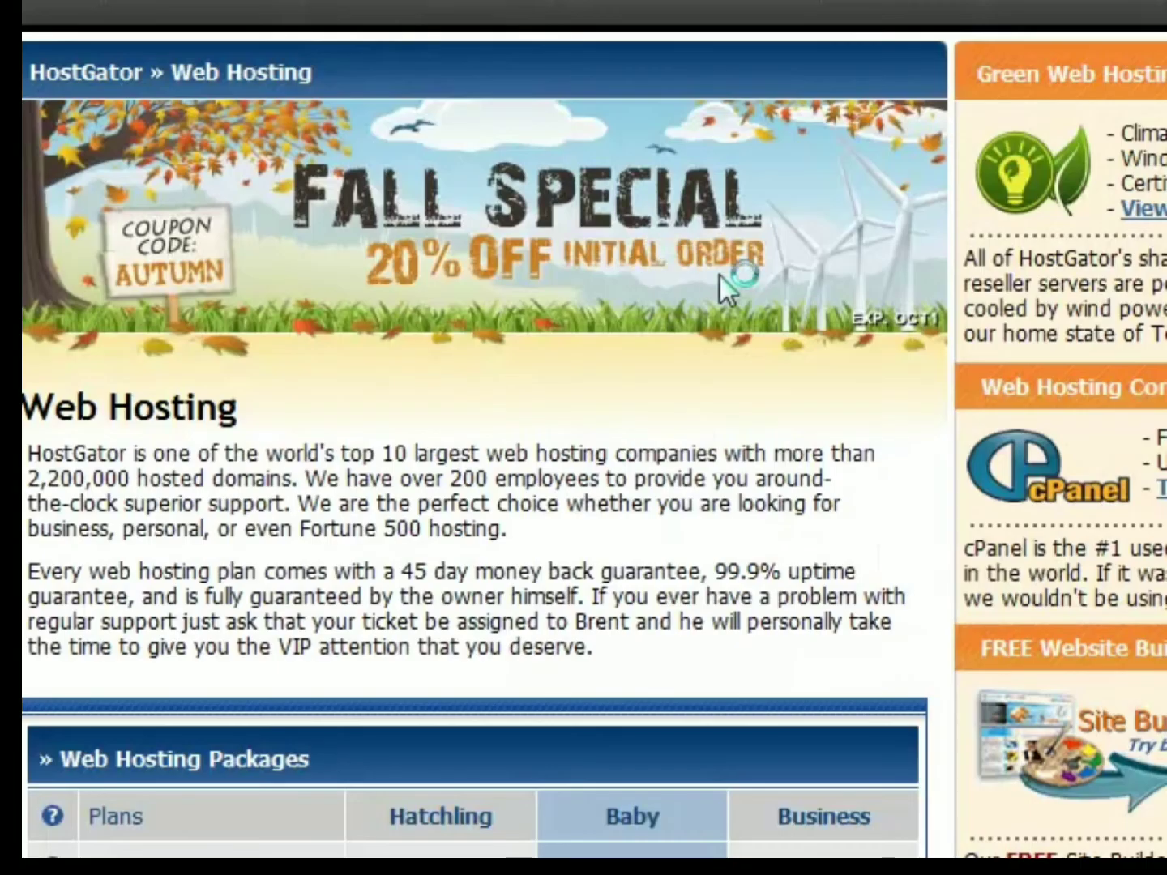
scroll(713, 272, "down", 5)
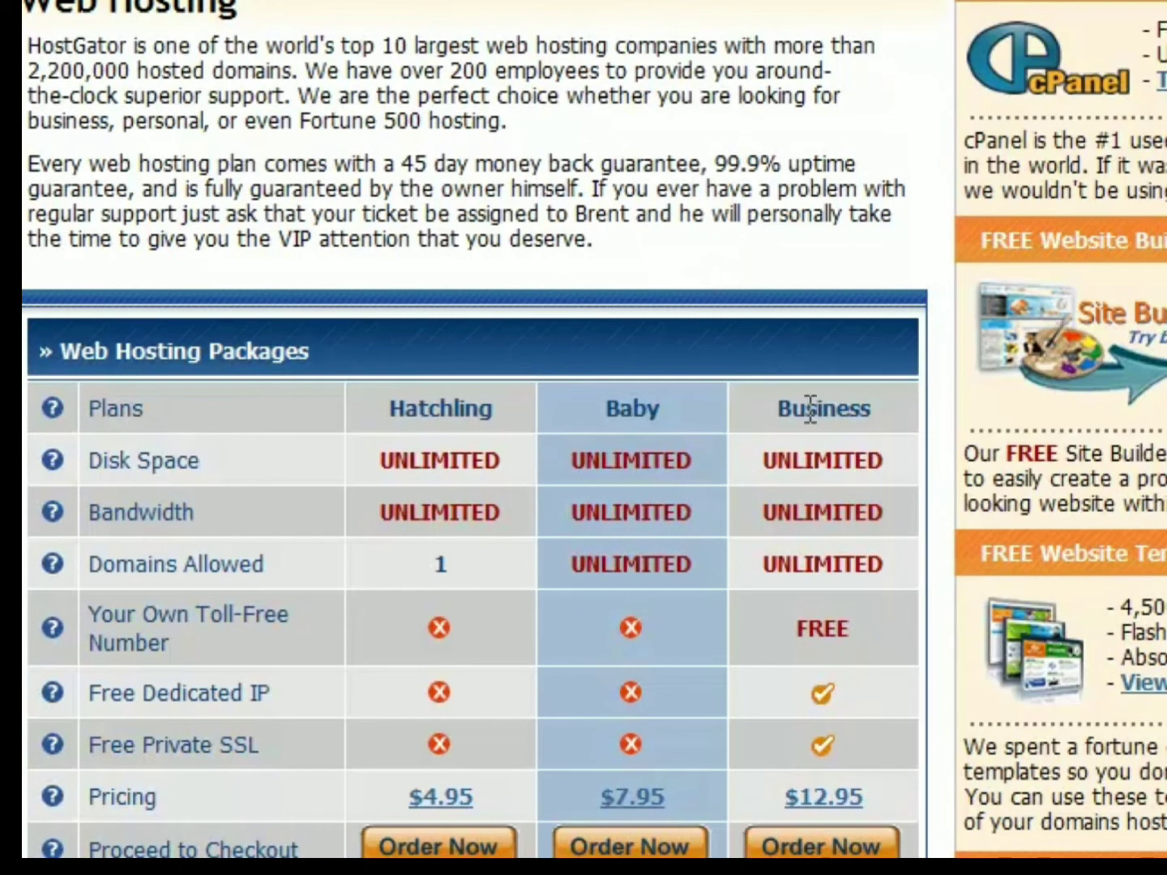
left_click_drag(777, 409, 875, 410)
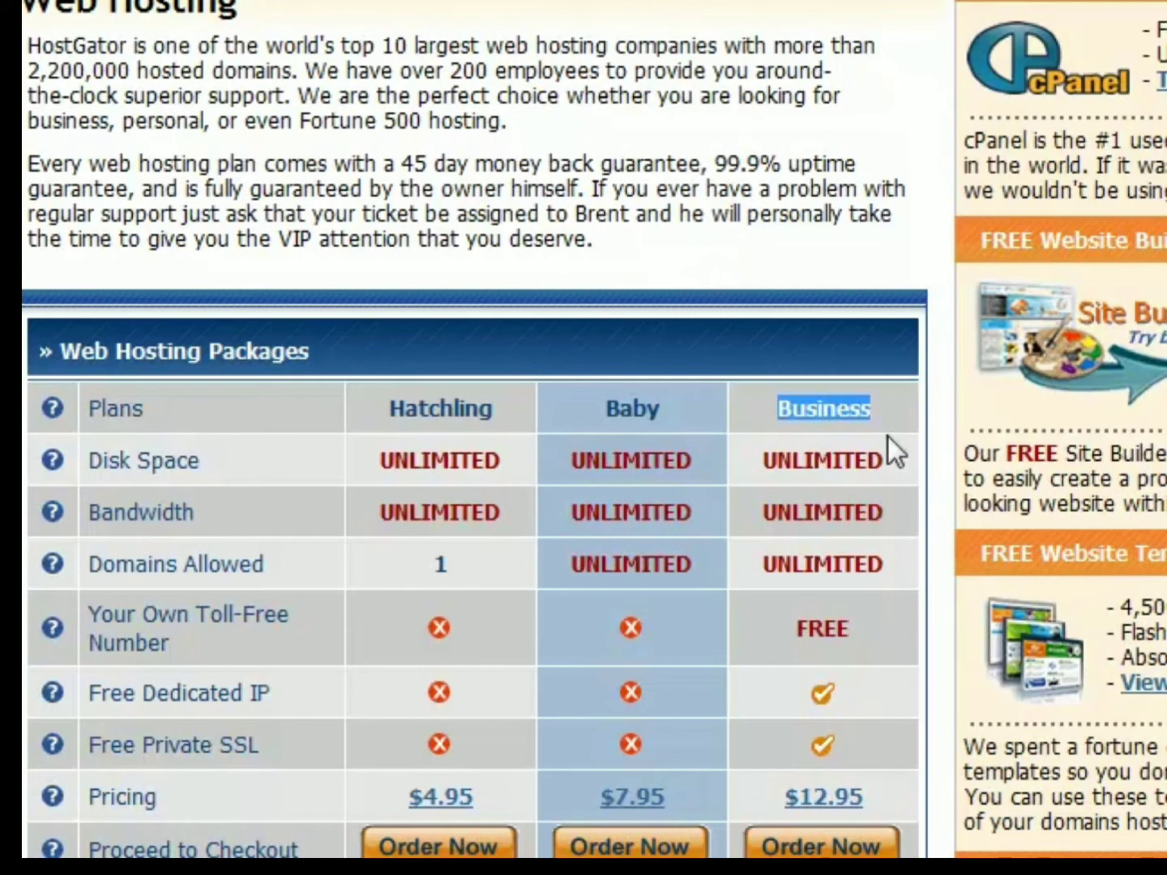
left_click(887, 436)
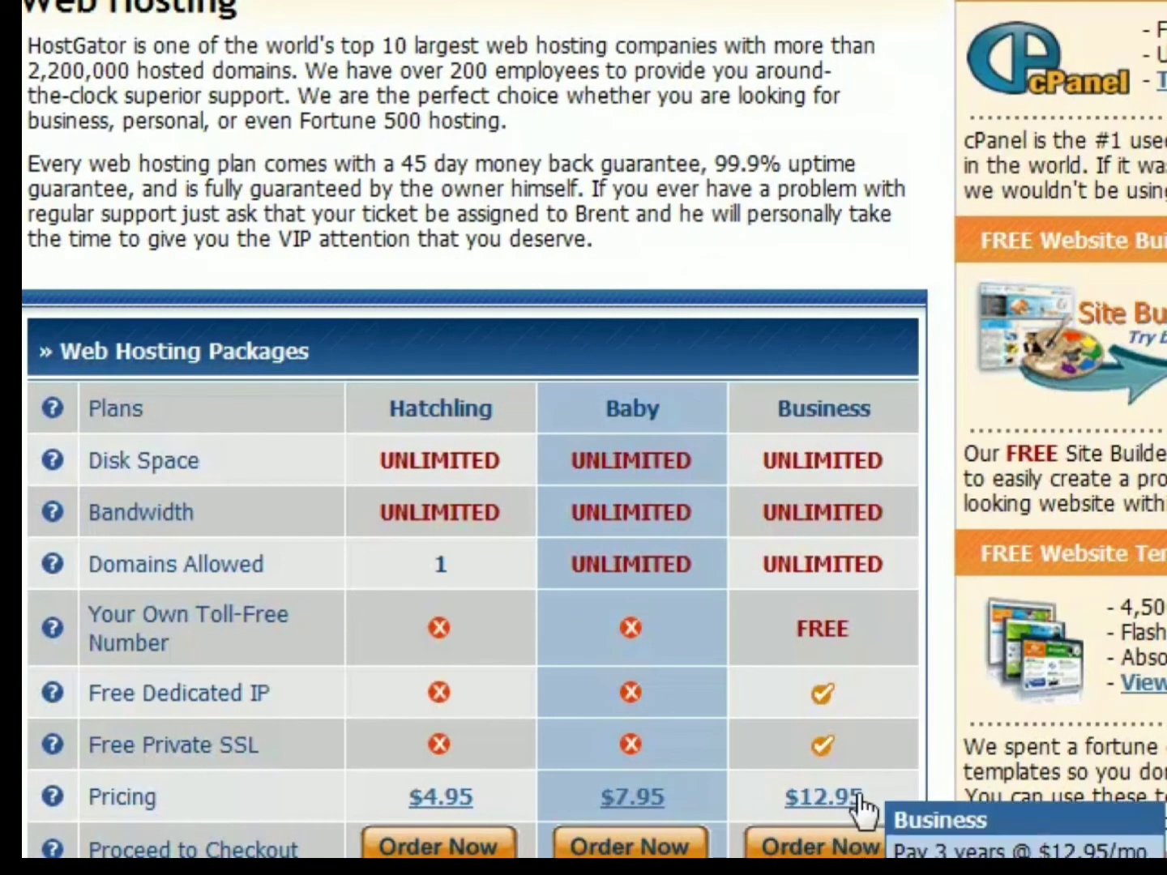
left_click_drag(881, 456, 754, 570)
left_click(761, 500)
left_click(882, 551)
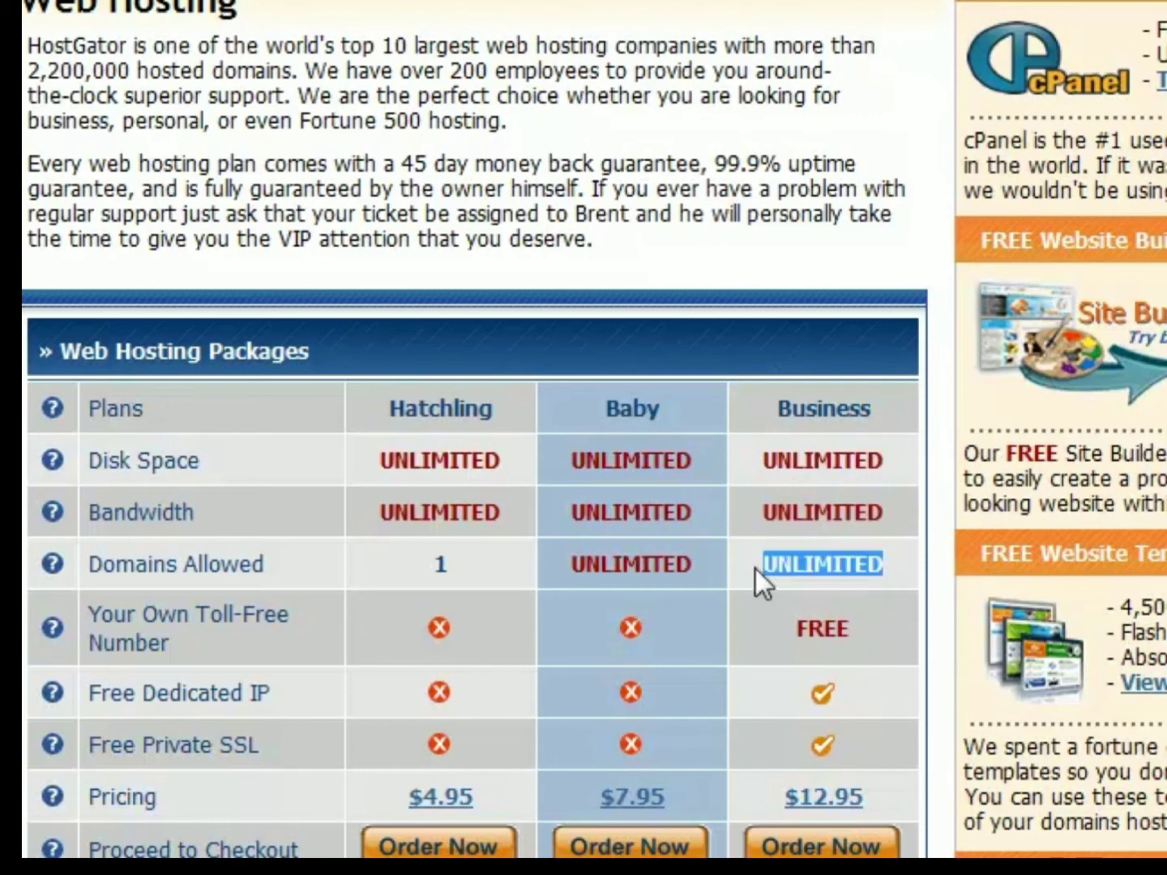
left_click(778, 626)
left_click_drag(796, 630, 839, 628)
left_click(863, 632)
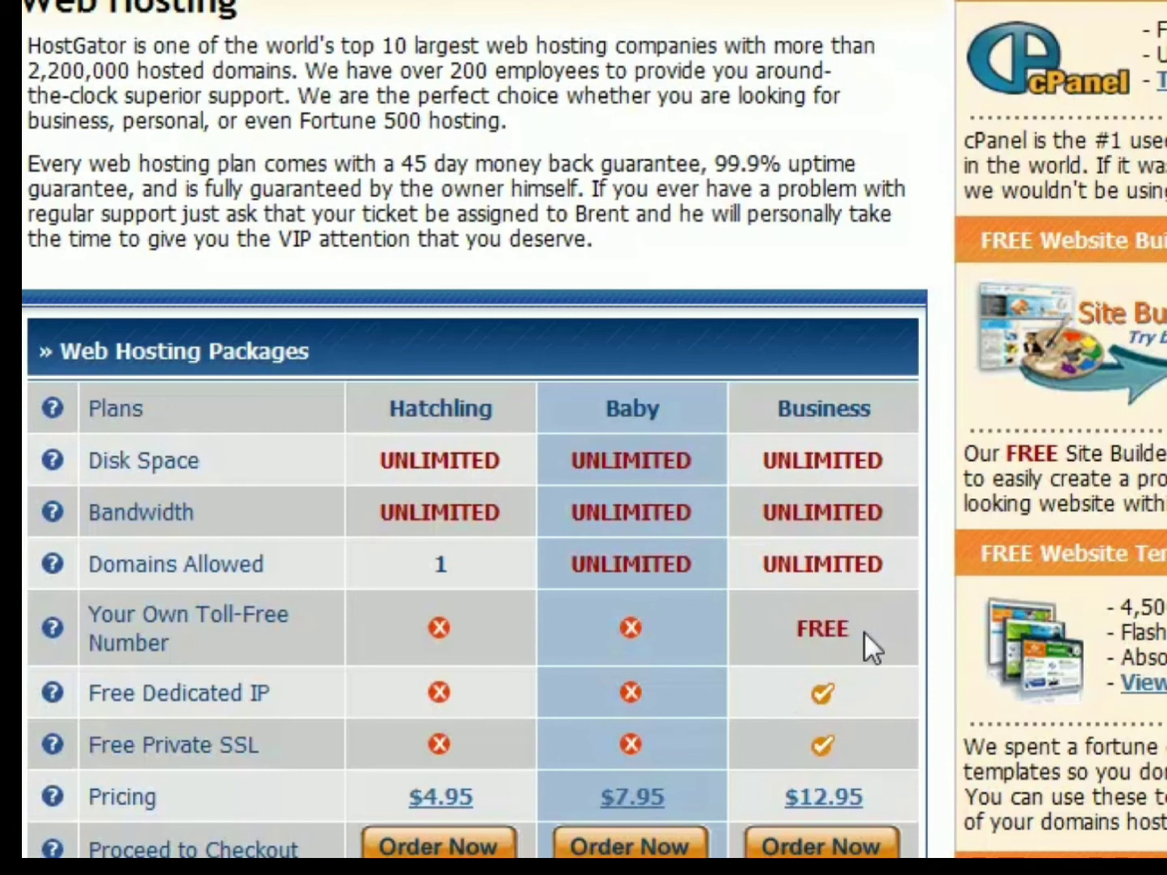
- Examine the rest of the plan comparison, including the package details, domain and FTP features, and e-commerce features
scroll(865, 632, "down", 3)
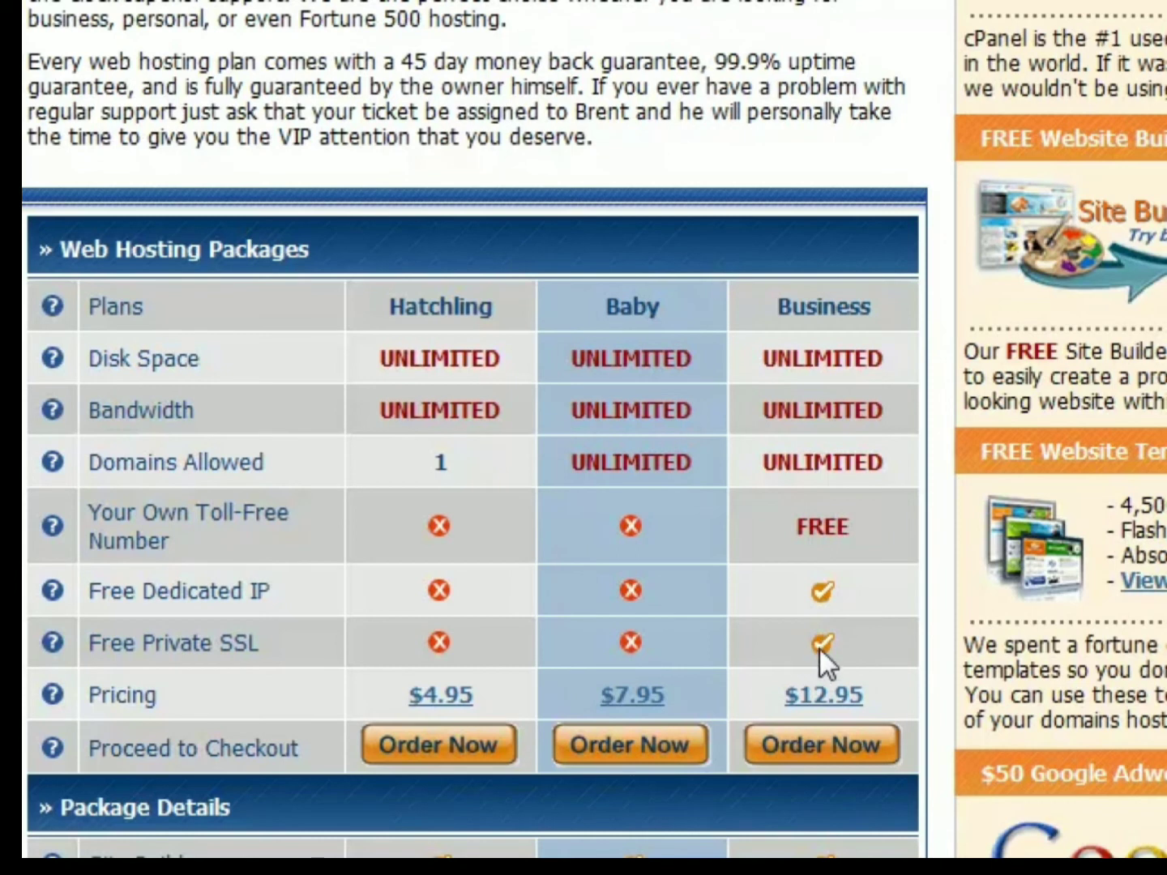
scroll(848, 567, "down", 5)
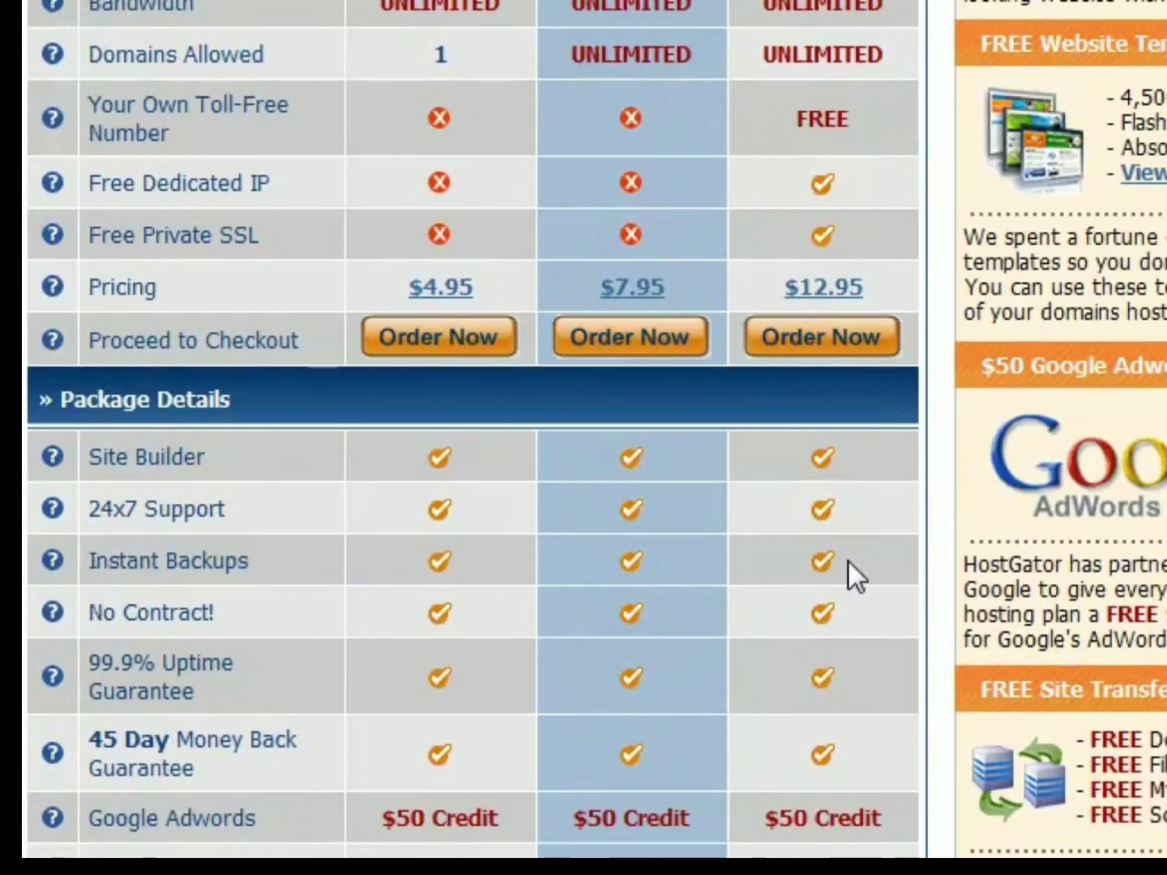
scroll(831, 471, "down", 5)
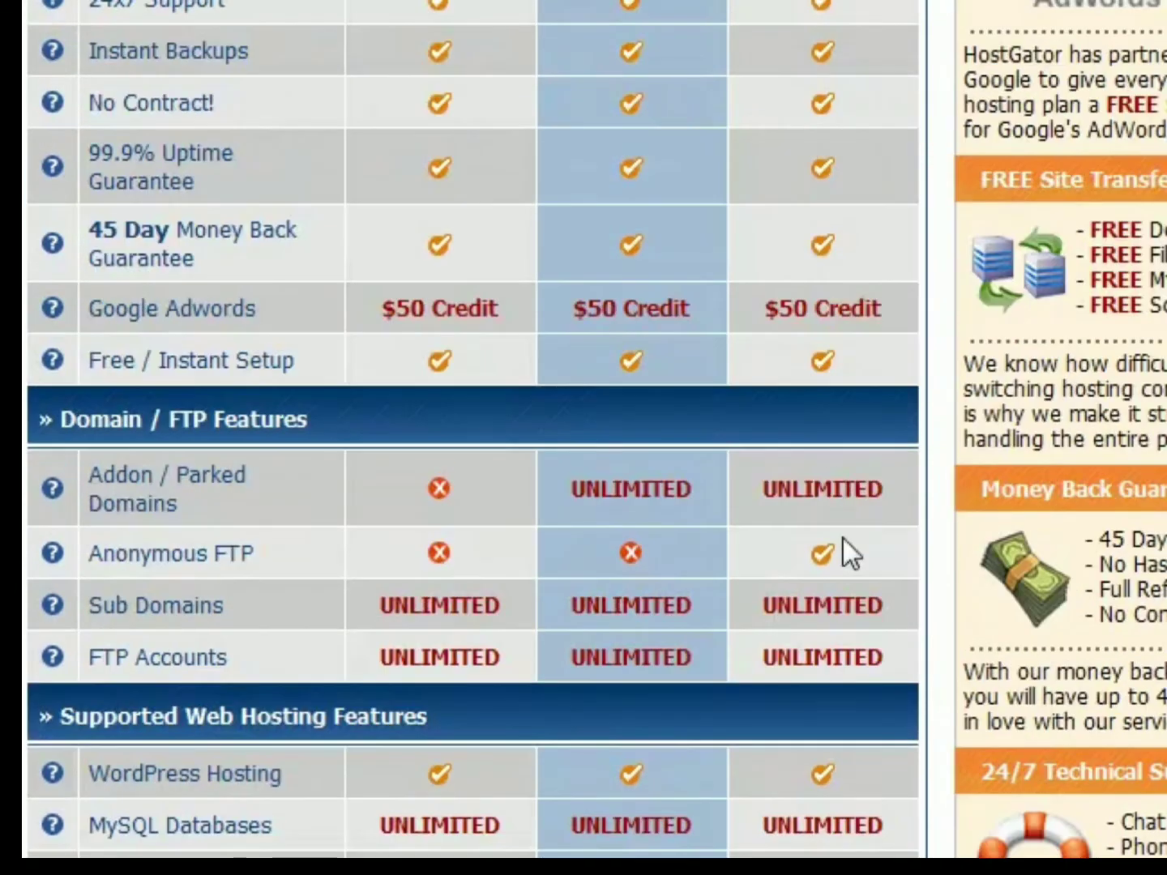
scroll(831, 468, "down", 5)
scroll(810, 469, "down", 15)
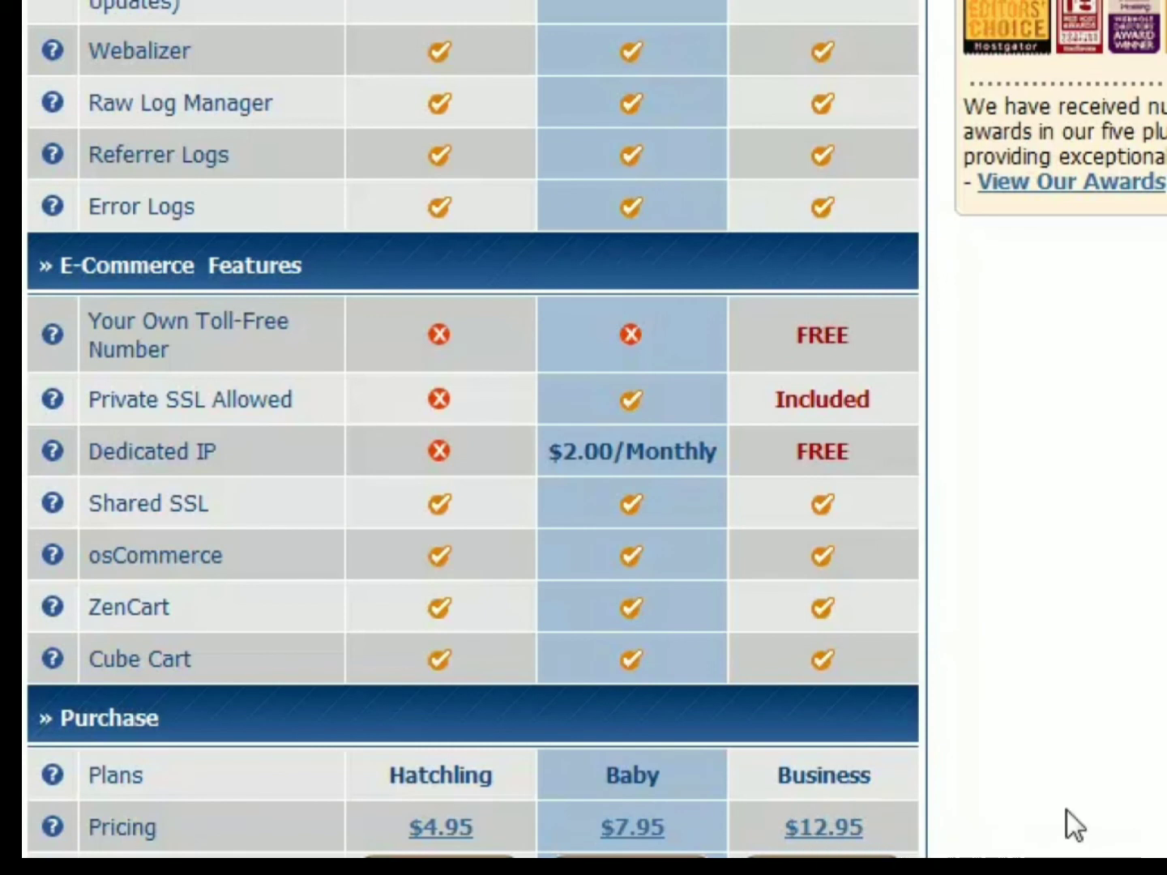
scroll(1068, 827, "up", 20)
scroll(859, 551, "up", 20)
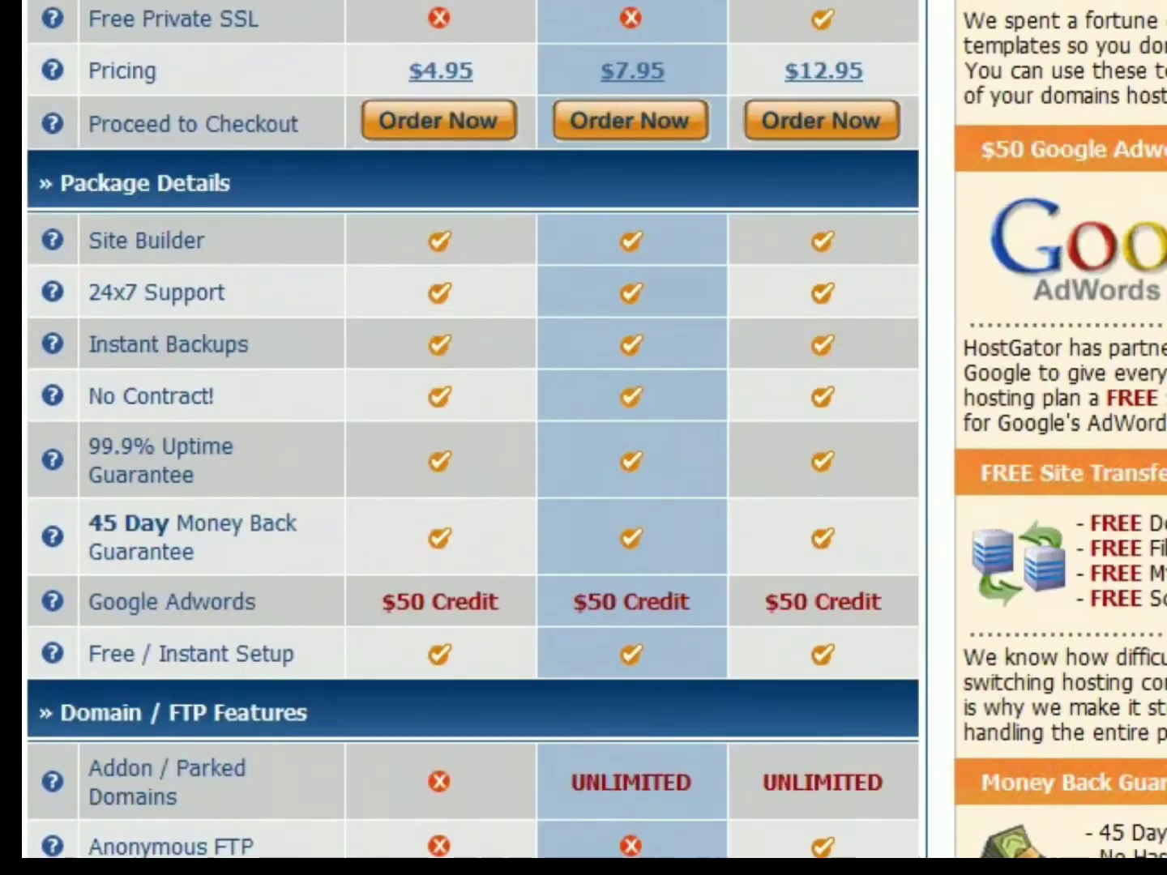
scroll(859, 551, "down", 20)
scroll(821, 523, "down", 20)
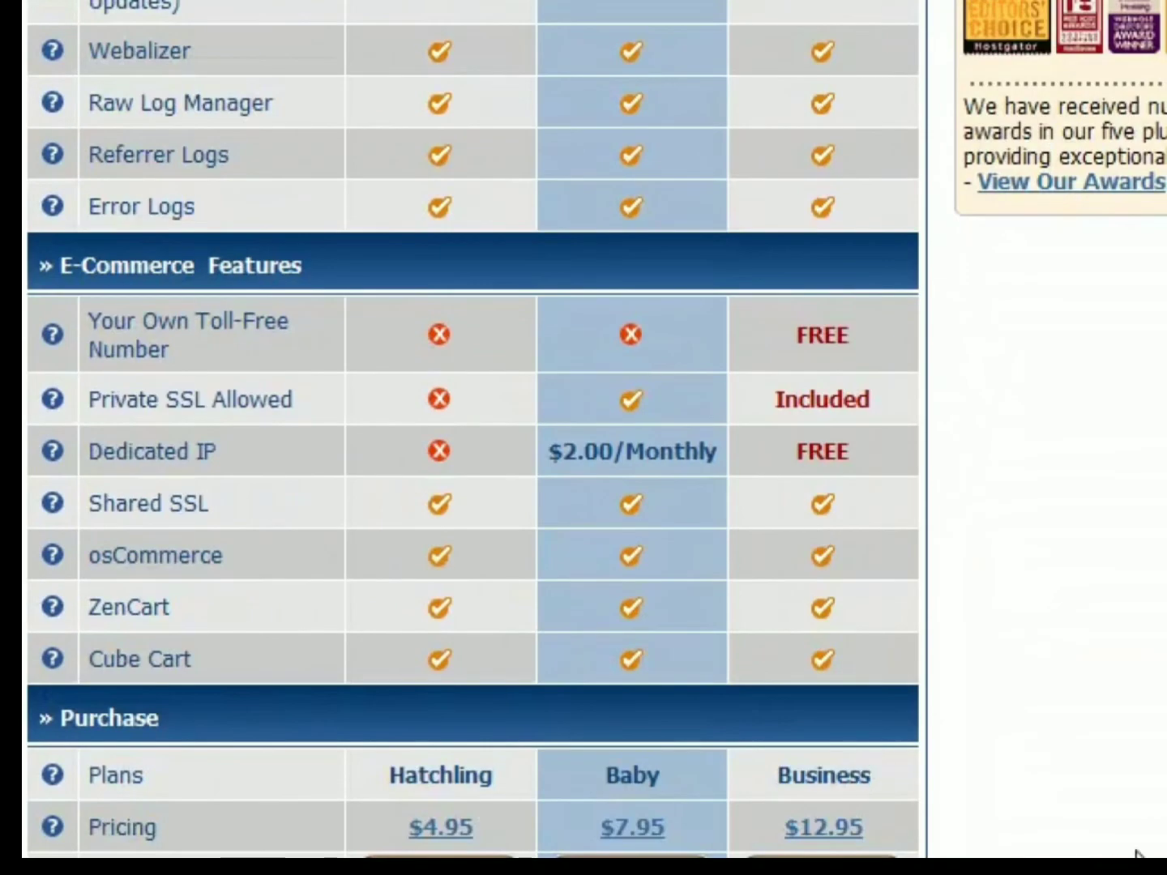
scroll(865, 776, "up", 20)
scroll(953, 672, "up", 15)
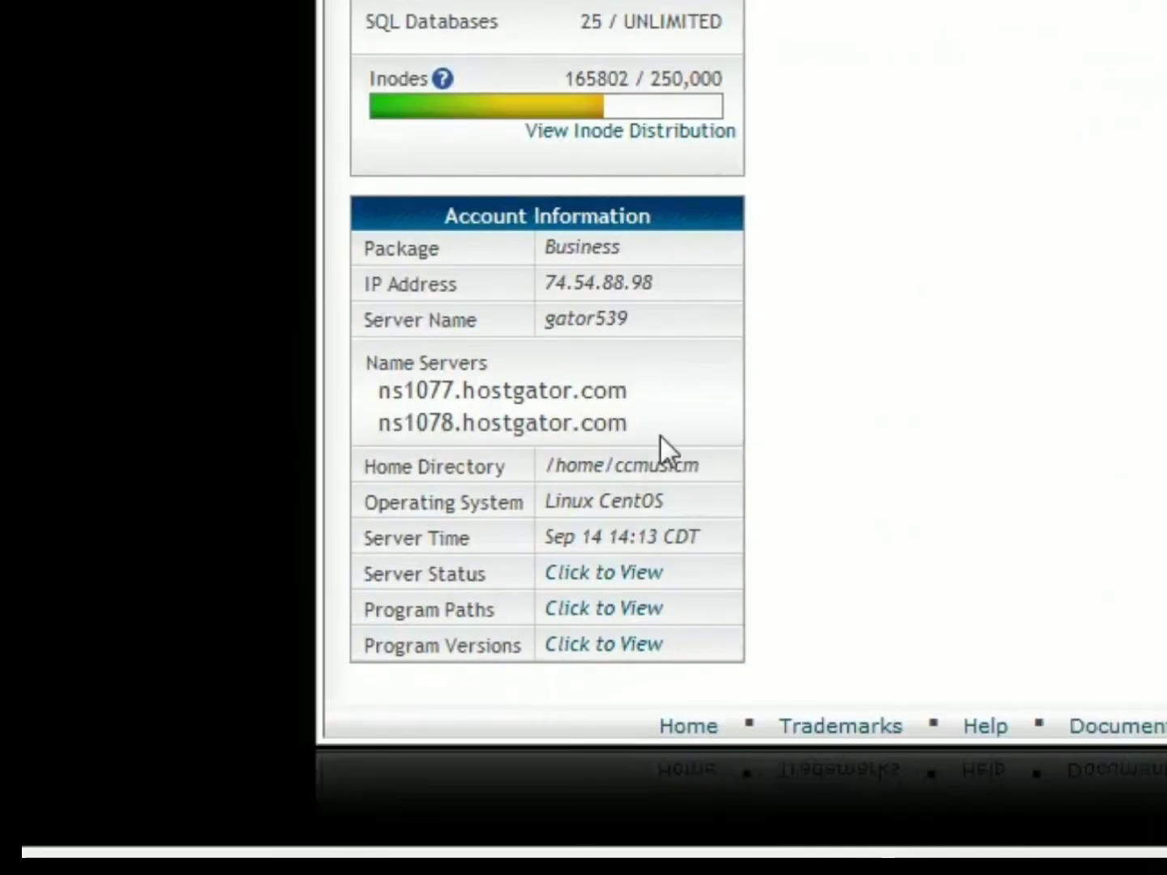
- Check the hosting account's name servers in its account information, and review the nameserver fields and options in the GoDaddy domain registration
left_click_drag(658, 428, 354, 386)
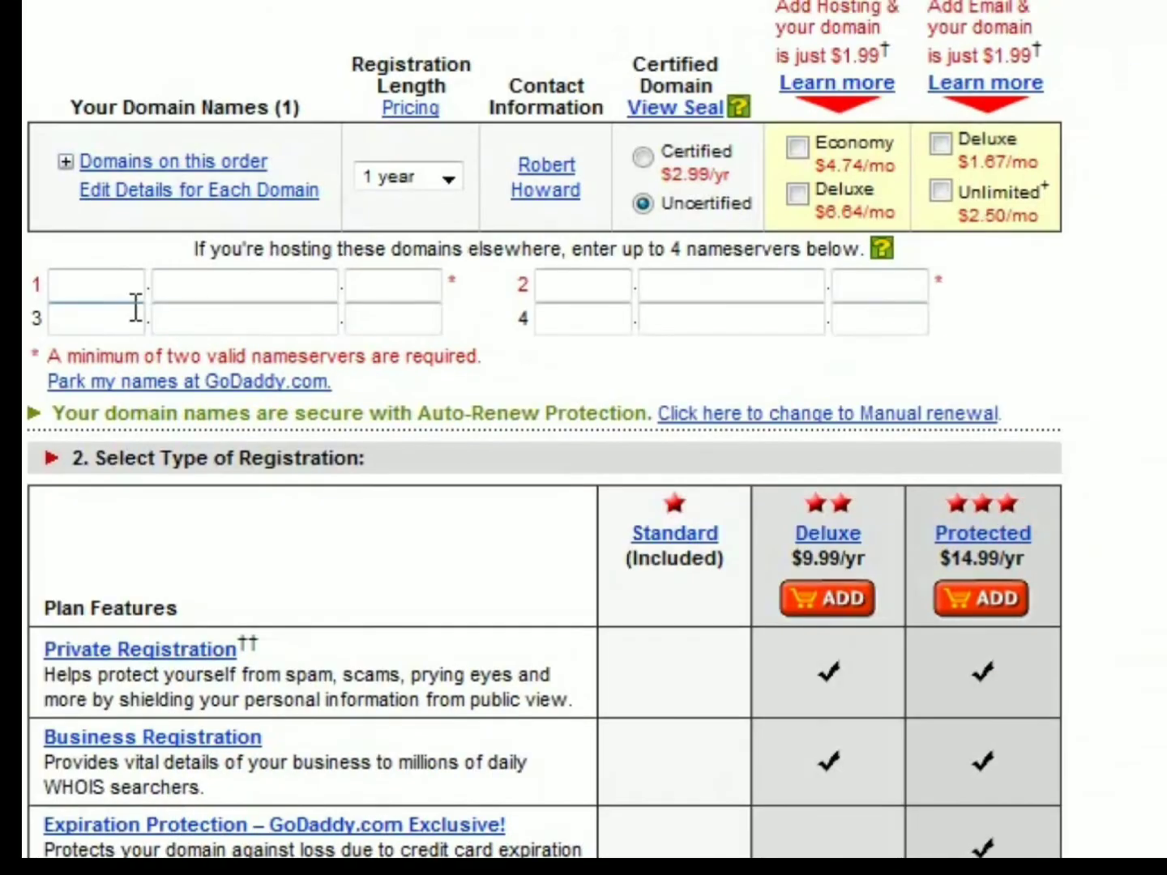
scroll(519, 567, "down", 10)
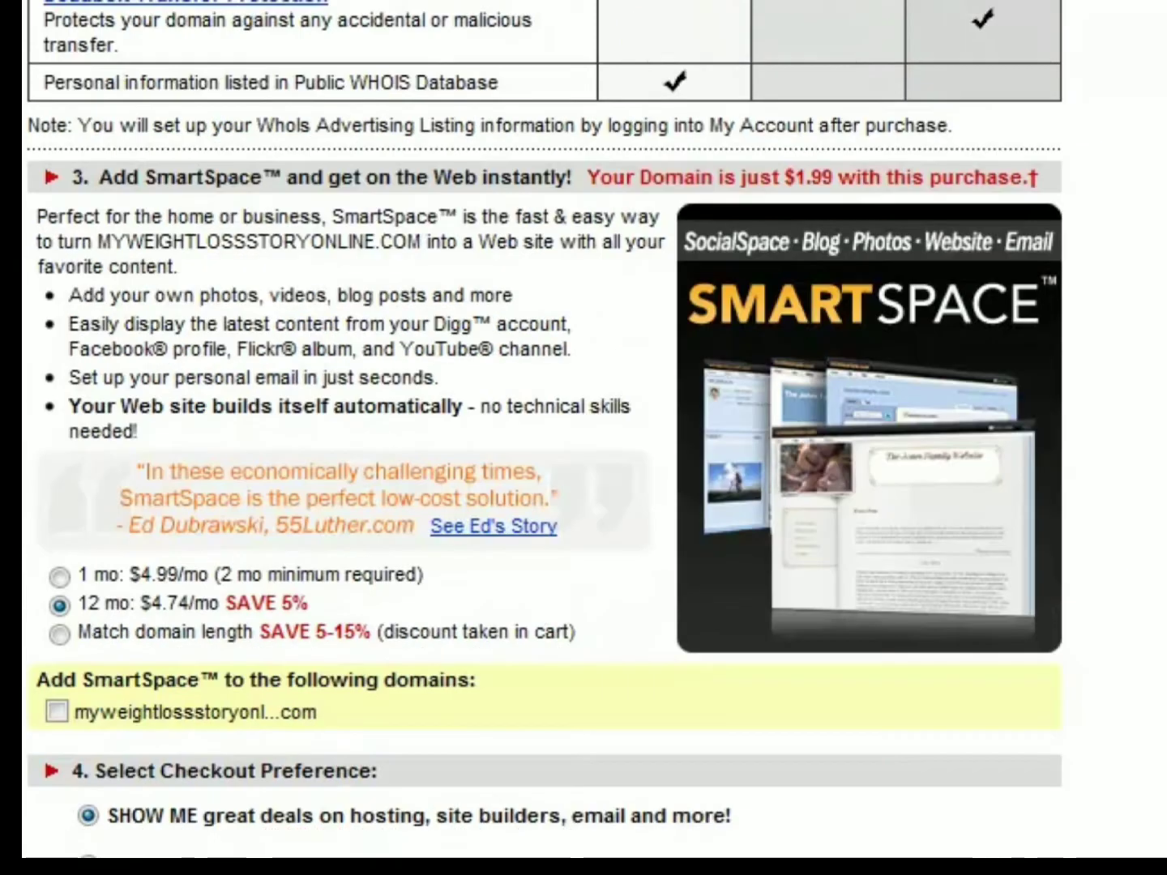
scroll(525, 572, "up", 10)
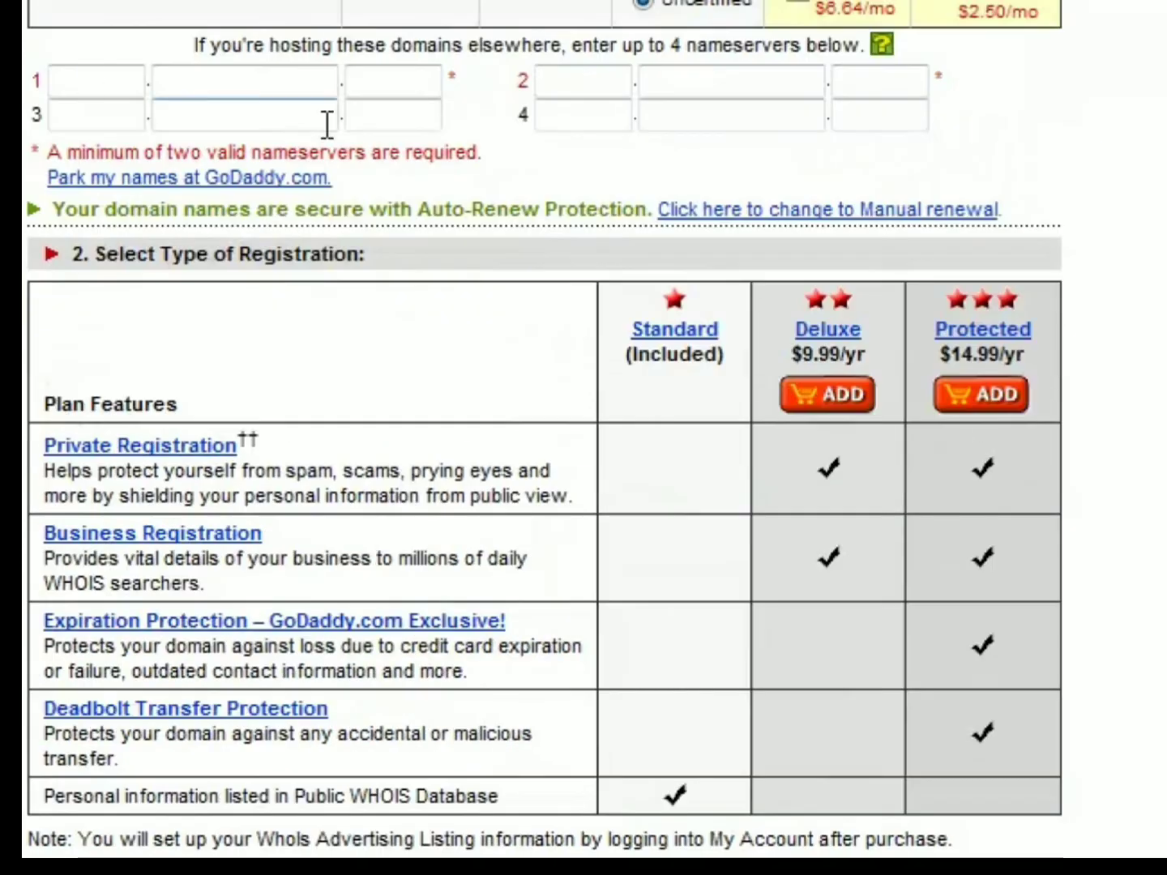
scroll(328, 125, "down", 10)
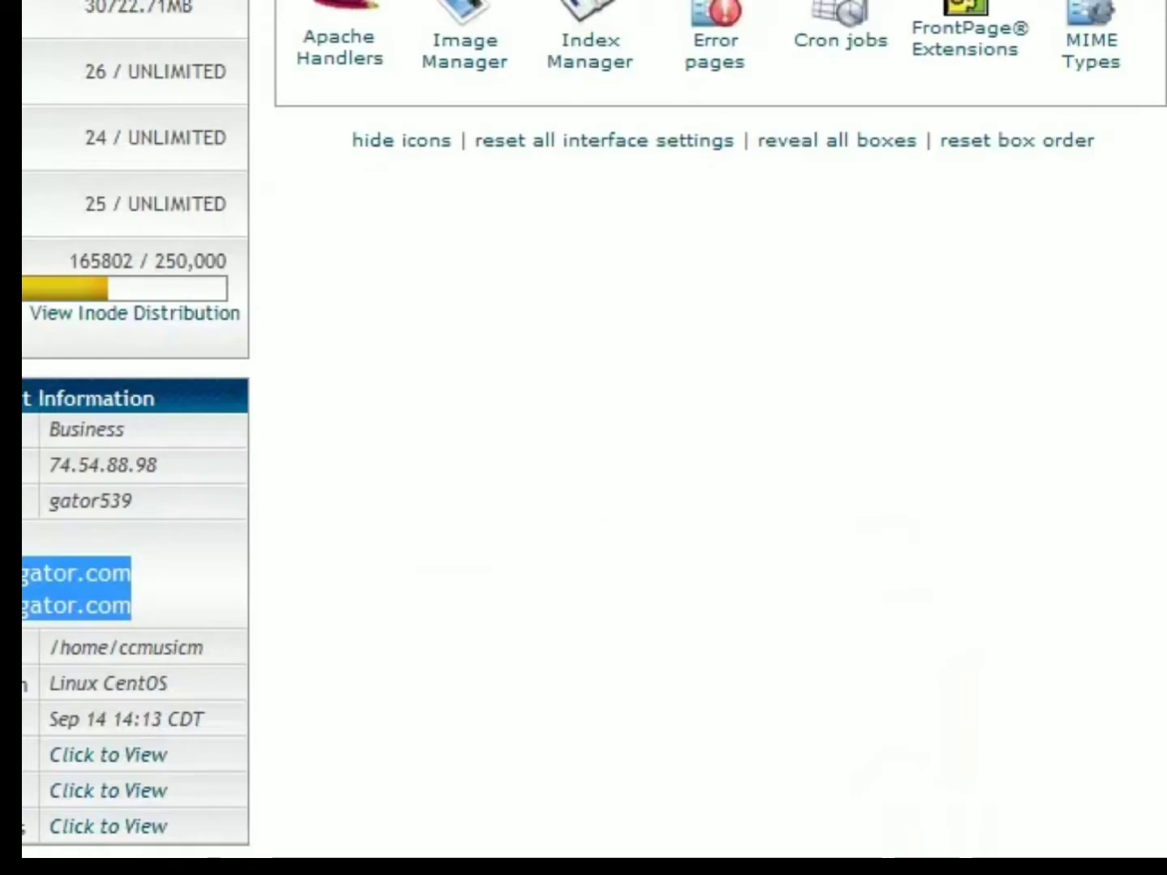
scroll(1147, 61, "up", 6)
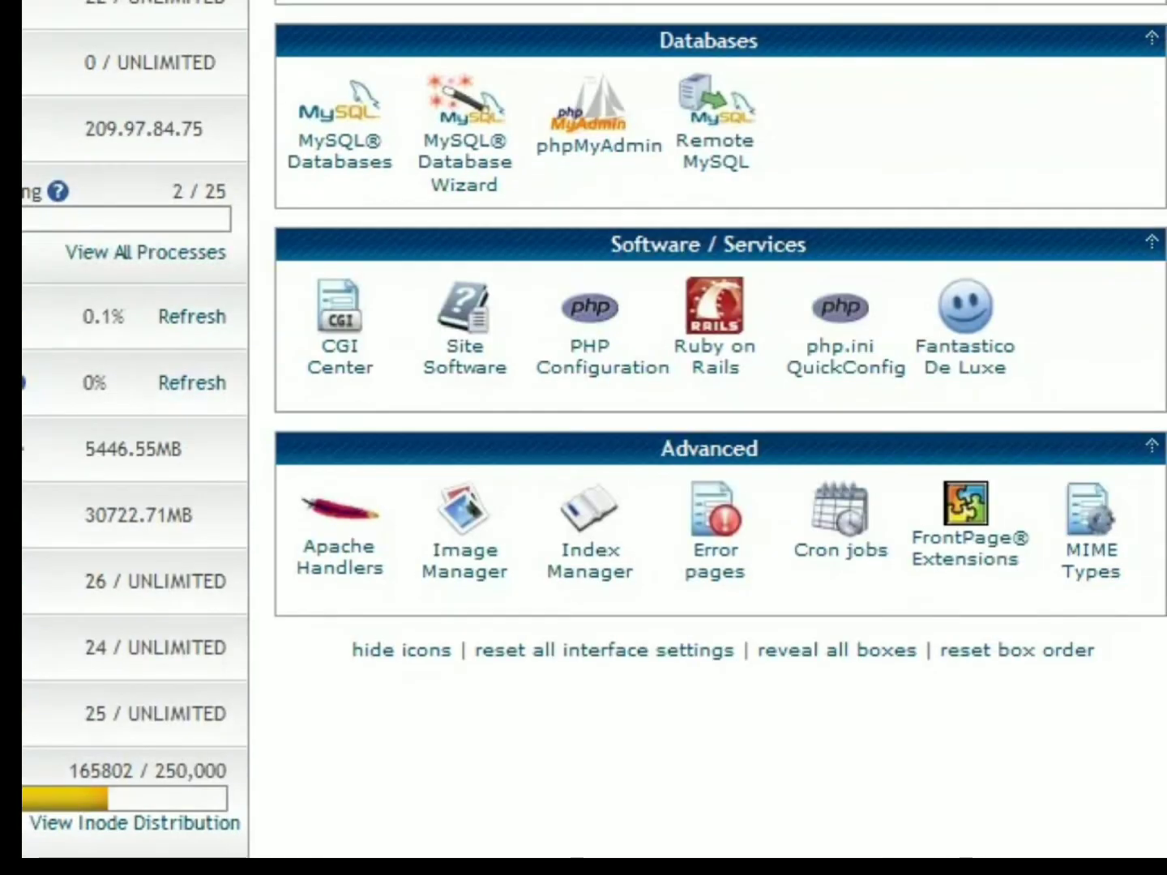
- Look through the HostGator control panel sections and open Addon Domains in the Domains section
scroll(1039, 308, "up", 2)
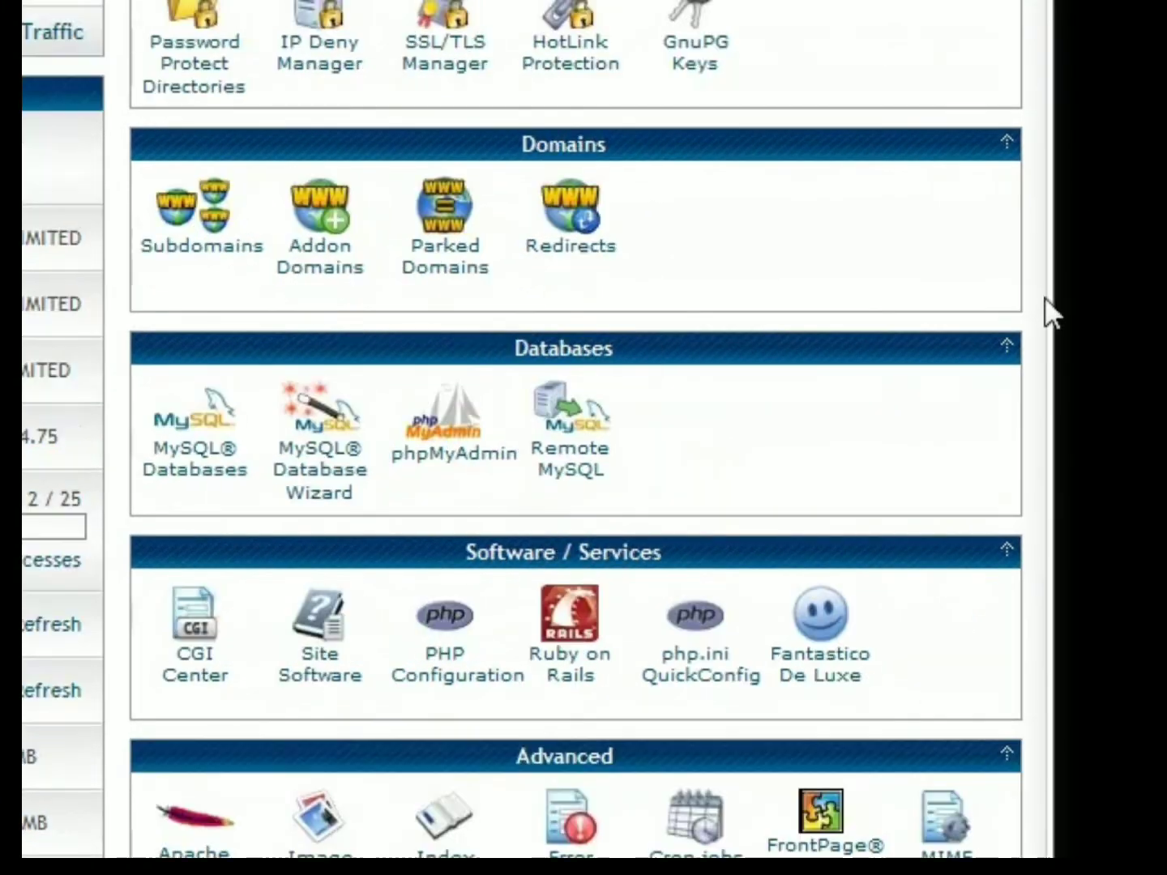
scroll(1154, 409, "up", 10)
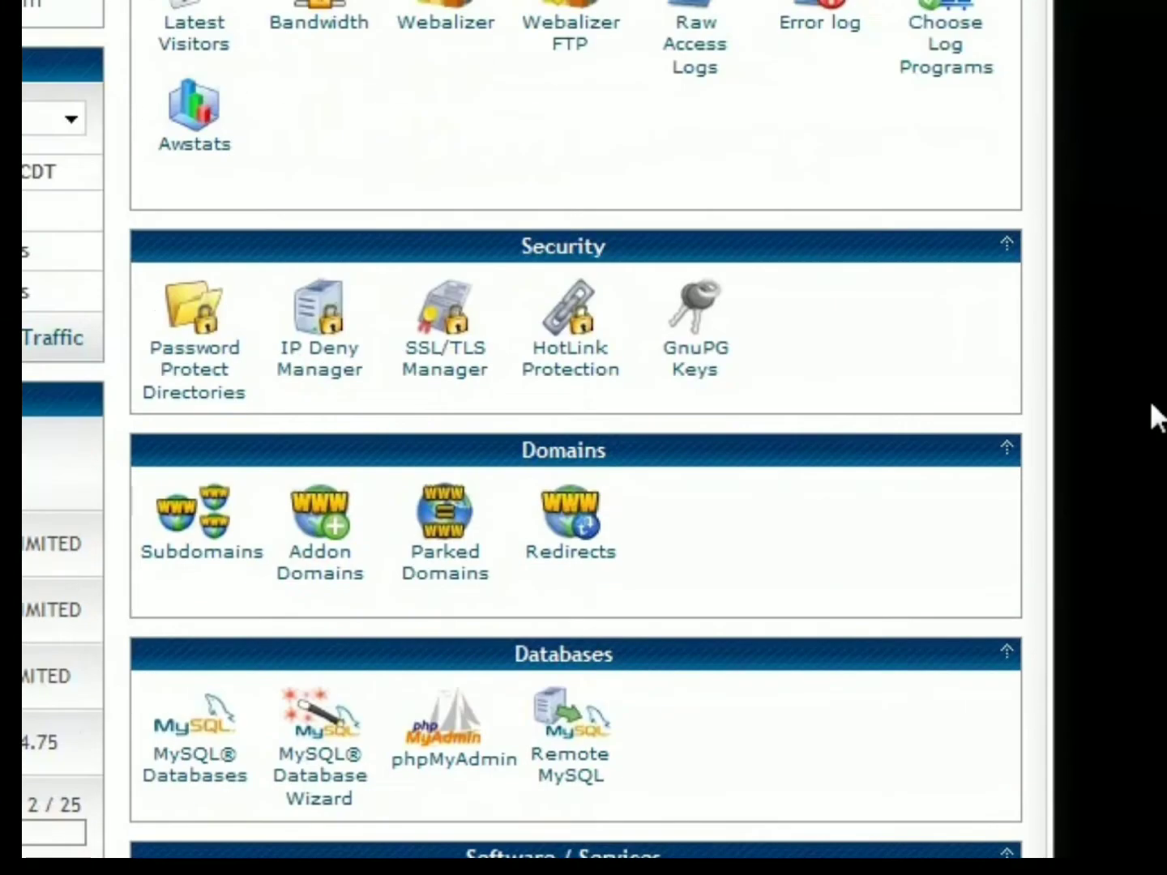
scroll(678, 380, "up", 7)
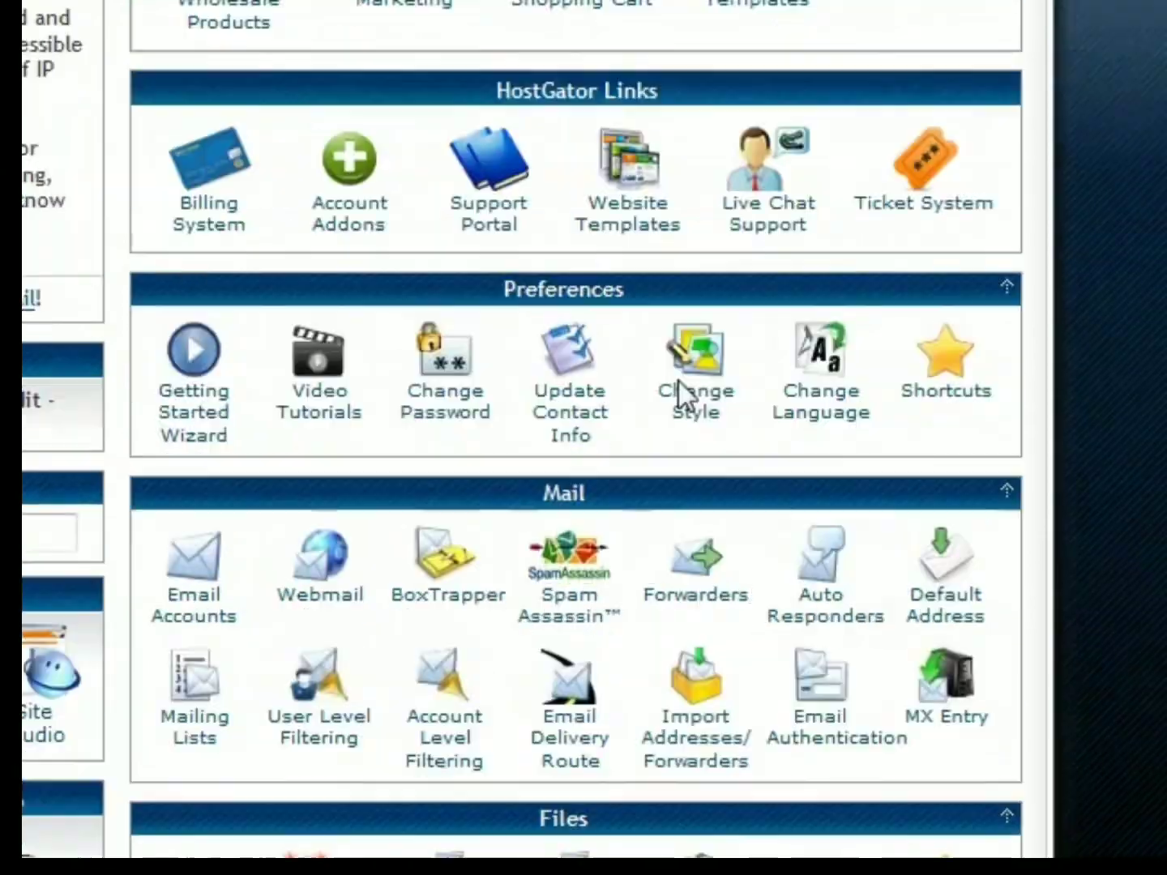
scroll(1029, 370, "down", 6)
scroll(1030, 370, "down", 5)
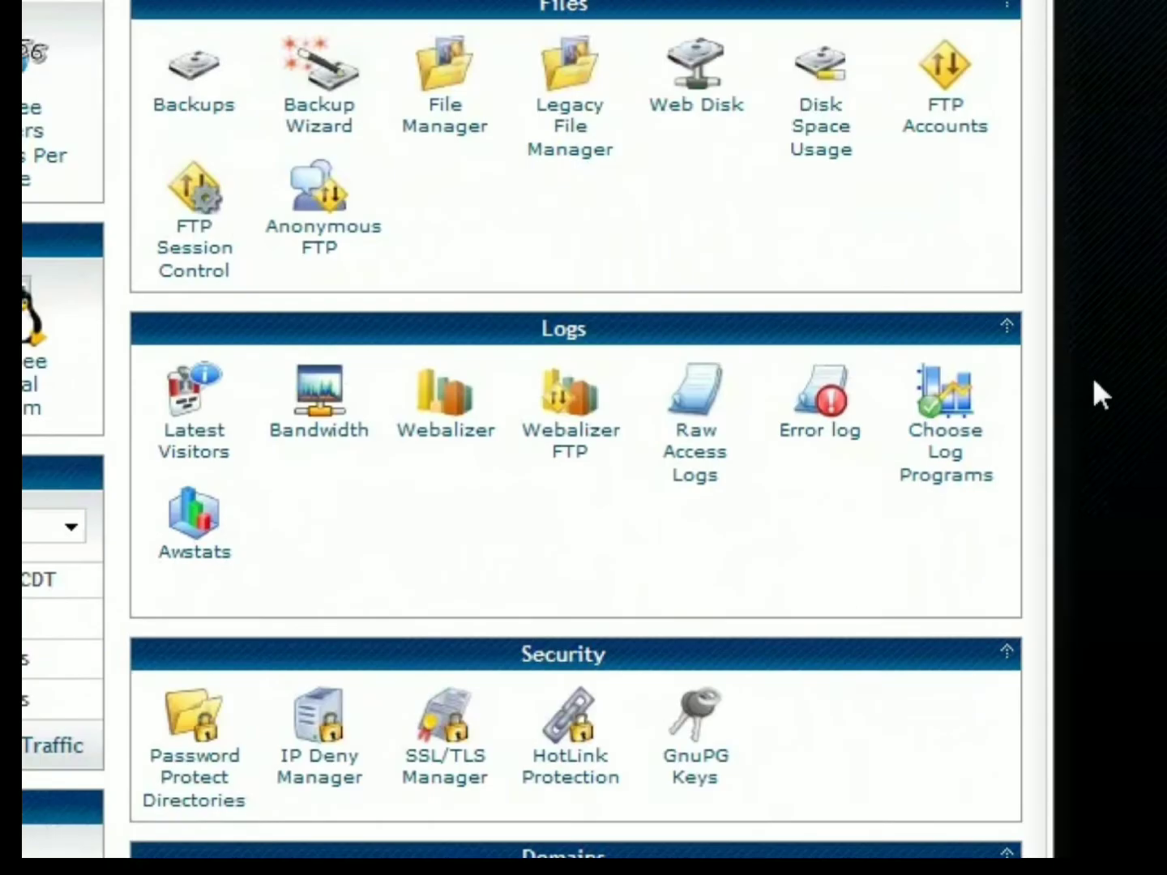
scroll(525, 591, "down", 4)
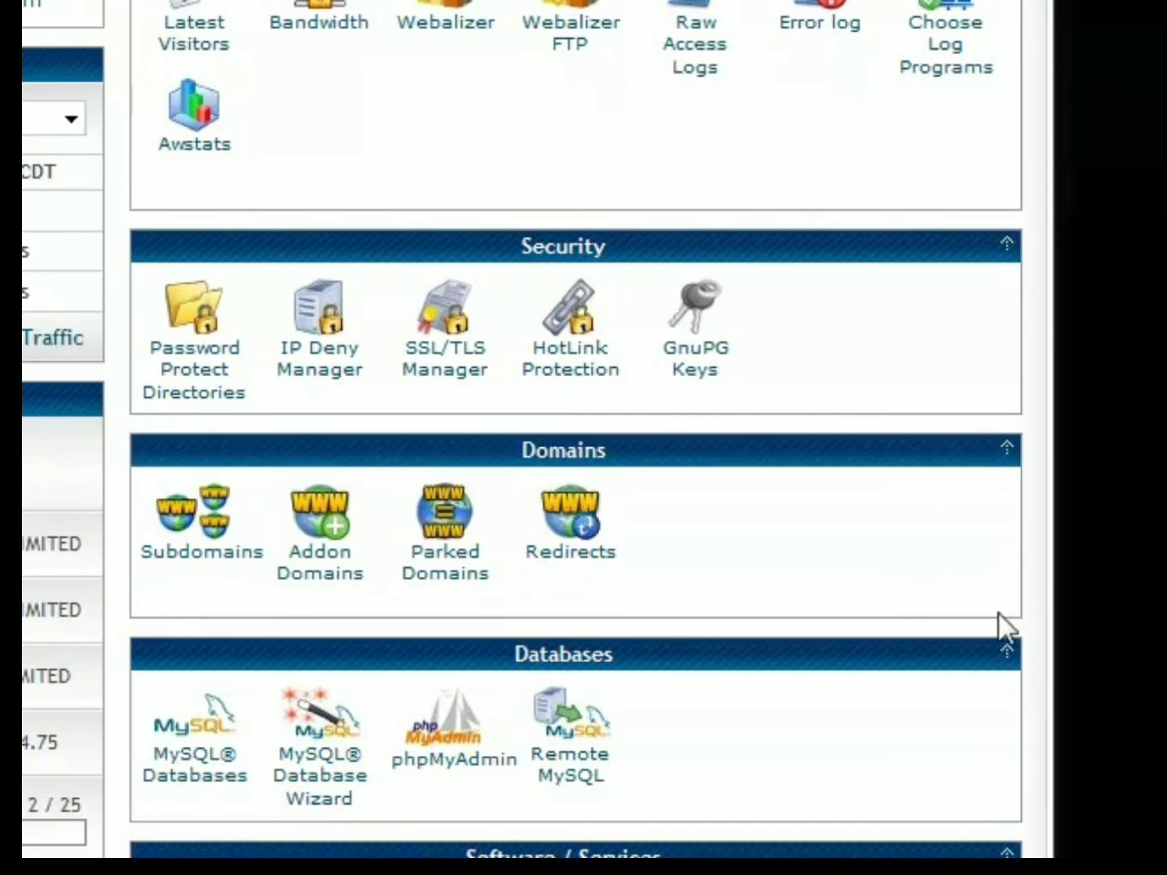
left_click(348, 572)
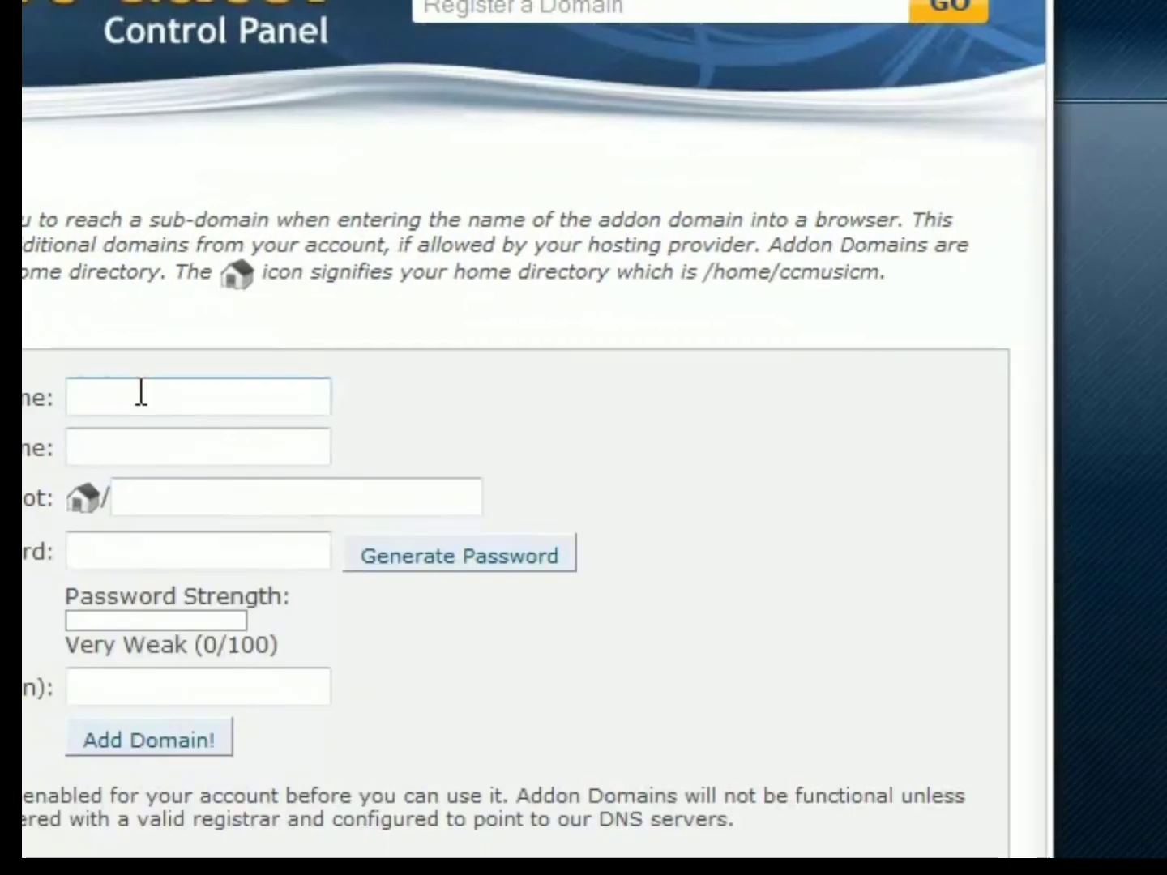
left_click(141, 391)
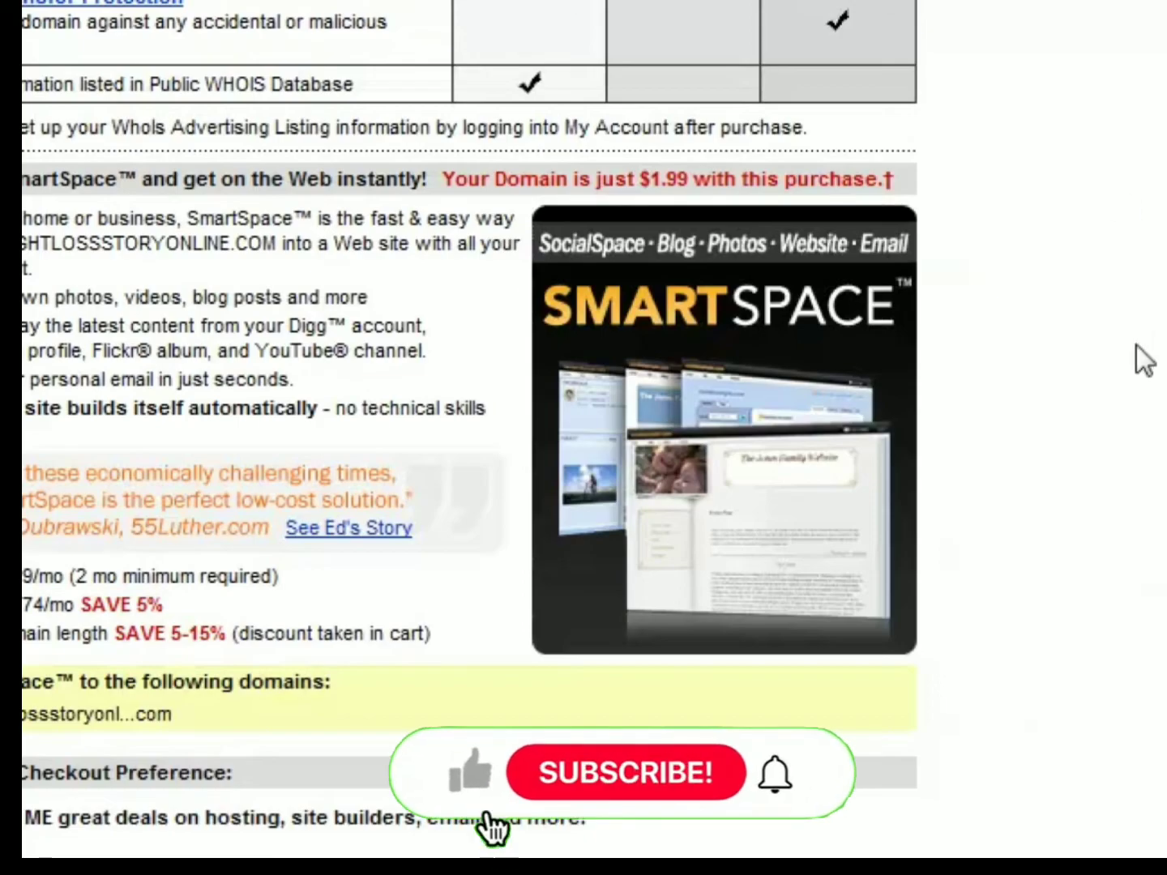
- Bring up the nameserver fields on the GoDaddy domain registration page
scroll(1108, 349, "up", 10)
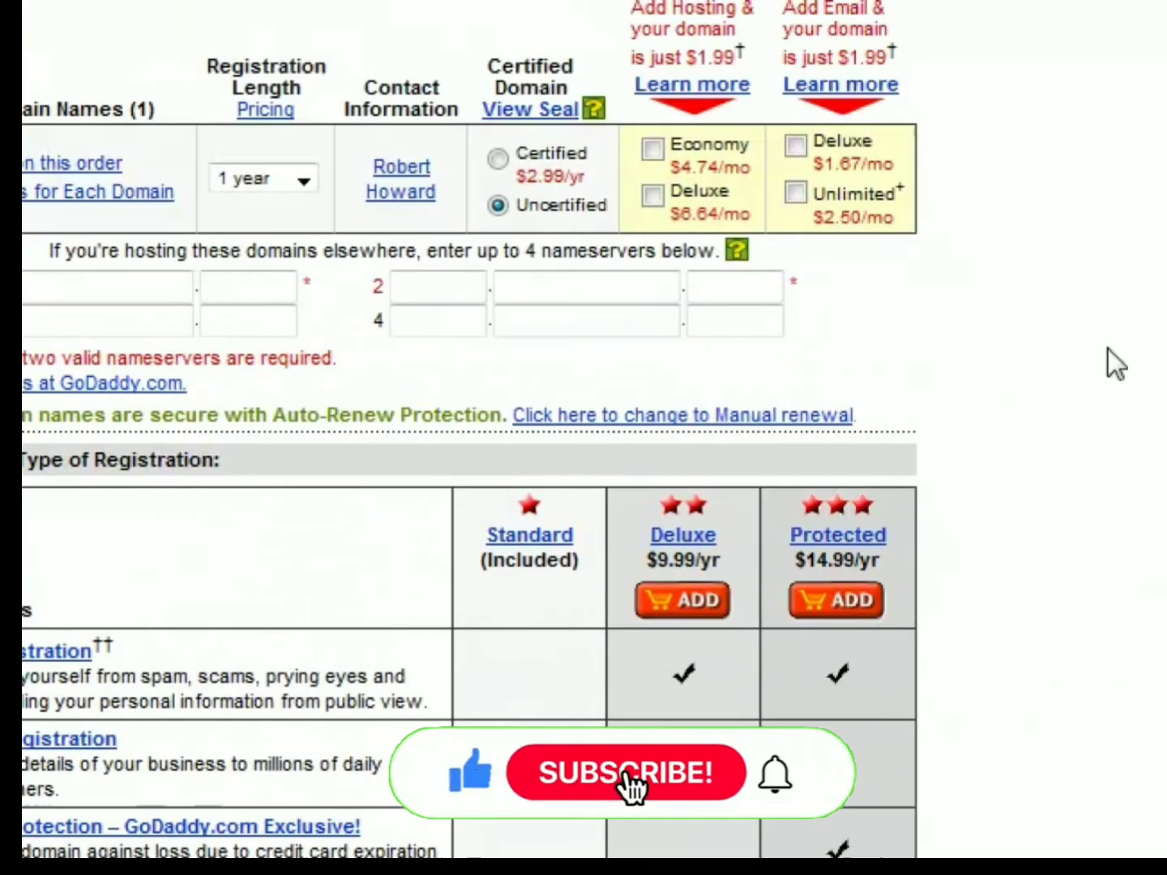
- Pass the remaining registration options and SmartSpace offer, and continue the domain order to the shopping cart
scroll(1108, 350, "down", 8)
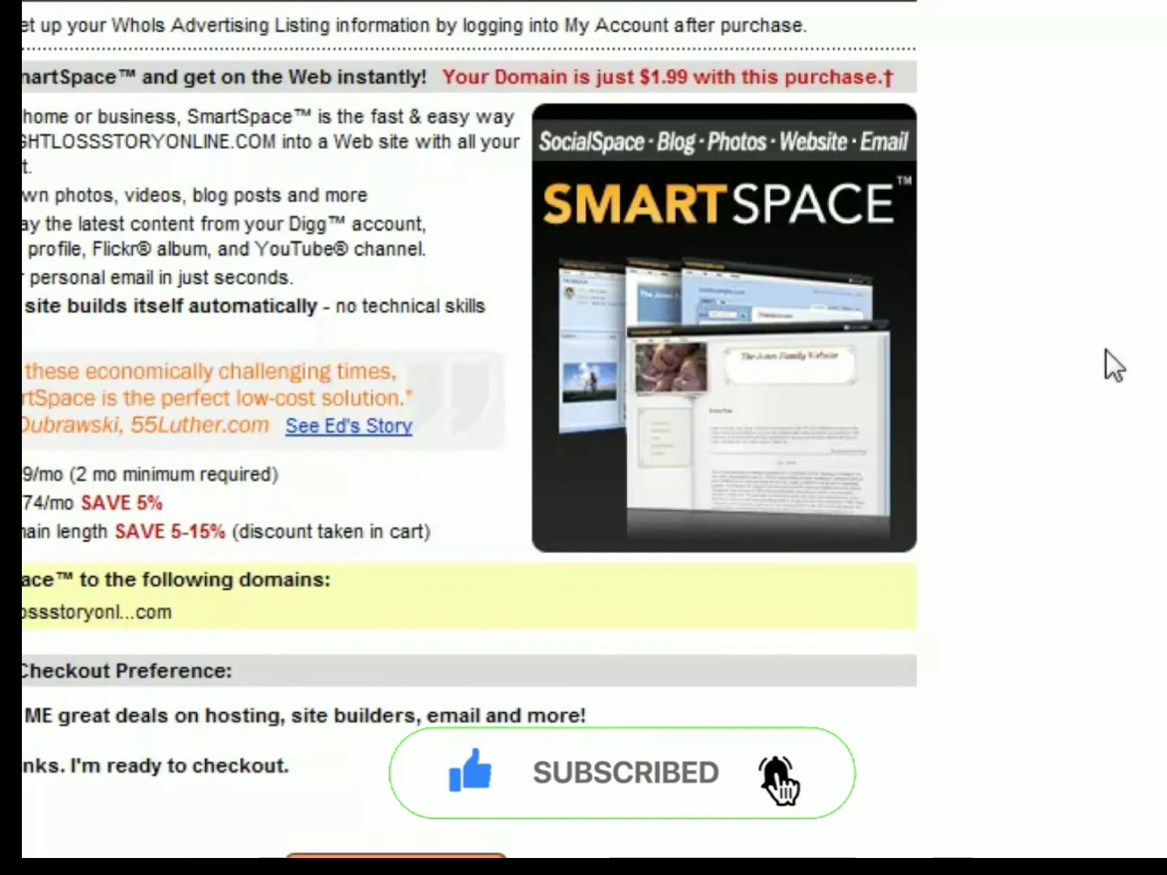
scroll(1106, 351, "down", 2)
scroll(1102, 353, "up", 1)
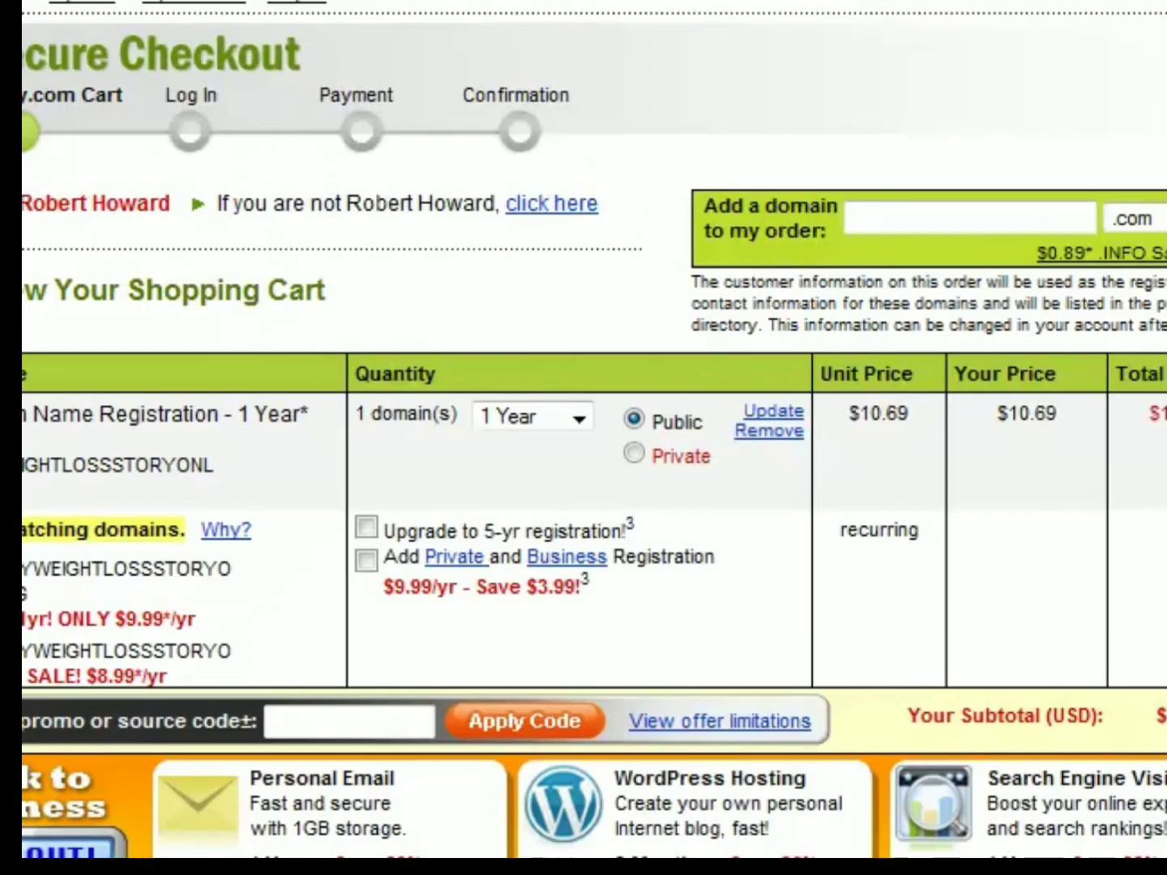
- Try to apply the promo codes 299COM and 299BUYCOM to the domain order in the shopping cart
left_click(328, 718)
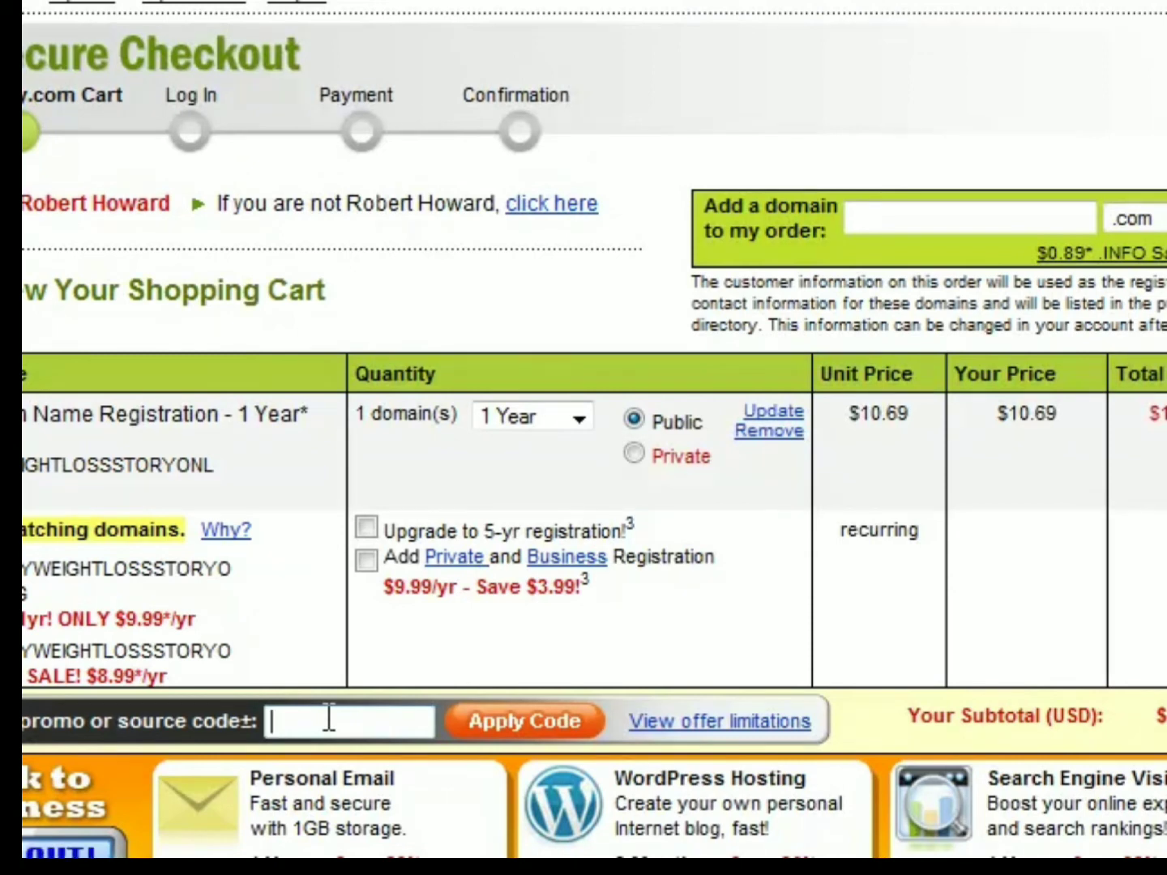
type("299COM")
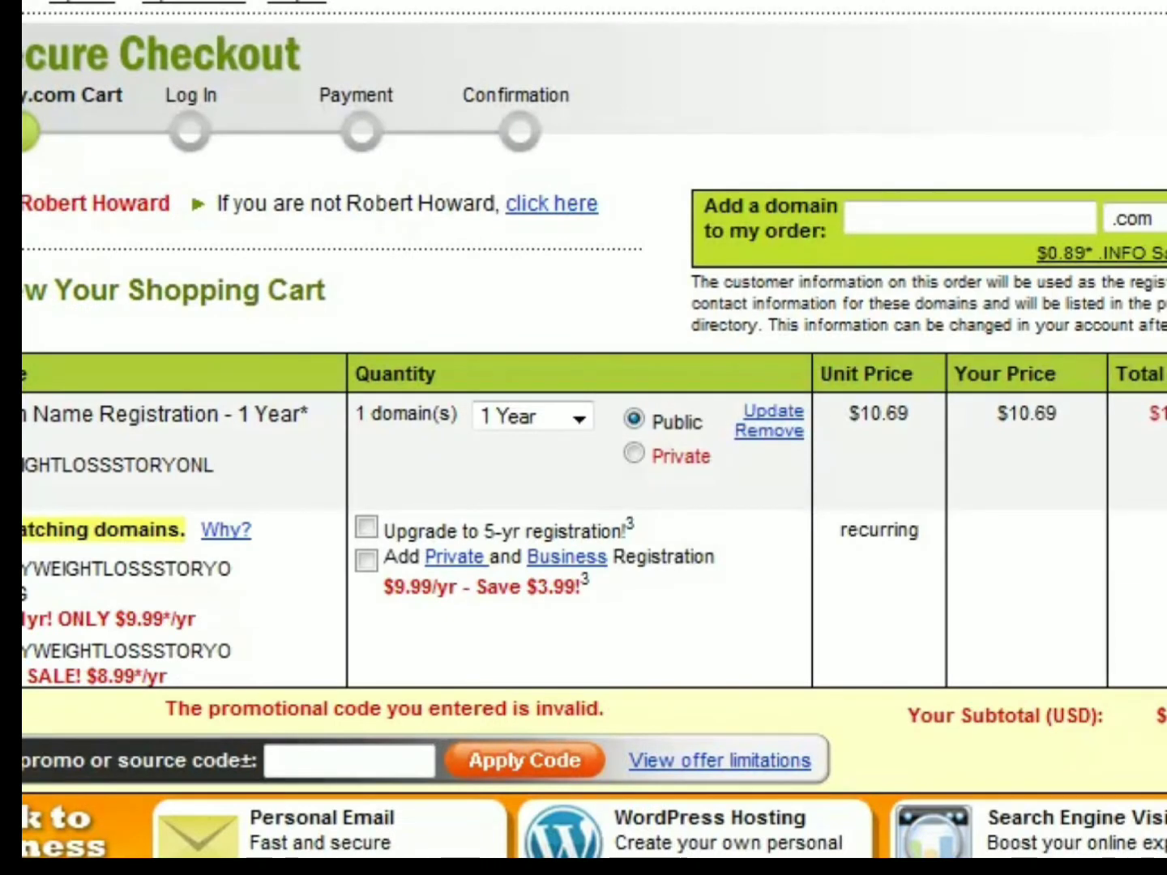
left_click(372, 761)
type("299BUYCOM")
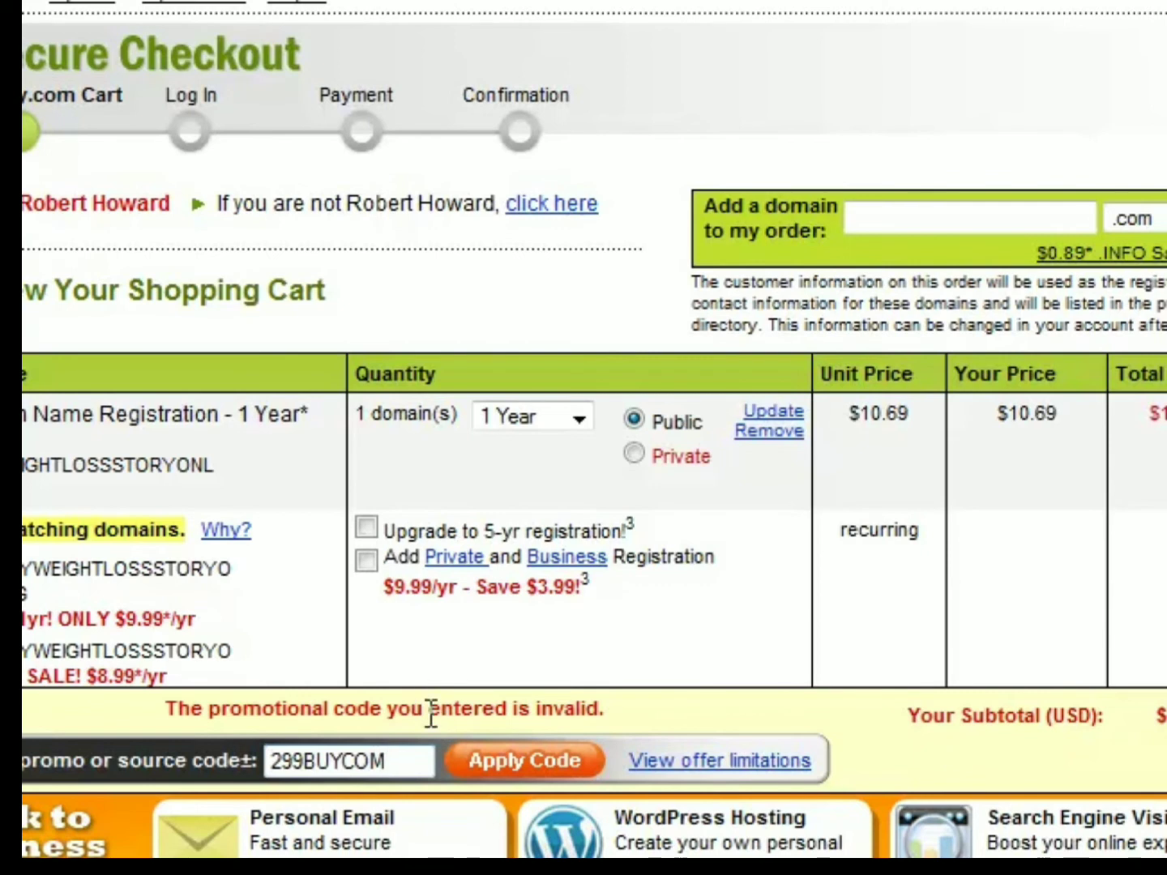
left_click(526, 764)
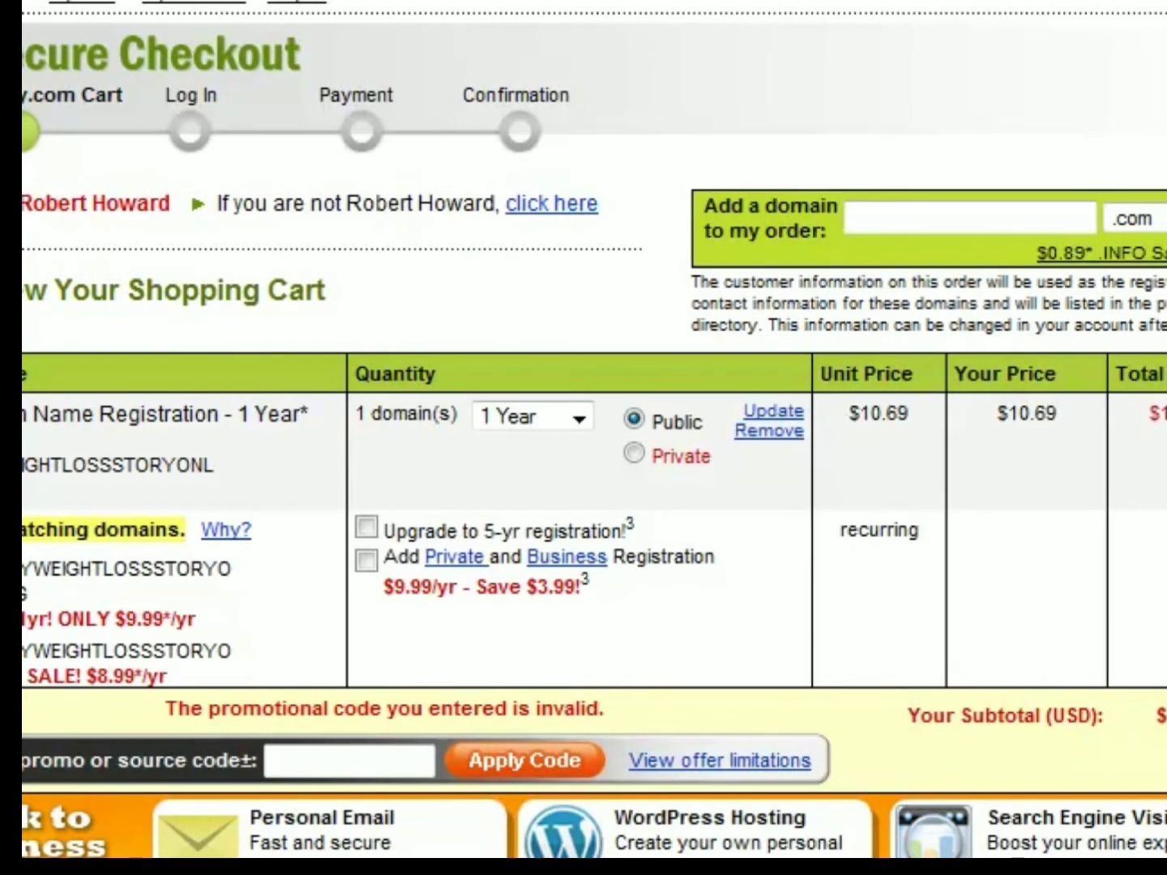
- Enter promo code 299BUYCOM again for the domain order and submit it
left_click(302, 757)
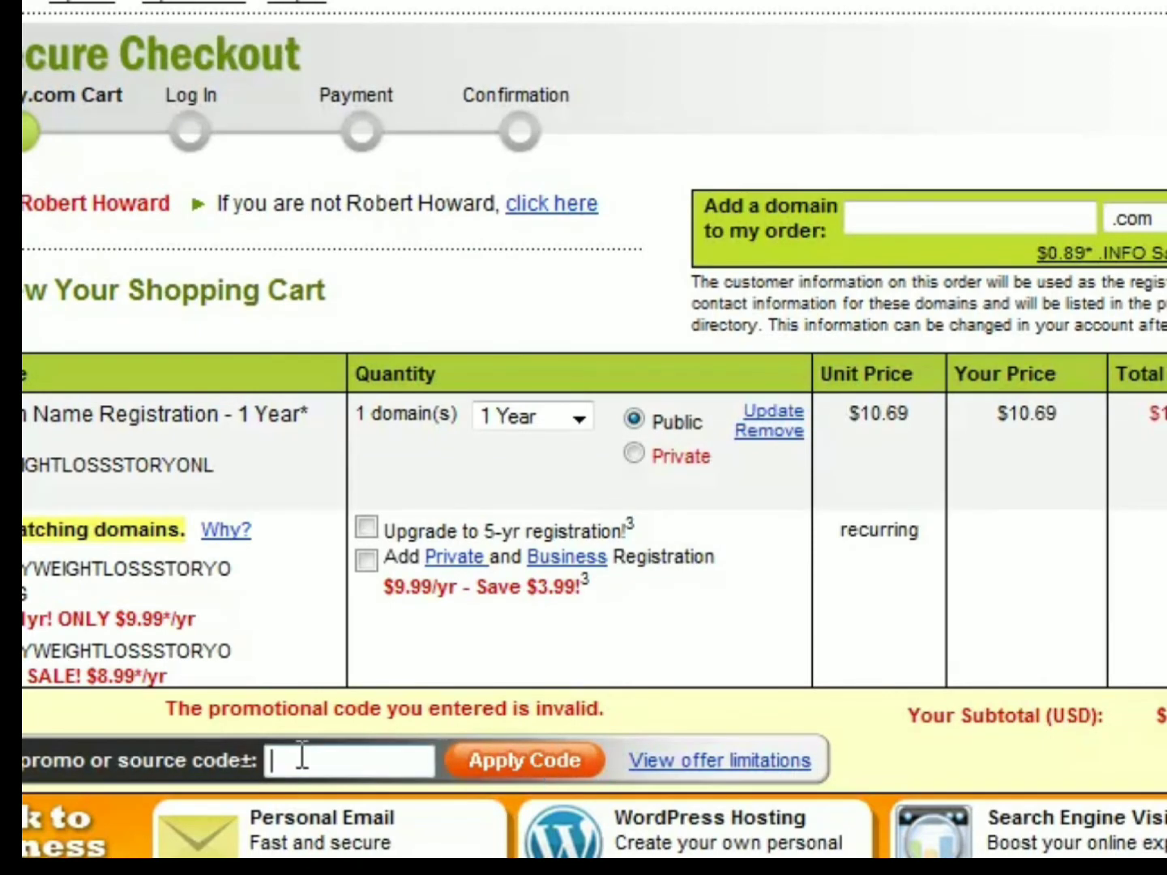
type("299BUYCOM")
left_click(495, 772)
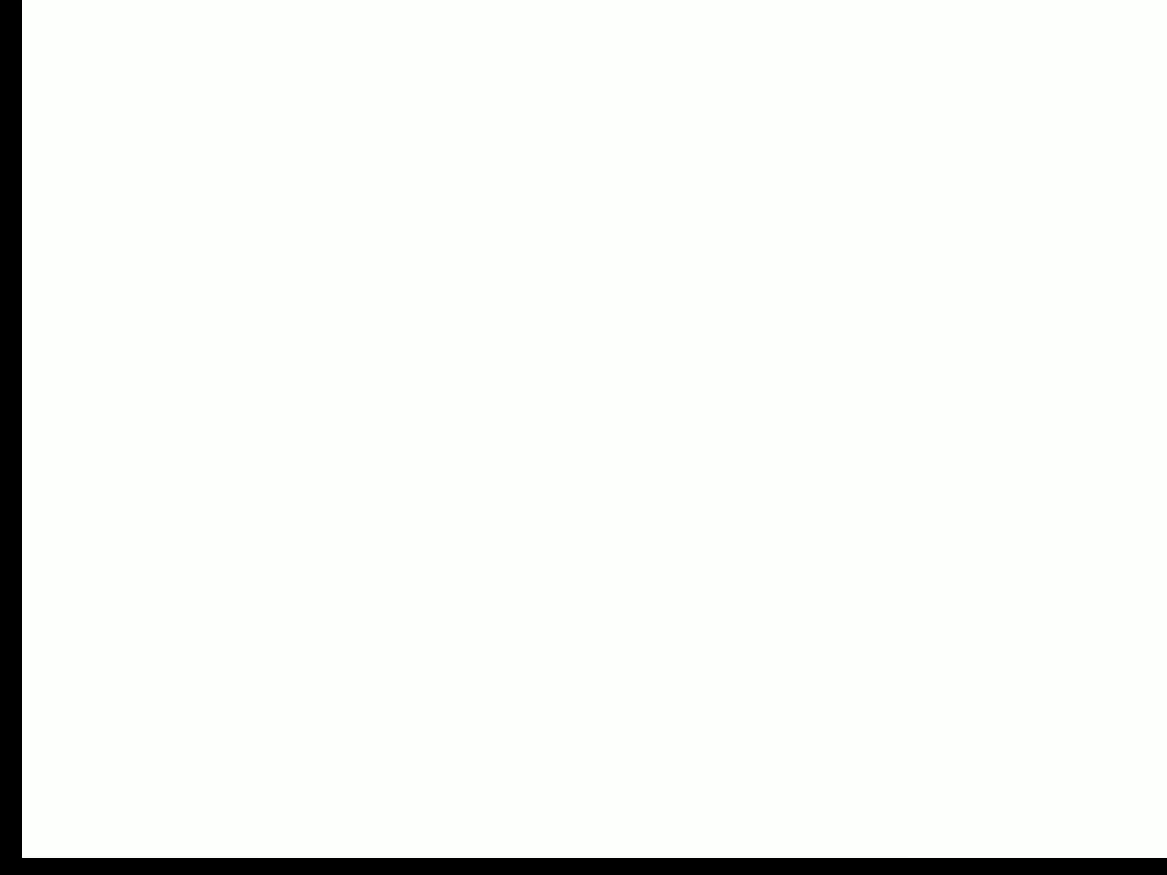
- Search the web for KompoZer and open the "KompoZer - Easy web authoring" result
type("ww")
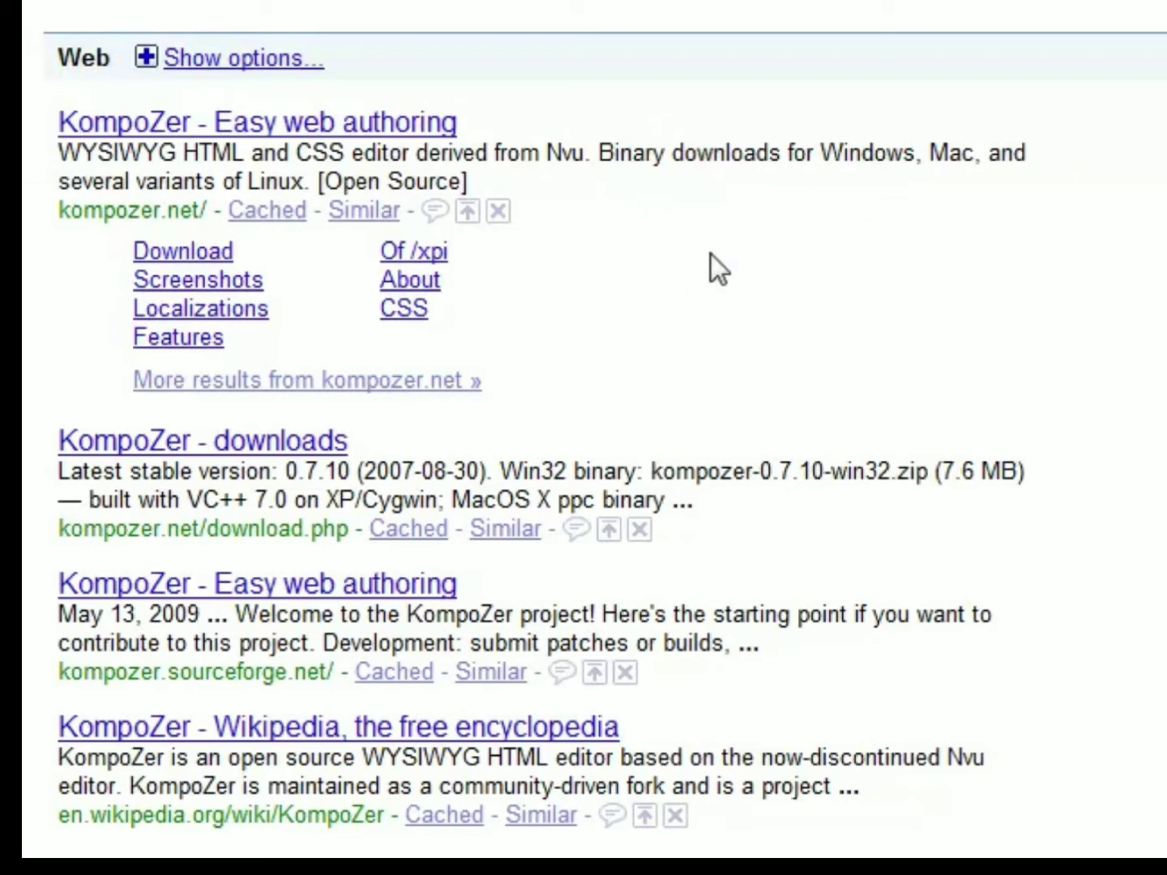
left_click(129, 130)
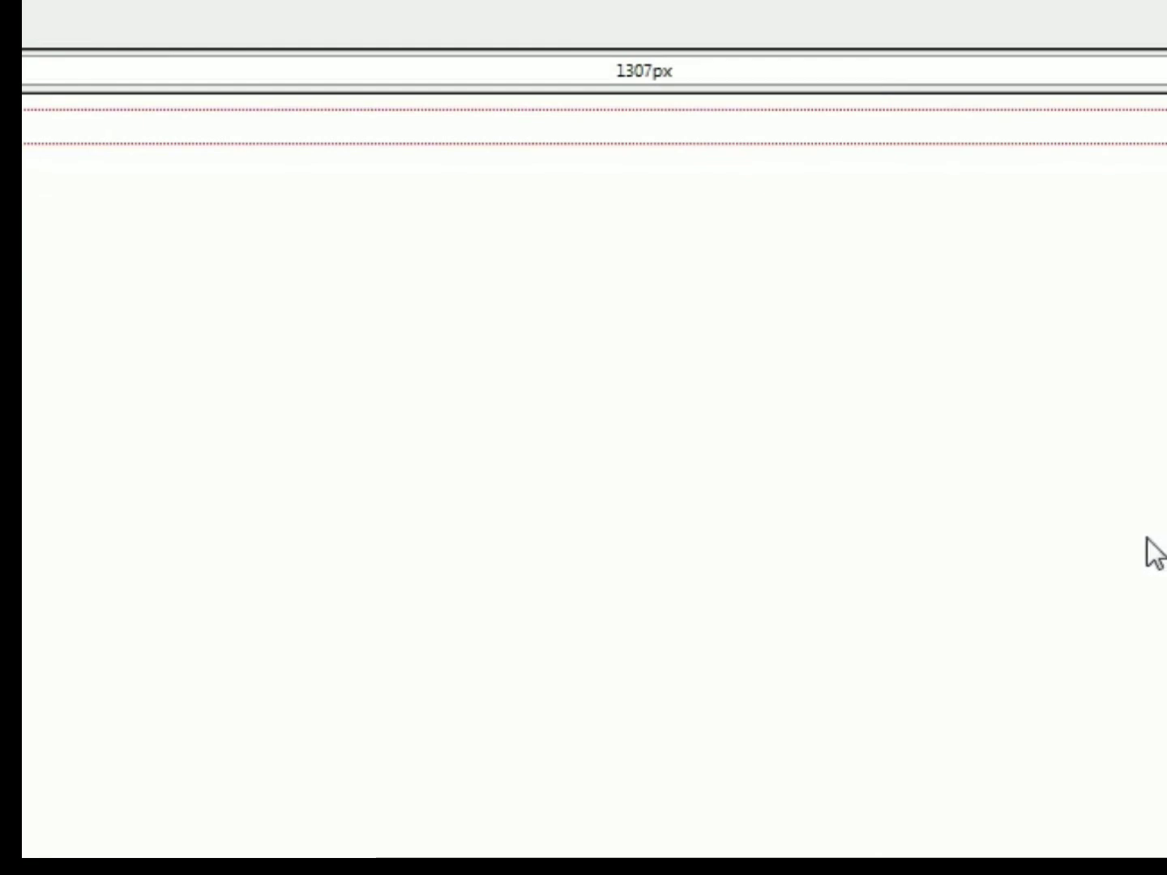
- Switch to the KompoZer editor and place the cursor at the start of the blank page
left_click(659, 134)
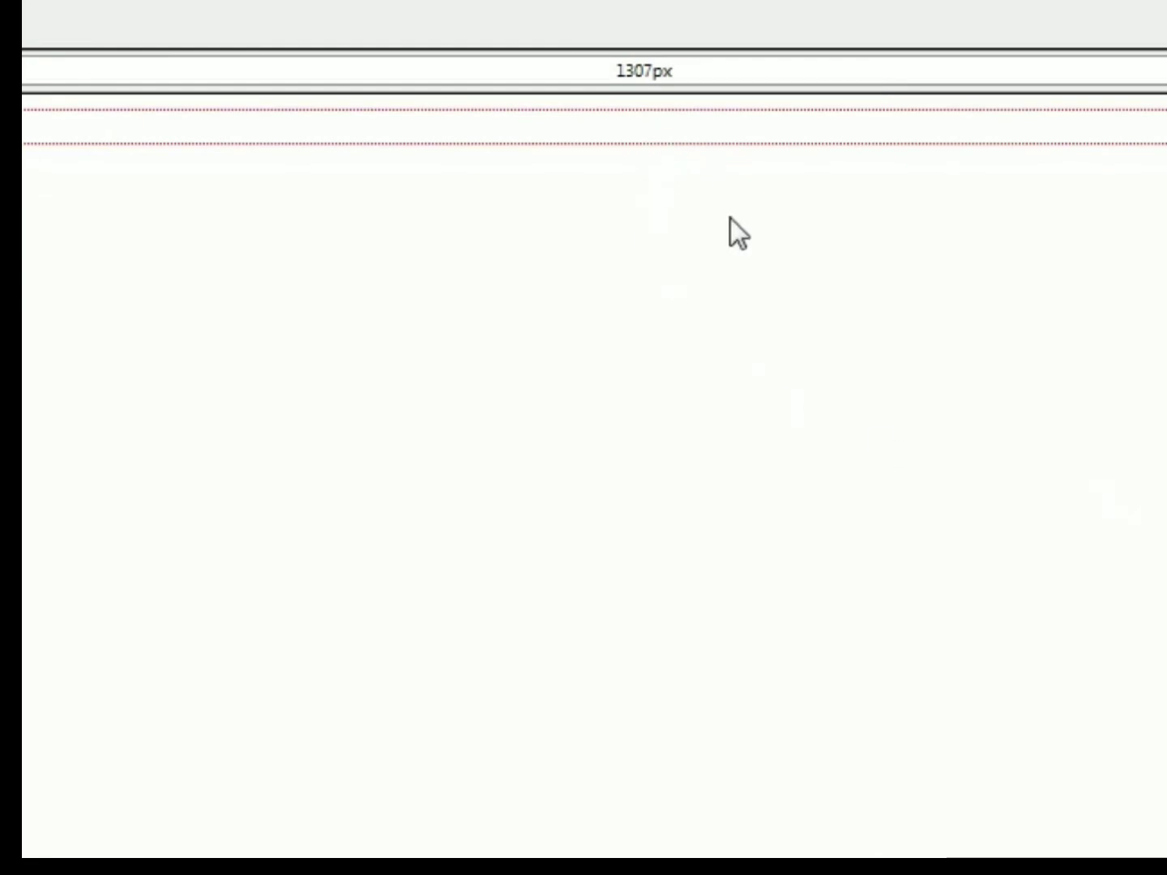
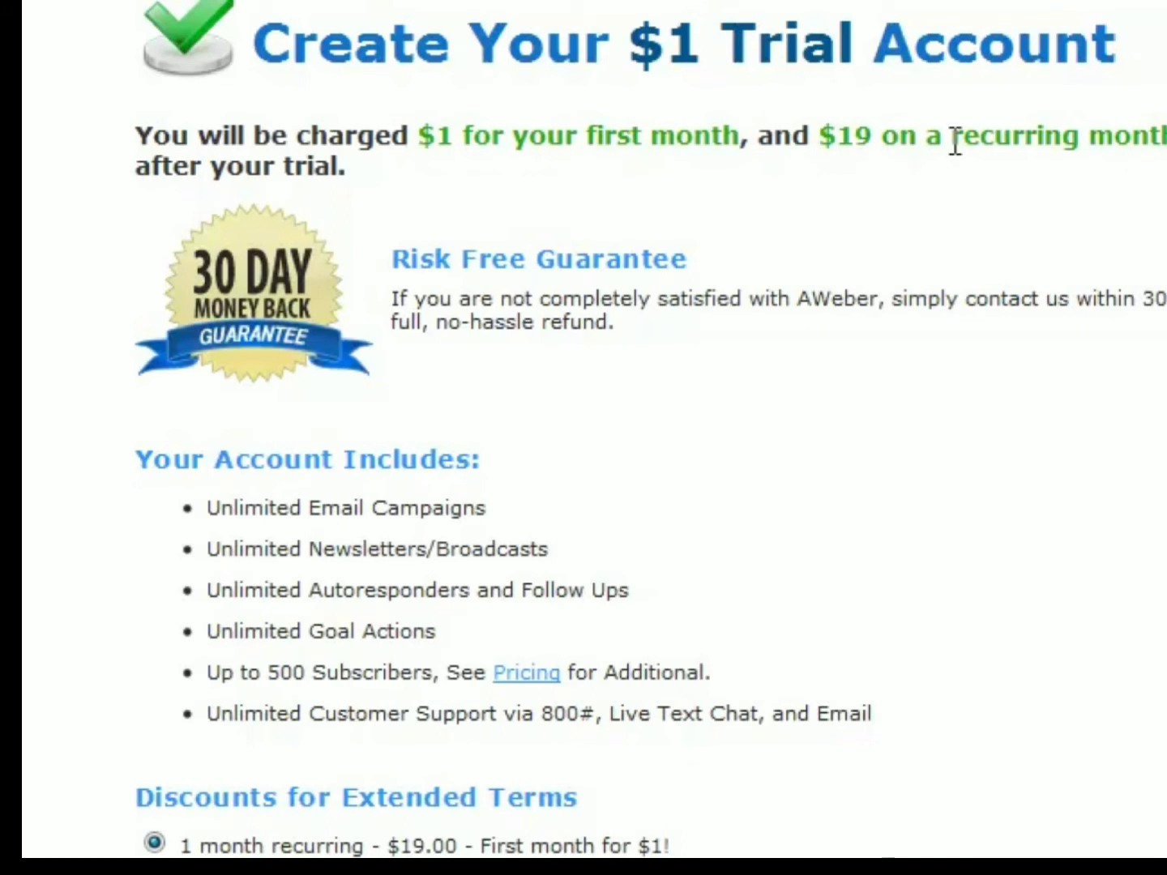
- Switch to AWeber's trial signup page and review the first-month and recurring charges, account features and extended-term discounts
left_click_drag(416, 143, 715, 162)
left_click(720, 161)
scroll(722, 158, "down", 5)
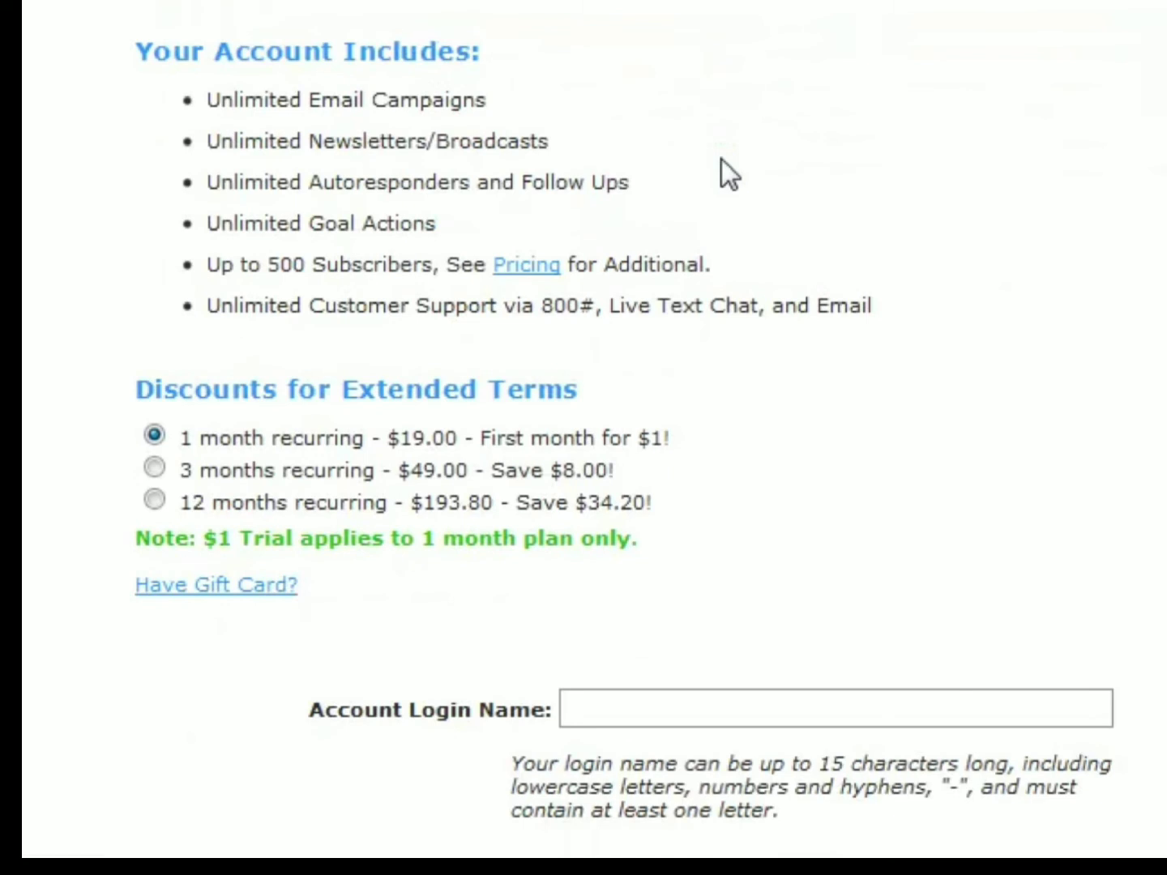
scroll(711, 154, "down", 15)
scroll(1086, 485, "up", 18)
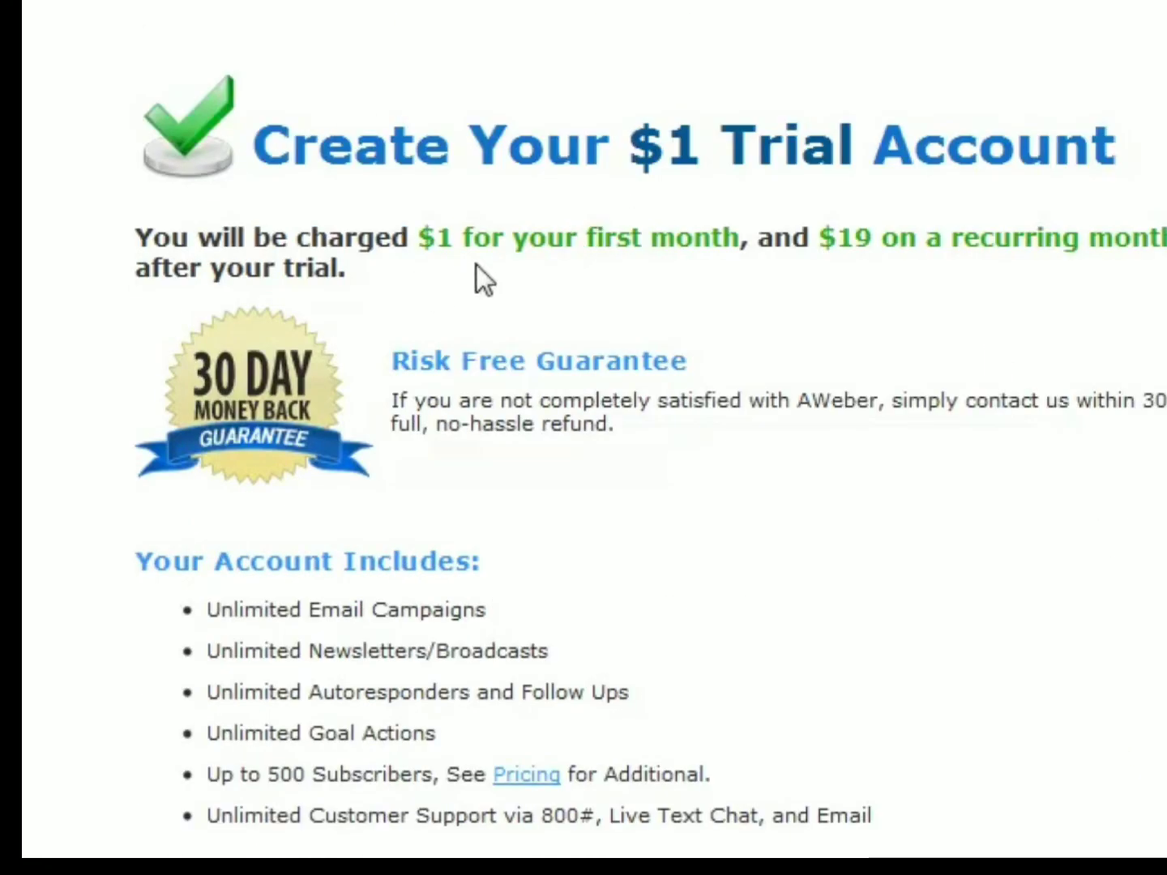
left_click_drag(909, 235, 828, 253)
left_click(827, 252)
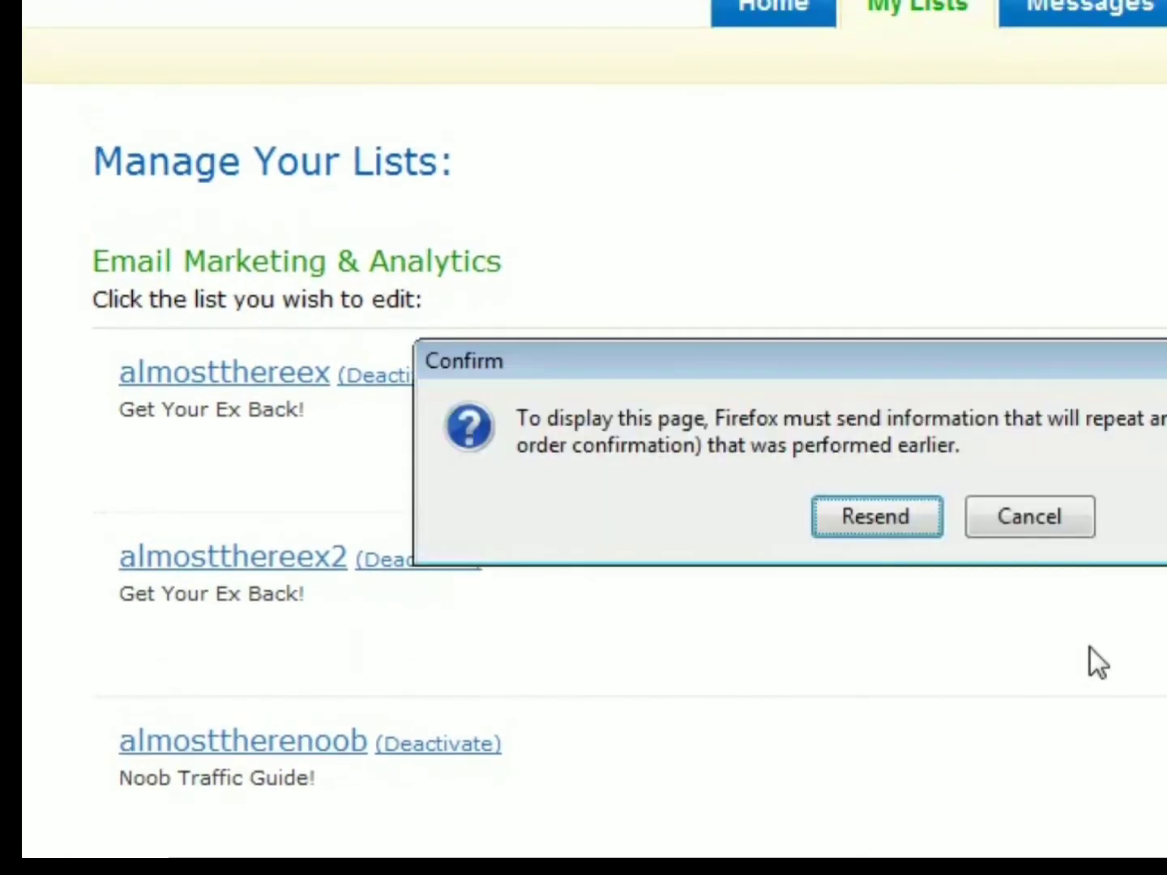
- Reload the AWeber account page by resending its data, go to list management and start creating a new list
left_click(894, 513)
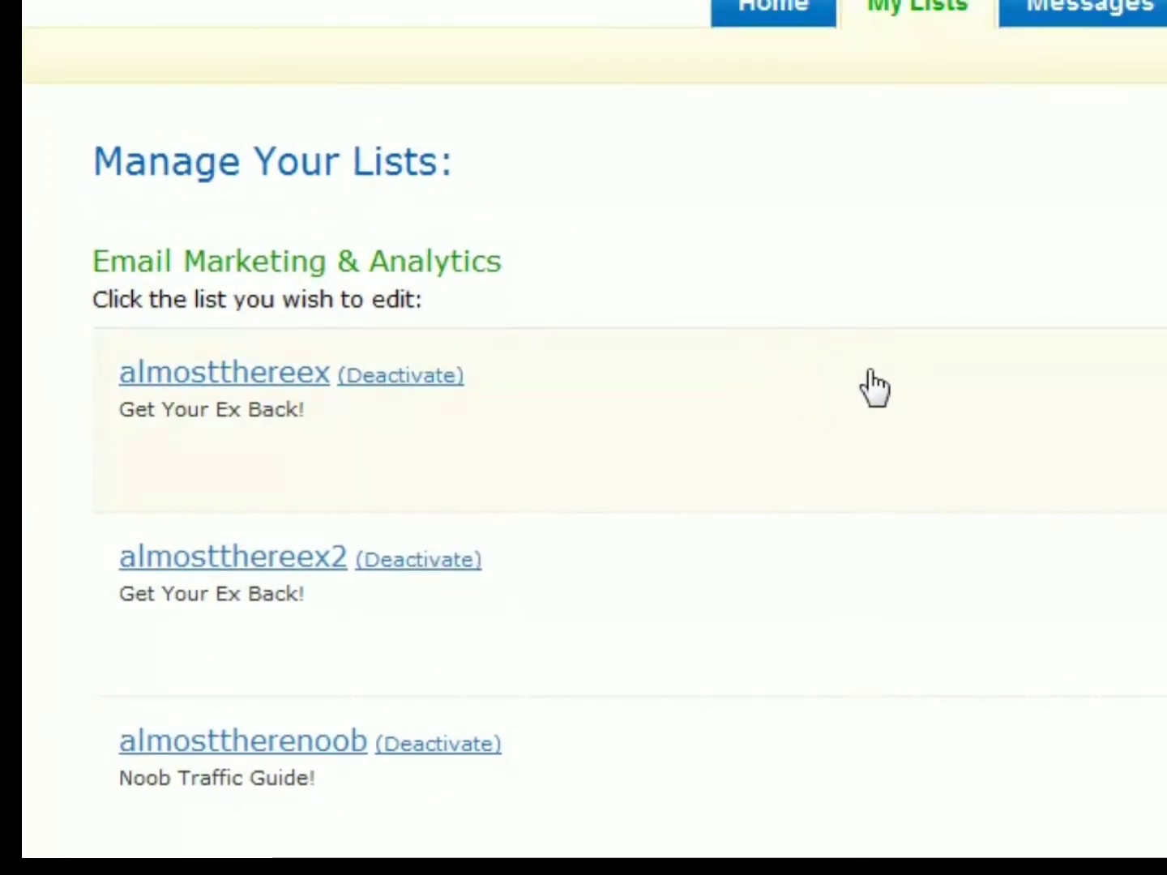
left_click(766, 18)
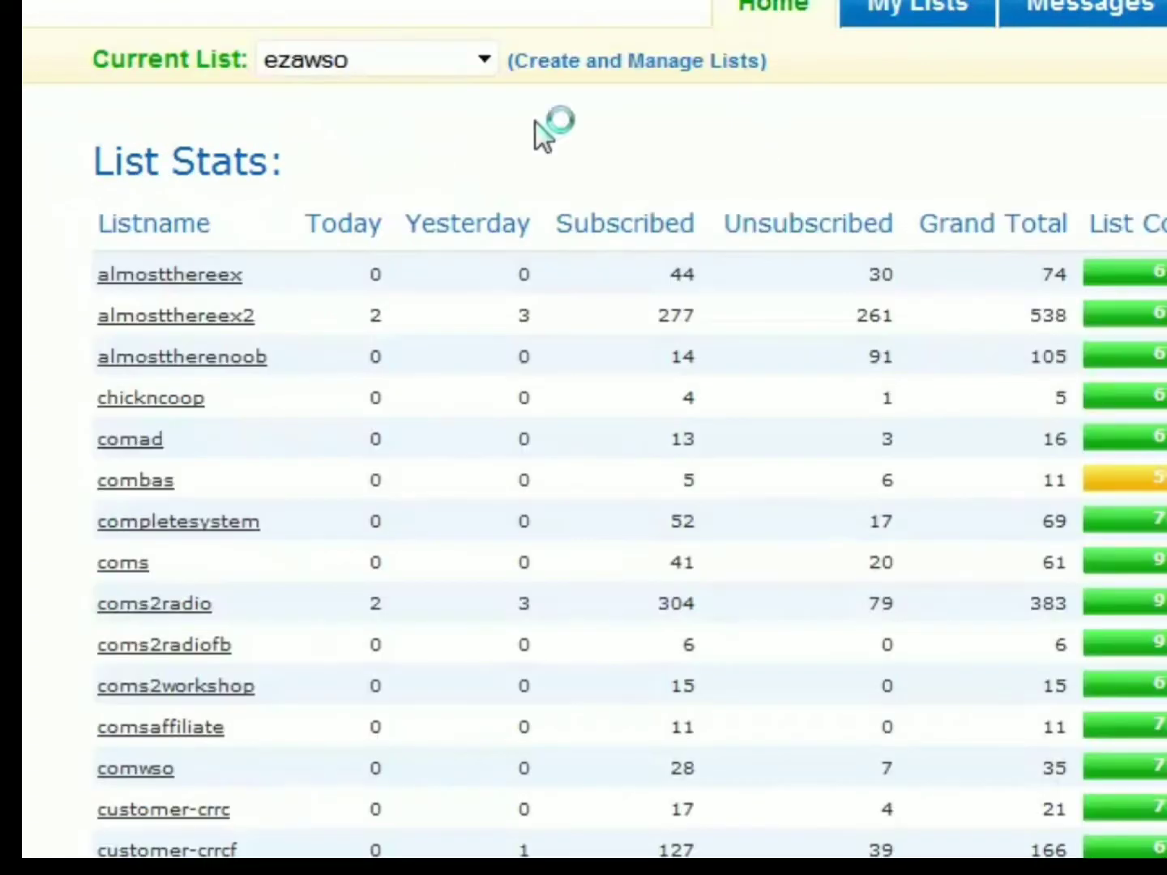
left_click(602, 65)
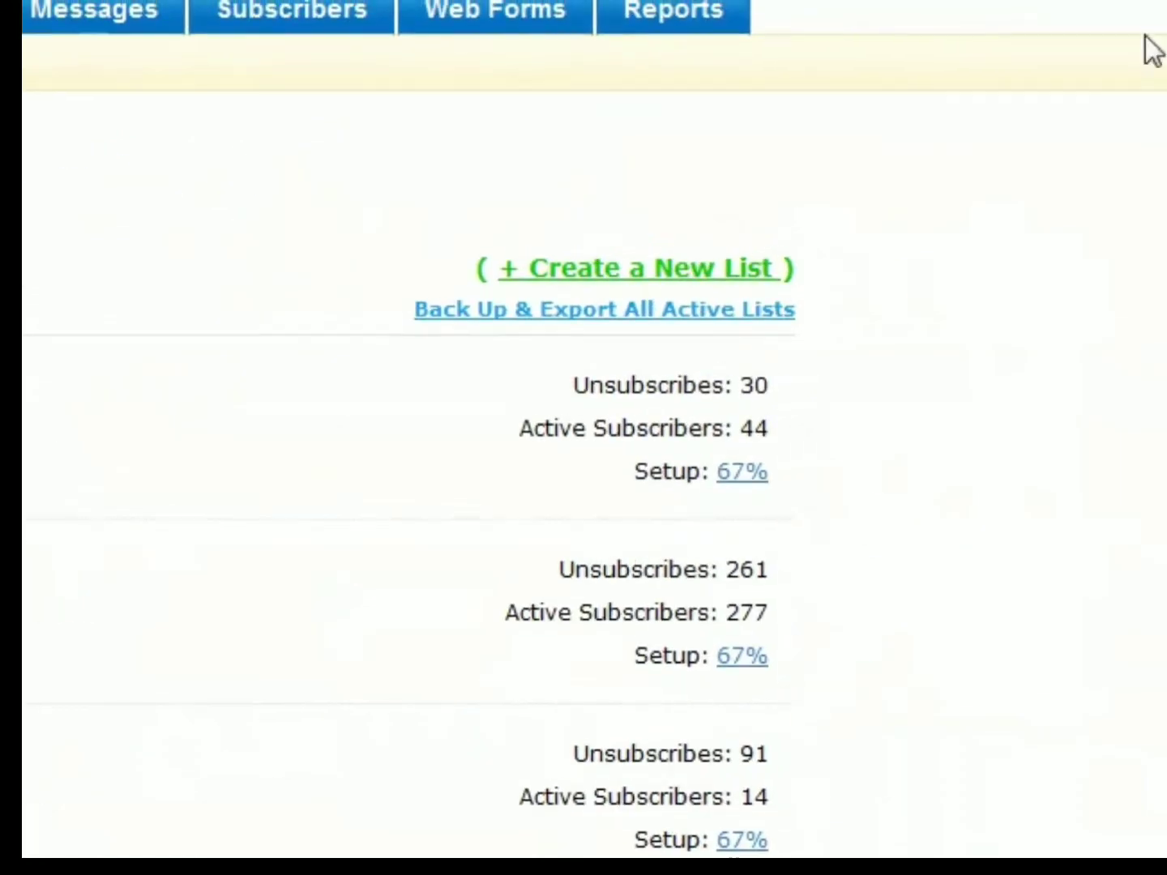
left_click(672, 272)
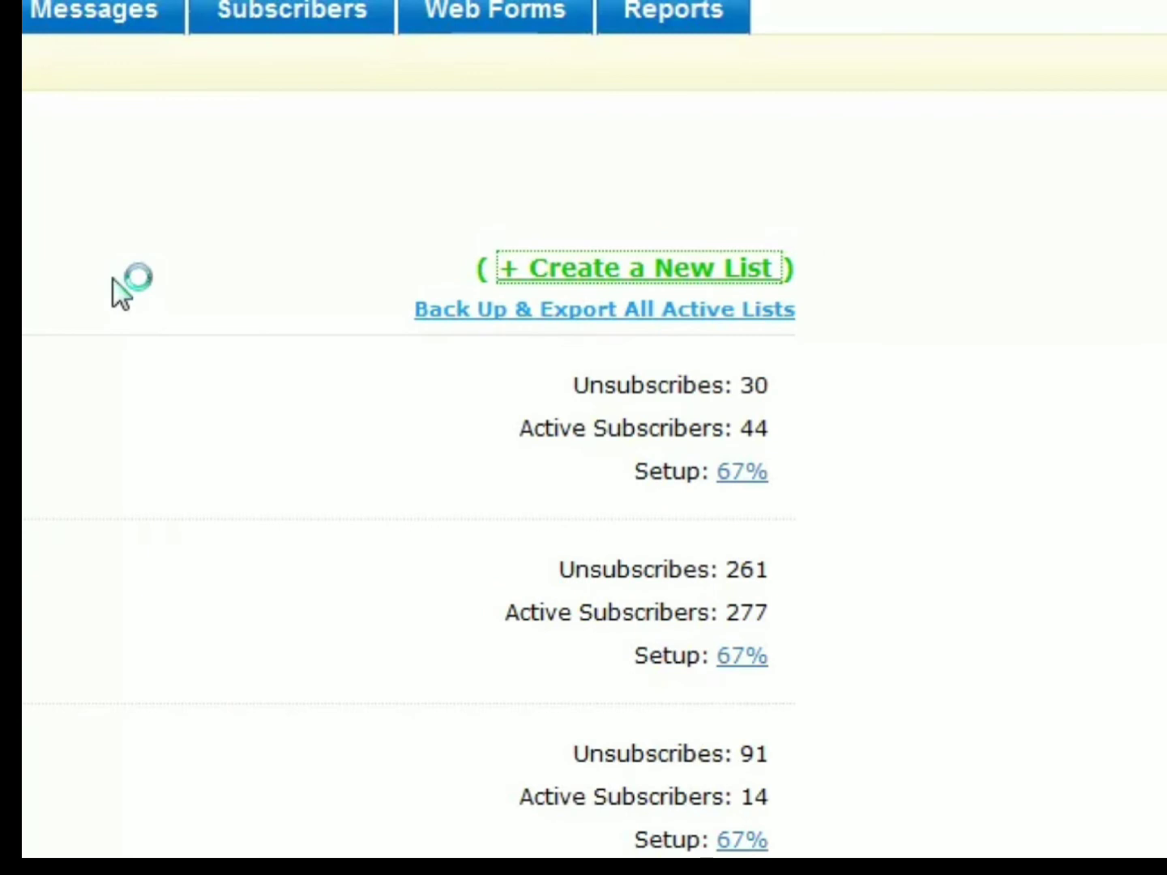
scroll(250, 304, "down", 2)
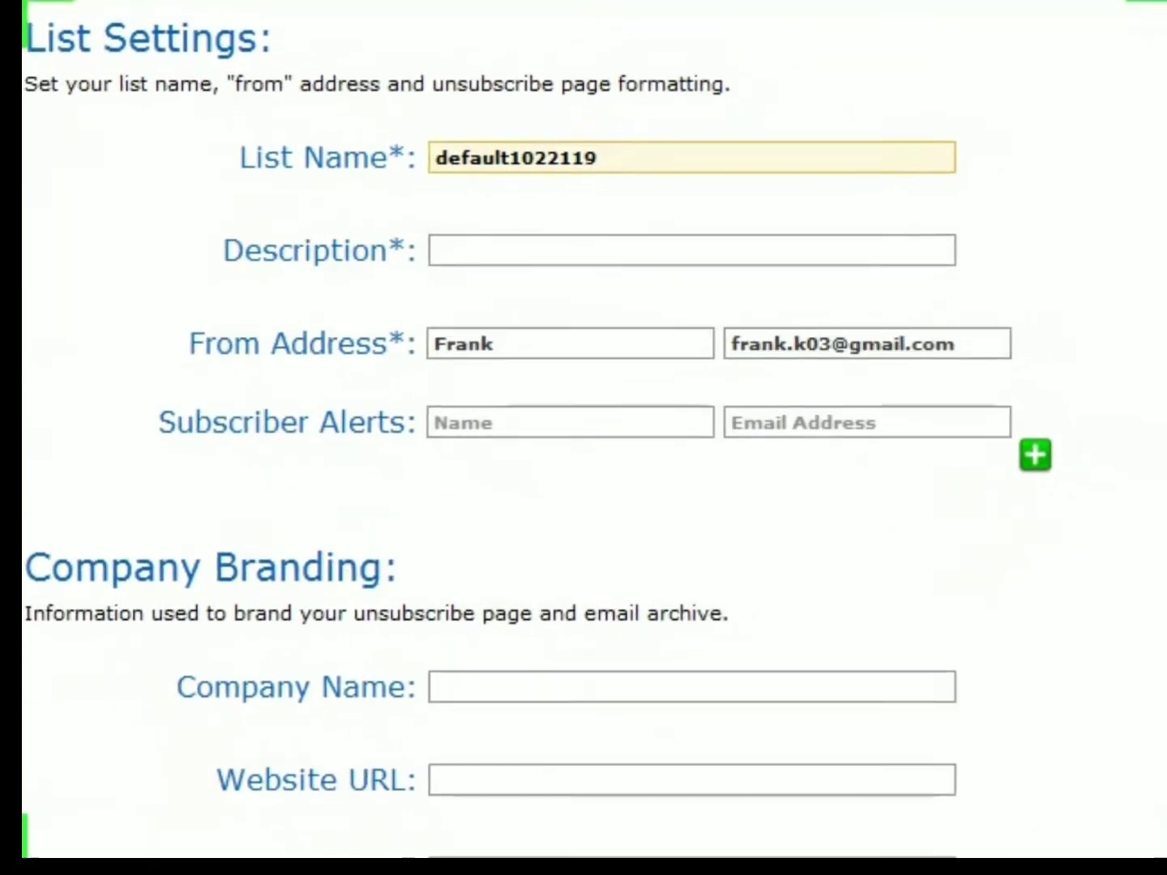
- Replace the default list name with MWLSOSub in the new list's settings
left_click_drag(628, 125, 134, 121)
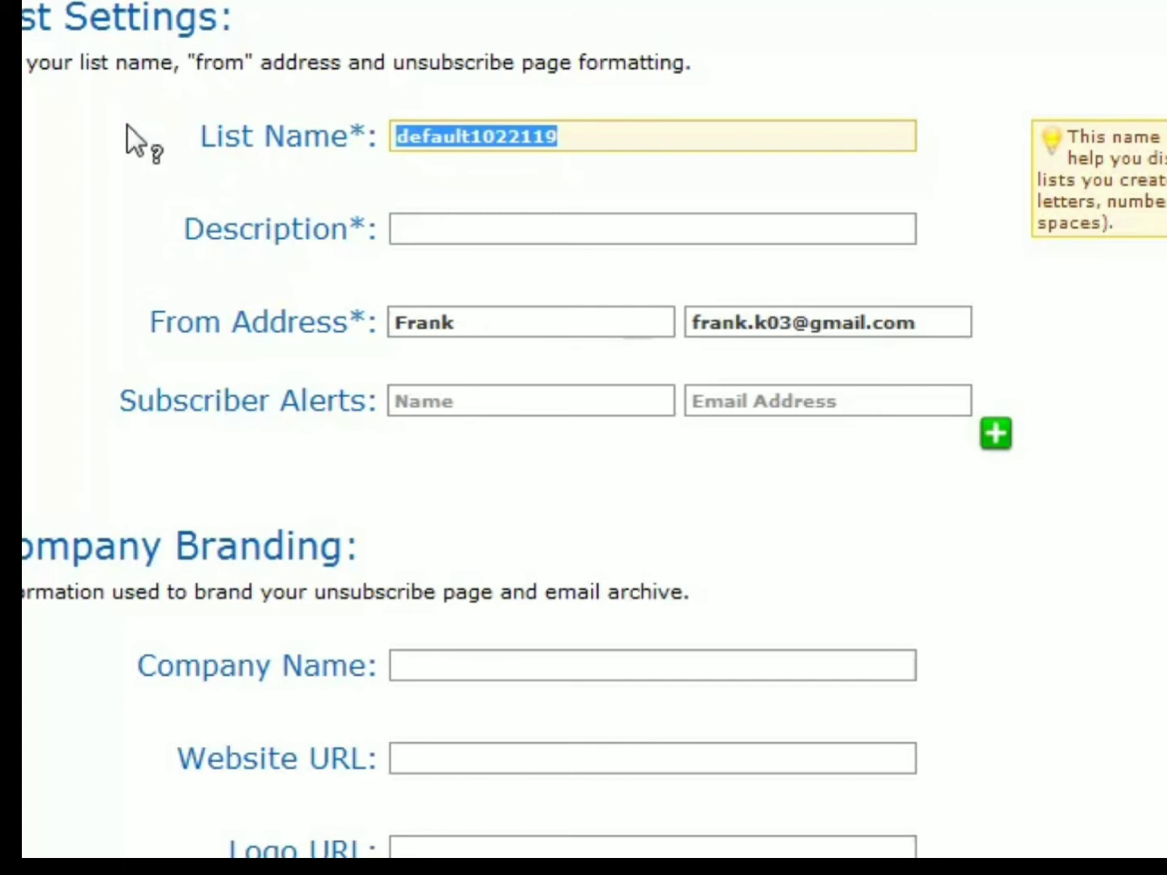
type("My")
key("BackSpace")
type("WLSOSub")
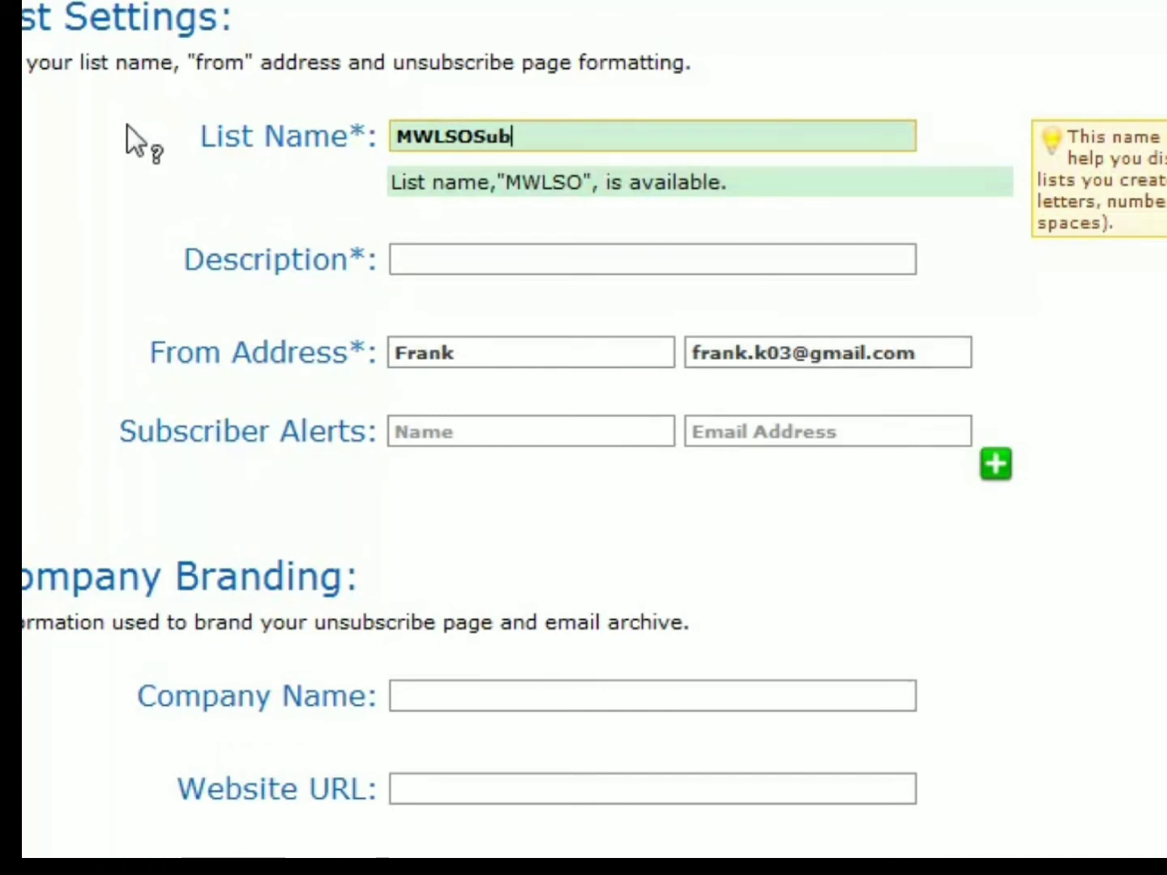
- Enter "My Weight Loss Story Online!" as the list's description
key("Tab")
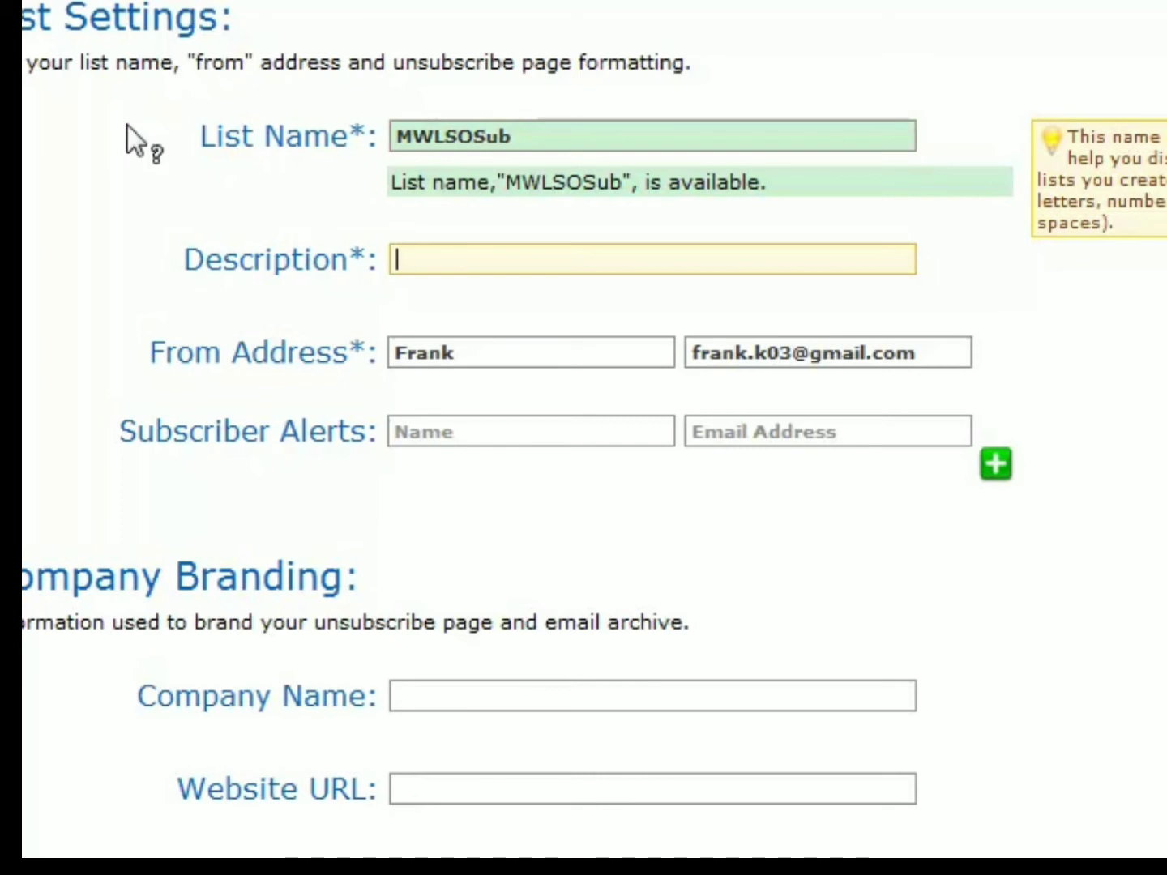
type("My Weight Loss ")
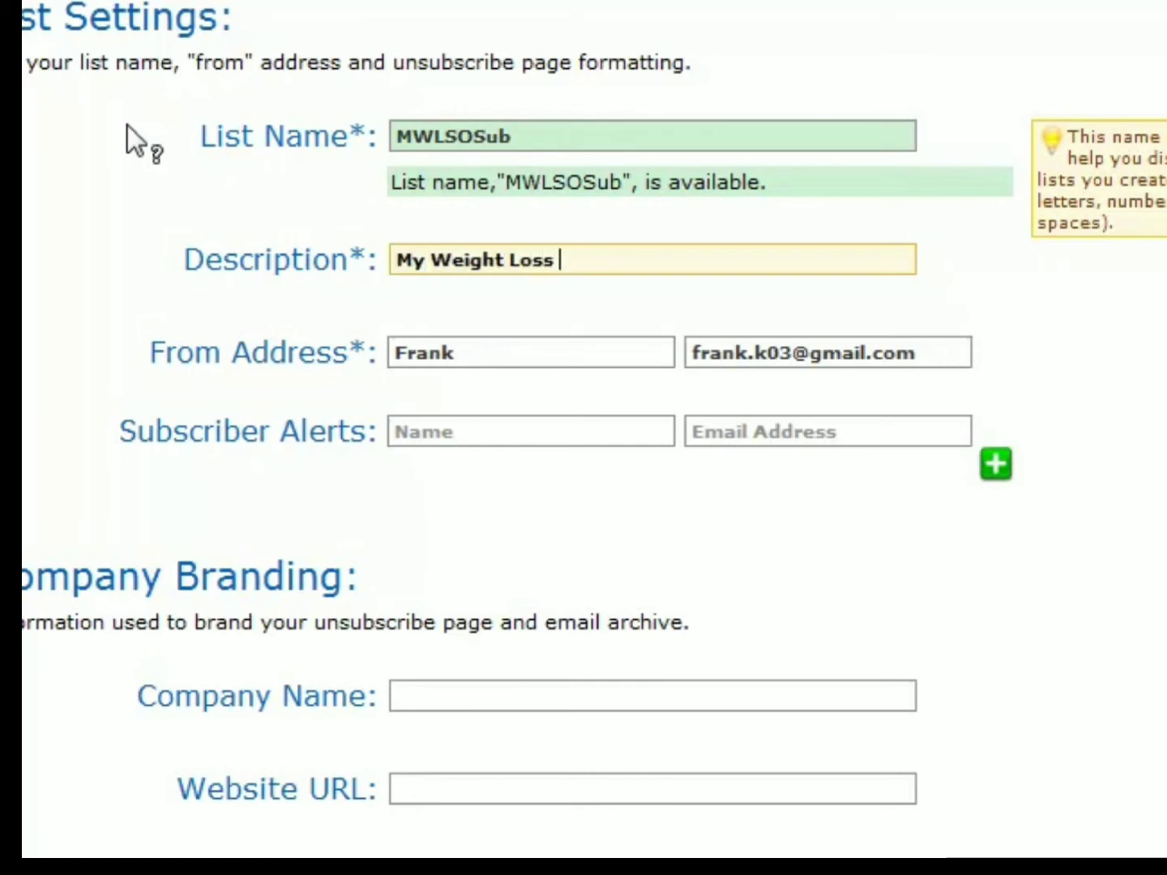
type("Story Online!")
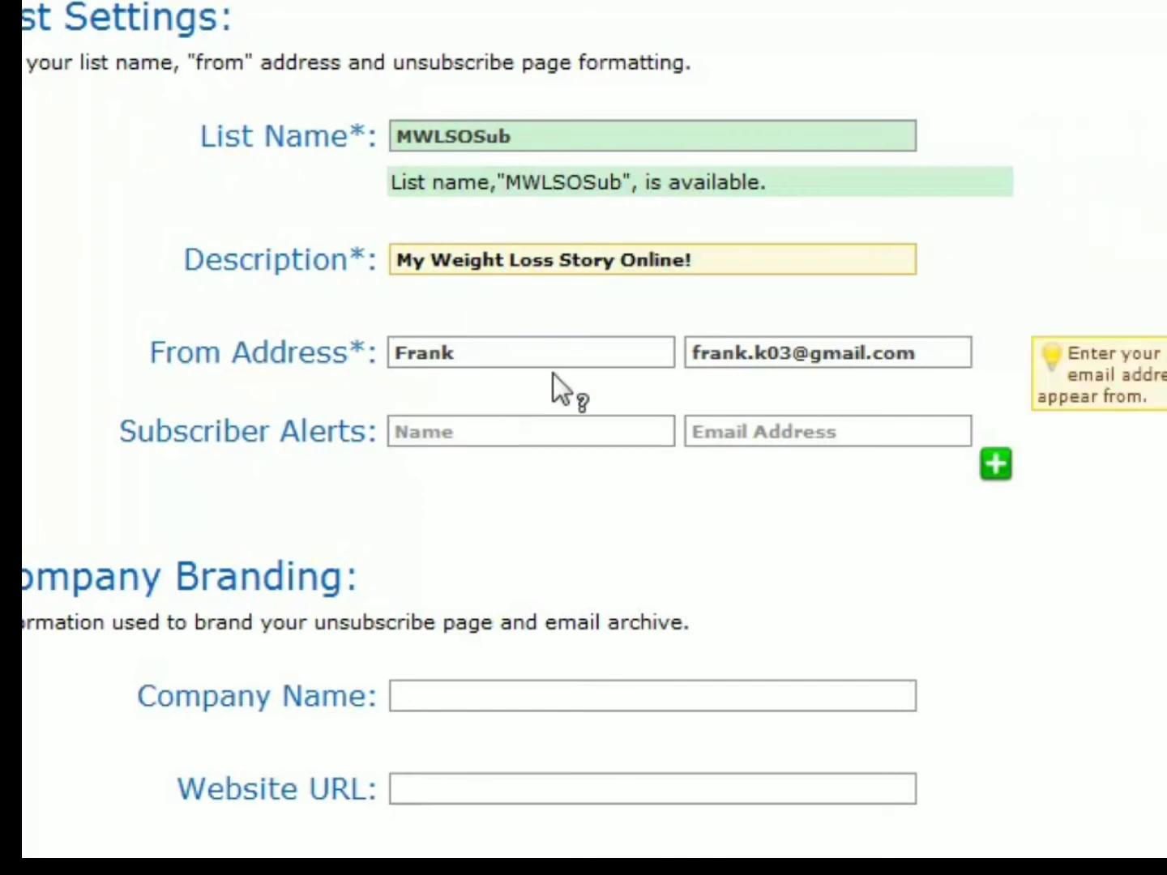
- Replace the list's From Address details with the sender's first name and their e-mail address at the new website's domain
key("Tab")
type("Rob")
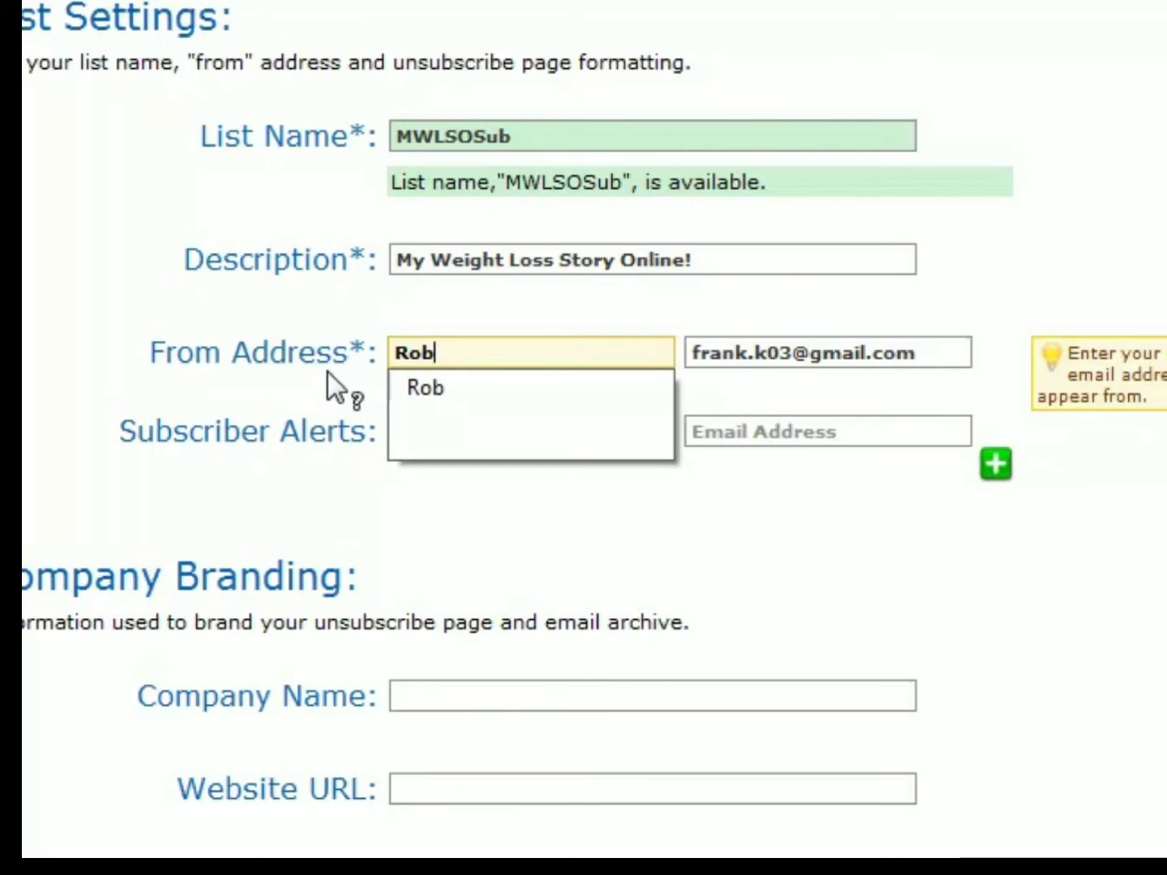
key("Tab")
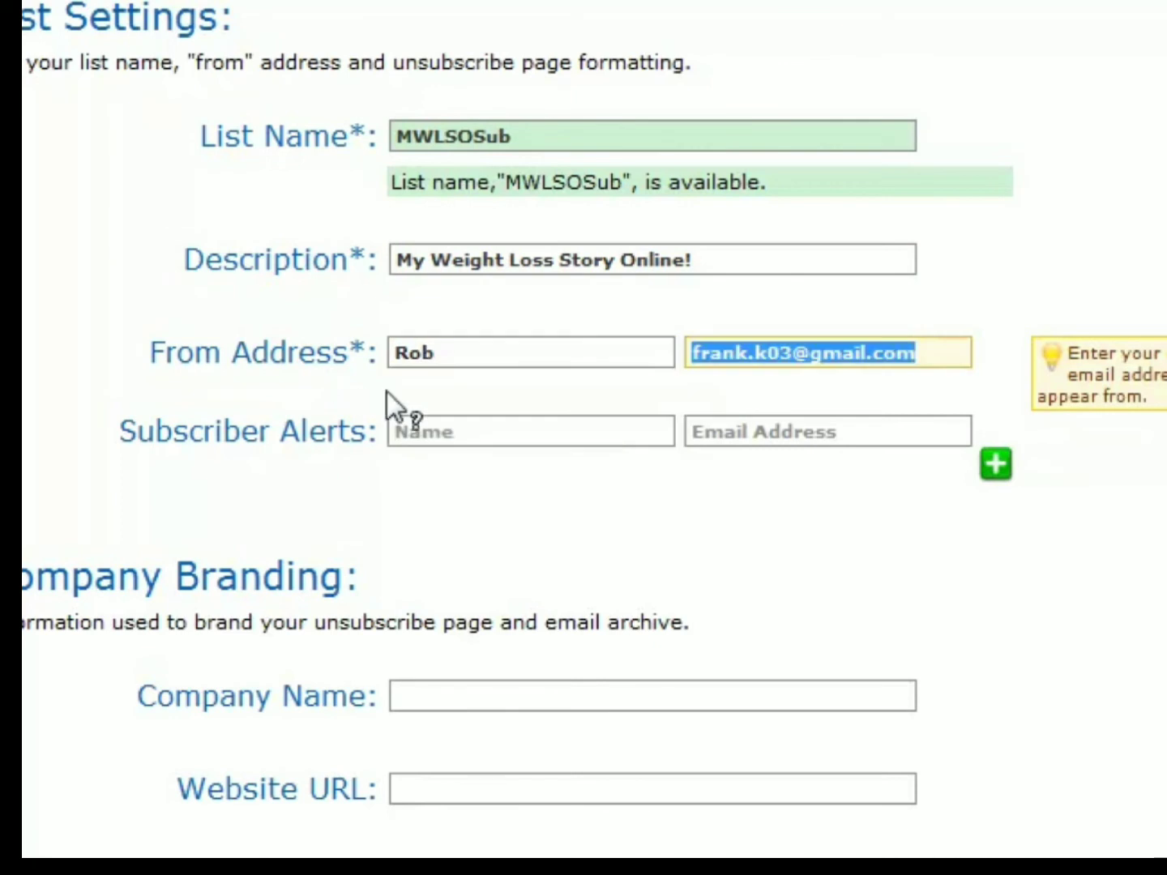
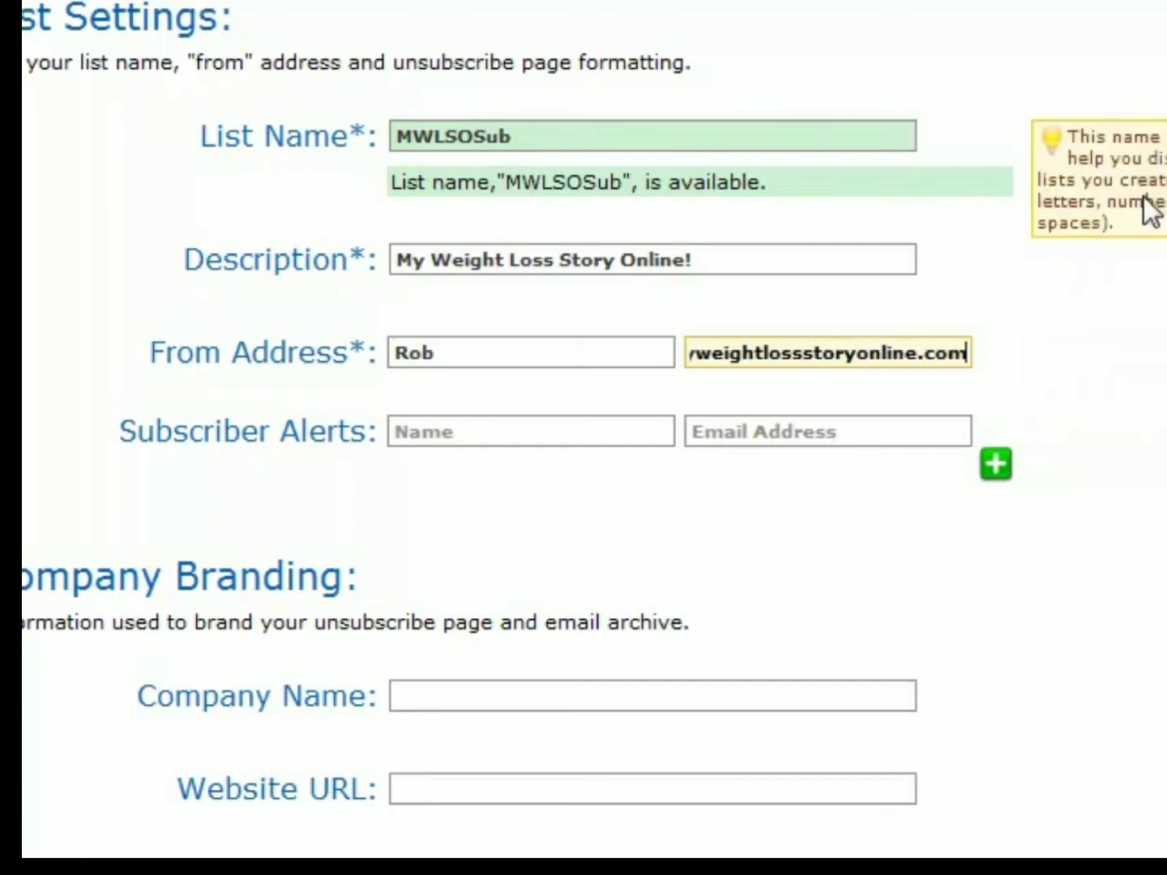
- Enter "My Weight Loss Story Online" as the company name in the list's company branding
scroll(616, 575, "down", 5)
left_click(515, 287)
type("My Wie")
key("BackSpace")
key("BackSpace")
type("eight")
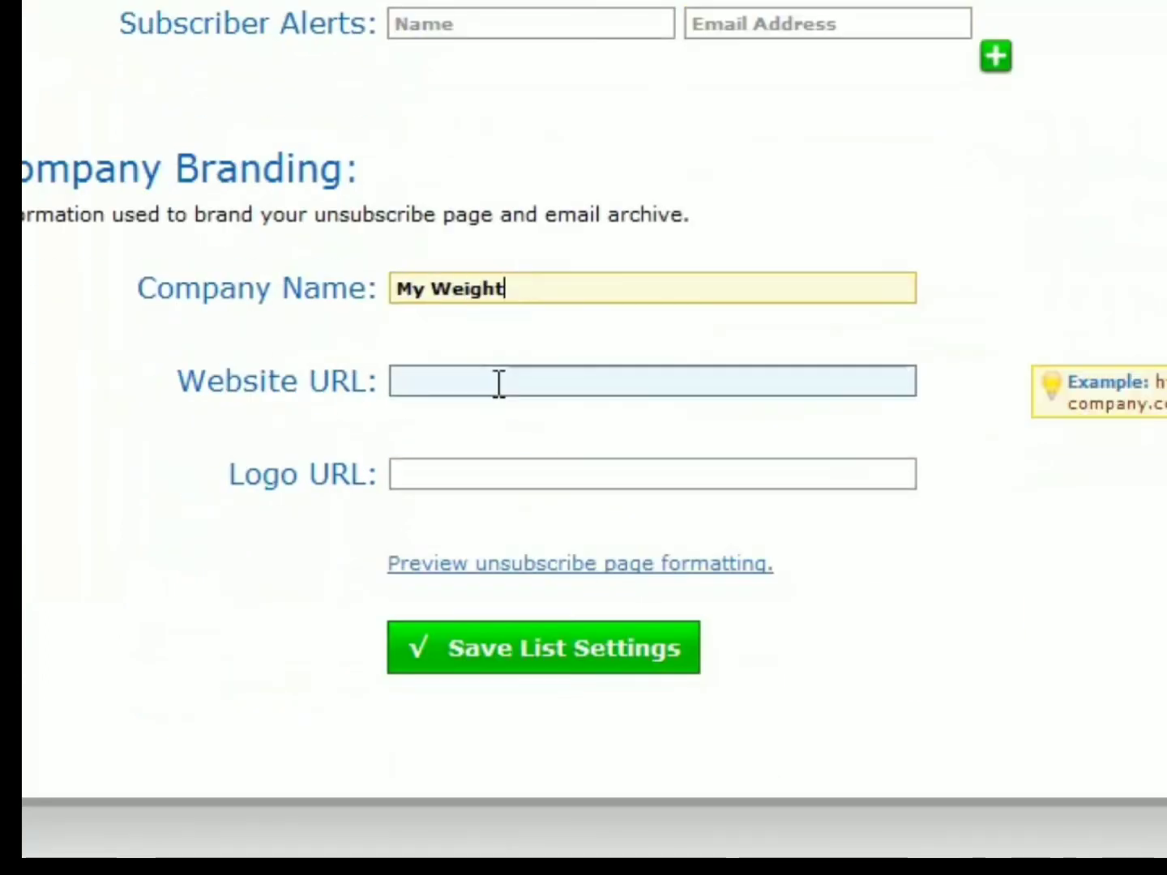
type(" Loss Story Online")
left_click(500, 383)
type("http:www")
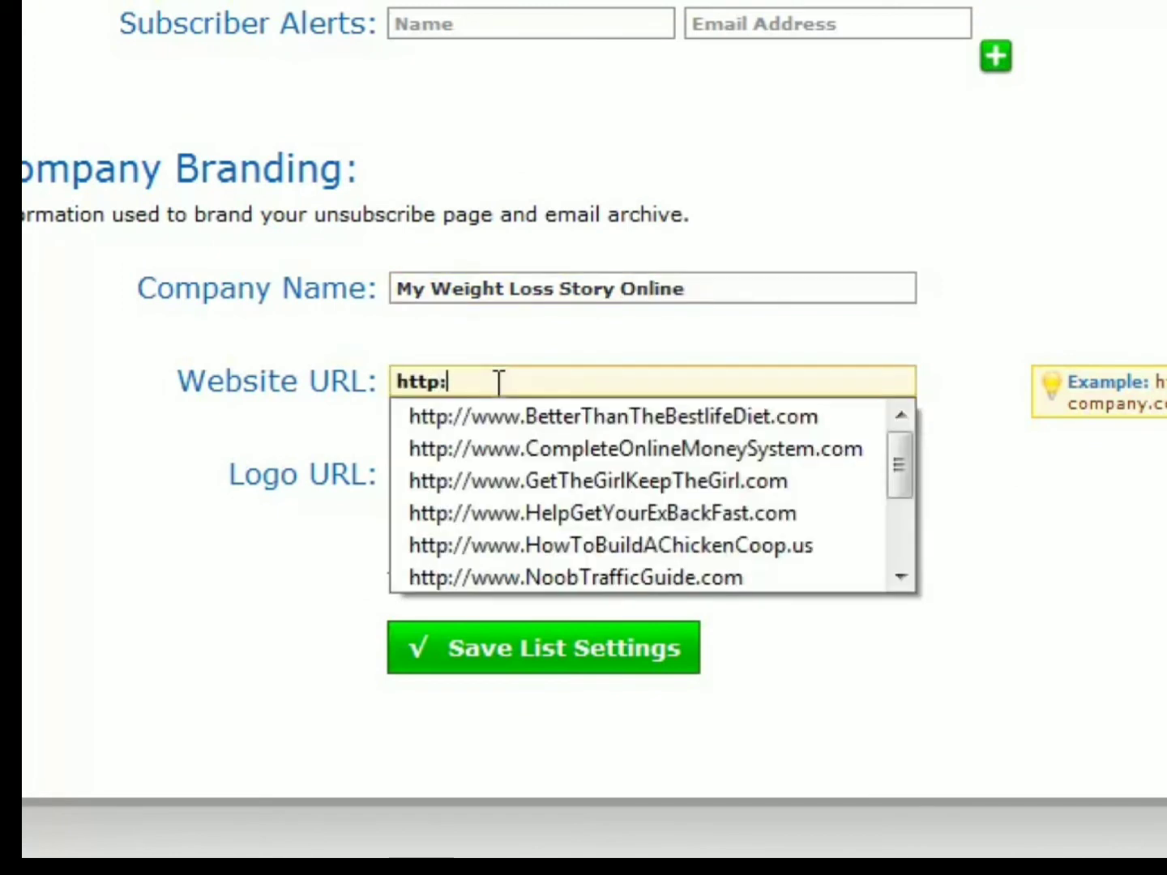
key("BackSpace")
key("BackSpace")
key("BackSpace")
type("//www.MyWeightLossStro")
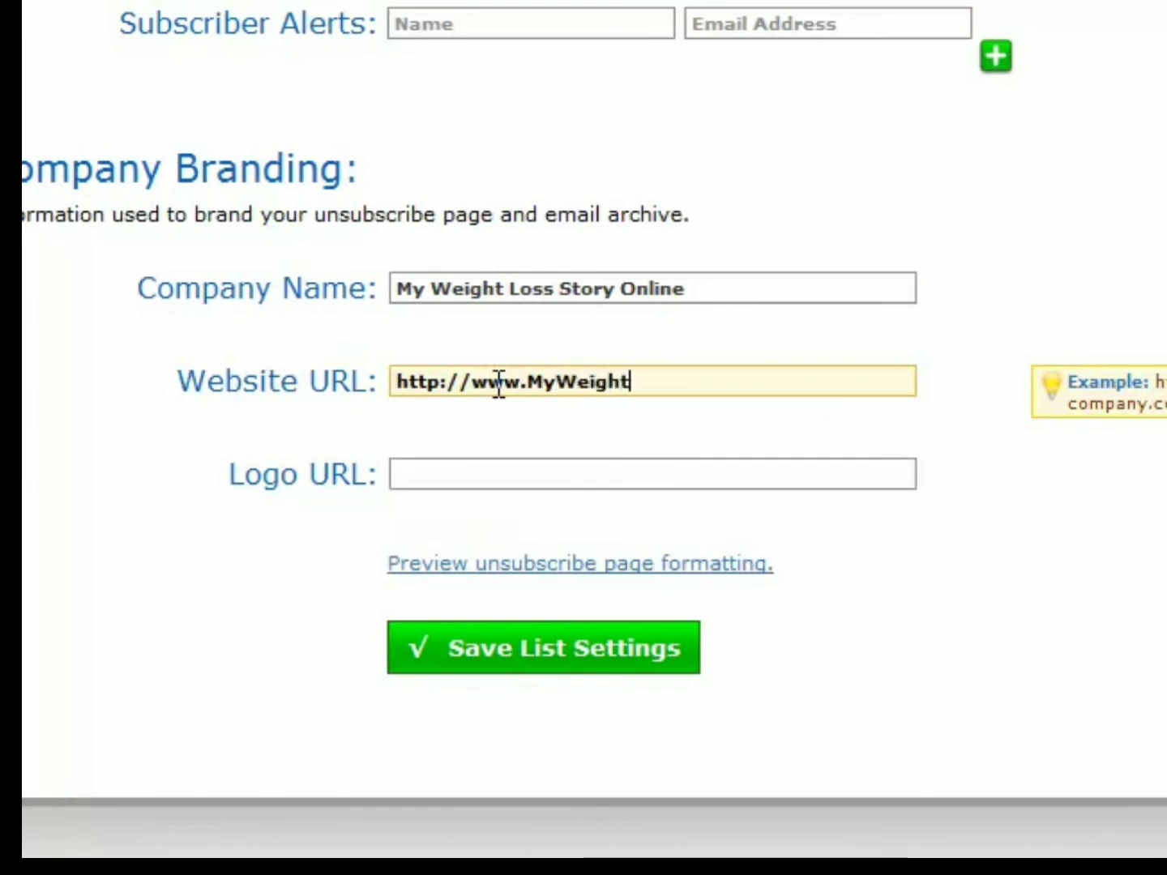
key("BackSpace")
key("BackSpace")
type("oryOnline.com")
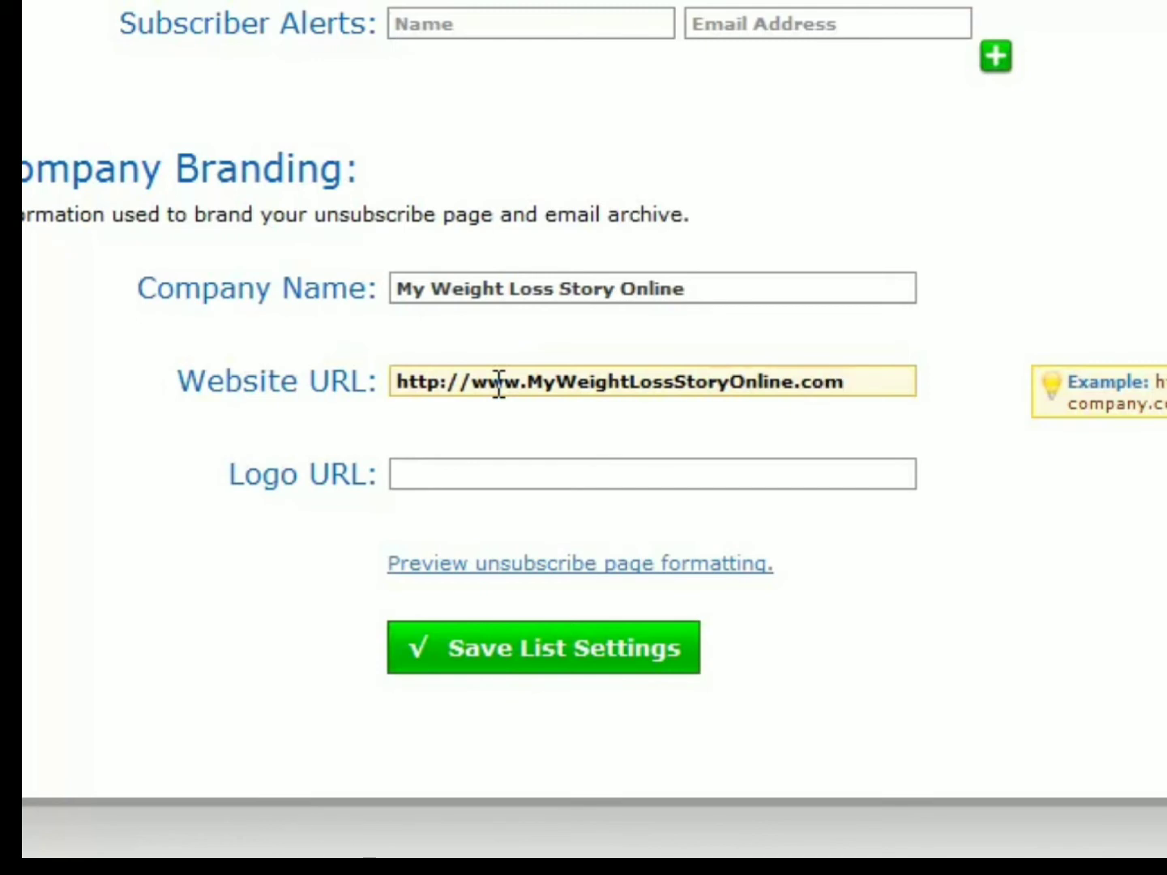
left_click(553, 480)
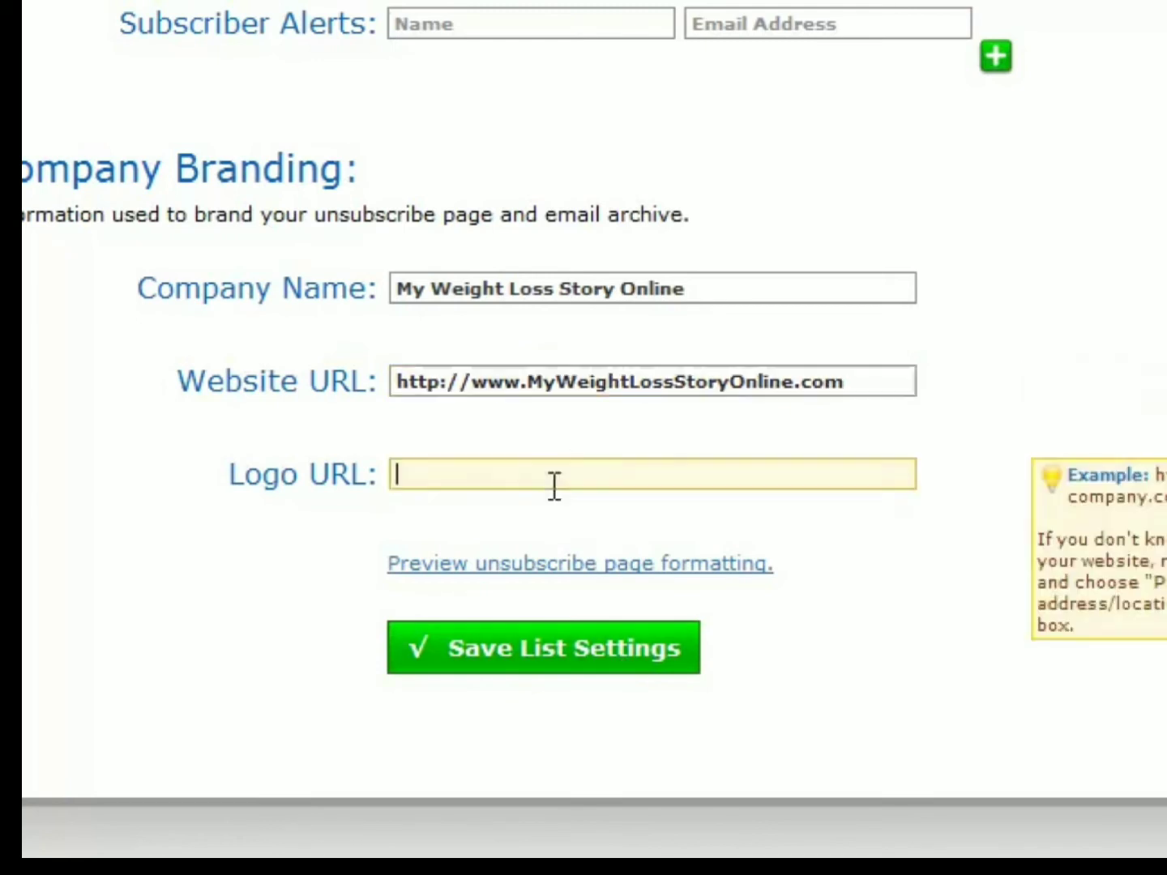
left_click(692, 653)
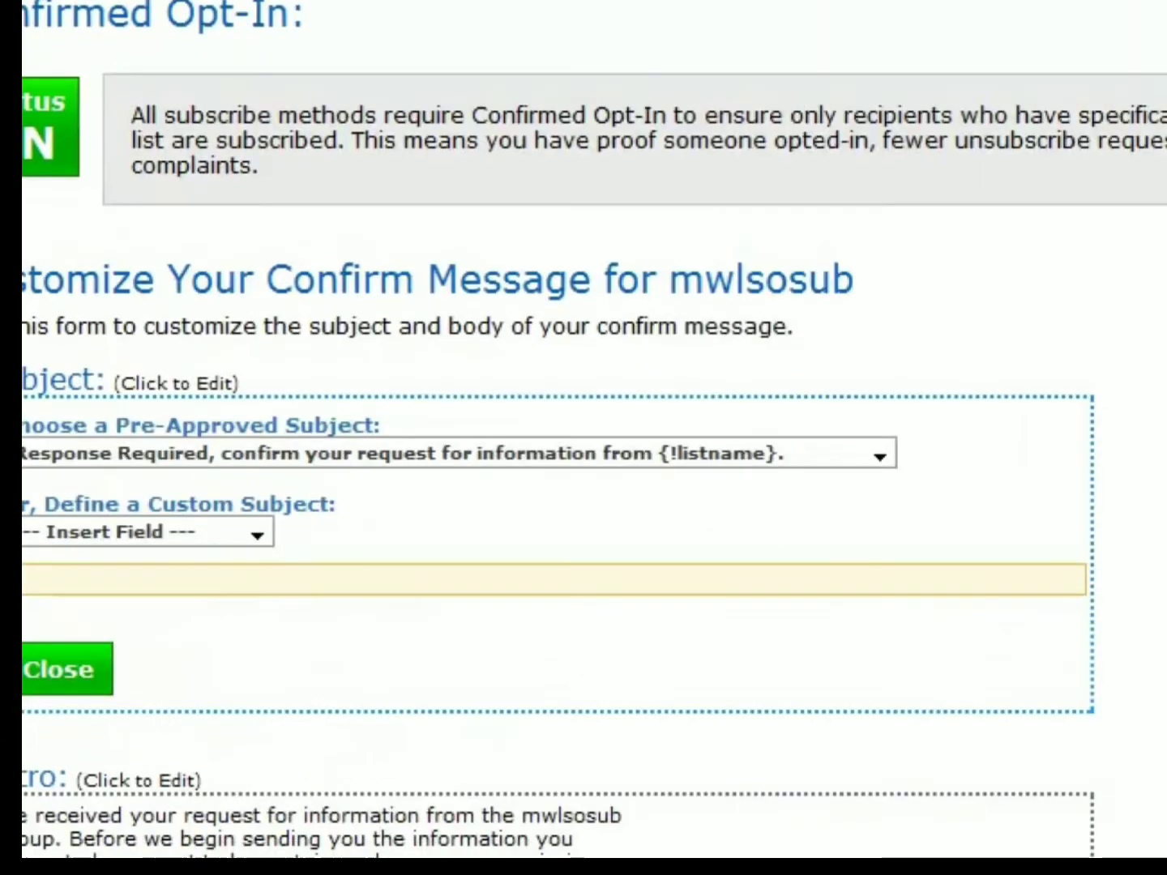
- Open the list's Confirmed Opt-In settings and examine the confirm message's subject, intro, confirm link and closing
scroll(583, 438, "down", 7)
scroll(584, 438, "up", 5)
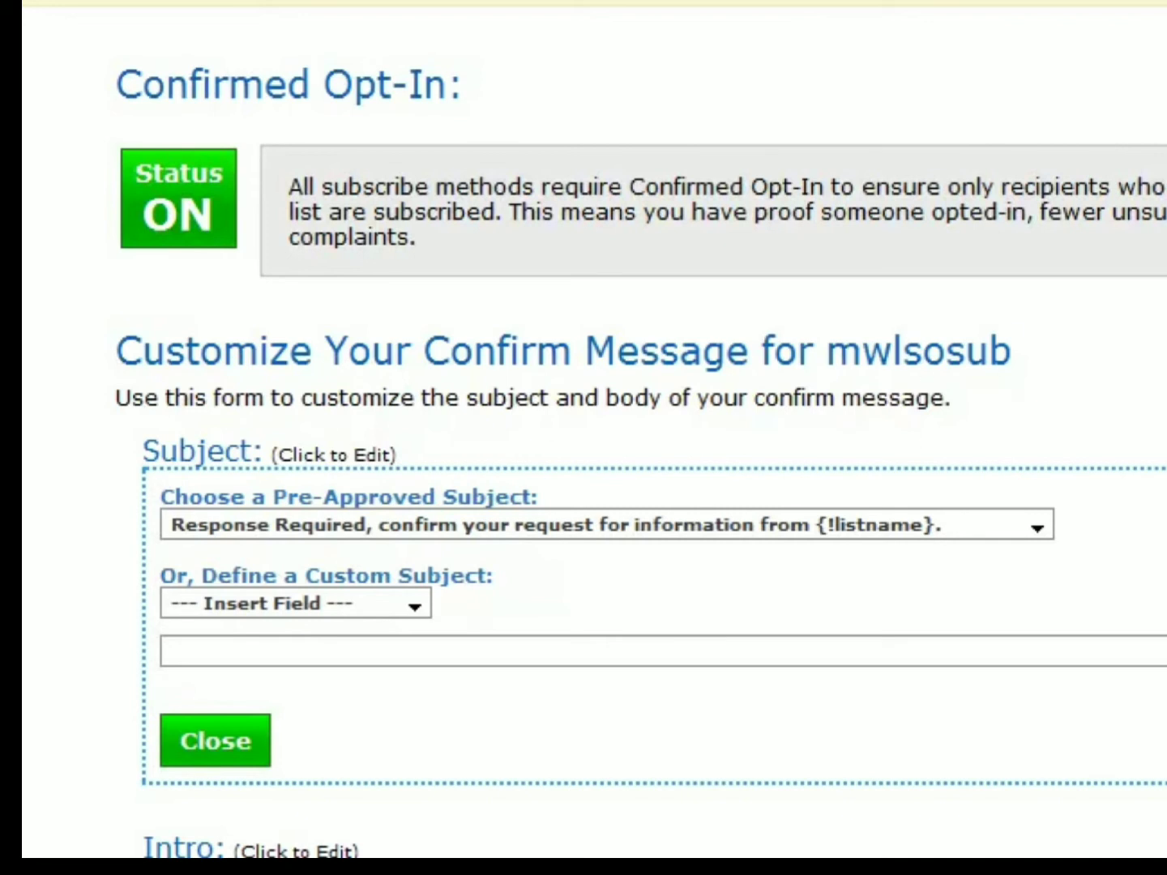
scroll(544, 281, "down", 10)
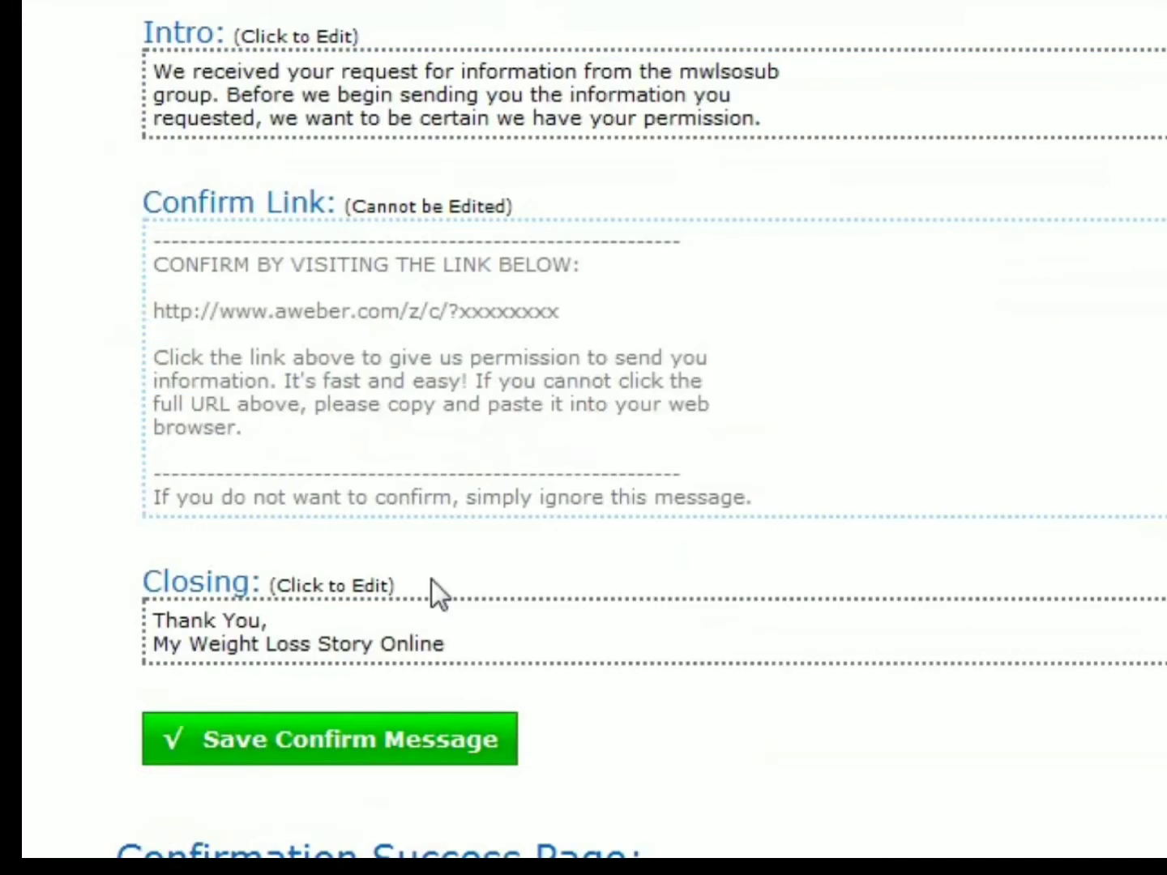
scroll(467, 486, "up", 6)
left_click(553, 342)
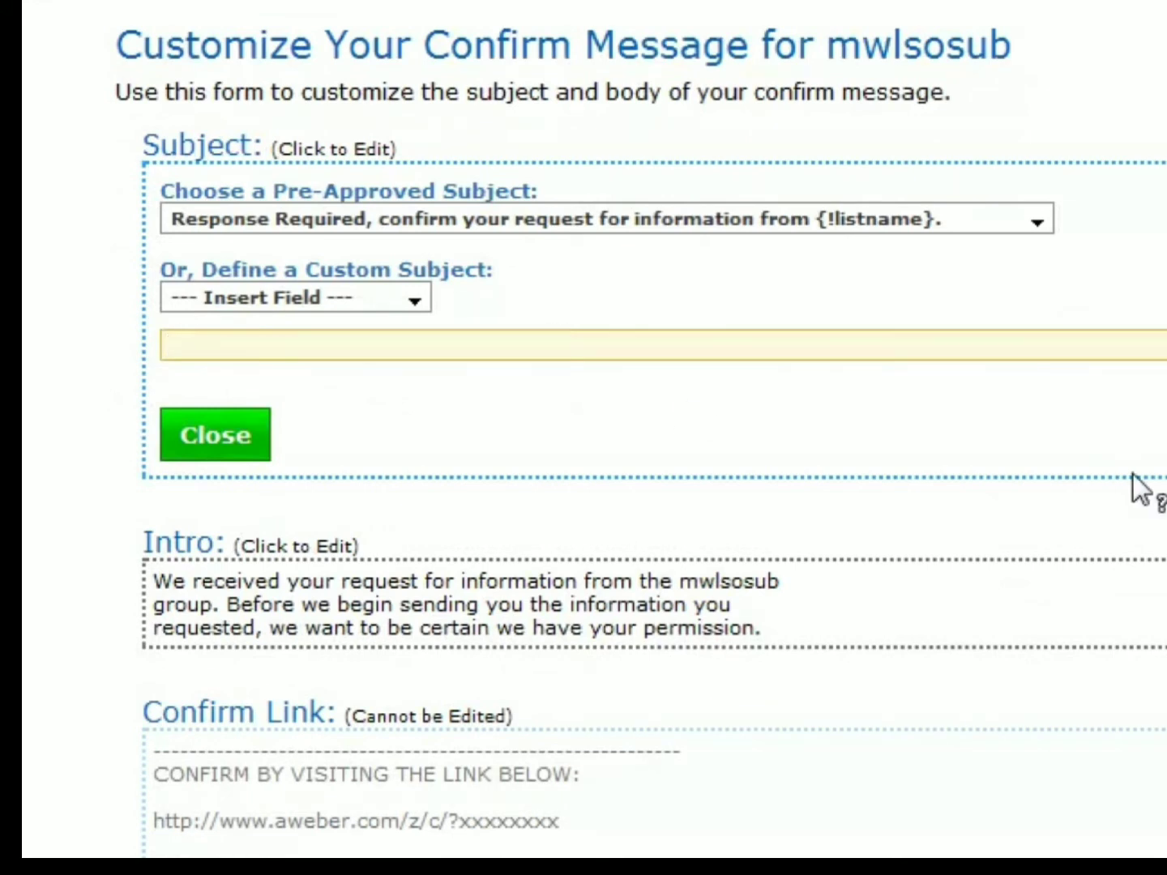
scroll(1118, 465, "down", 5)
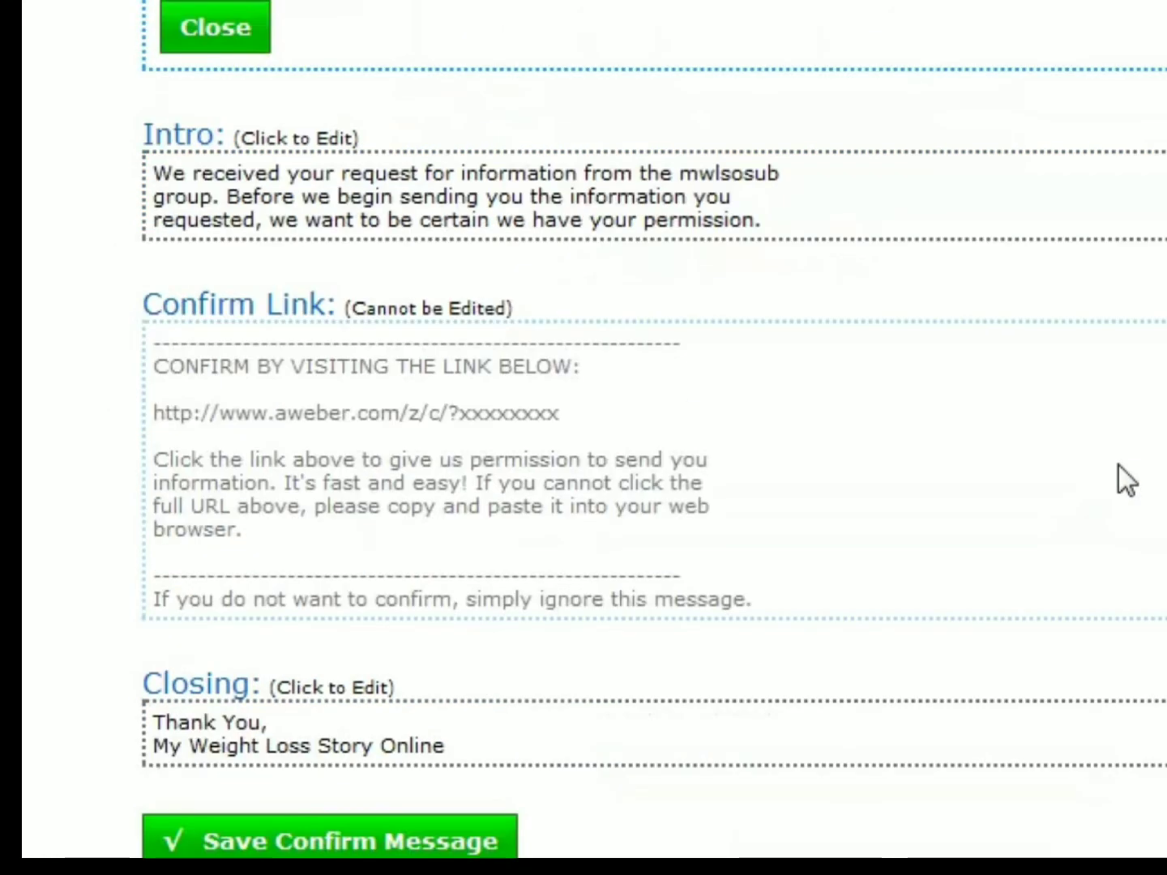
scroll(1119, 465, "up", 5)
scroll(1119, 465, "down", 7)
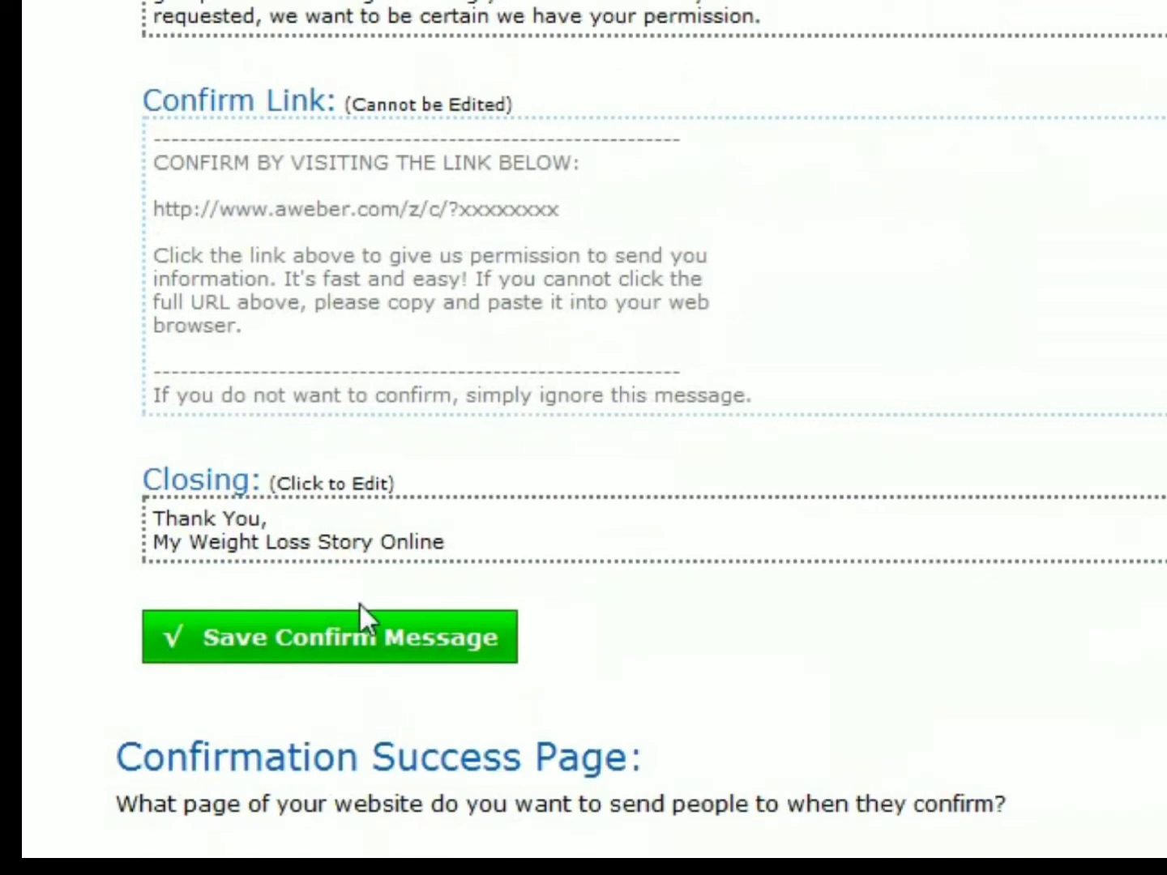
scroll(421, 550, "up", 4)
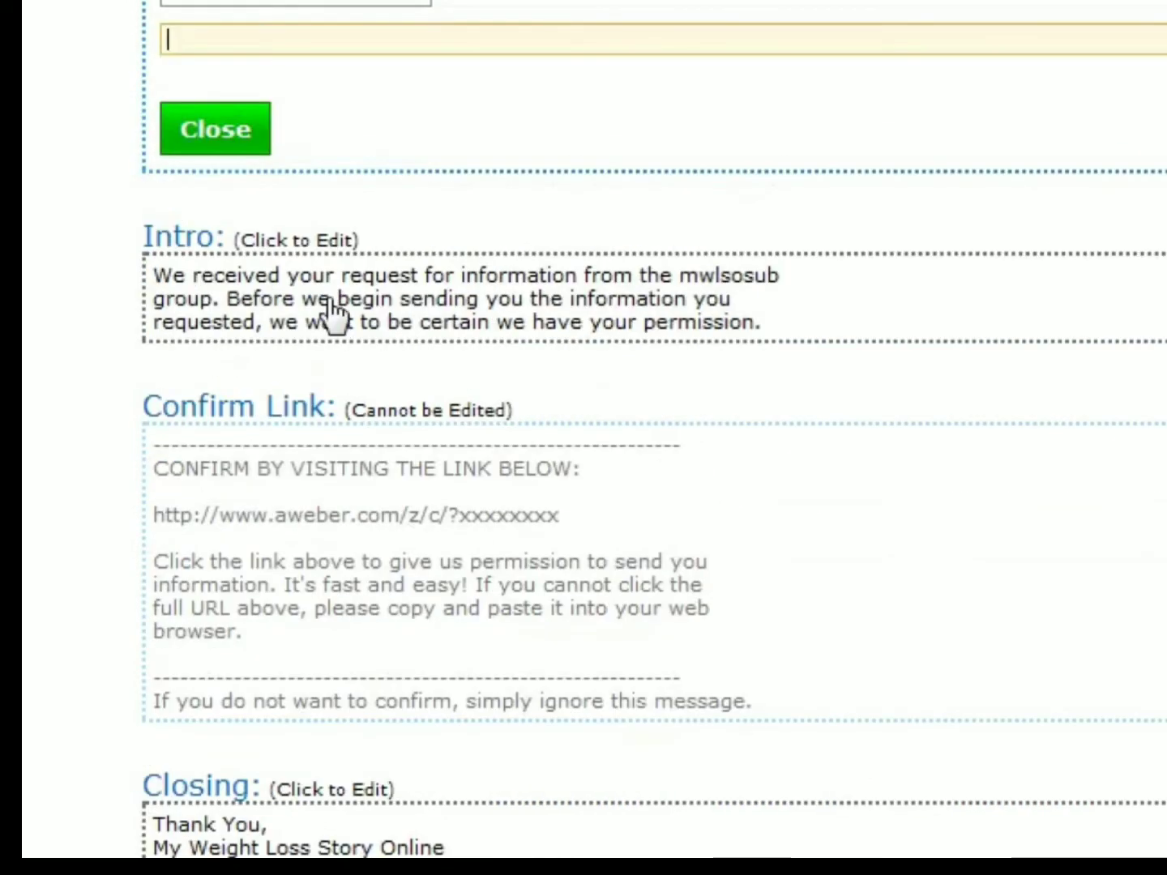
scroll(332, 312, "up", 3)
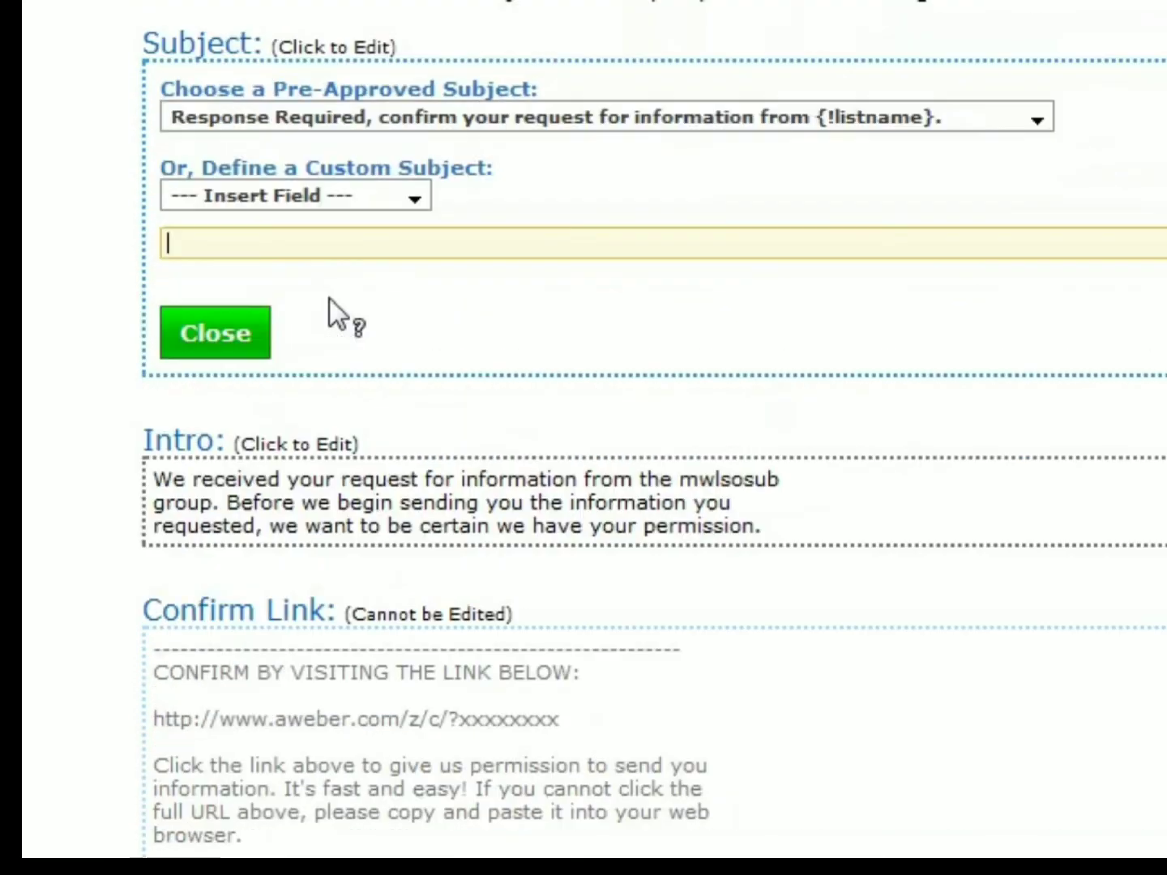
scroll(768, 486, "up", 5)
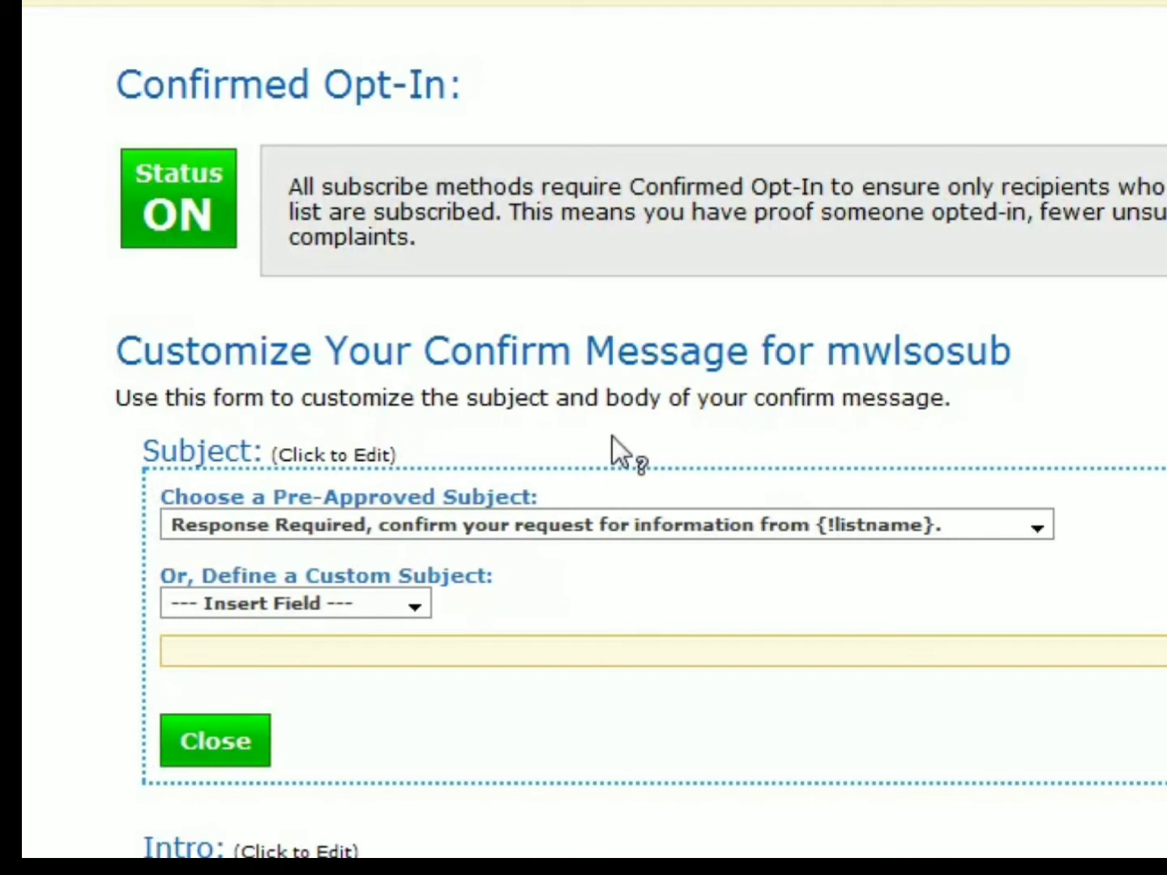
- Turn off Confirmed Opt-In for the mwlsosub list's web form submissions and confirm the change
left_click(183, 204)
left_click(900, 457)
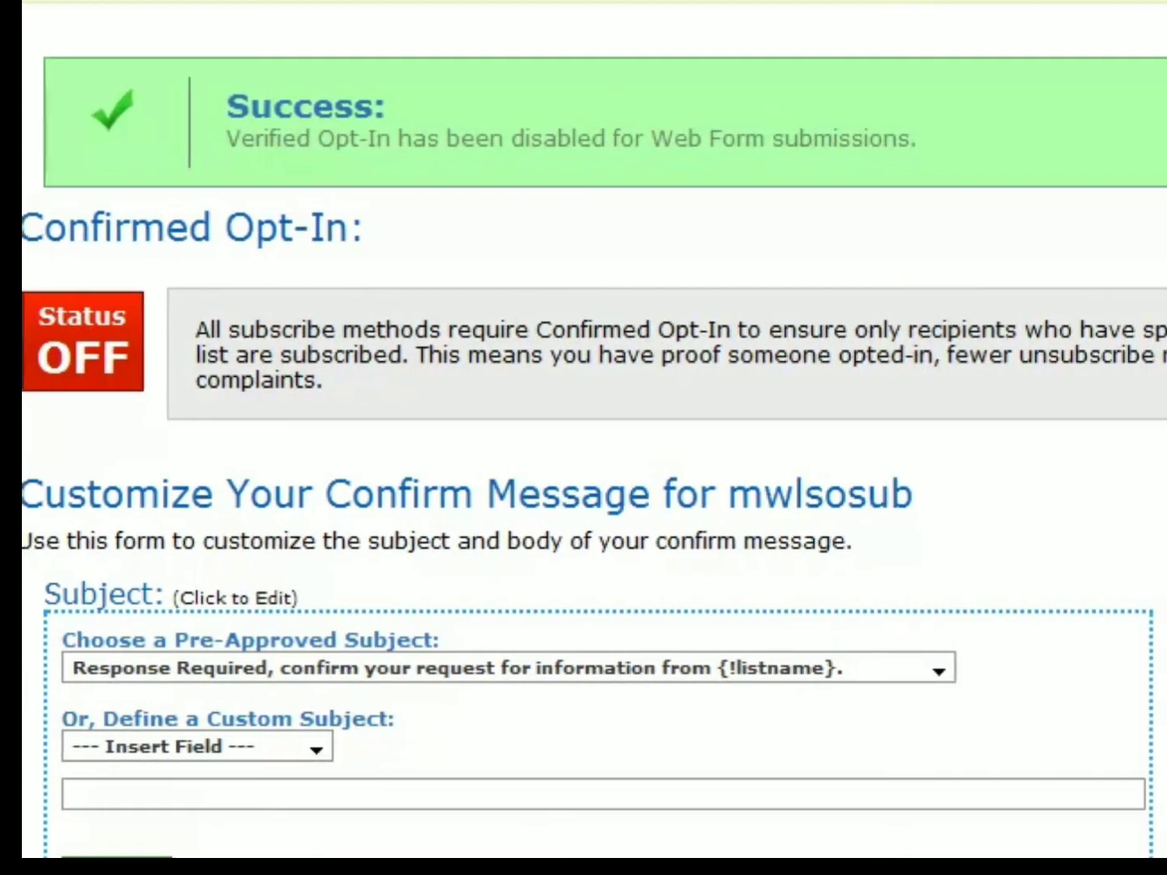
scroll(1027, 129, "down", 1)
scroll(1028, 129, "up", 1)
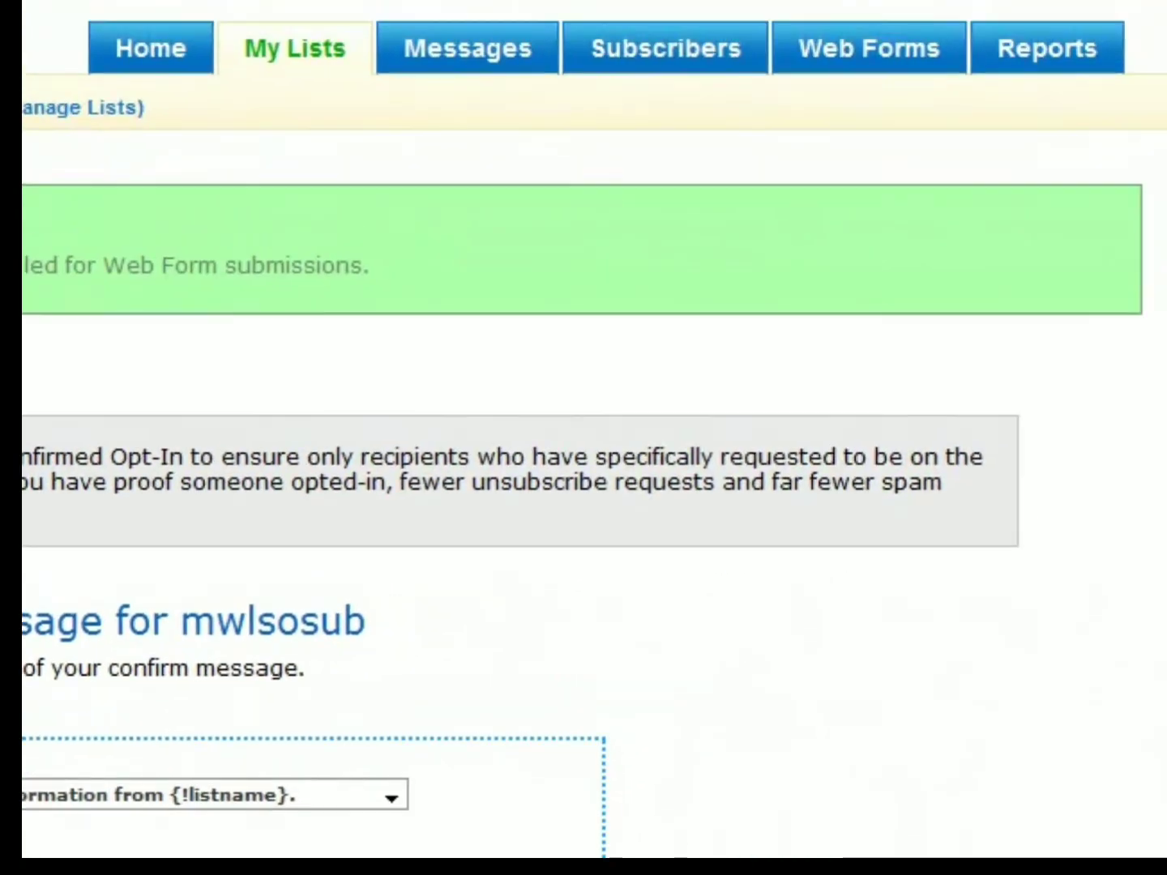
left_click(846, 53)
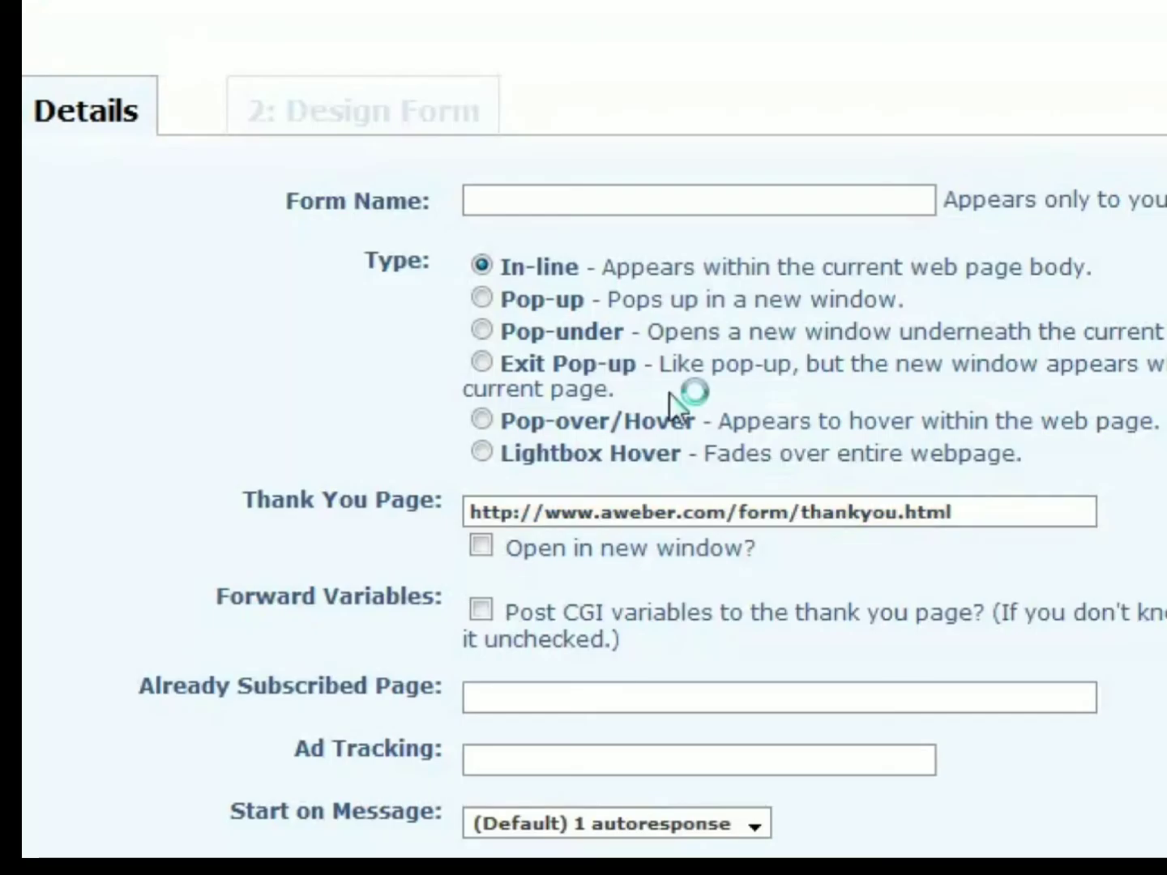
type("squeeze")
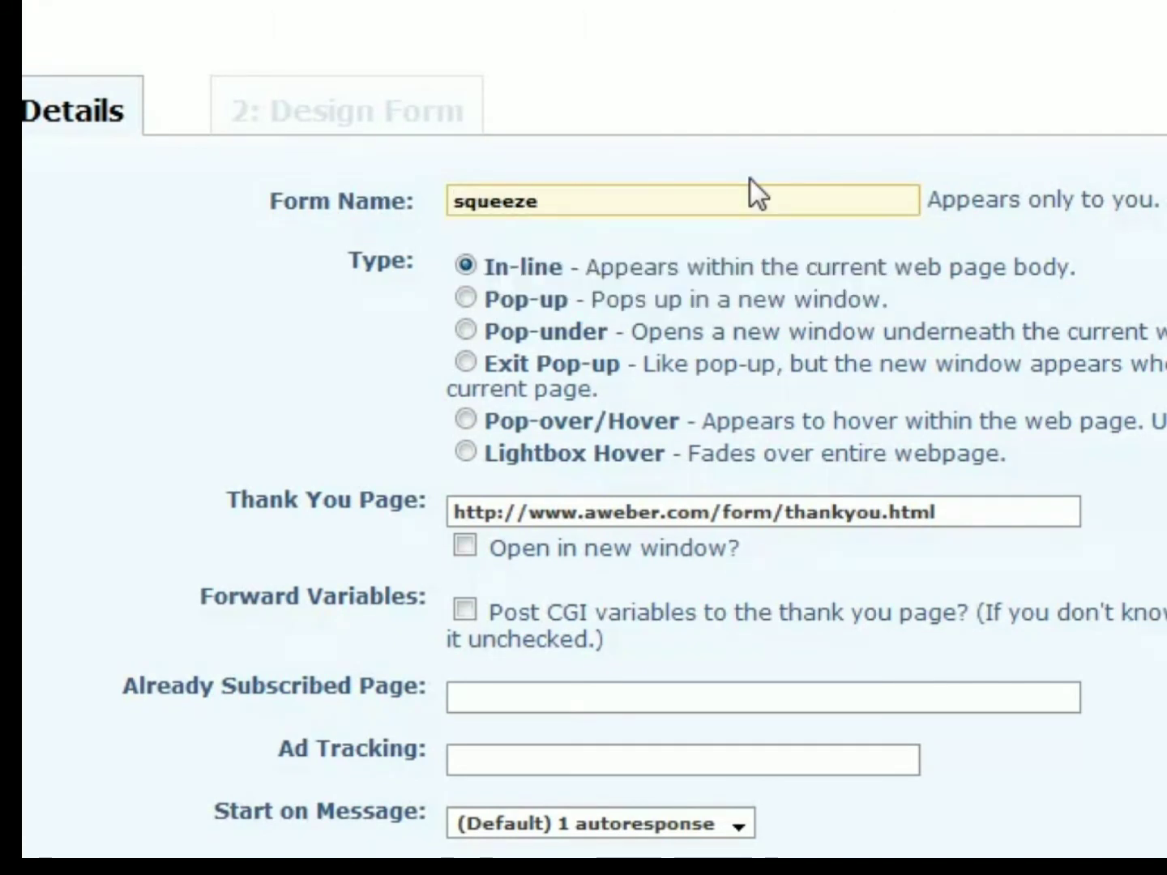
left_click_drag(1008, 511, 188, 492)
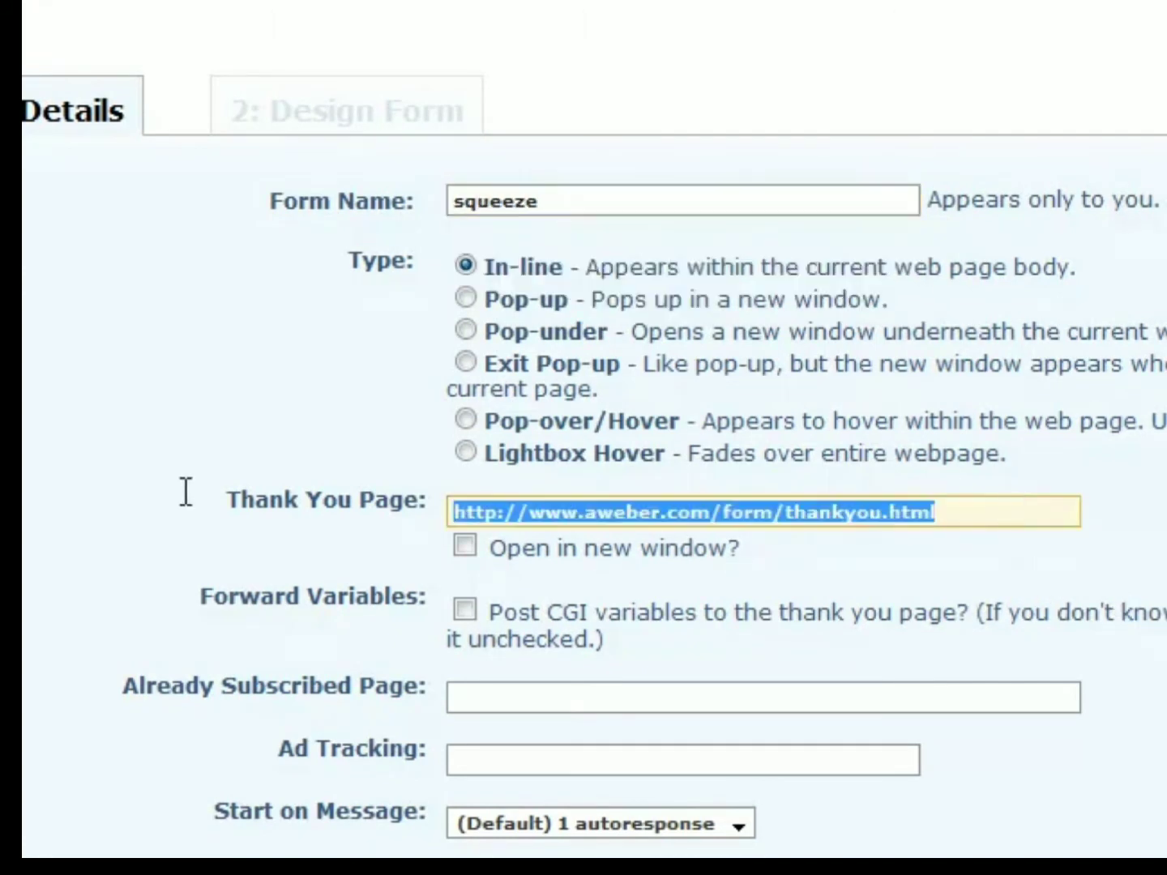
type("http:")
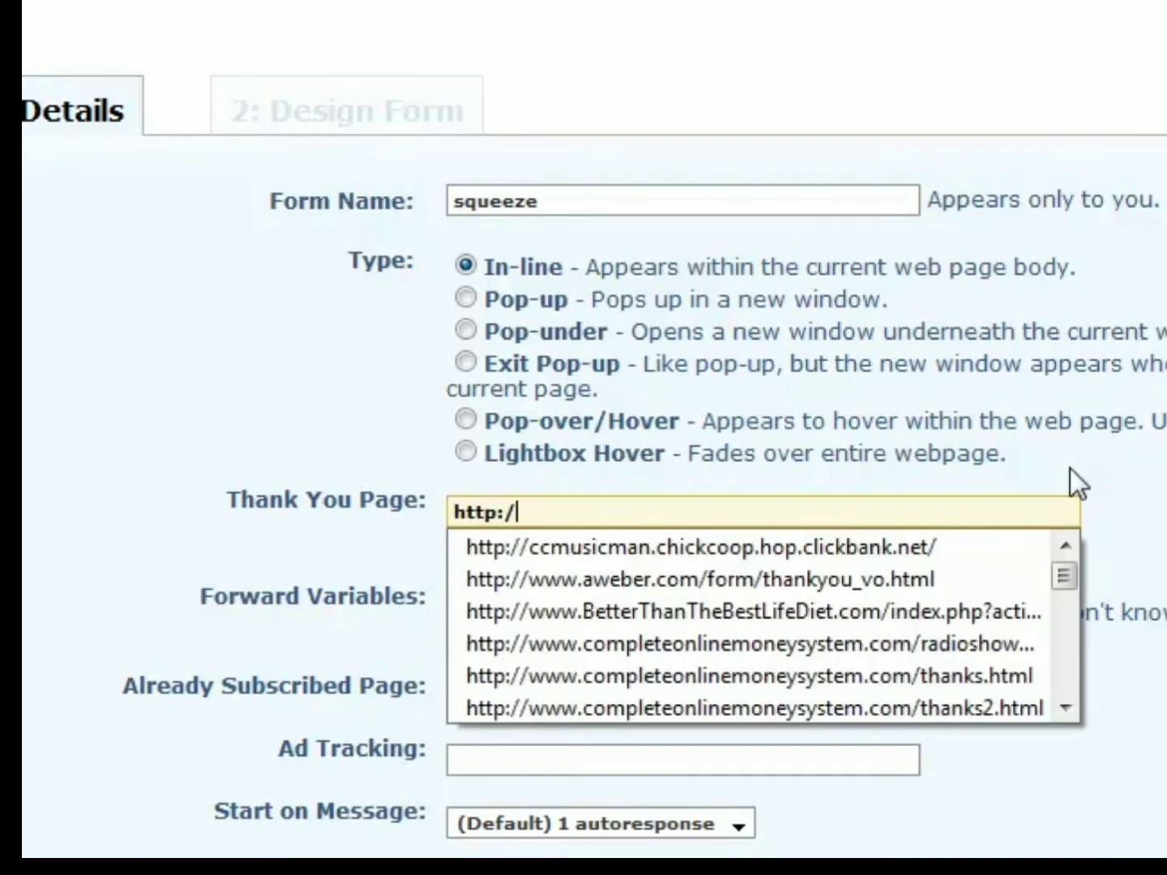
type("//www.")
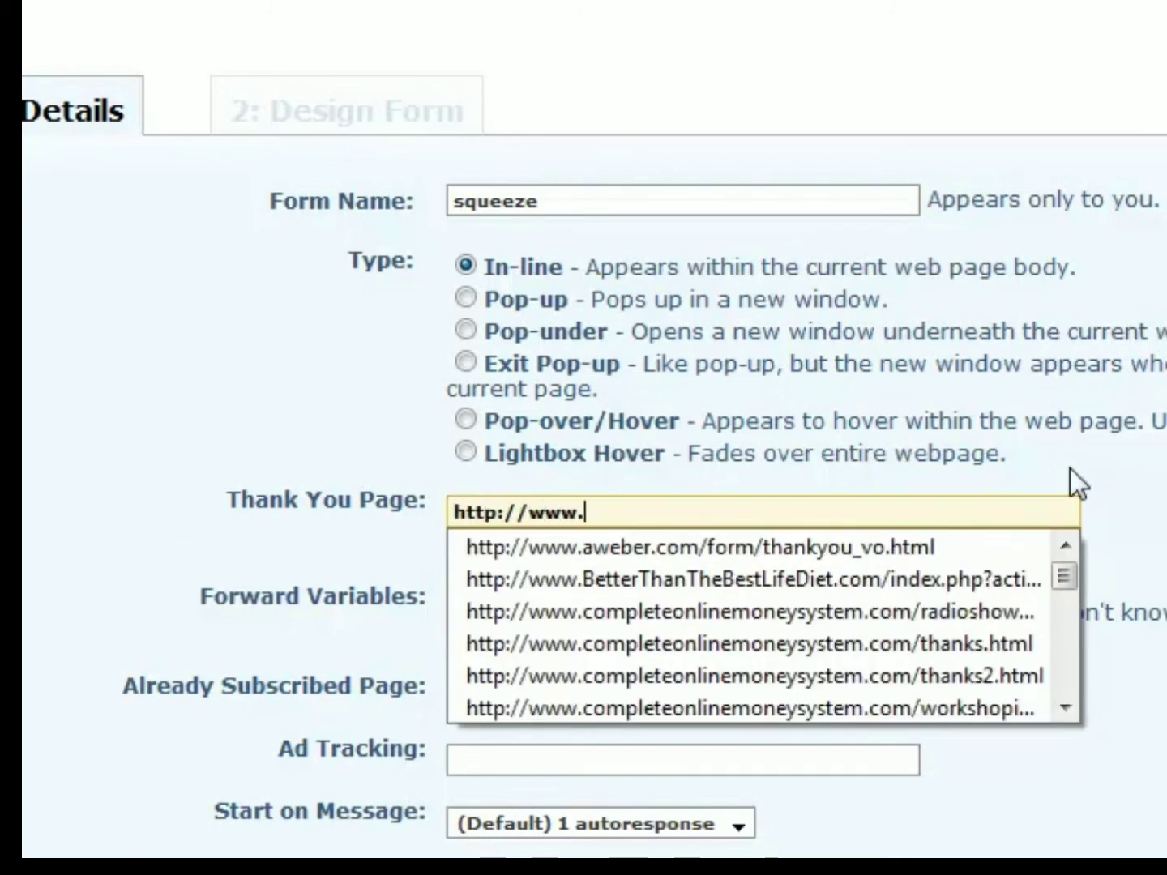
type("myweig")
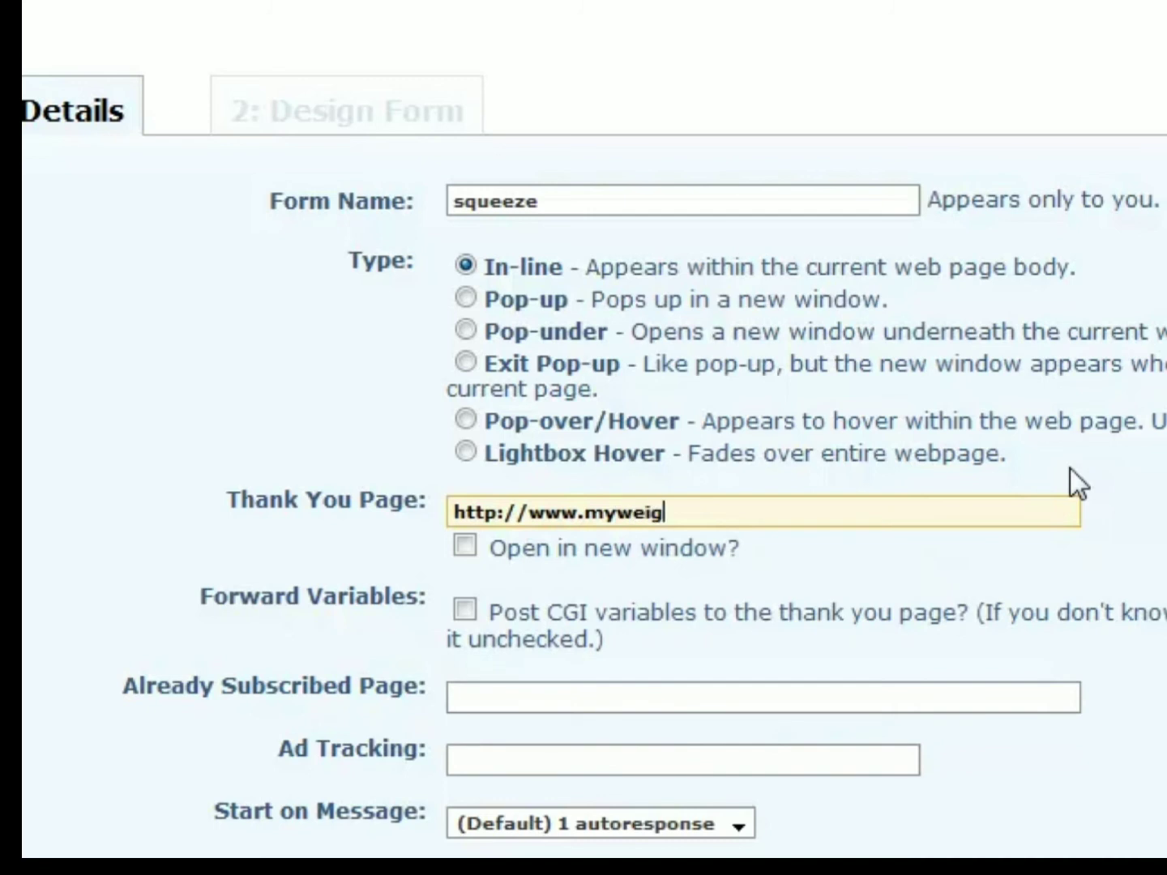
type("htlossstoryonli")
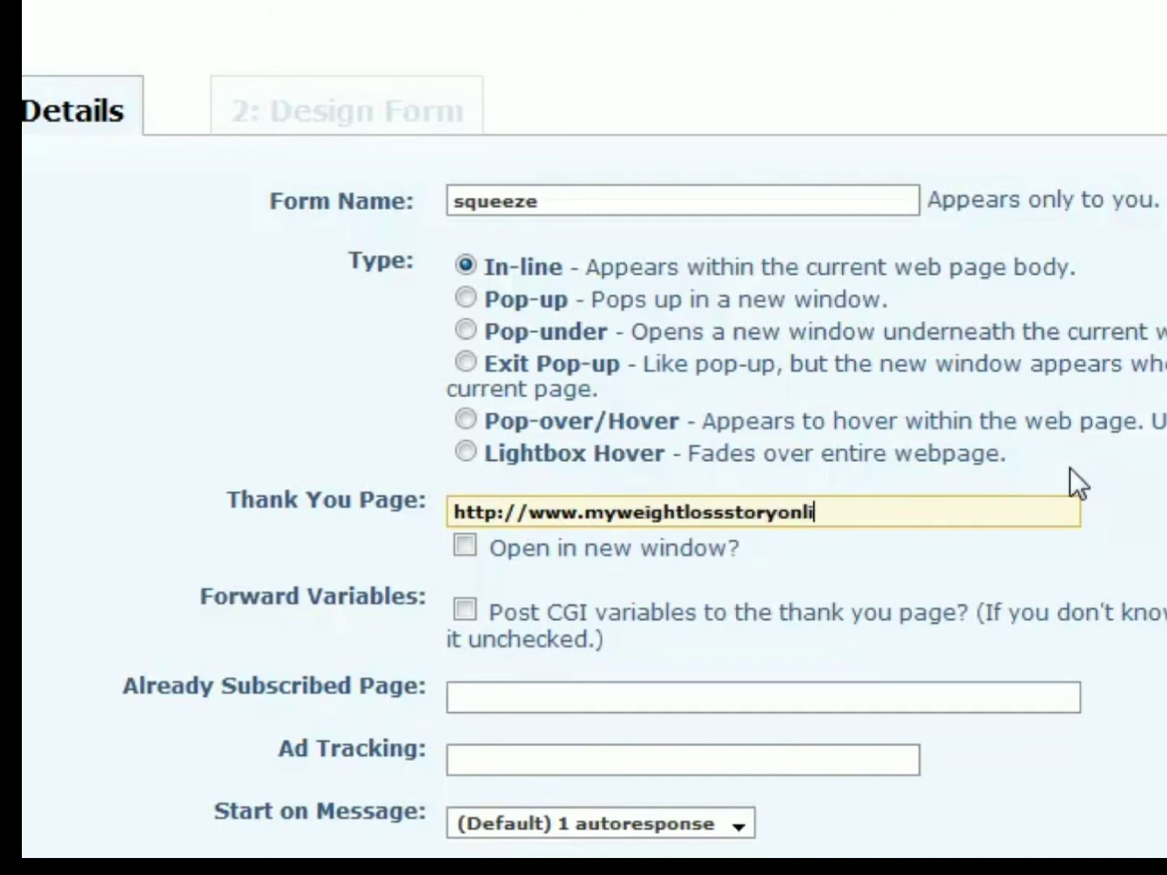
type("ne.com/tha")
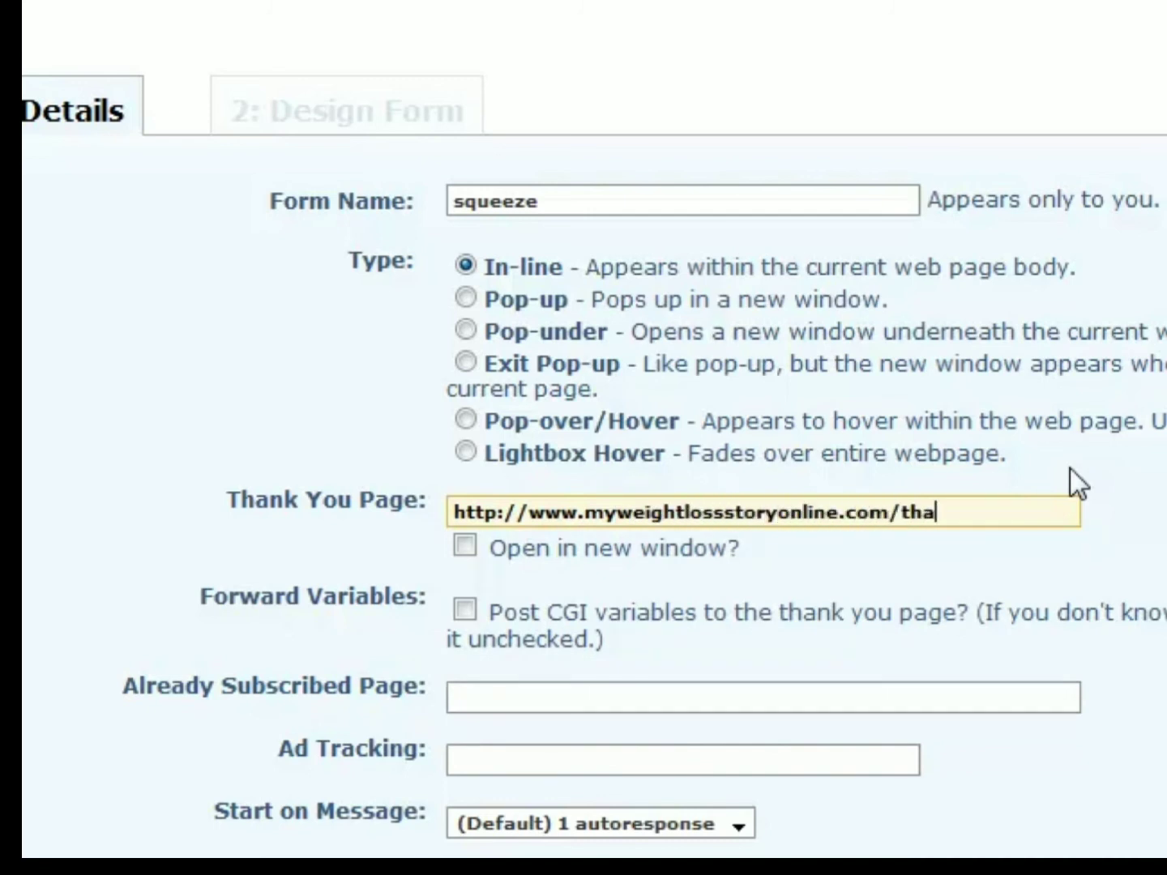
type("nks.html")
- Copy the Thank You Page URL into the form's Already Subscribed Page
left_click_drag(1022, 512, 253, 514)
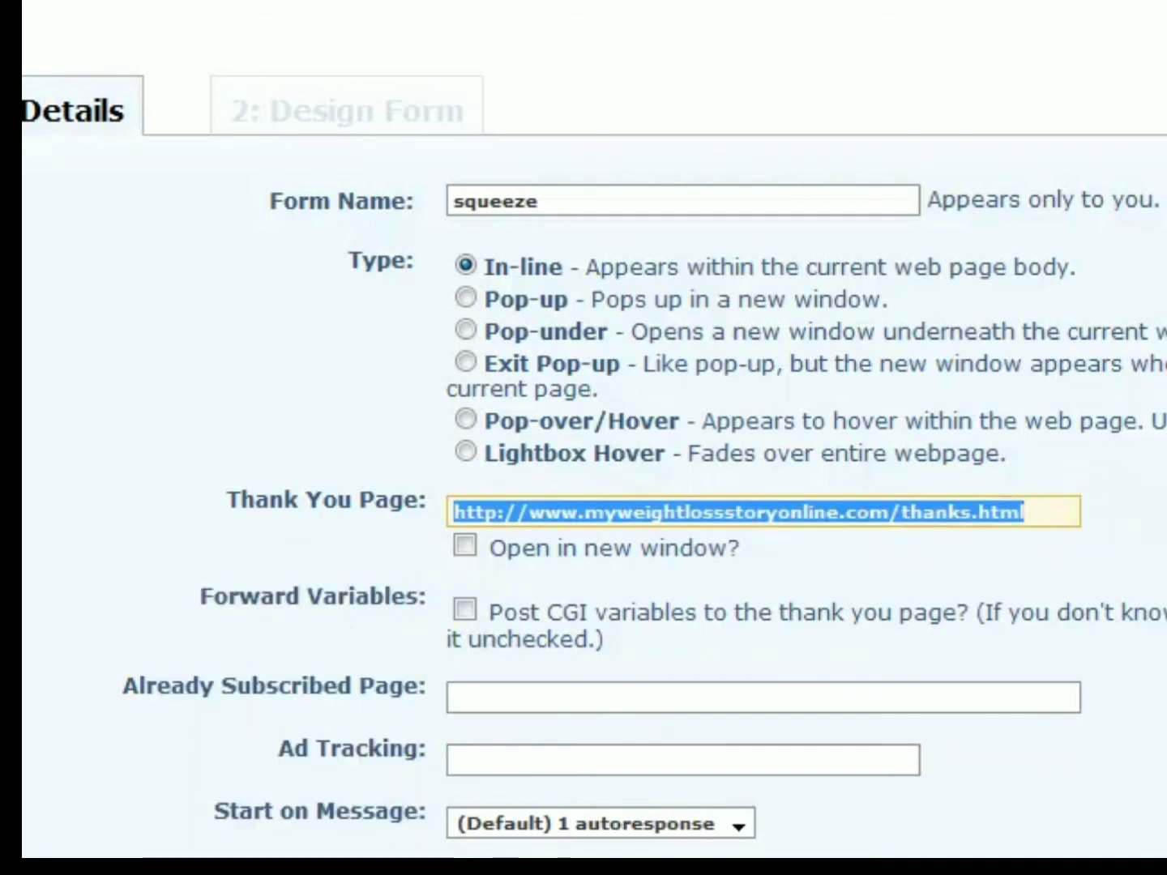
left_click(1027, 512)
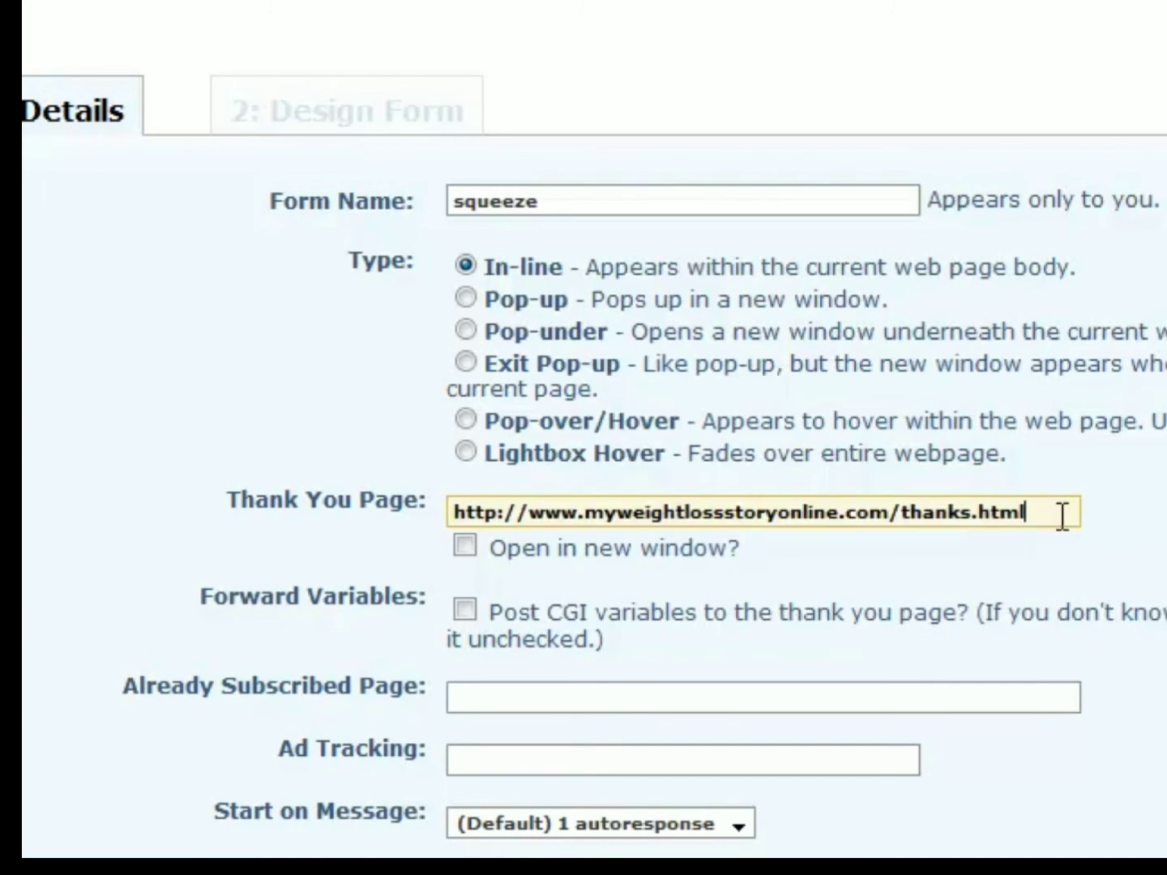
left_click_drag(1061, 516, 169, 542)
key("ctrl+c")
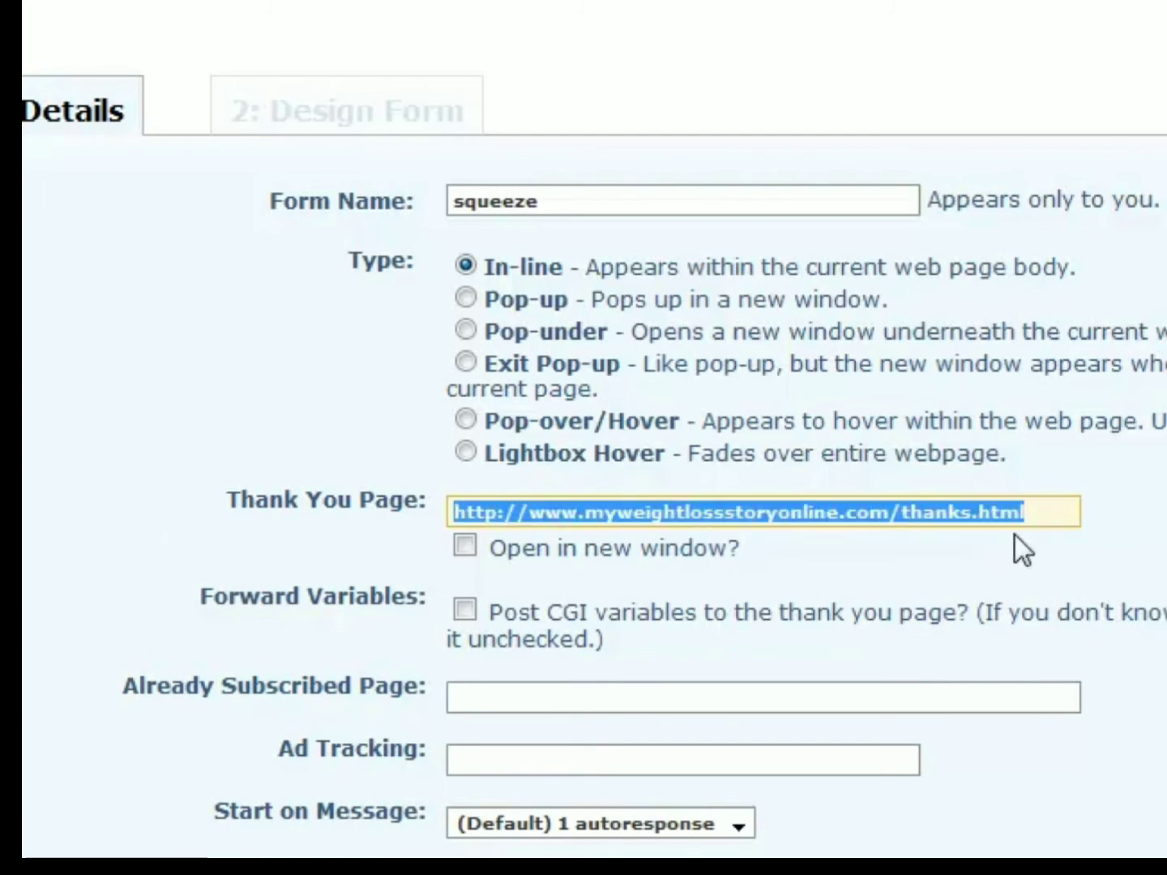
left_click(802, 693)
key("ctrl+v")
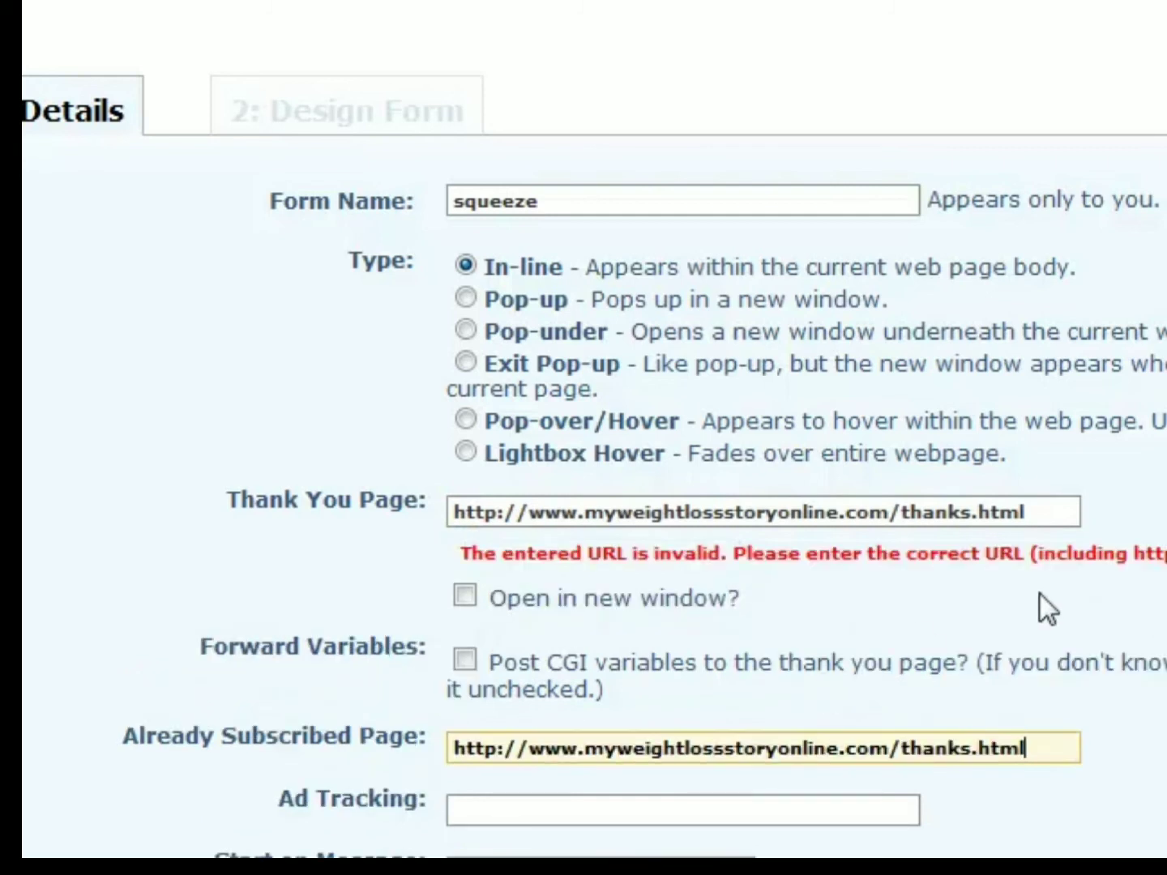
left_click(1040, 597)
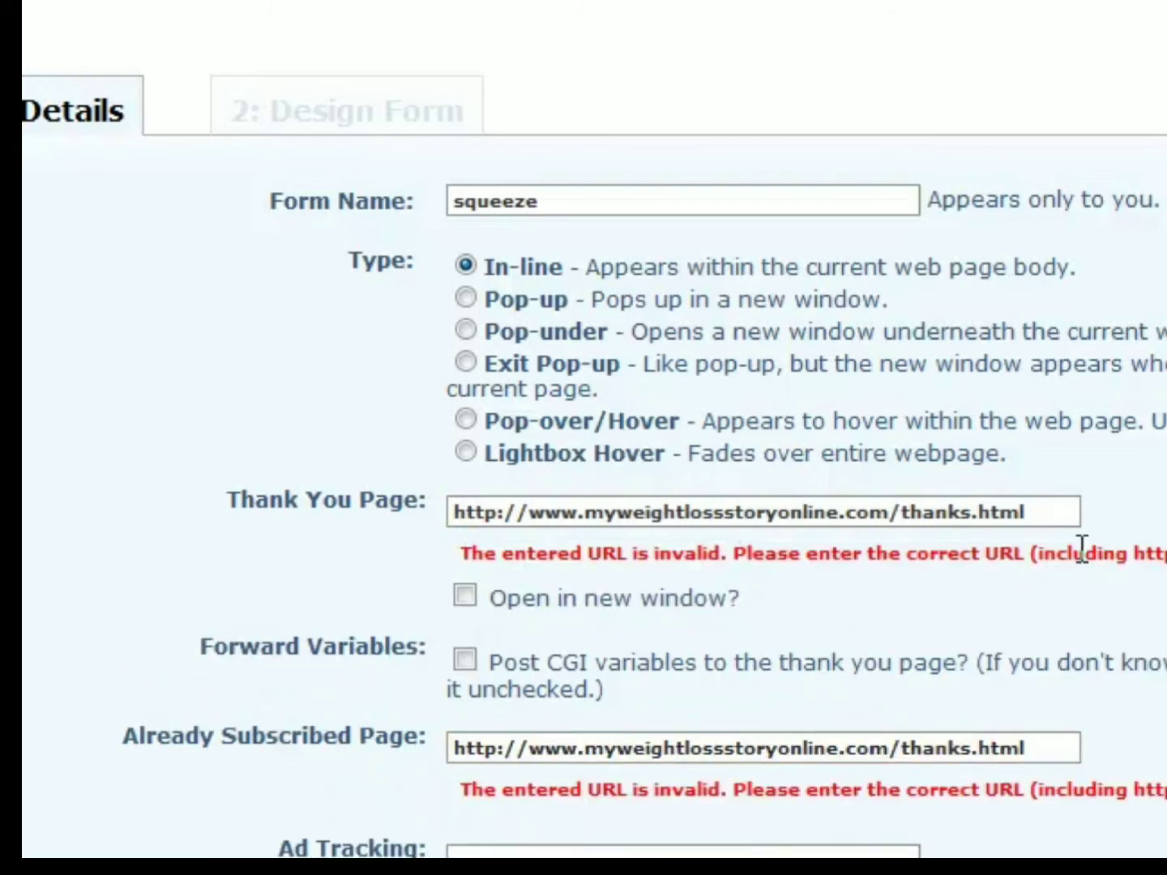
- Keep the form's remaining detail settings as they are and continue to the form design
scroll(1078, 552, "down", 3)
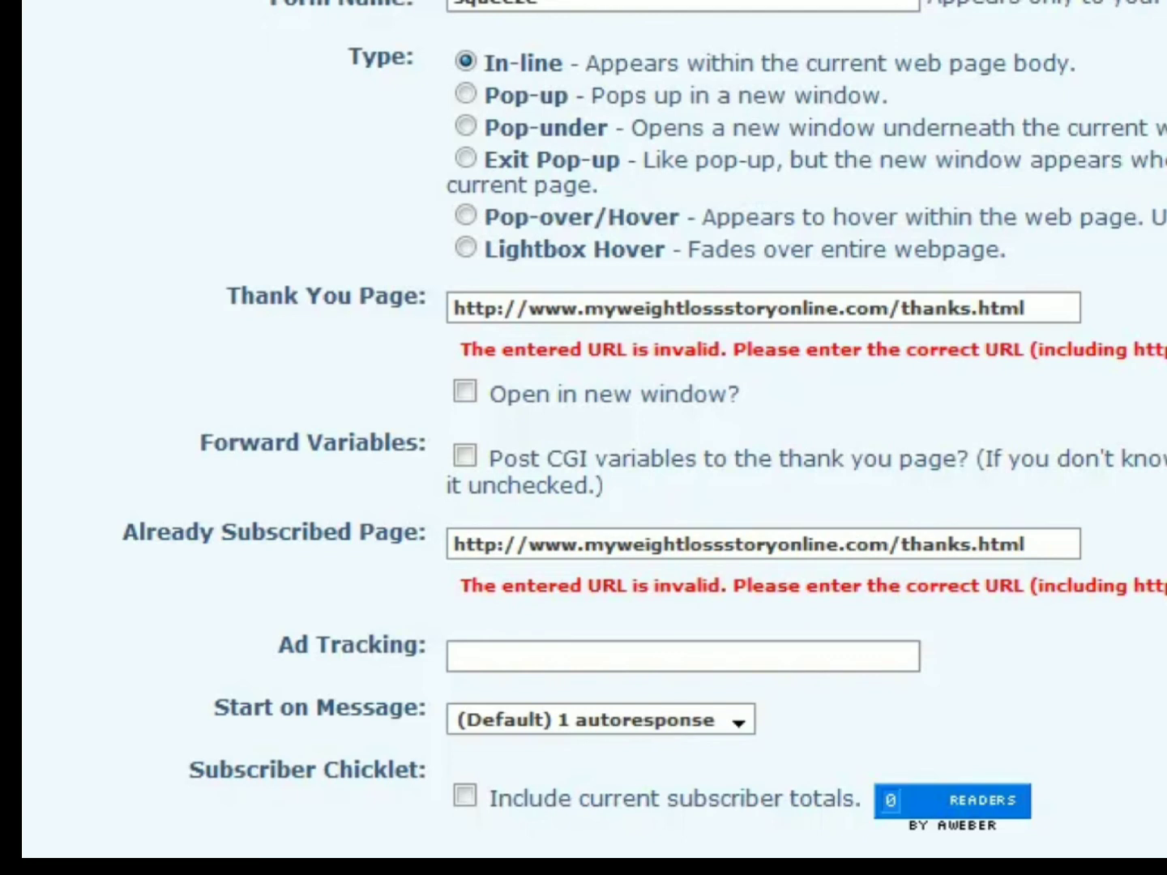
scroll(600, 437, "up", 3)
left_click(1067, 519)
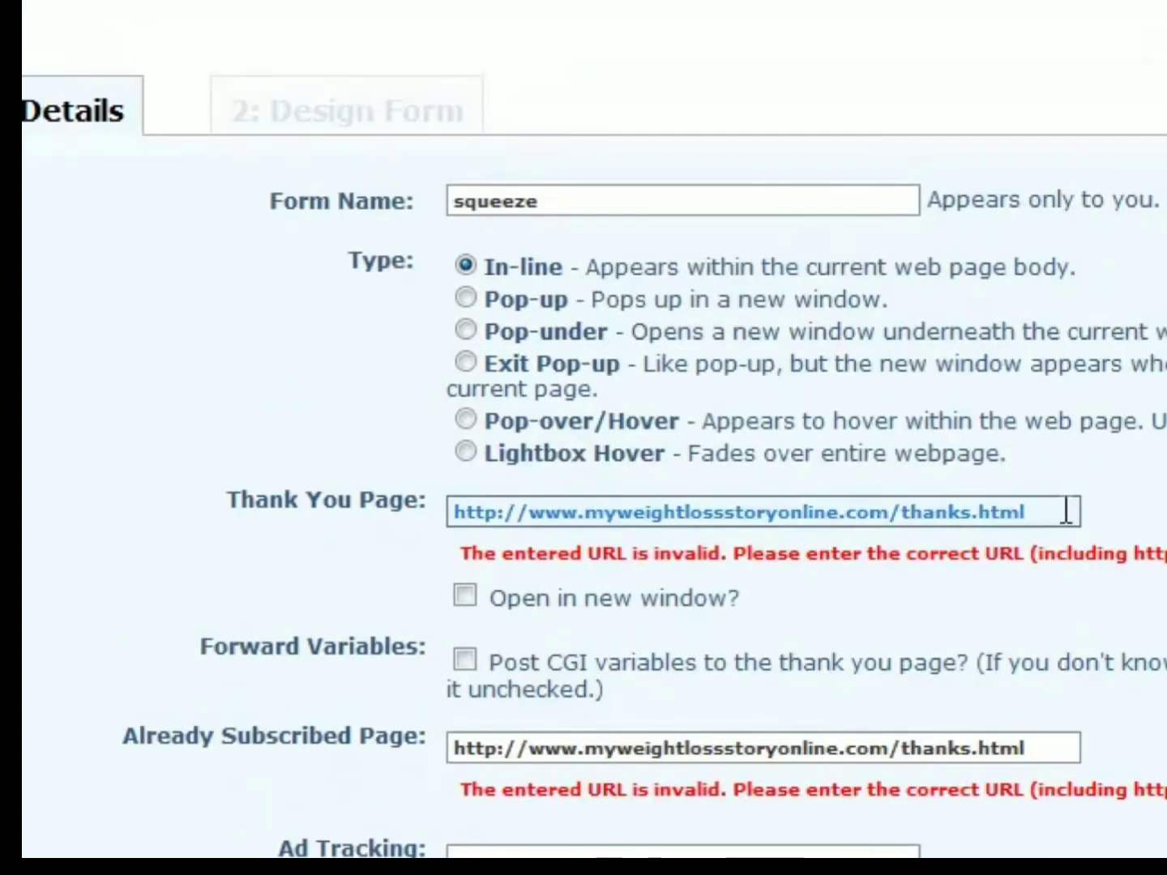
scroll(599, 438, "down", 5)
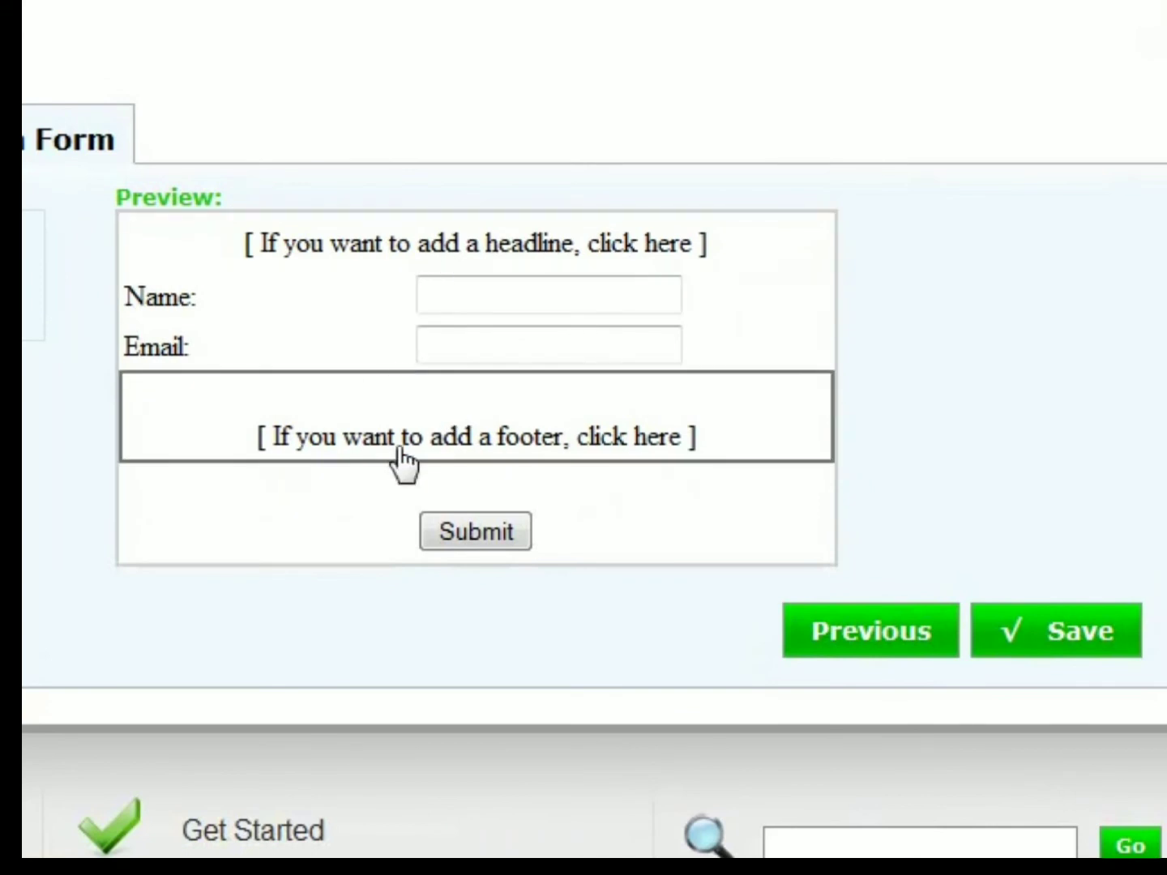
- Add the form footer "I Promise To Never Spam You Or Sell Your Name Or Email Address! I Hate That Crap And Won't Do It To You!"
left_click(383, 462)
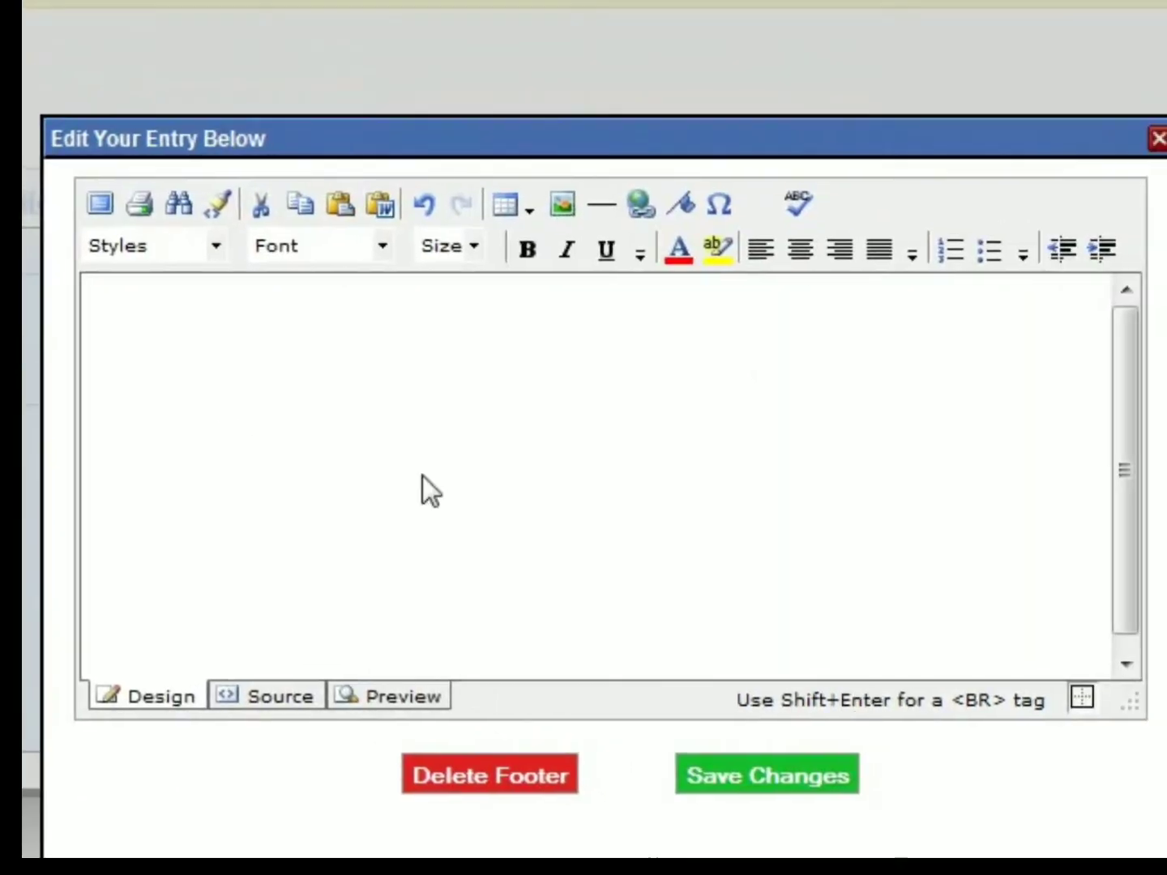
left_click(191, 401)
type("I Promise To Never S")
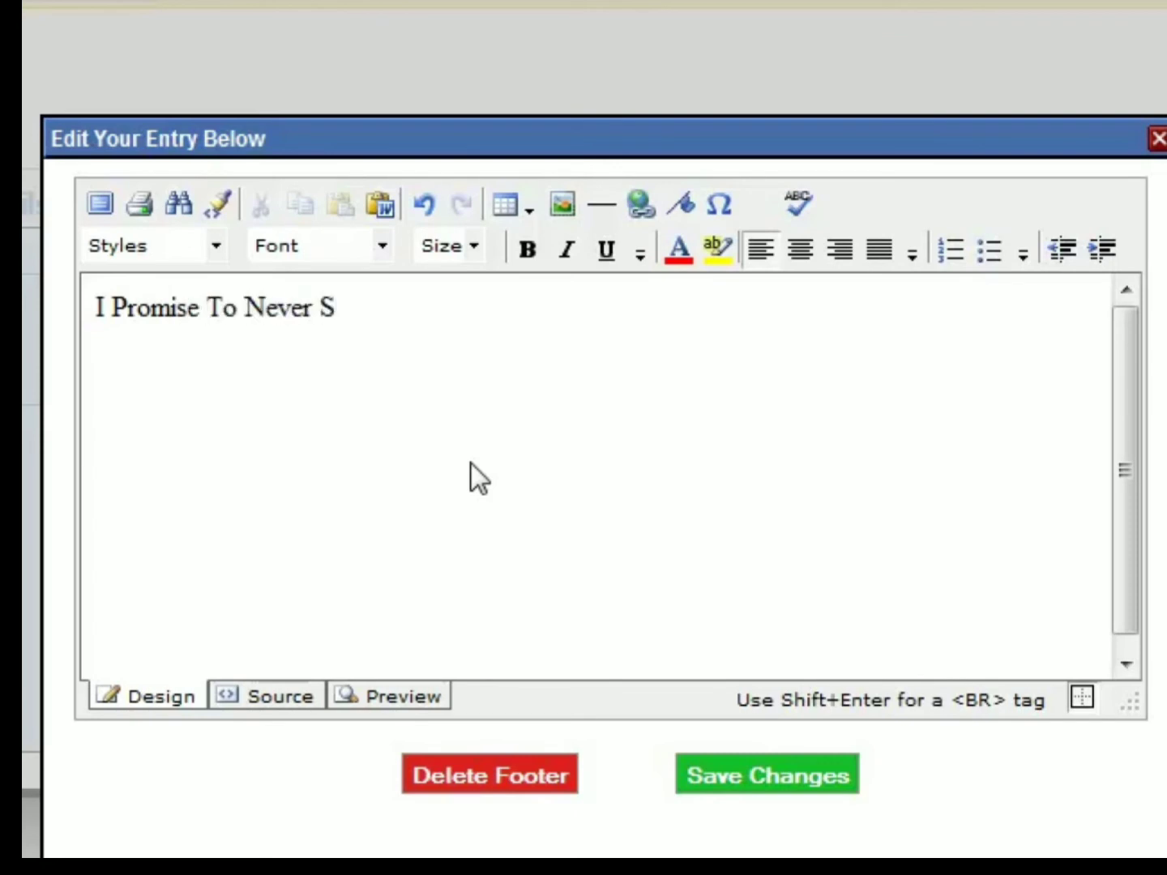
type("pam You Or Sell Your Name Or Email Address! I Hate That Crap And Won't Do It To")
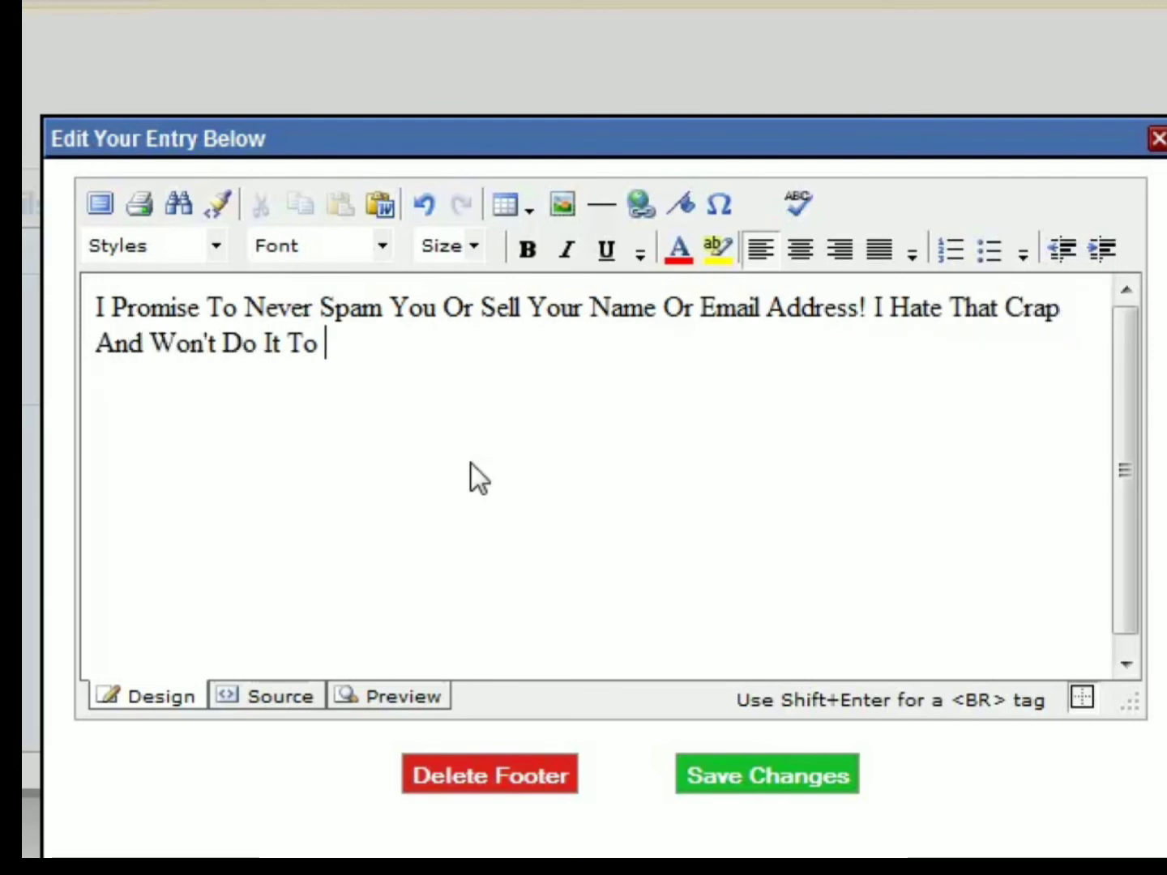
type(" You@")
key("BackSpace")
type("!")
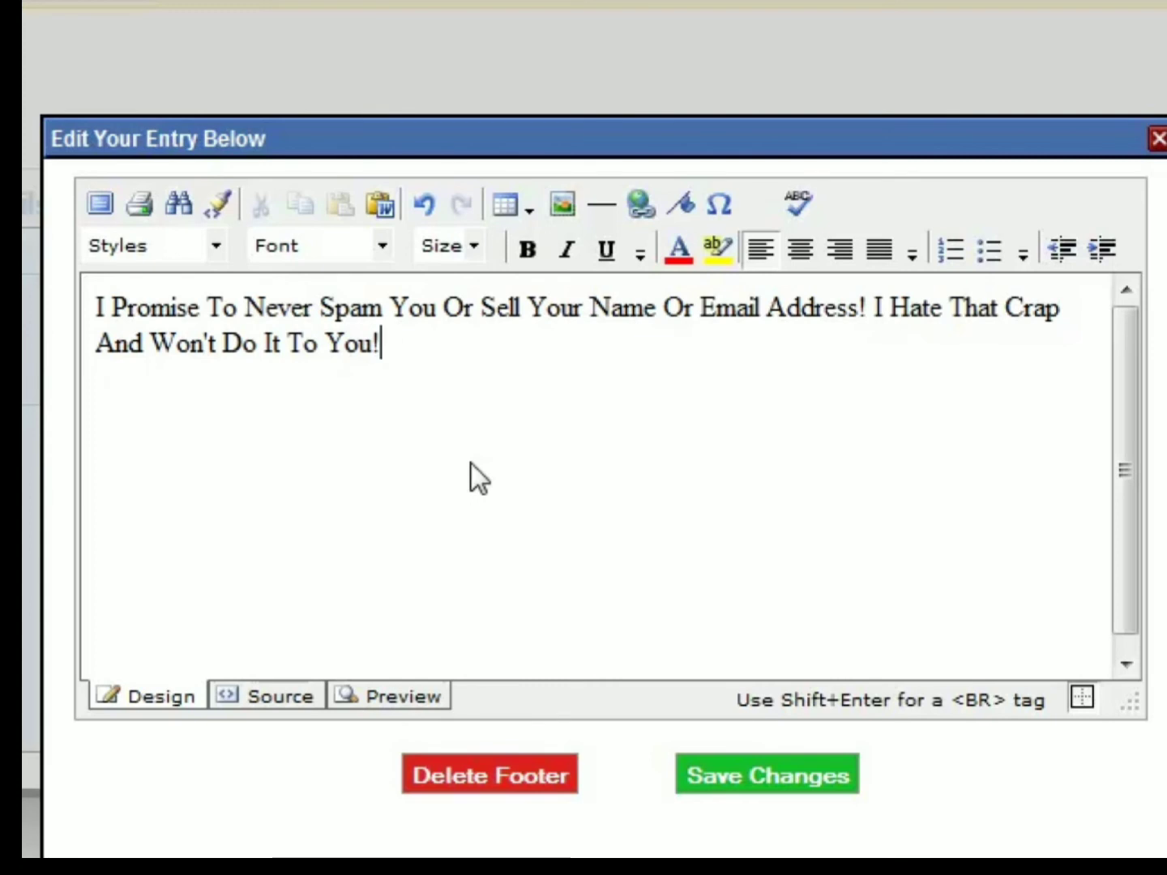
- Make the footer's sentence "I Hate That Crap And Won't Do It To You!" bold and save the footer changes
left_click_drag(869, 298, 984, 342)
left_click(983, 343)
left_click_drag(875, 306, 617, 412)
left_click(529, 249)
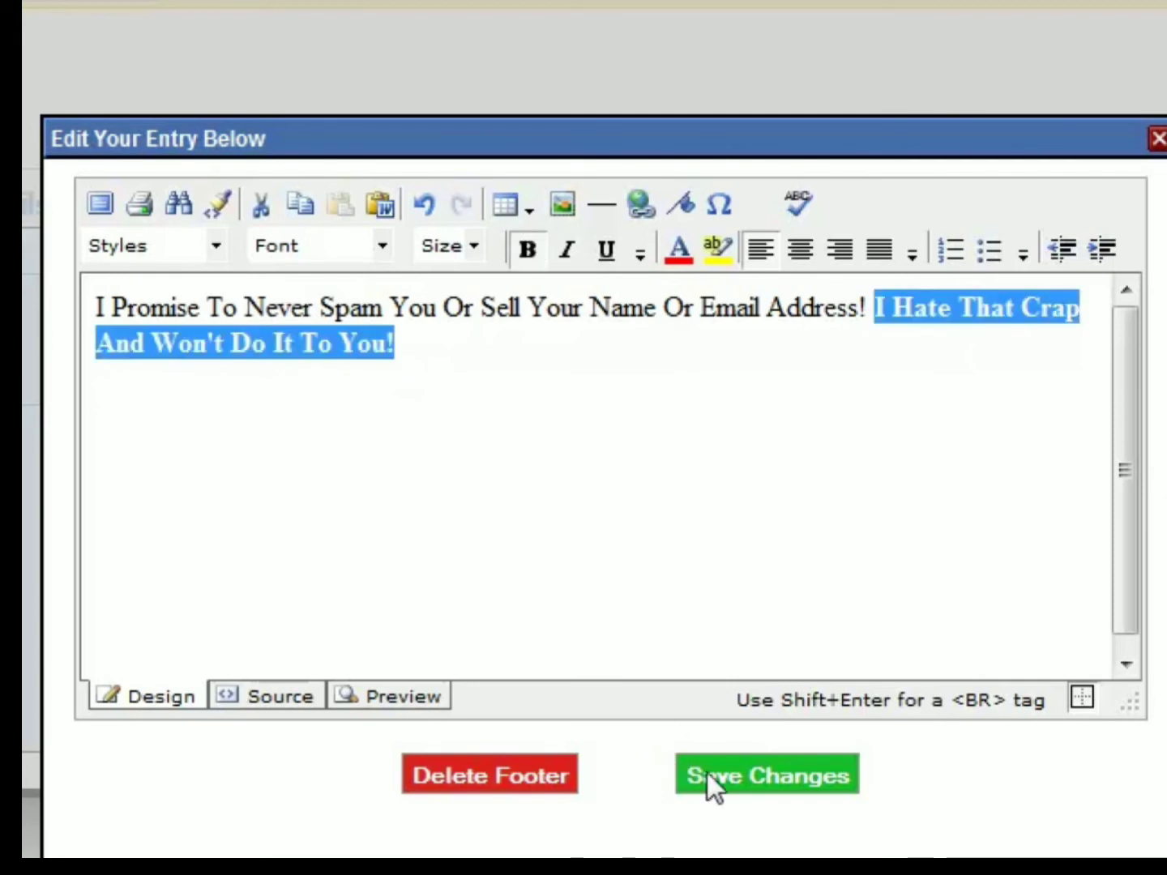
left_click(732, 775)
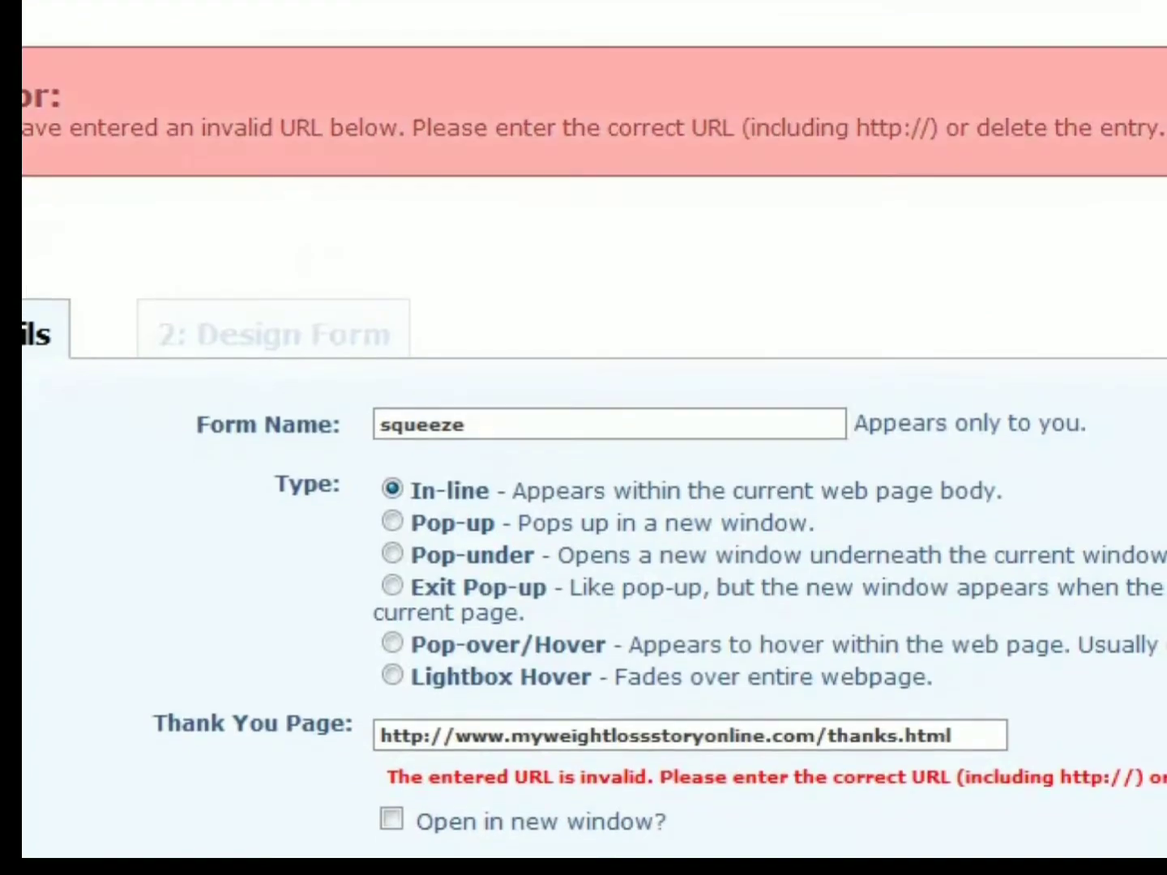
- Clear the Thank You Page and Already Subscribed Page URLs from the form details and save the squeeze form
scroll(866, 206, "down", 3)
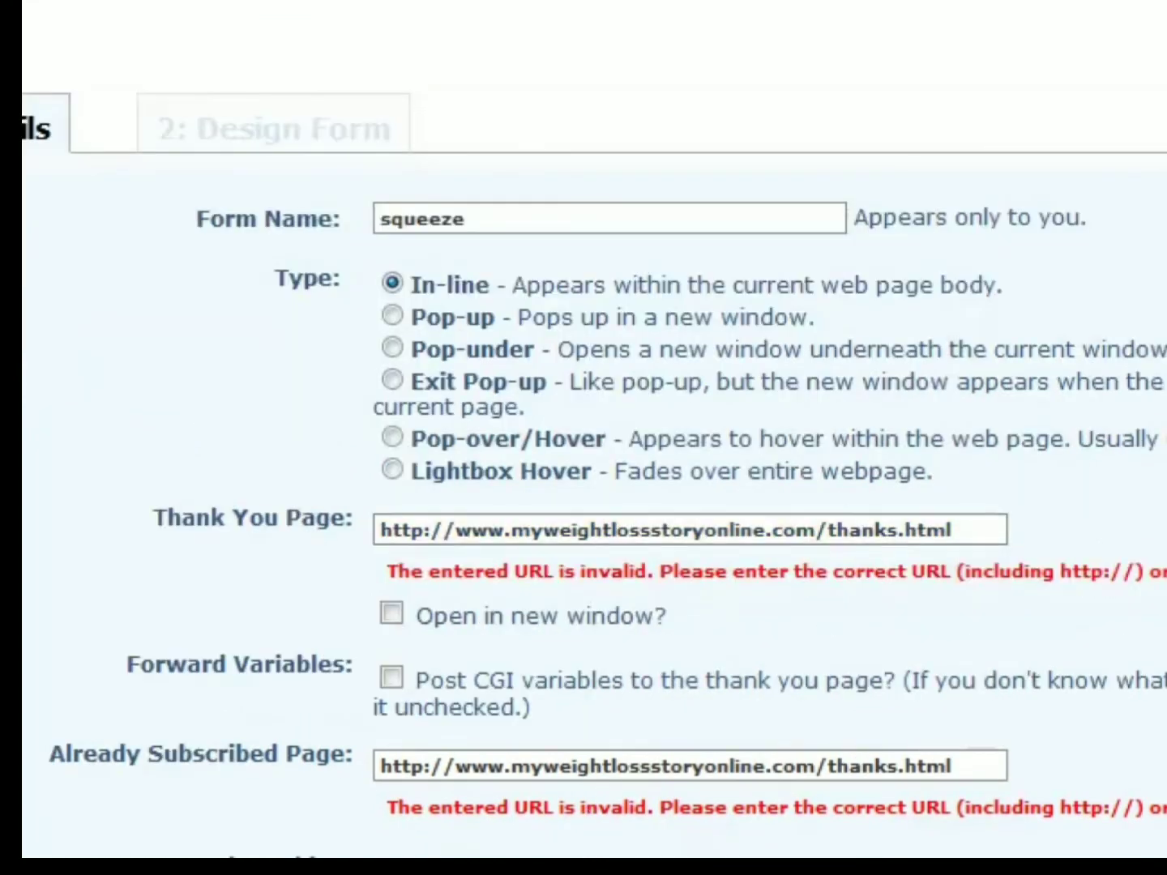
scroll(729, 456, "up", 3)
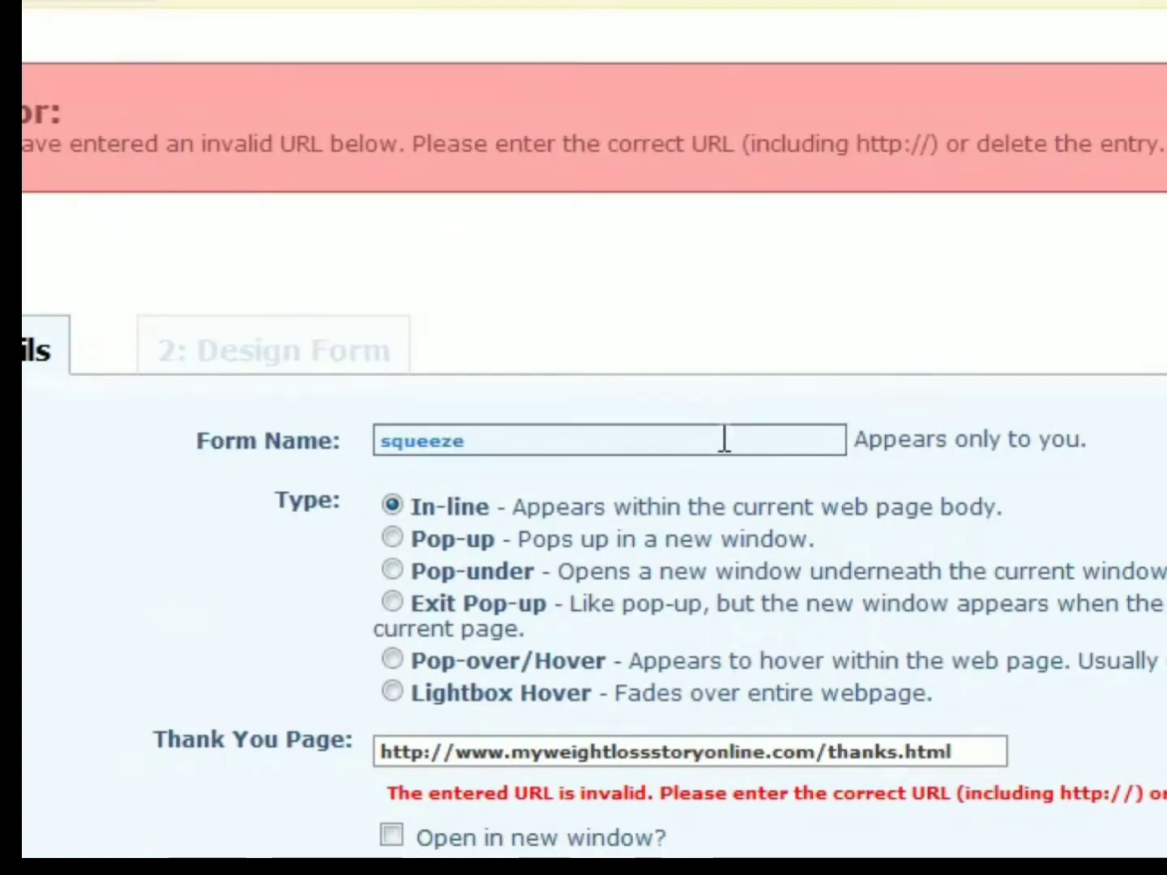
scroll(721, 379, "down", 7)
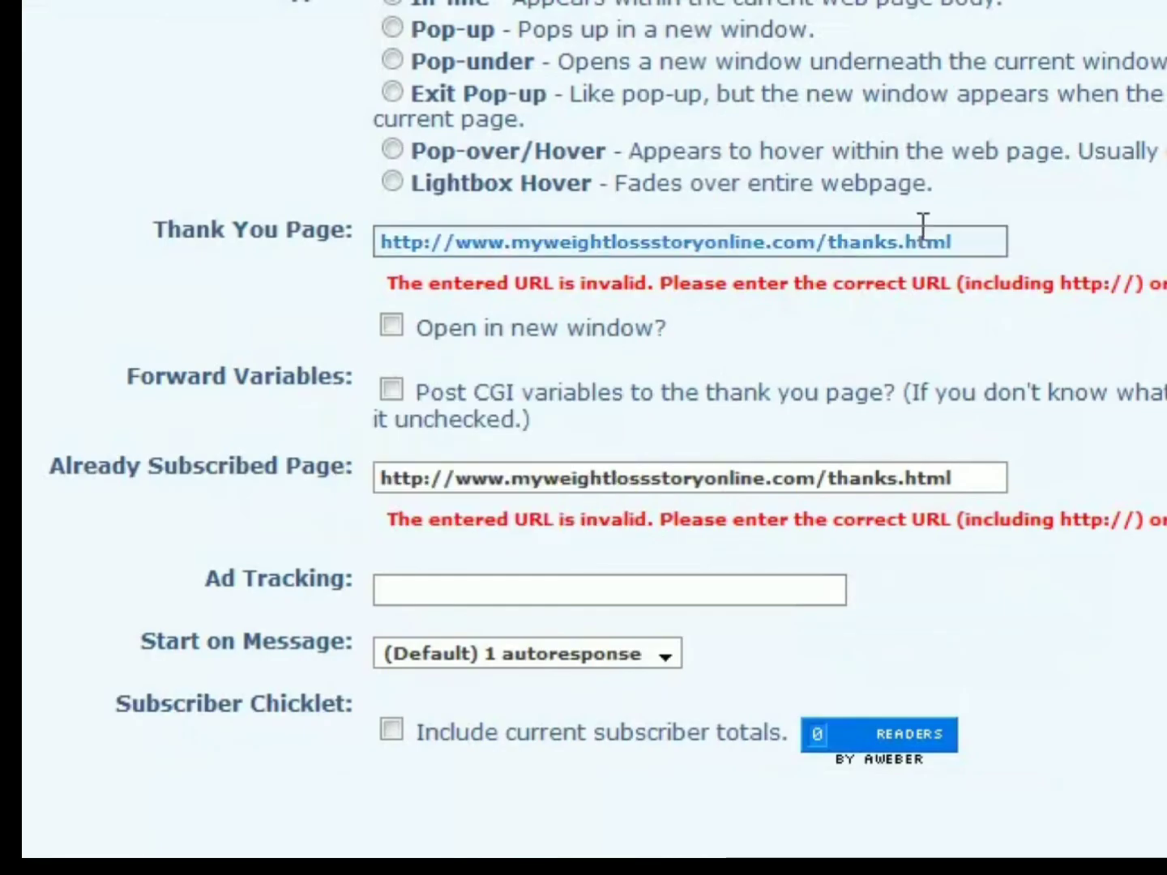
scroll(907, 219, "up", 3)
left_click(981, 542)
key("ctrl+a")
key("BackSpace")
left_click_drag(964, 735, 380, 733)
key("ctrl+c")
key("BackSpace")
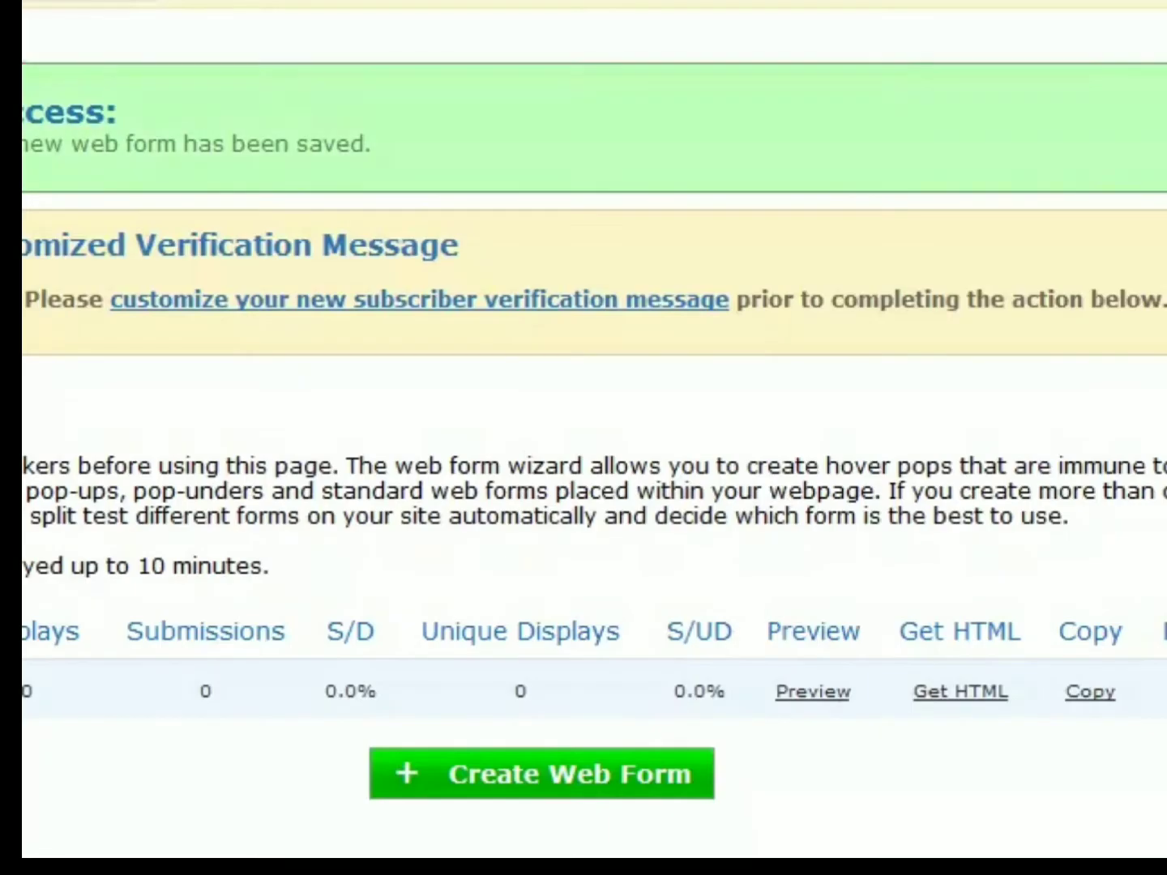
- Get the Raw HTML Version of the squeeze form and copy all of its code
left_click(985, 694)
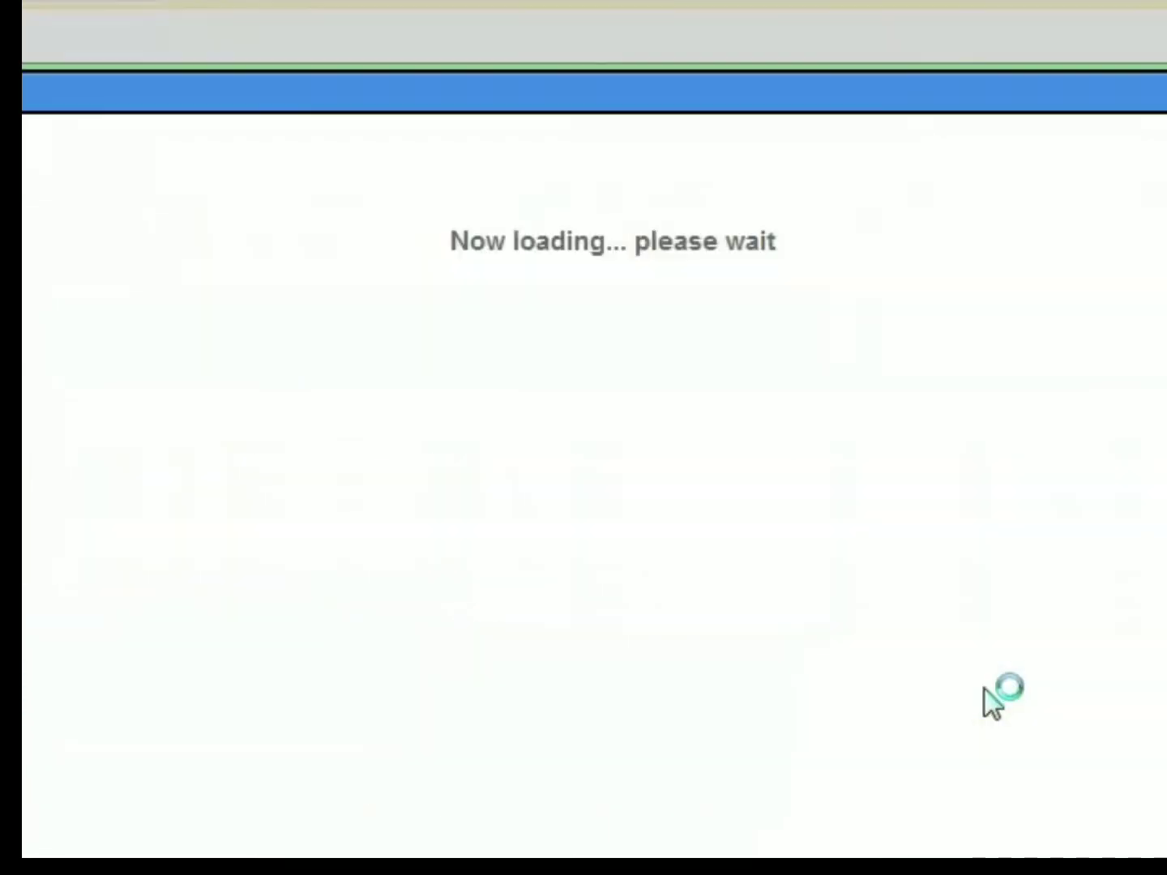
left_click(682, 187)
left_click(643, 667)
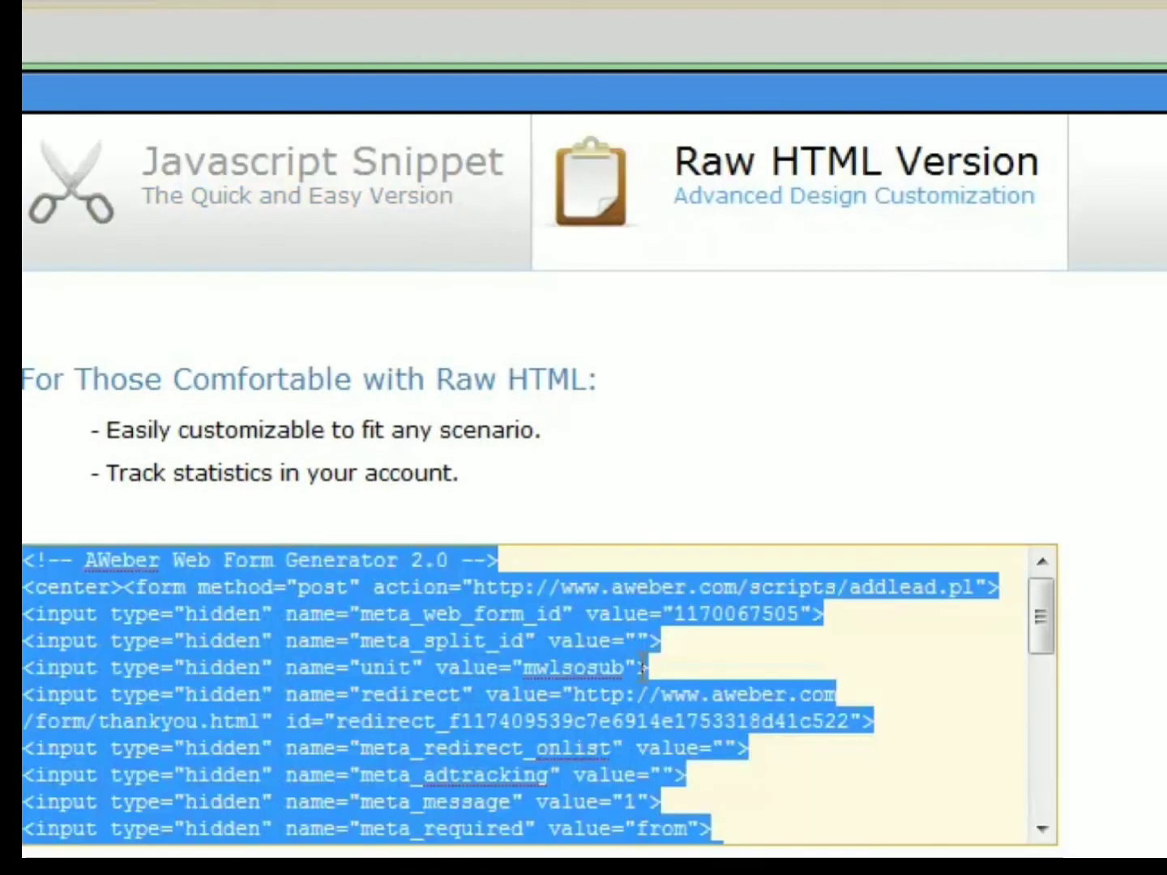
key("ctrl+v")
key("ctrl+z")
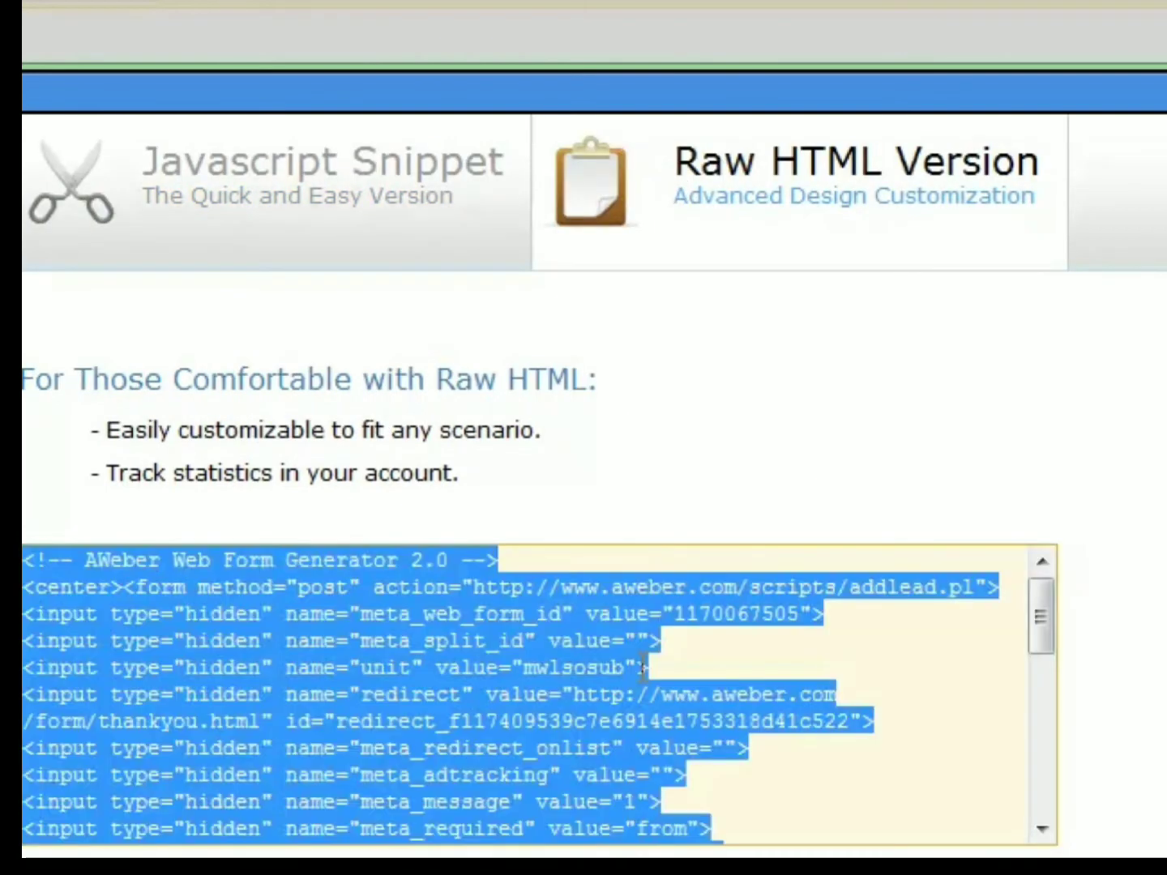
left_click(643, 667)
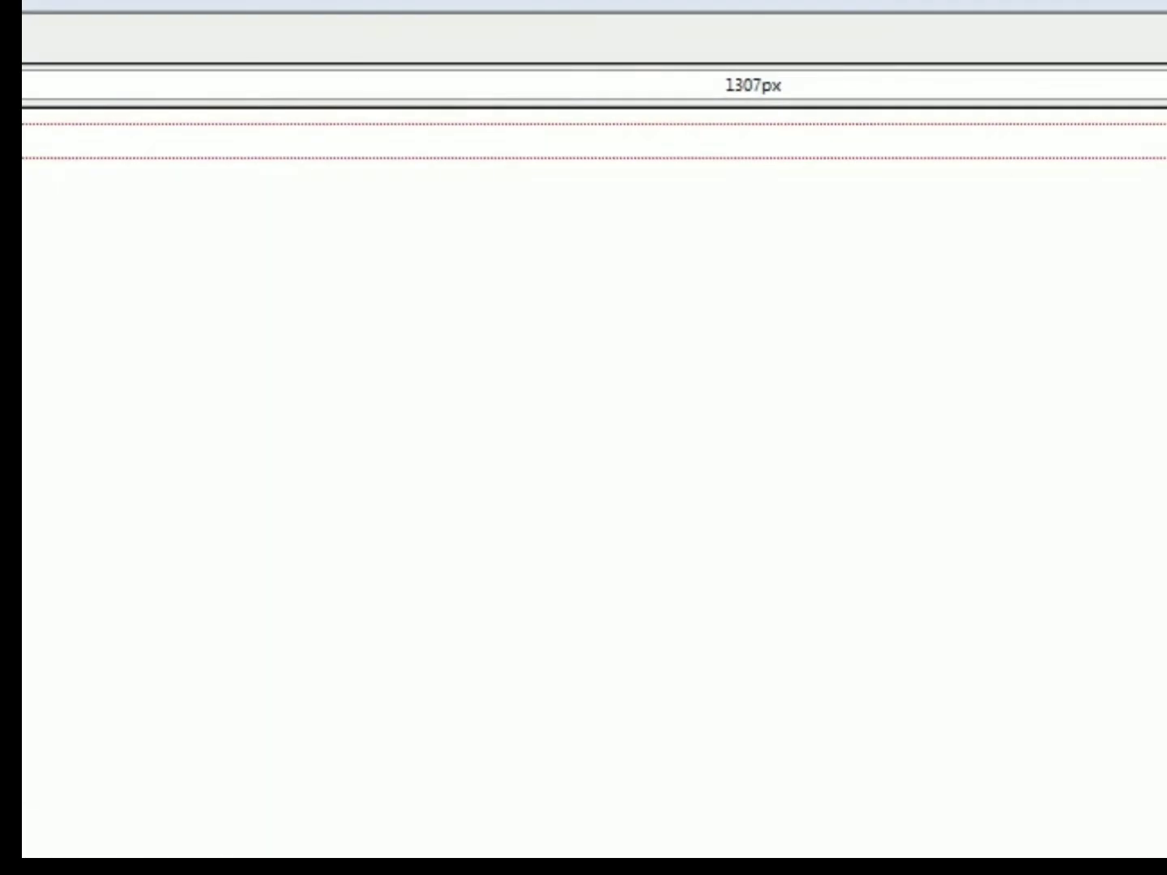
- Switch to the web page editor and resize the page's table to 700 px wide
left_click_drag(22, 85, 140, 84)
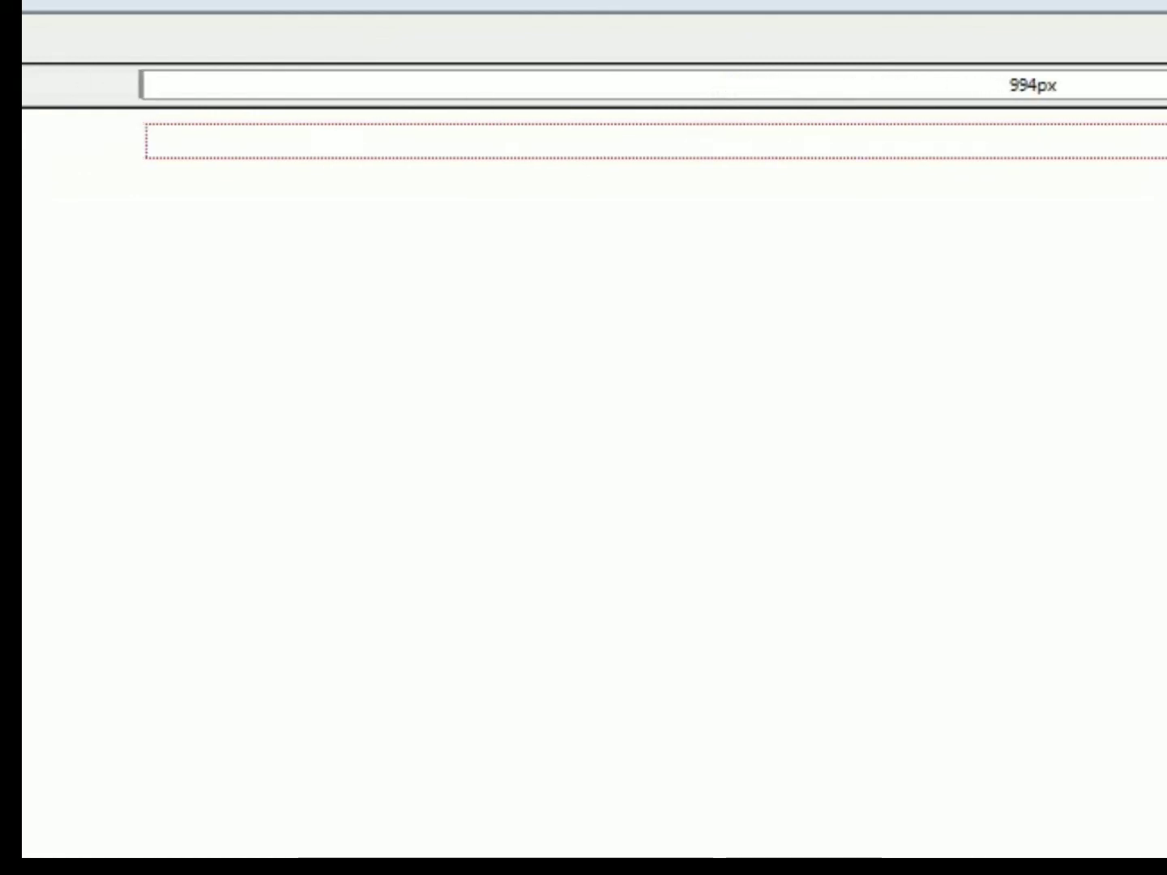
left_click_drag(1165, 120, 1066, 121)
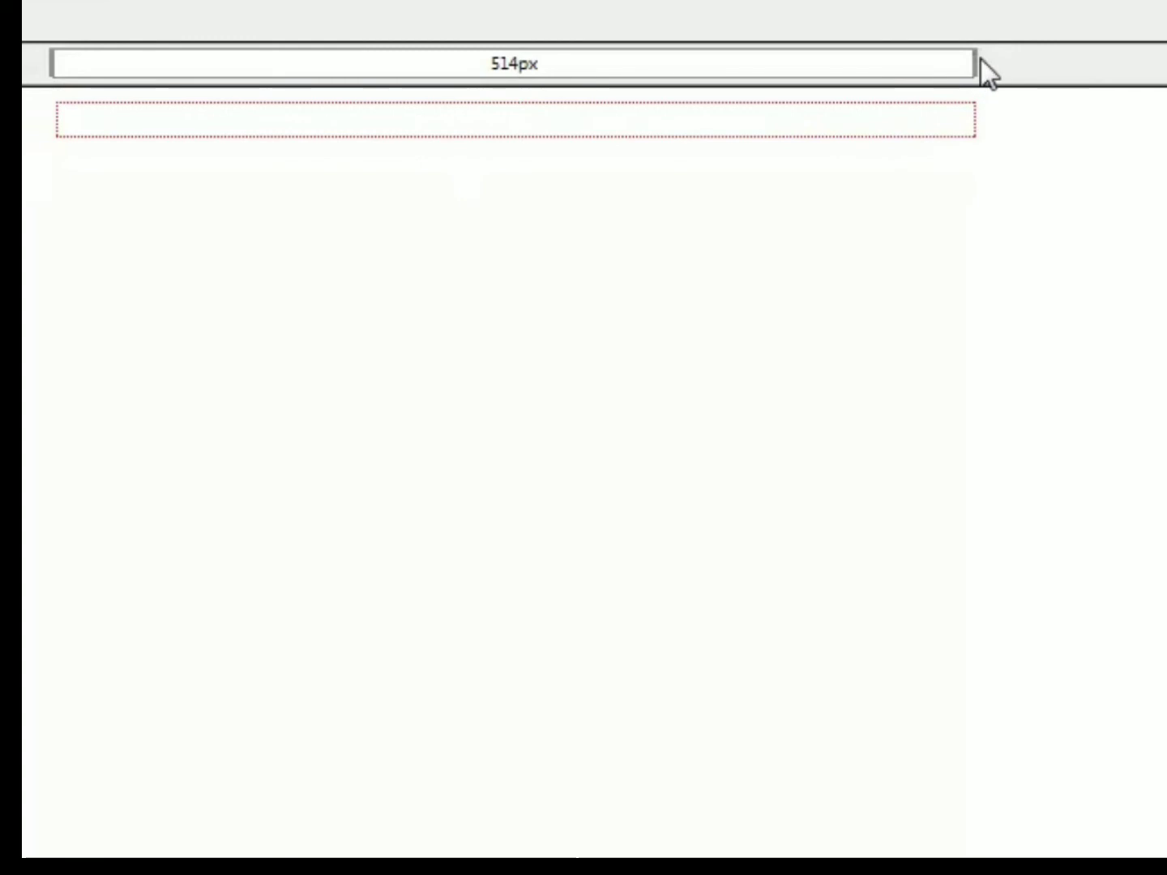
left_click_drag(972, 62, 1166, 70)
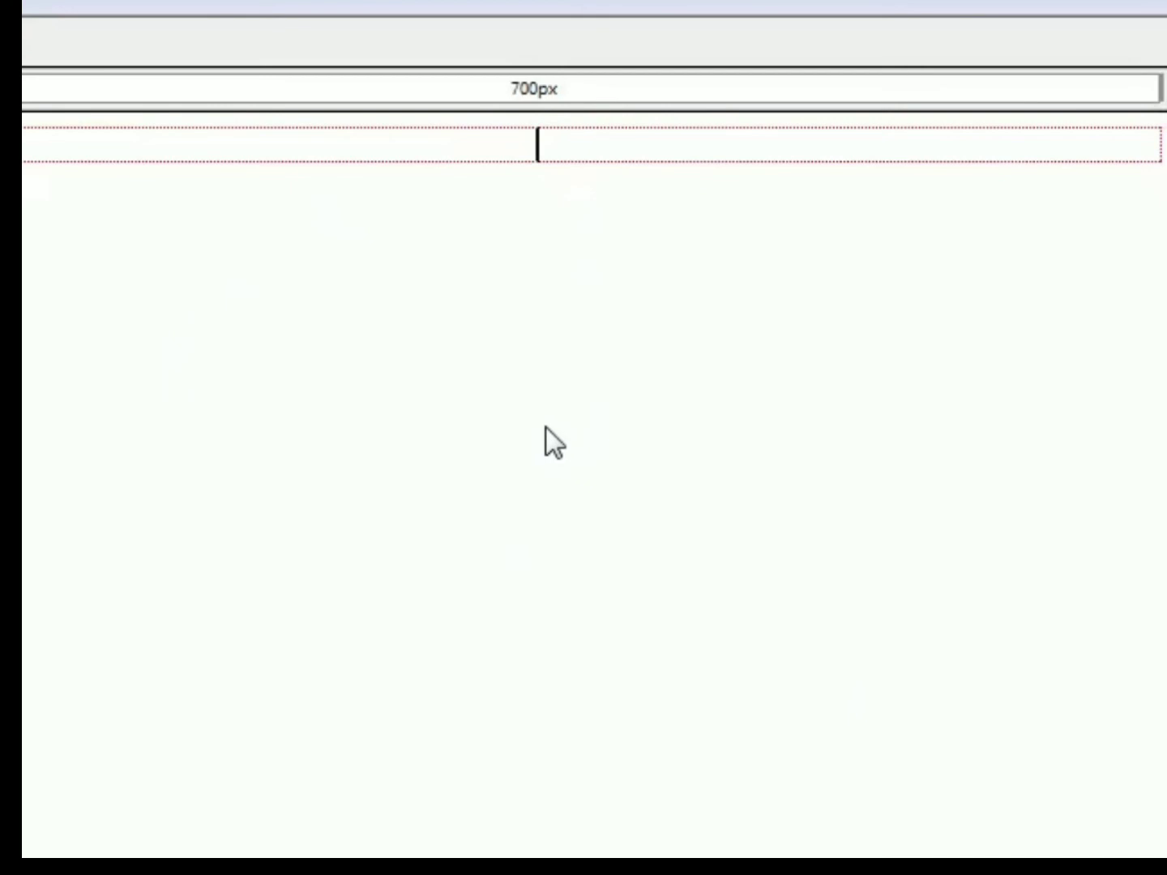
- Add several blank lines inside the table and place the text cursor on a line near its middle
key("Return")
key("Return")
key("Return")
key("Return")
key("Return")
key("Return")
key("Return")
key("Return")
key("Return")
key("Return")
key("Return")
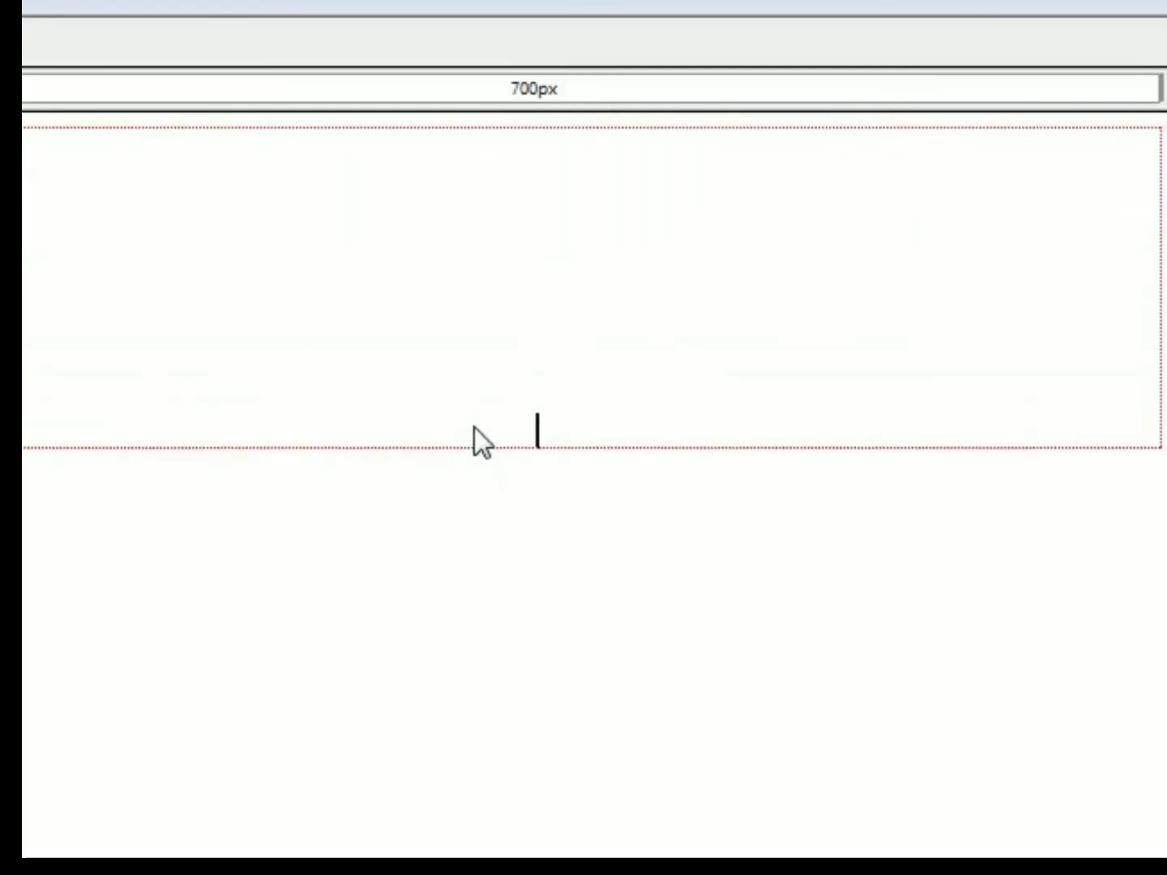
key("Up")
key("Up")
key("Up")
key("Up")
key("Up")
key("Up")
key("Up")
key("Up")
key("Up")
key("Up")
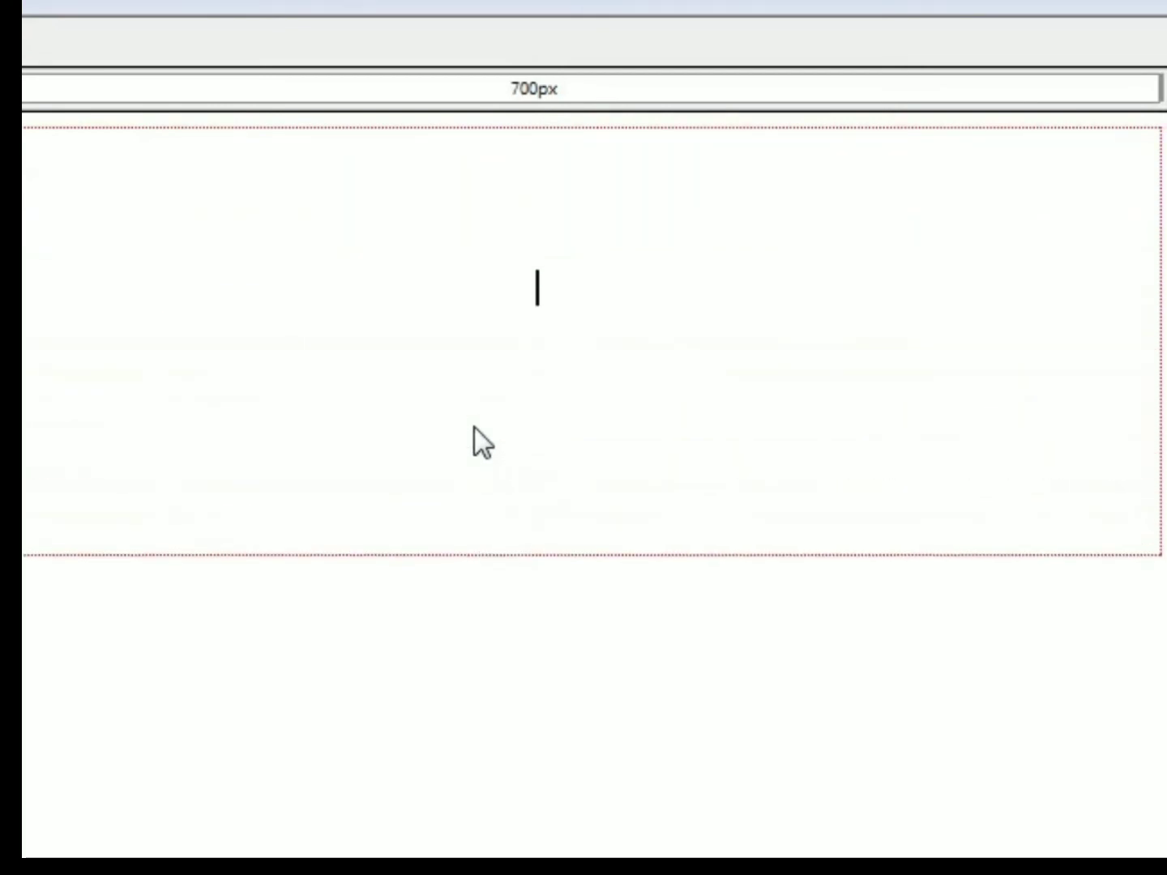
- Move to the first line of the page's table and apply a heading format to it
key("Up")
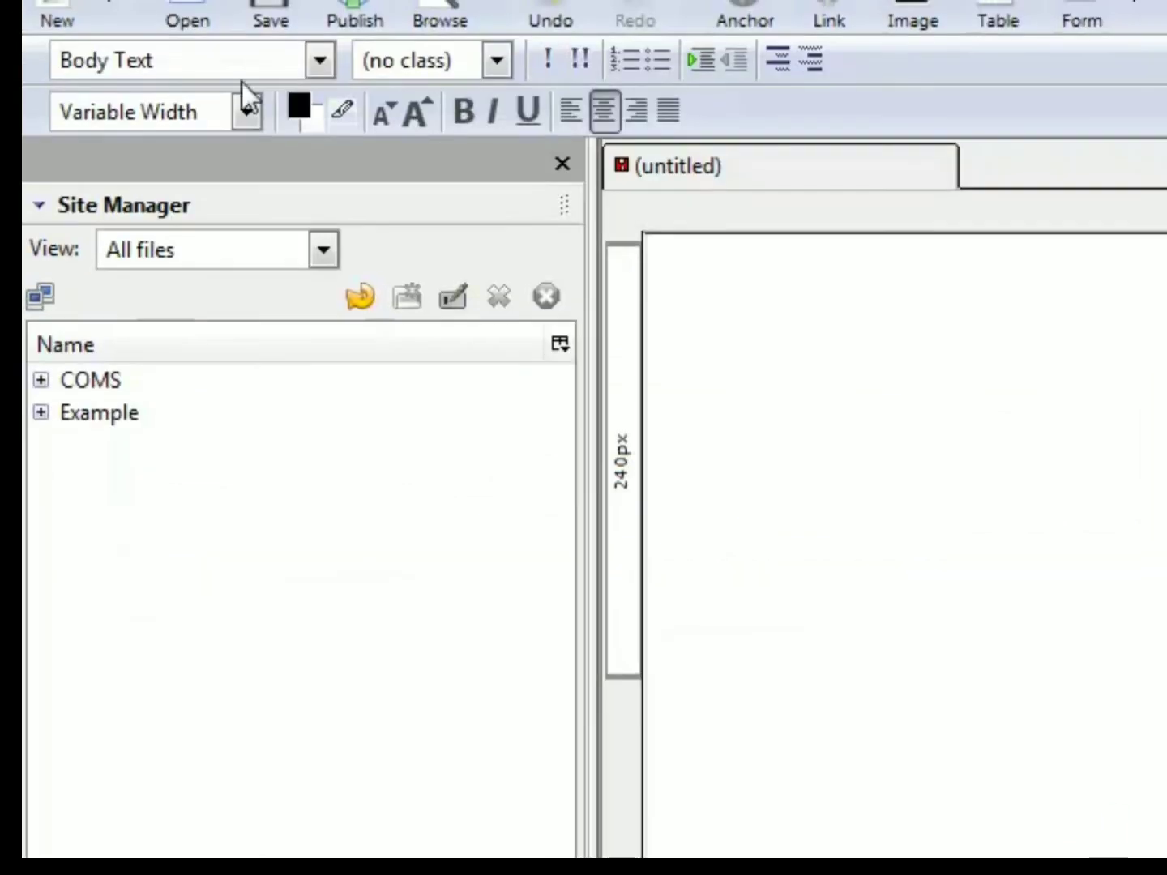
left_click(233, 66)
left_click(218, 174)
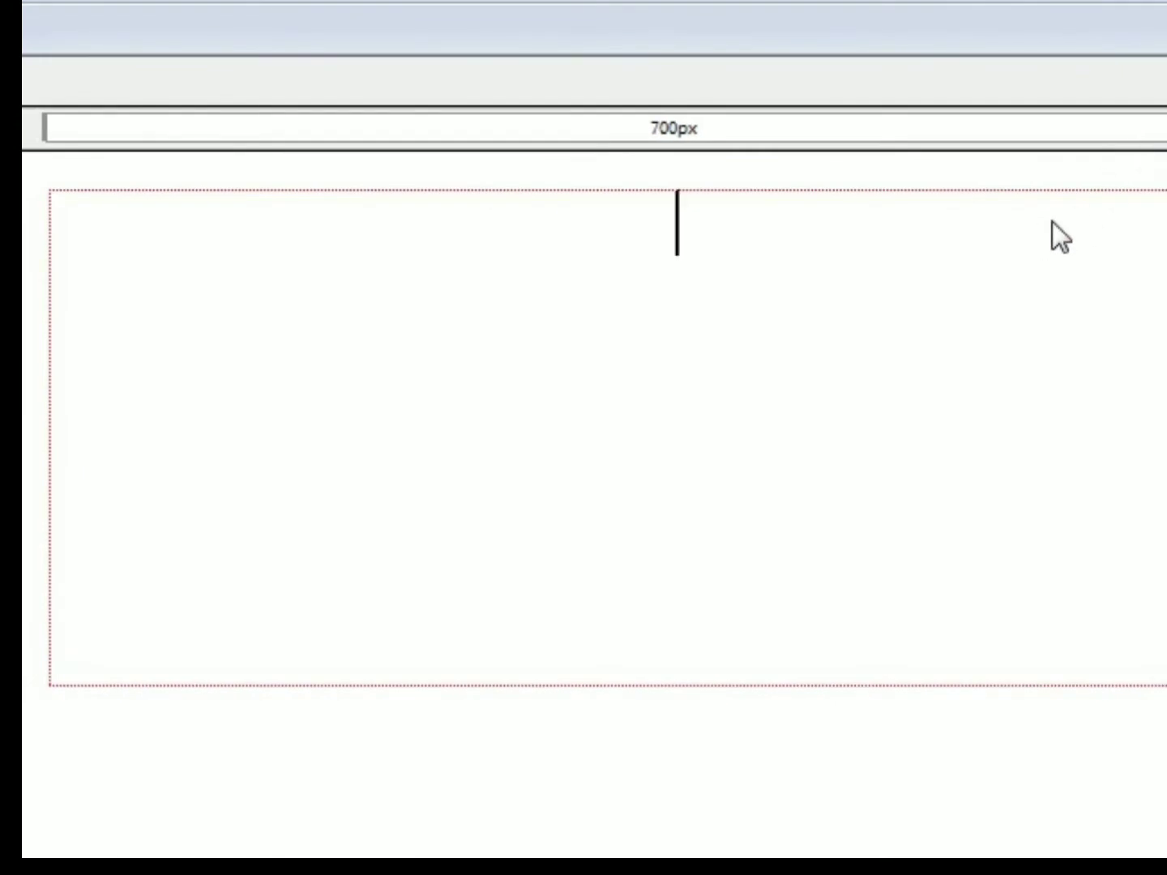
type("FR")
key("BackSpace")
type("ree!")
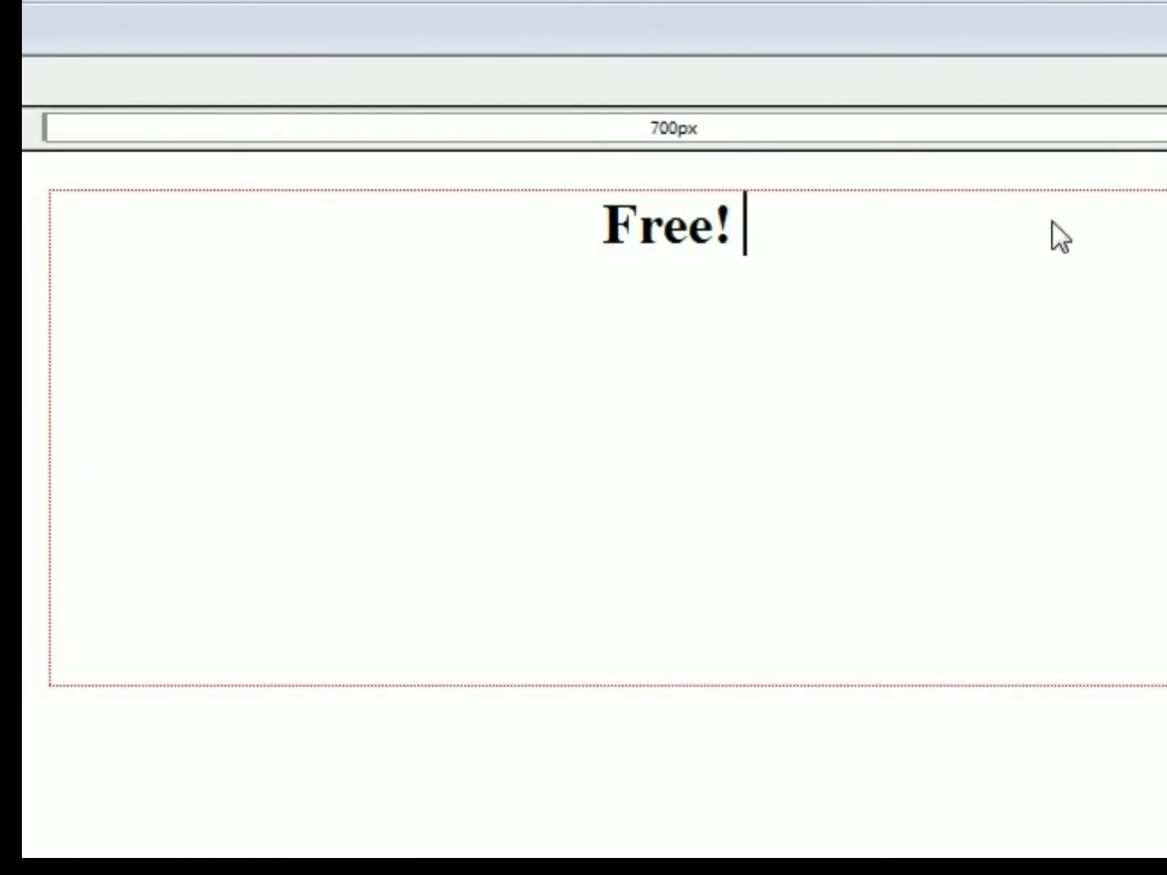
key("BackSpace")
key("BackSpace")
key("BackSpace")
key("BackSpace")
key("BackSpace")
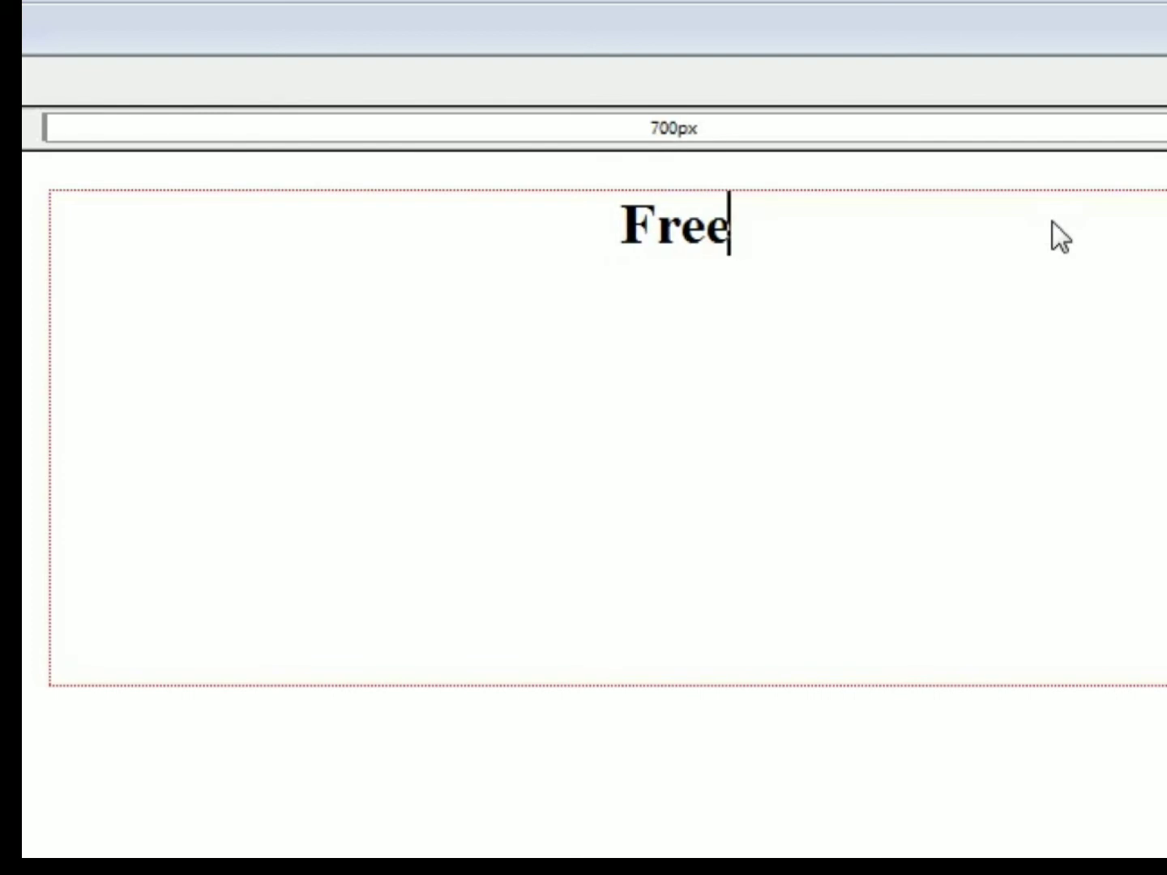
- Begin the headline with the words "Yours Free!"
type("You'r")
key("BackSpace")
key("BackSpace")
type("rs Free! Get")
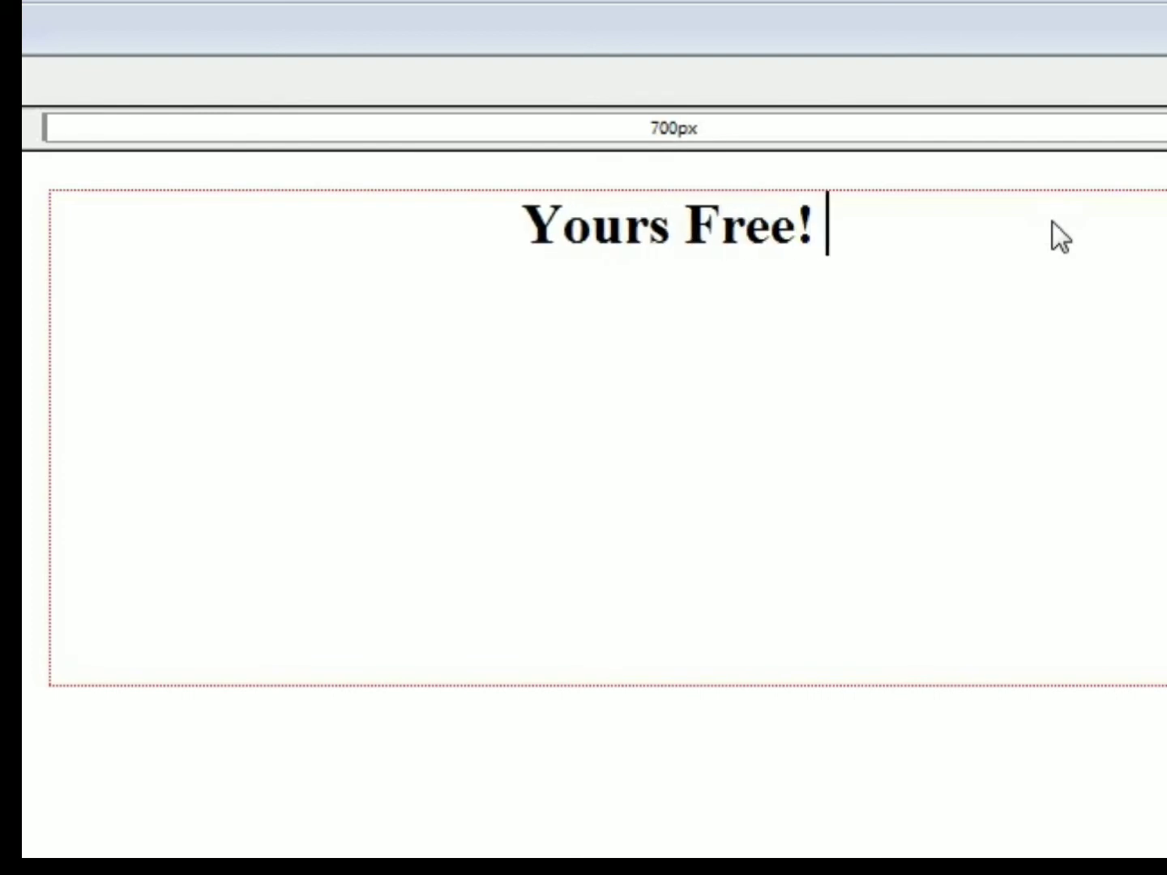
key("BackSpace")
key("BackSpace")
key("BackSpace")
key("BackSpace")
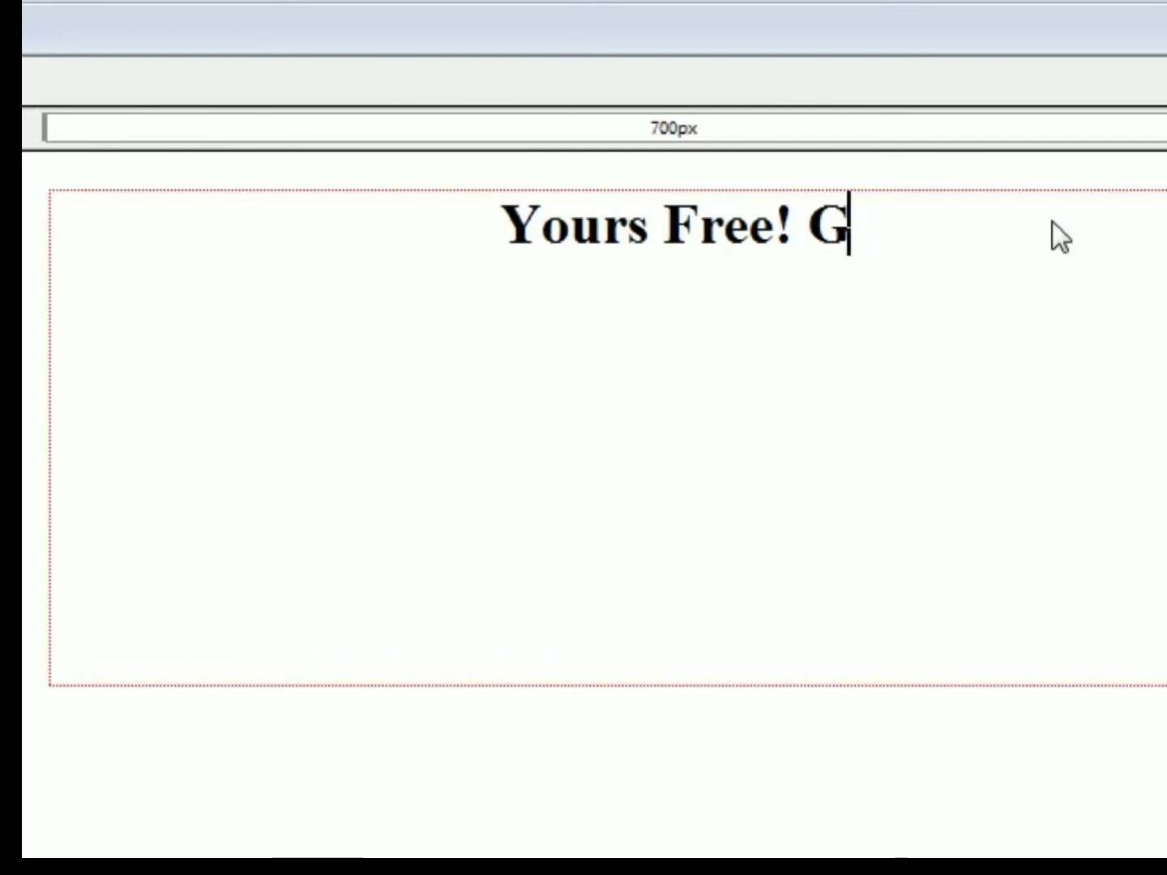
- Continue the headline with "Discover The #1 Secret To Losing Weight In 11 Days Or Less!"
type("Discover T")
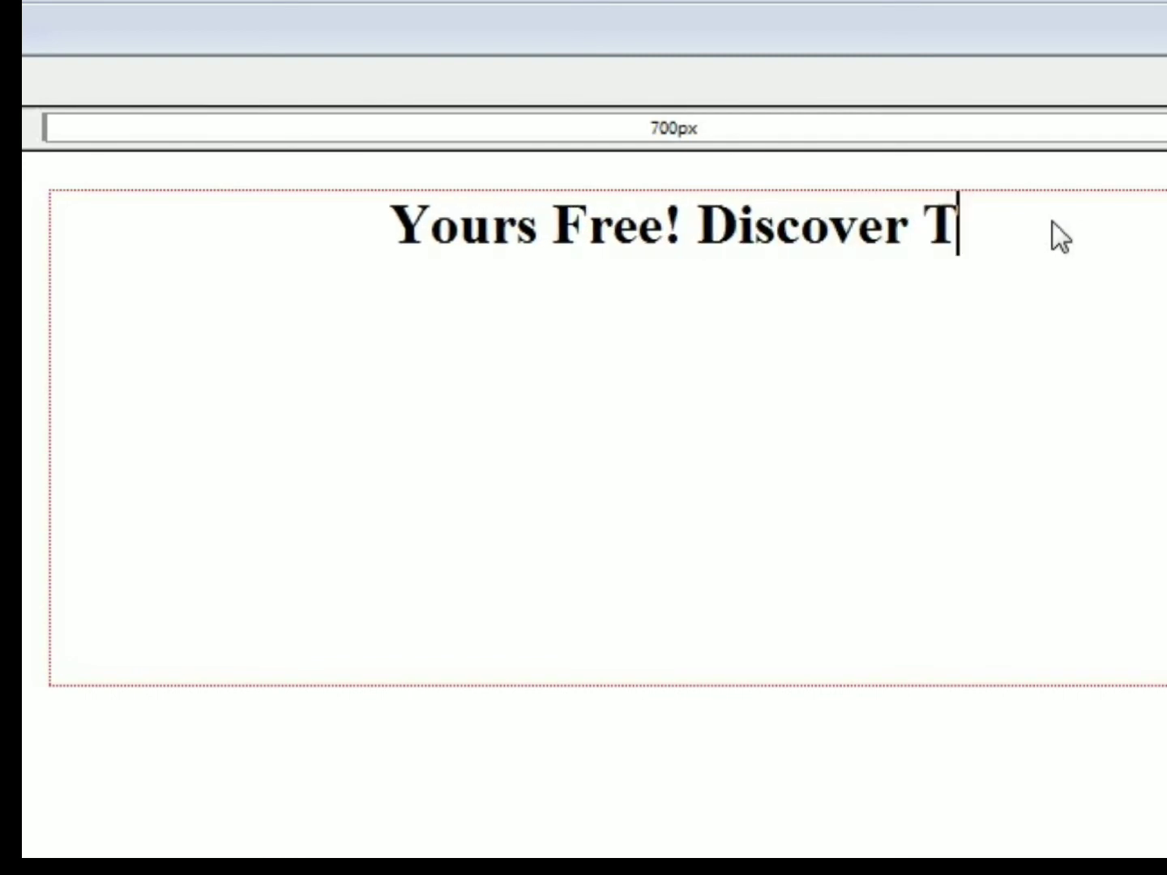
type("he #1 Secret To")
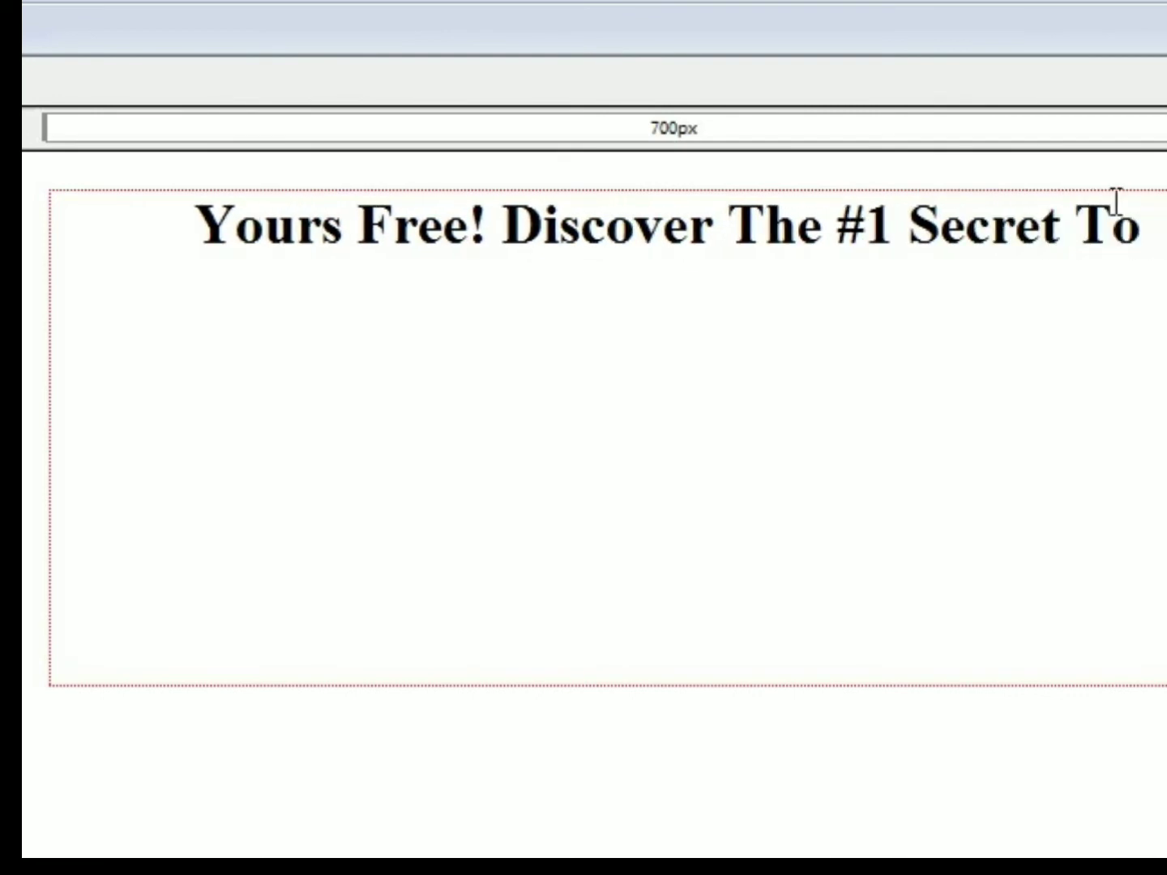
left_click_drag(1145, 217, 633, 231)
left_click(1072, 227)
left_click(1162, 235)
type("Lo")
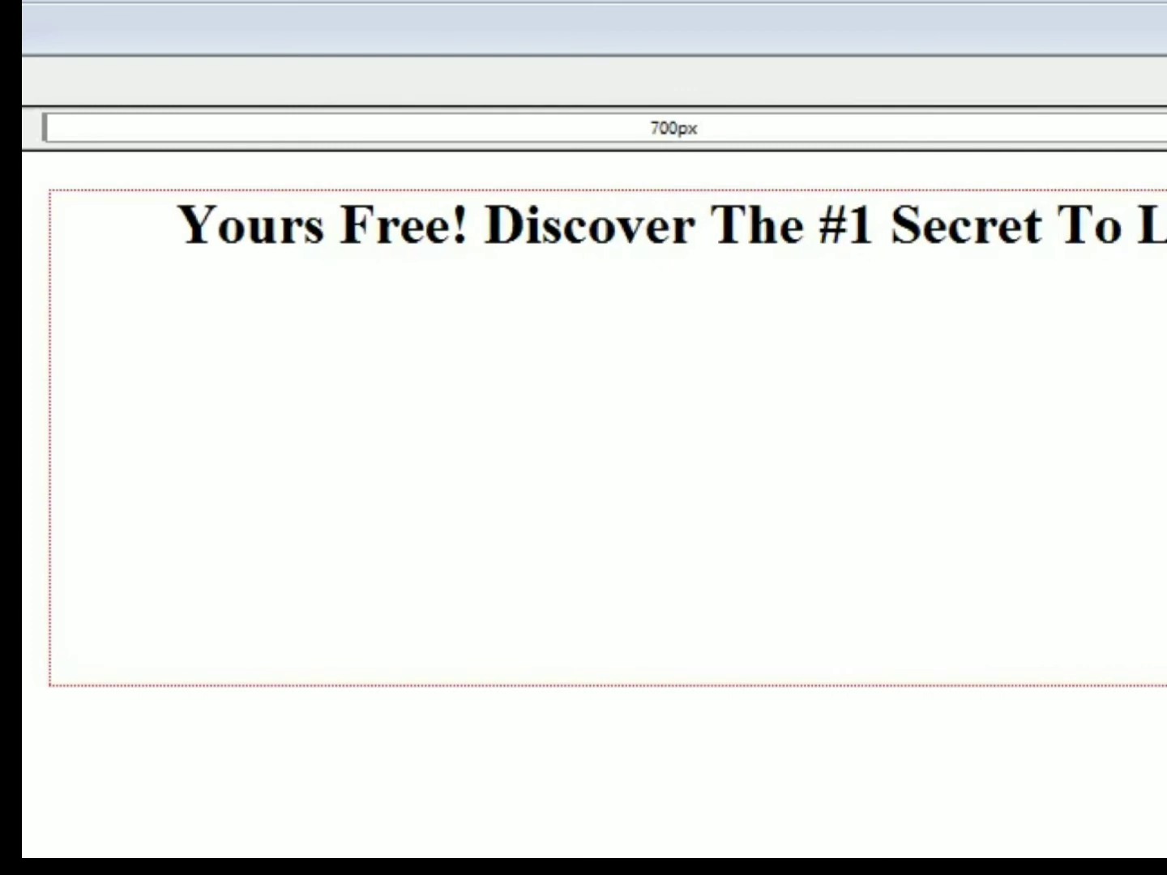
type("sing Weight")
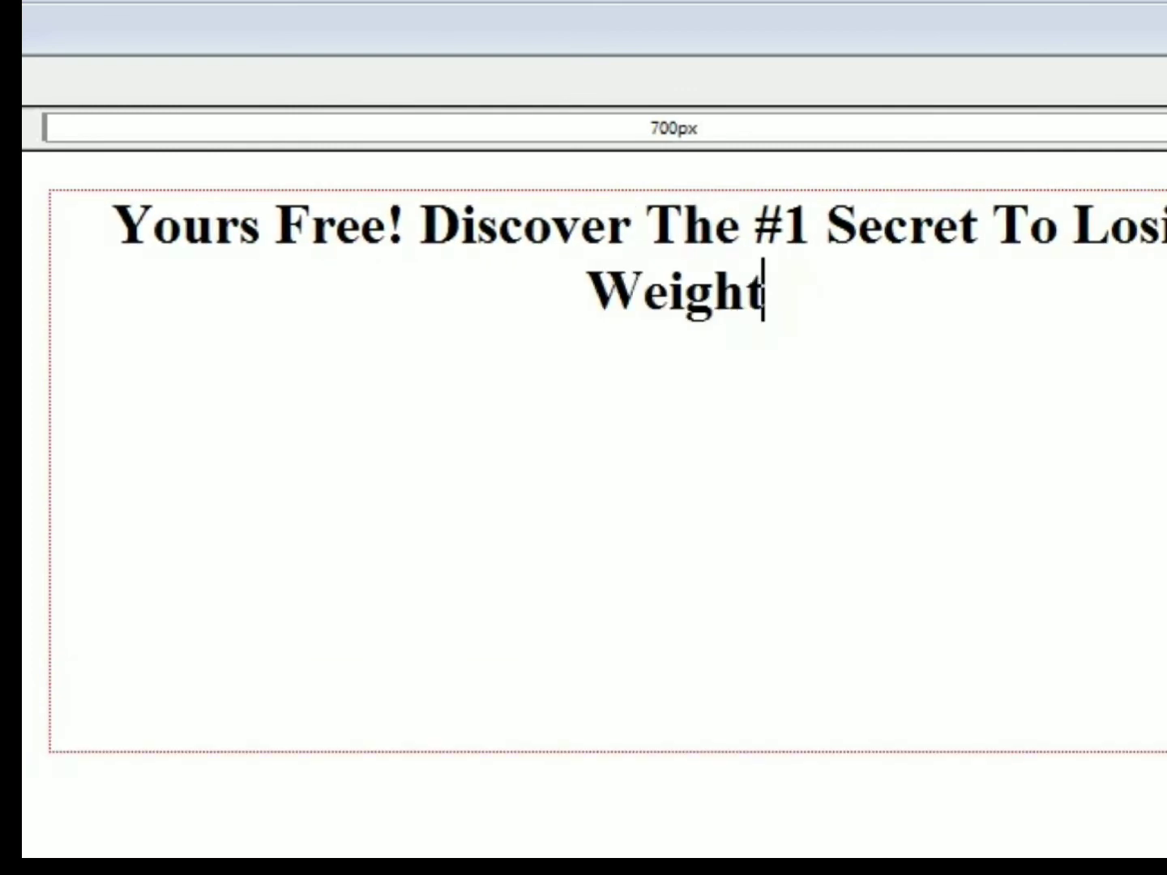
type(" In ")
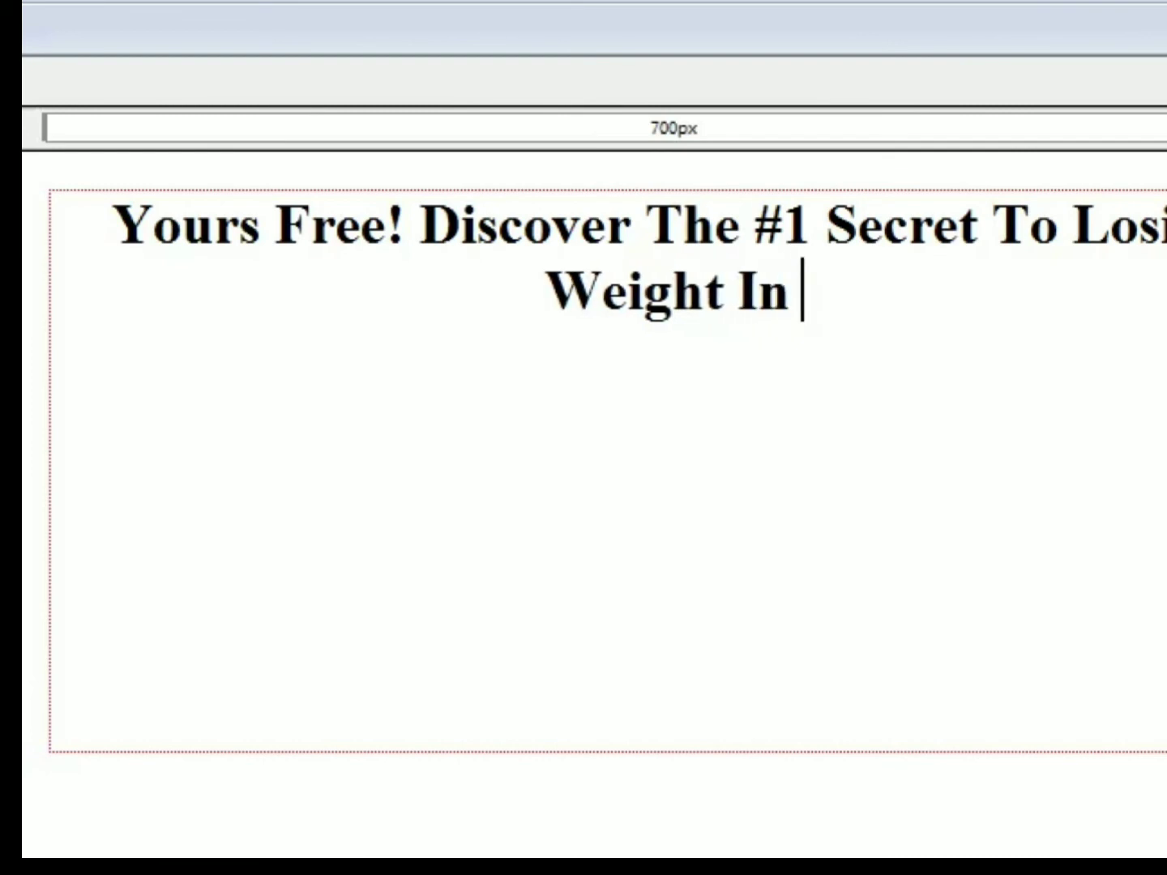
type("11 Days")
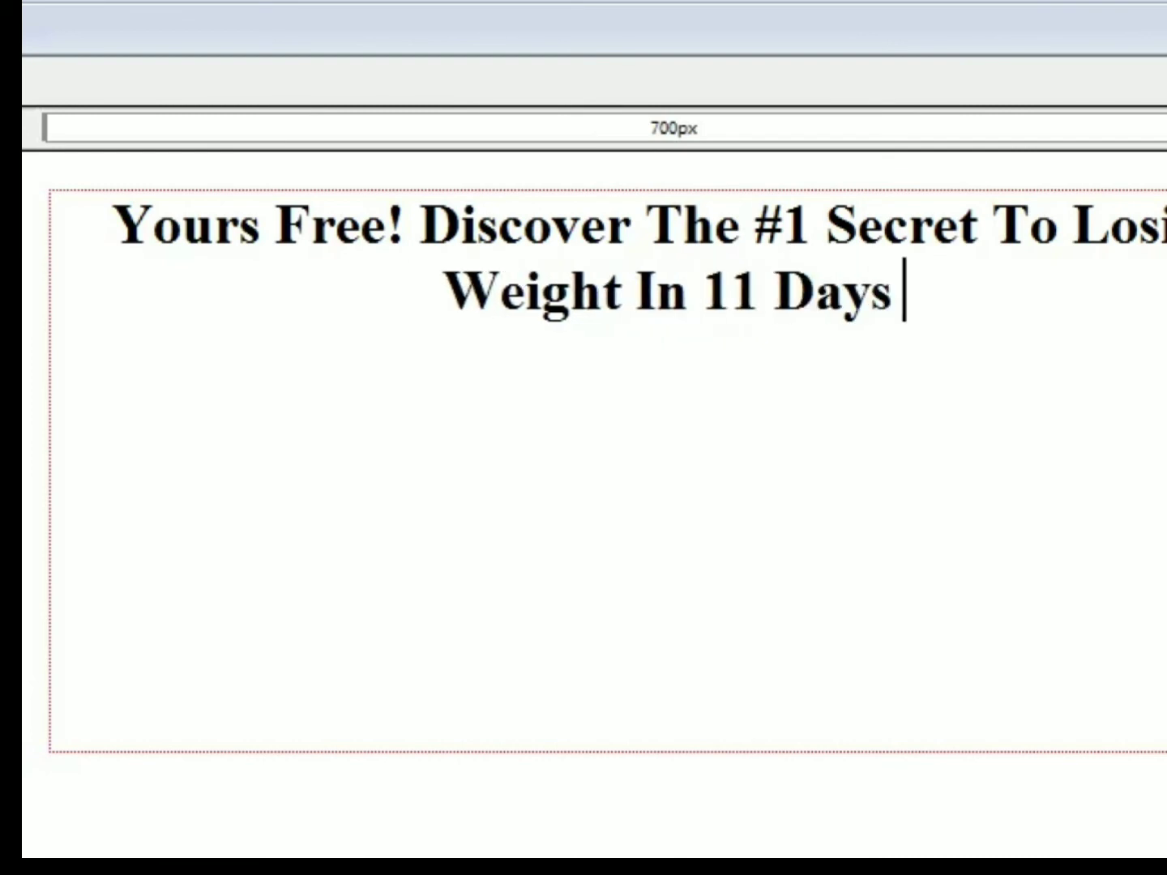
type(" Or Less!@")
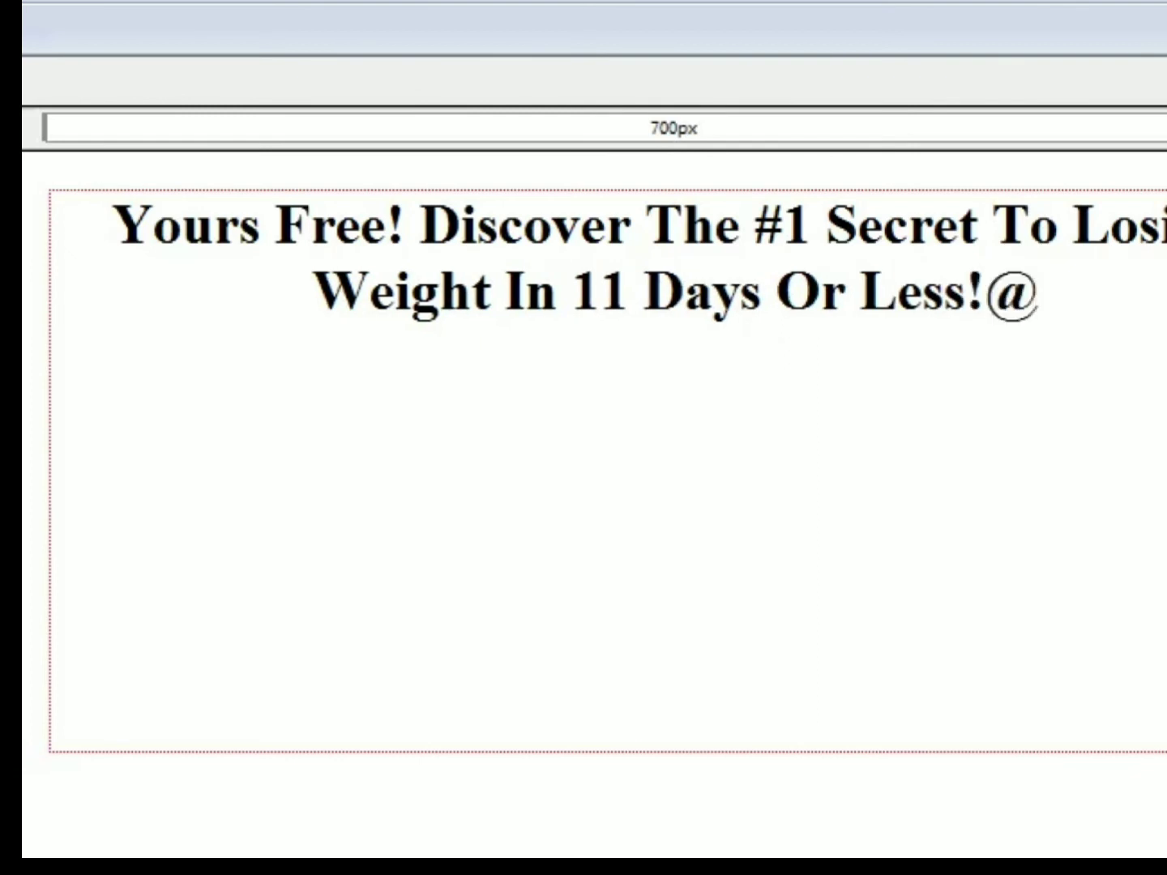
key("BackSpace")
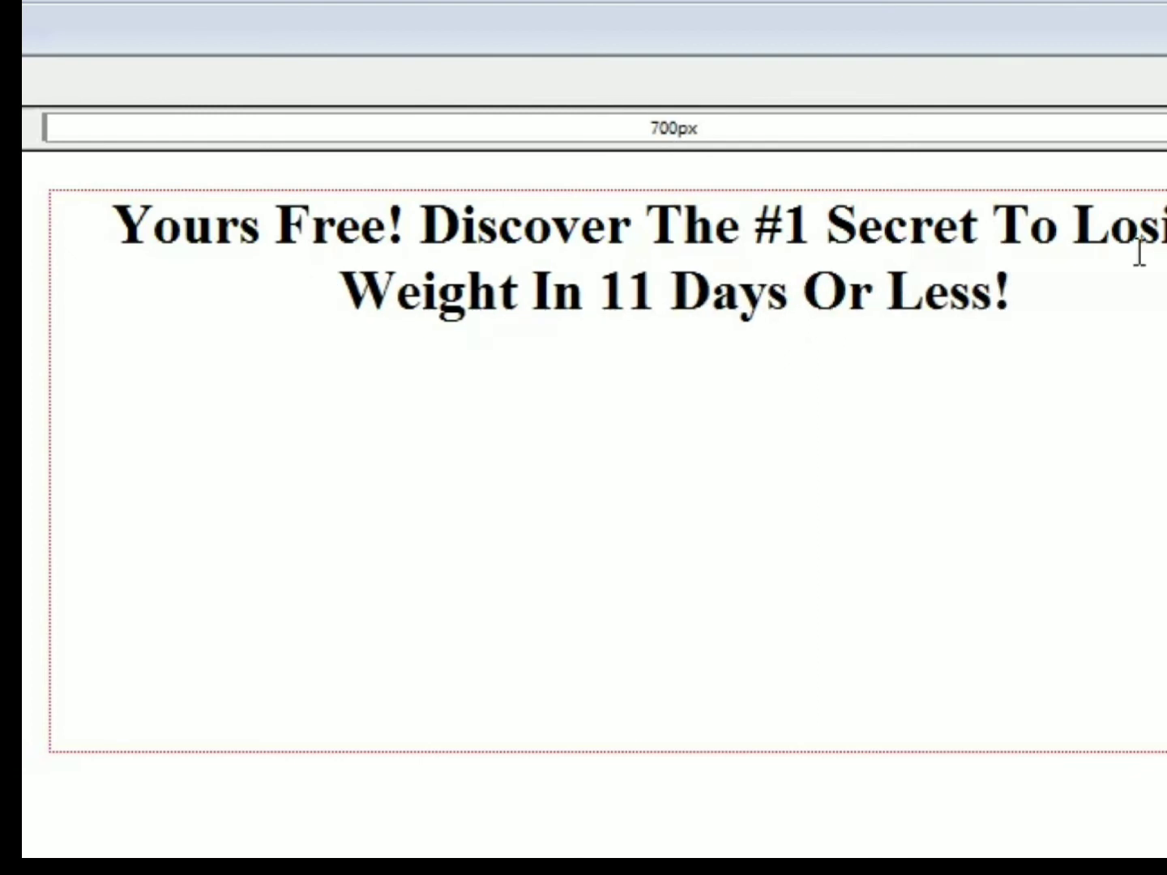
- Replace the word "Weight" in the headline with "Pounds"
left_click_drag(529, 277, 251, 296)
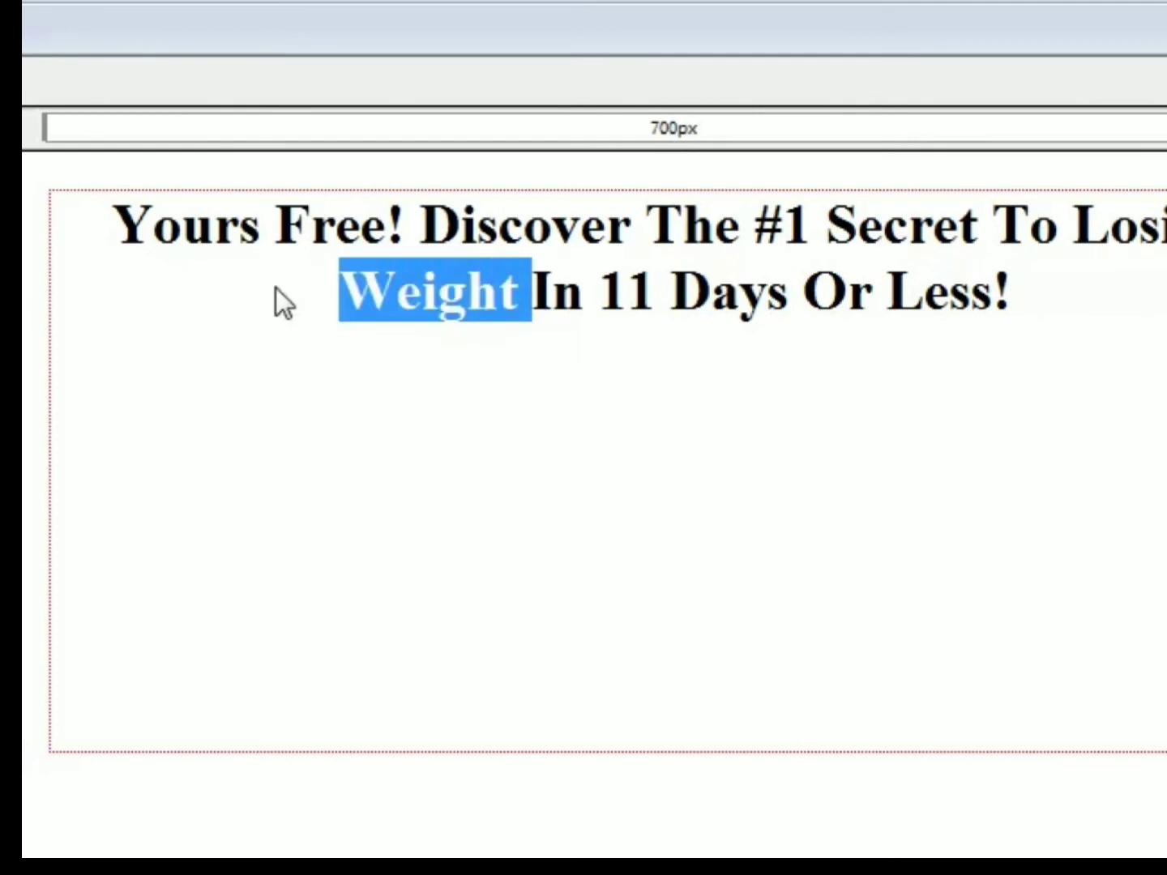
type("Poin")
key("BackSpace")
key("BackSpace")
type("unds")
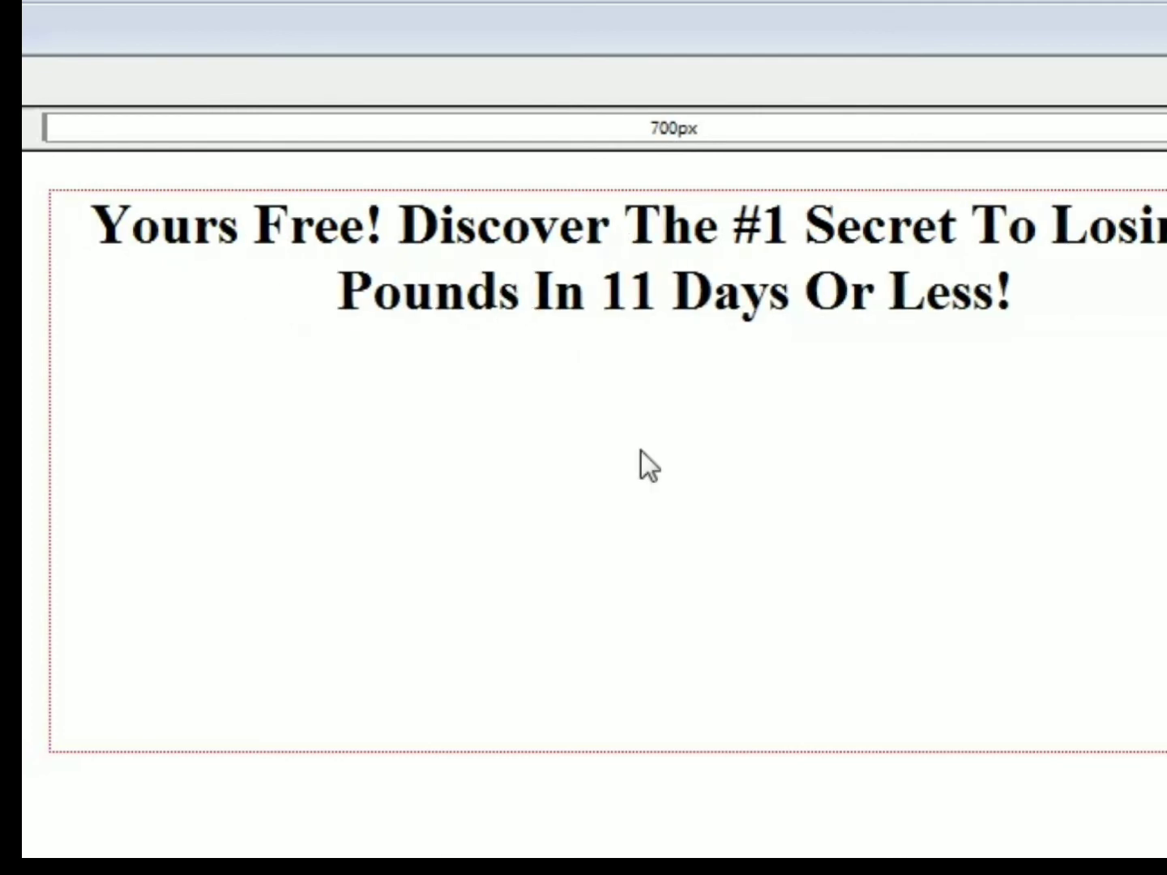
- Add a new line below the headline and insert a table with 1 row and 2 columns there
left_click(1147, 275)
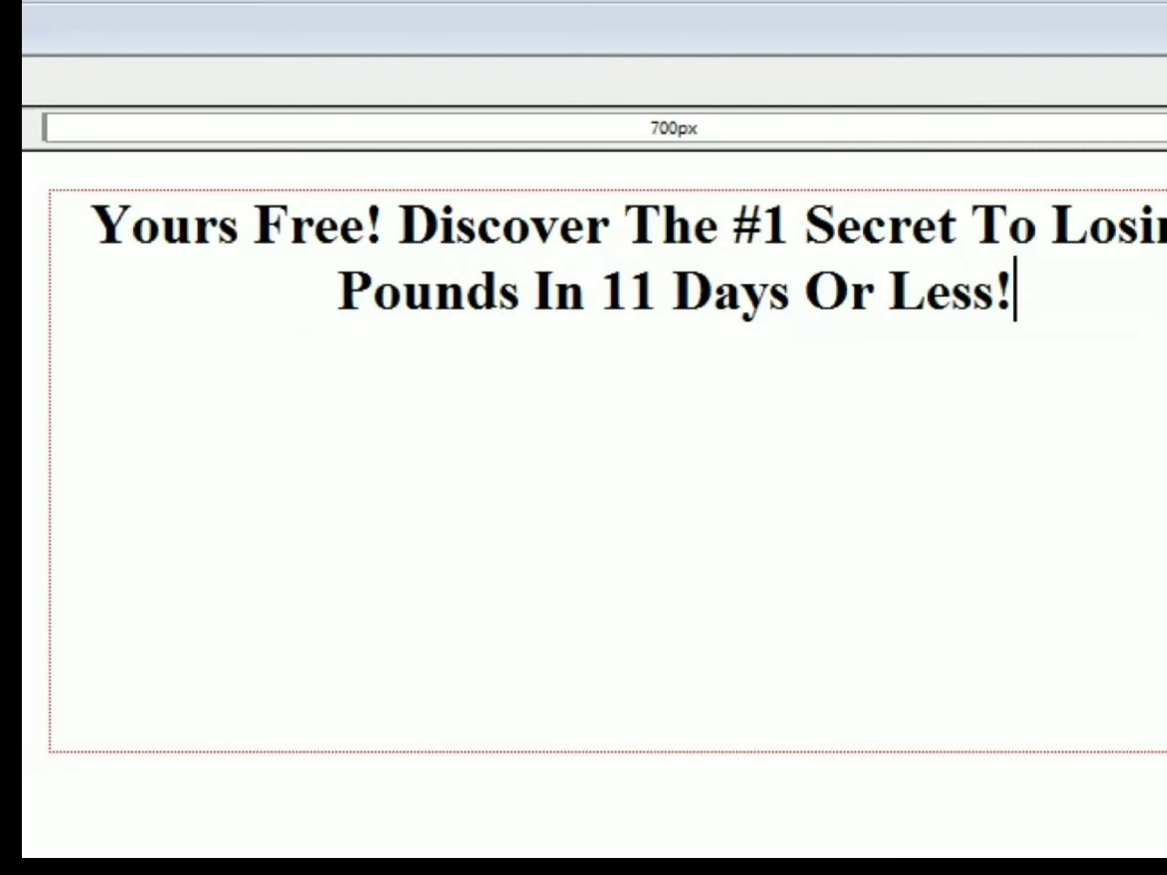
key("Return")
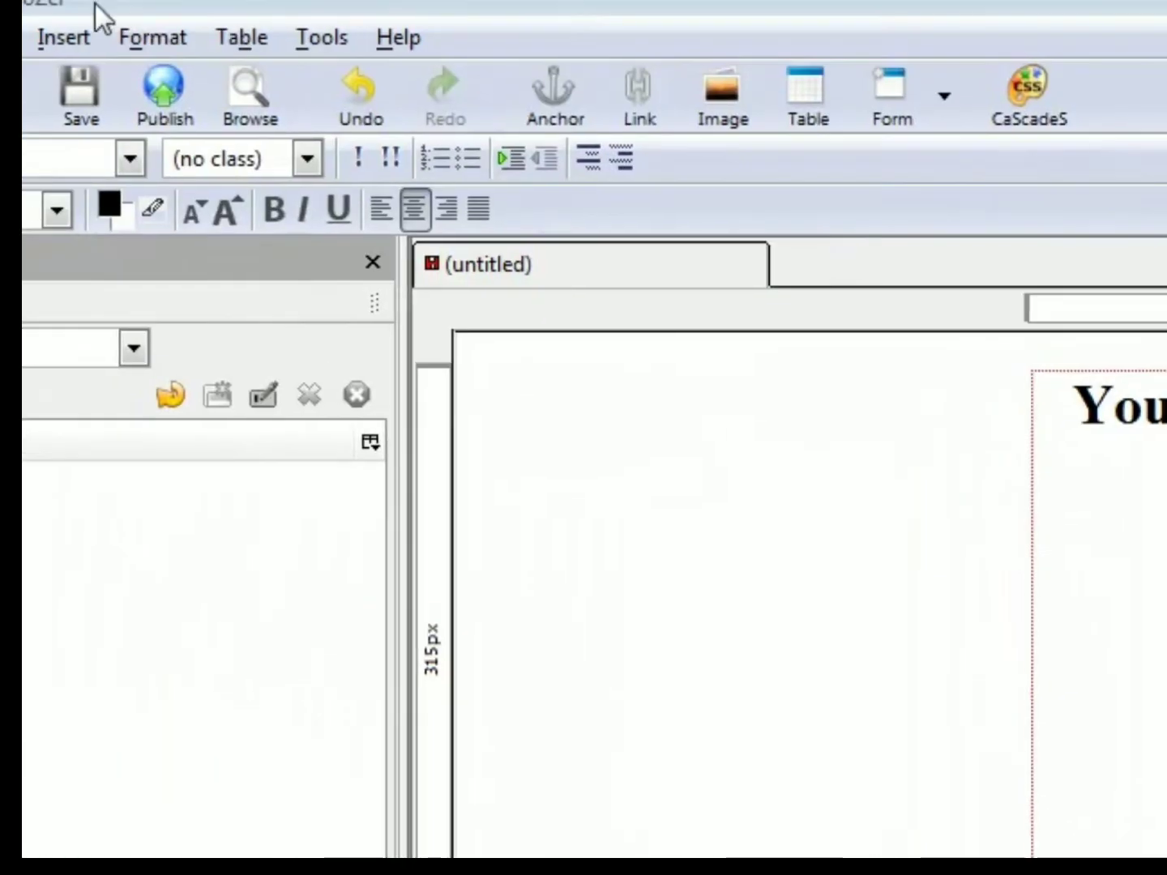
left_click(222, 35)
mouse_move(259, 77)
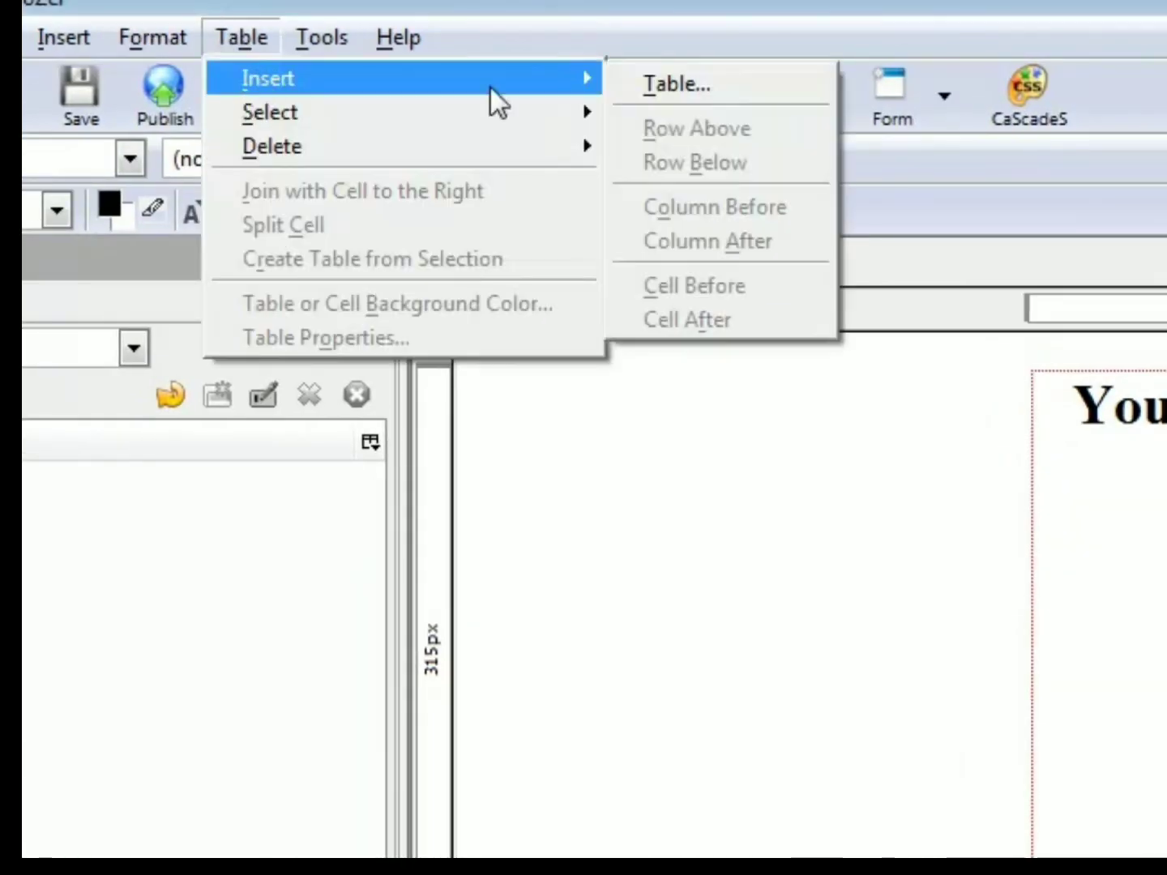
left_click(770, 84)
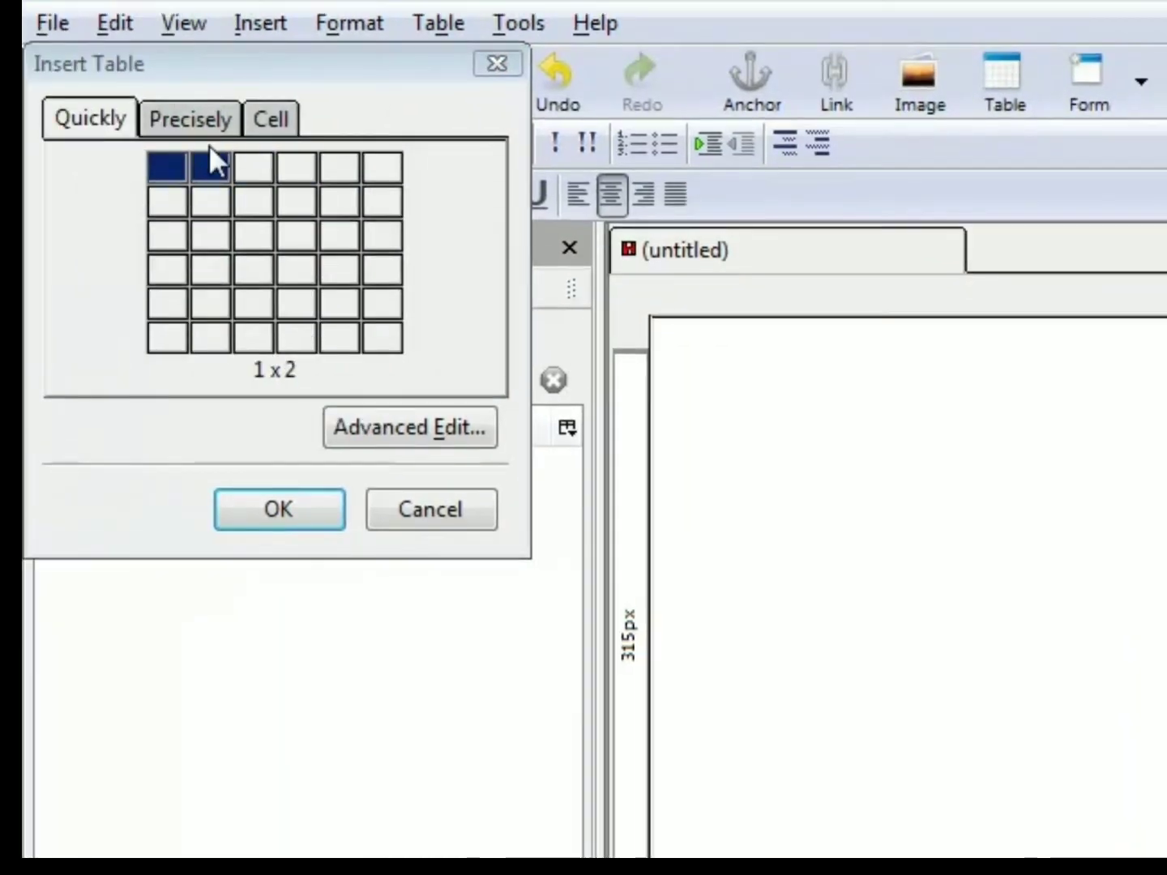
left_click(215, 162)
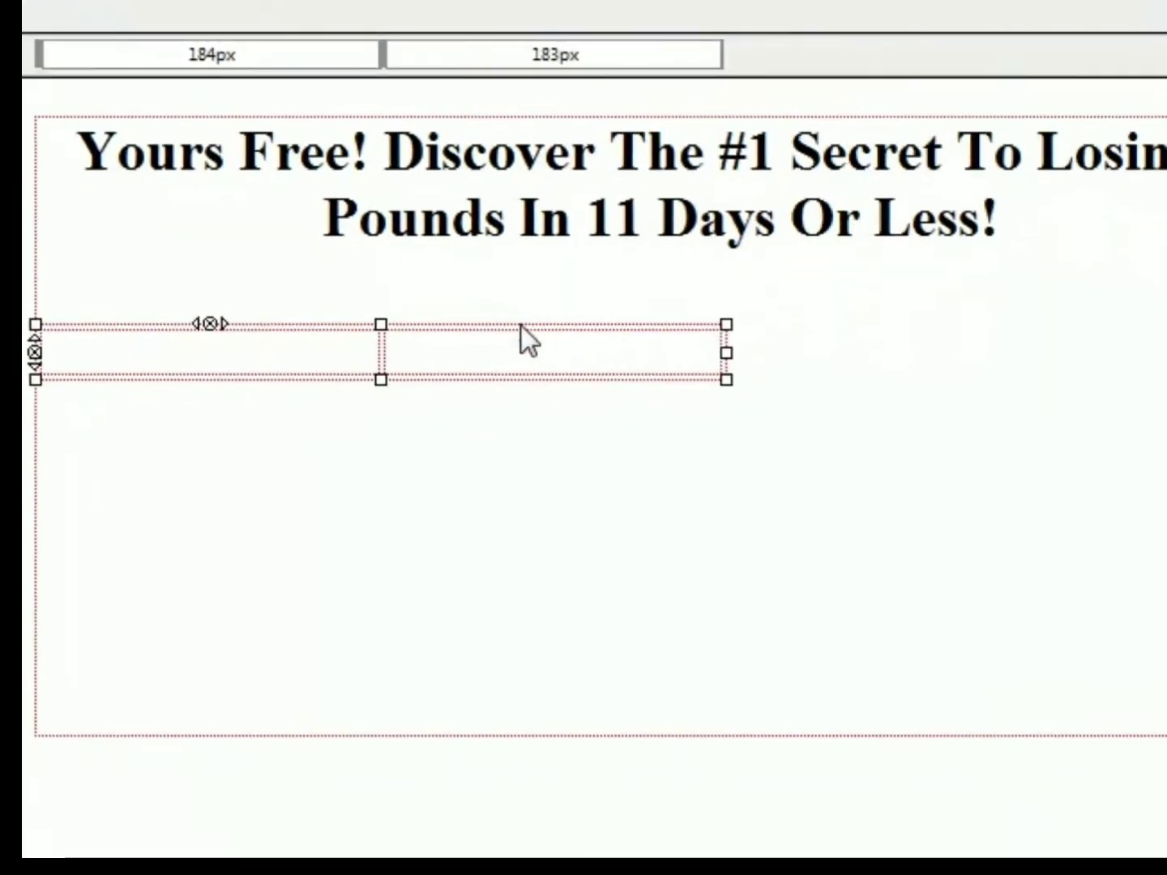
- Set the table alignment of the new two-column table to Center in its table properties
left_click(521, 325)
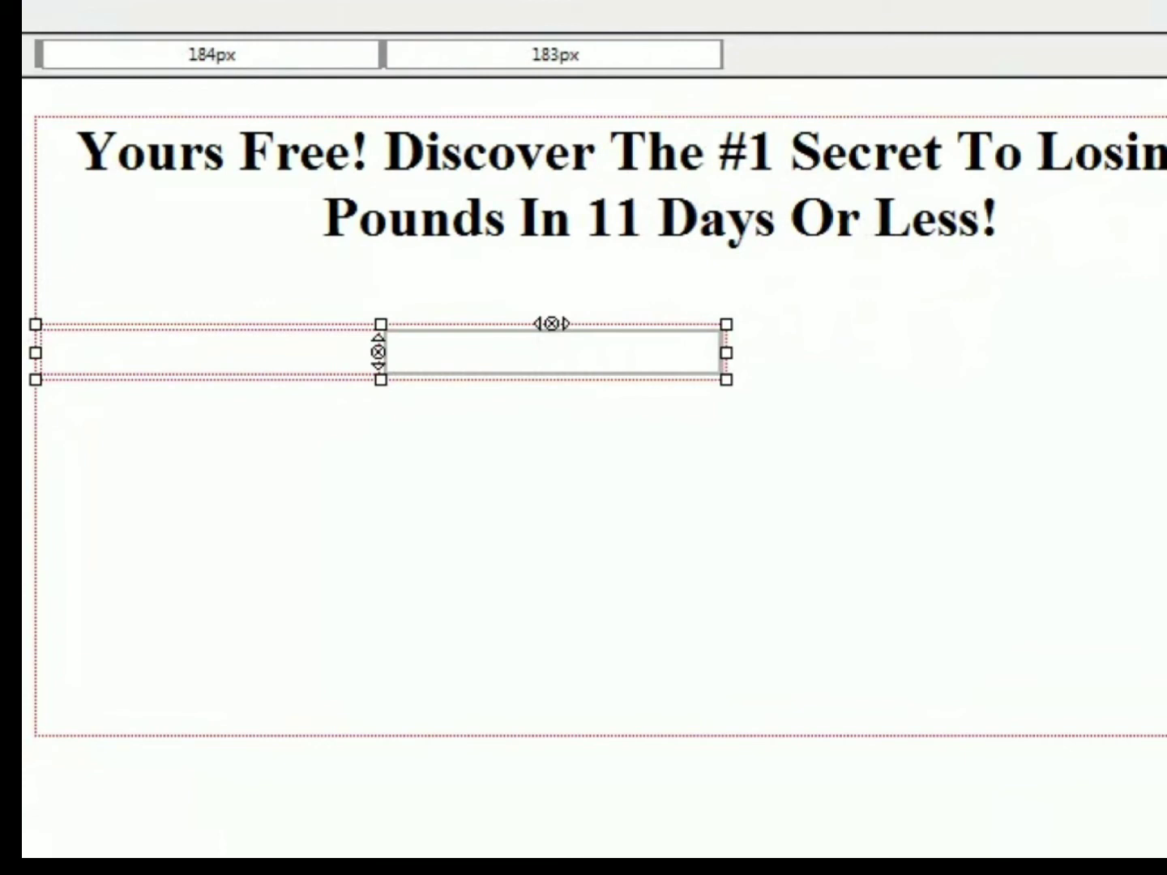
left_click_drag(0, 0, 690, 41)
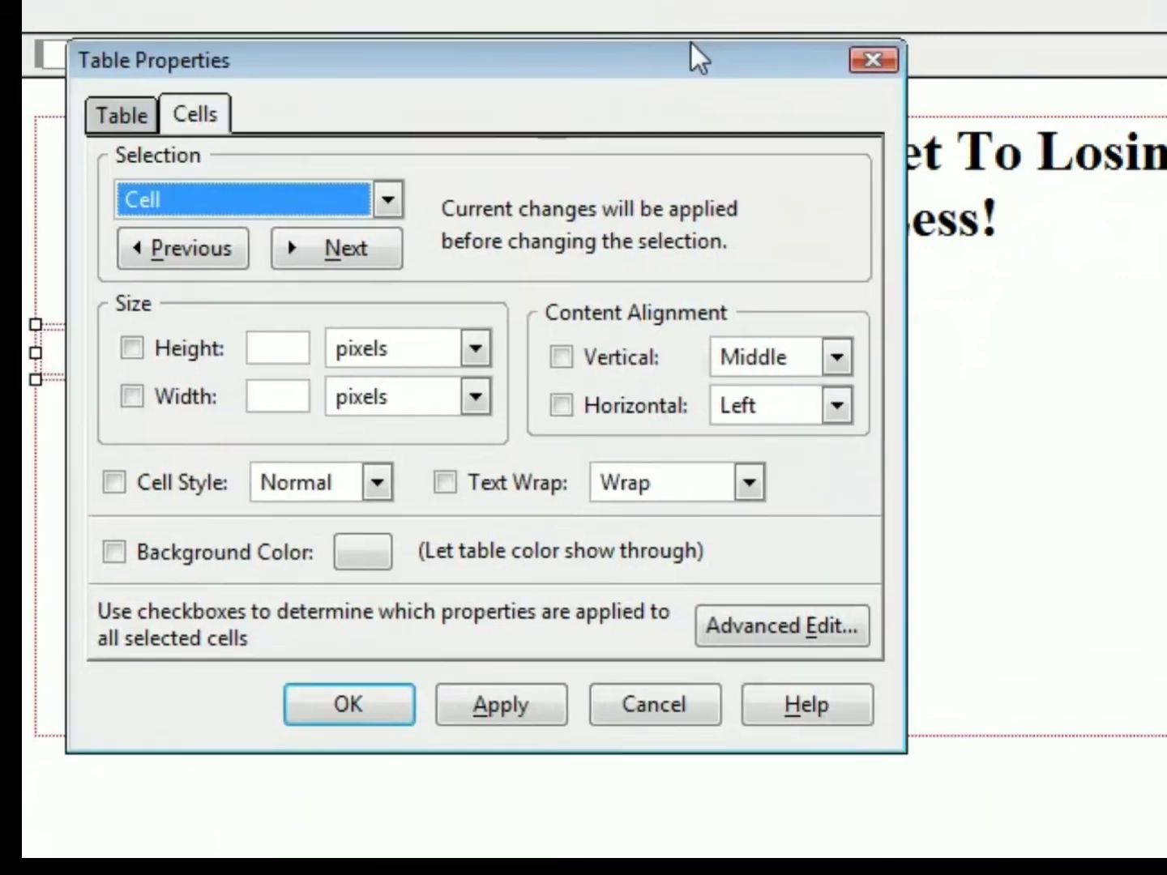
left_click(120, 115)
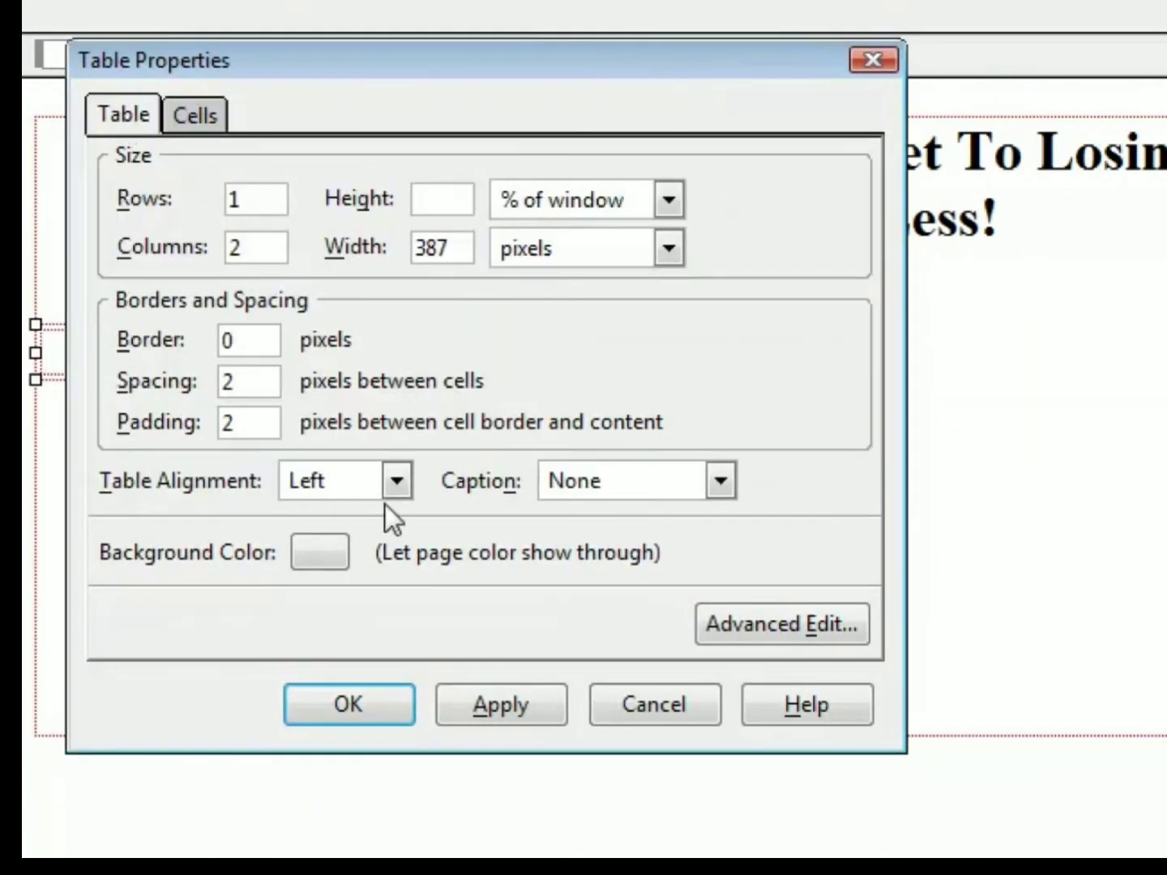
left_click(396, 483)
left_click(365, 551)
left_click(514, 706)
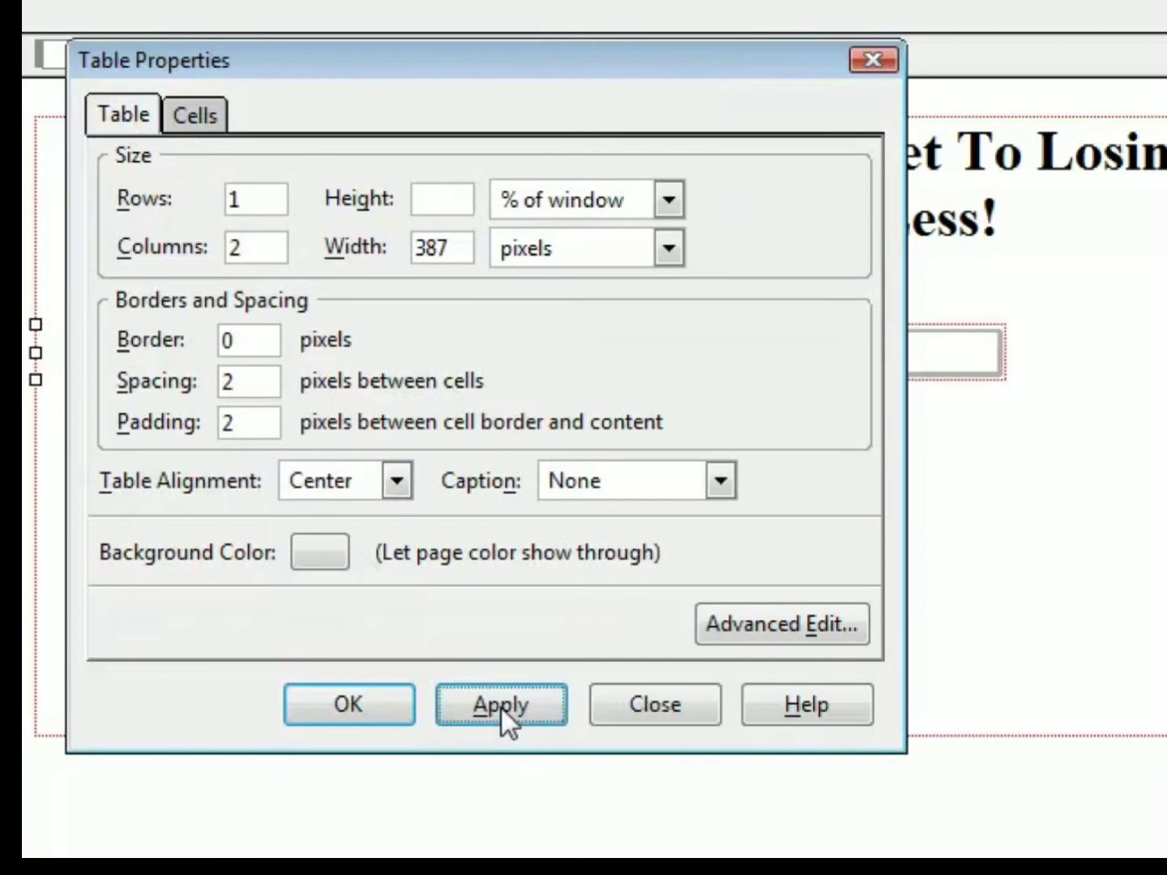
left_click(324, 702)
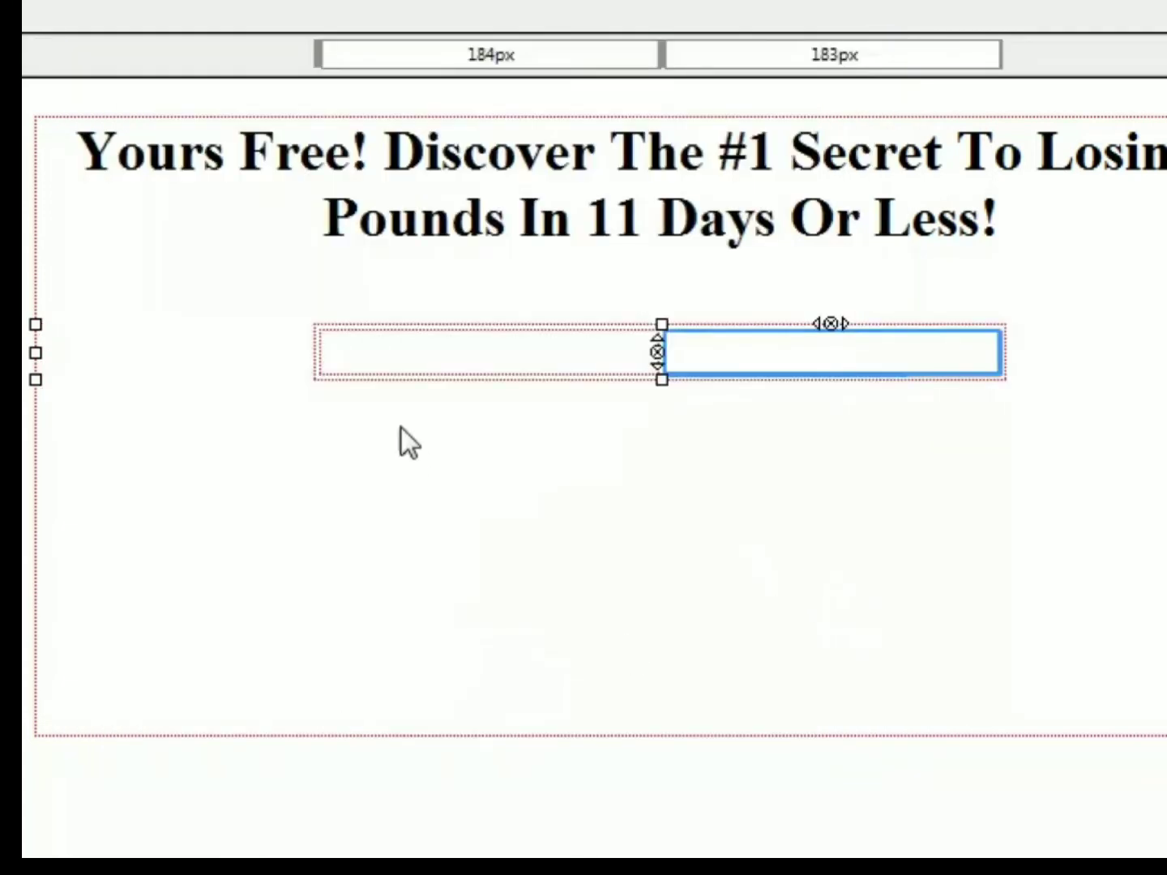
- Widen the two-column table so that its columns are about 109 px and 516 px wide
left_click(316, 356)
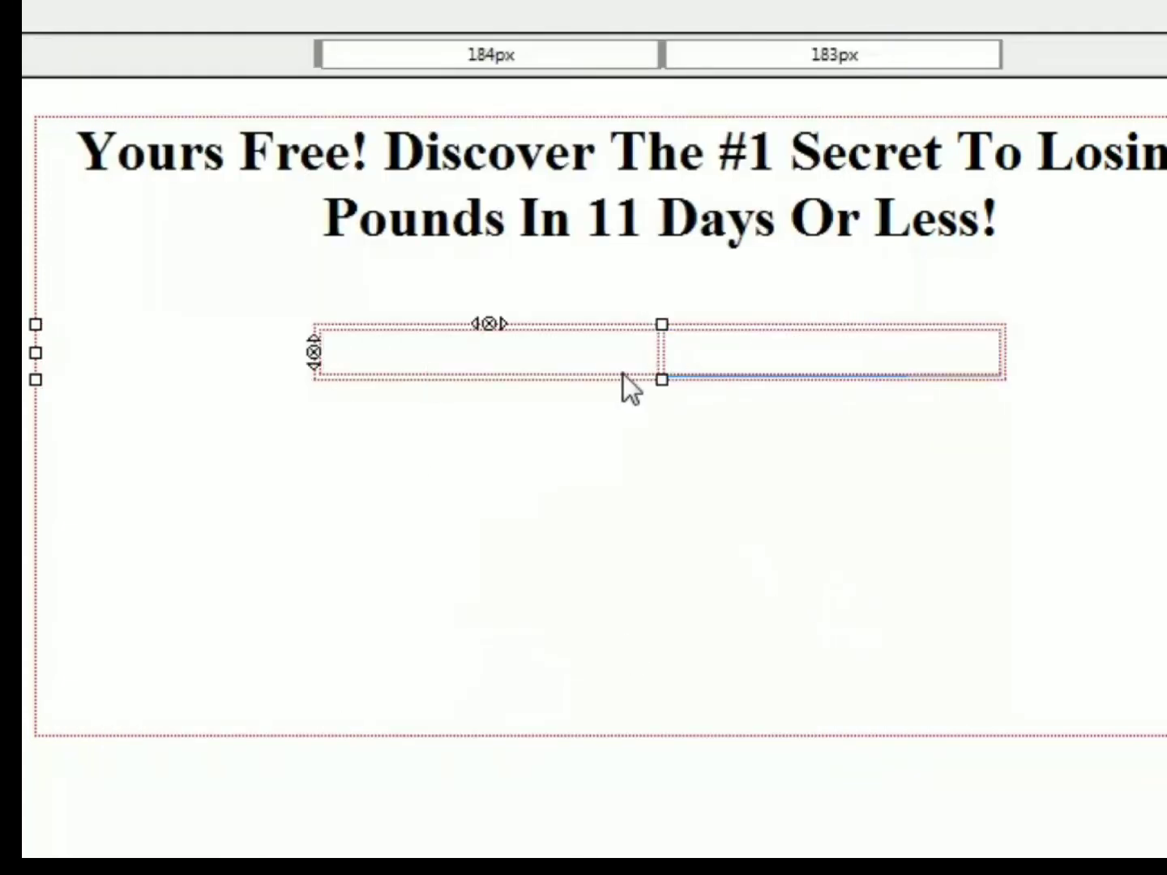
left_click_drag(320, 50, 302, 56)
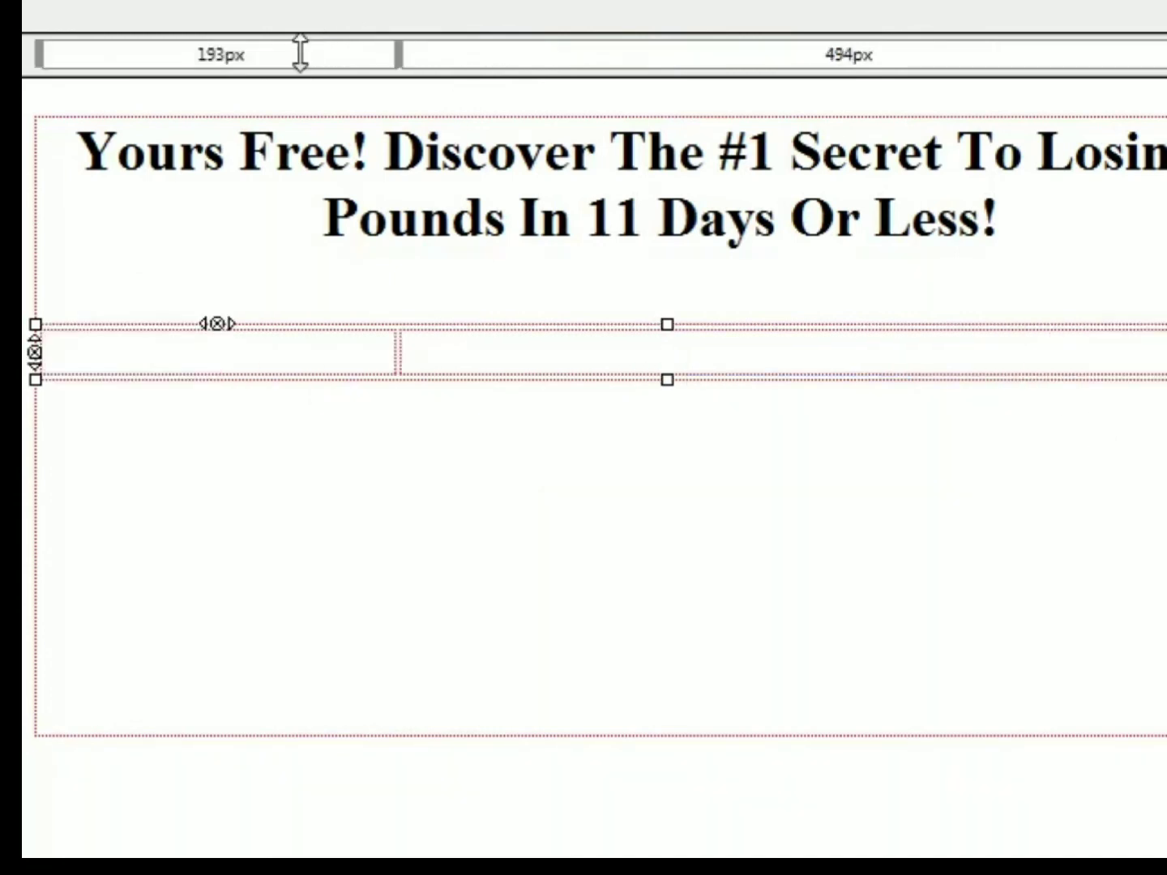
left_click_drag(1165, 351, 1046, 359)
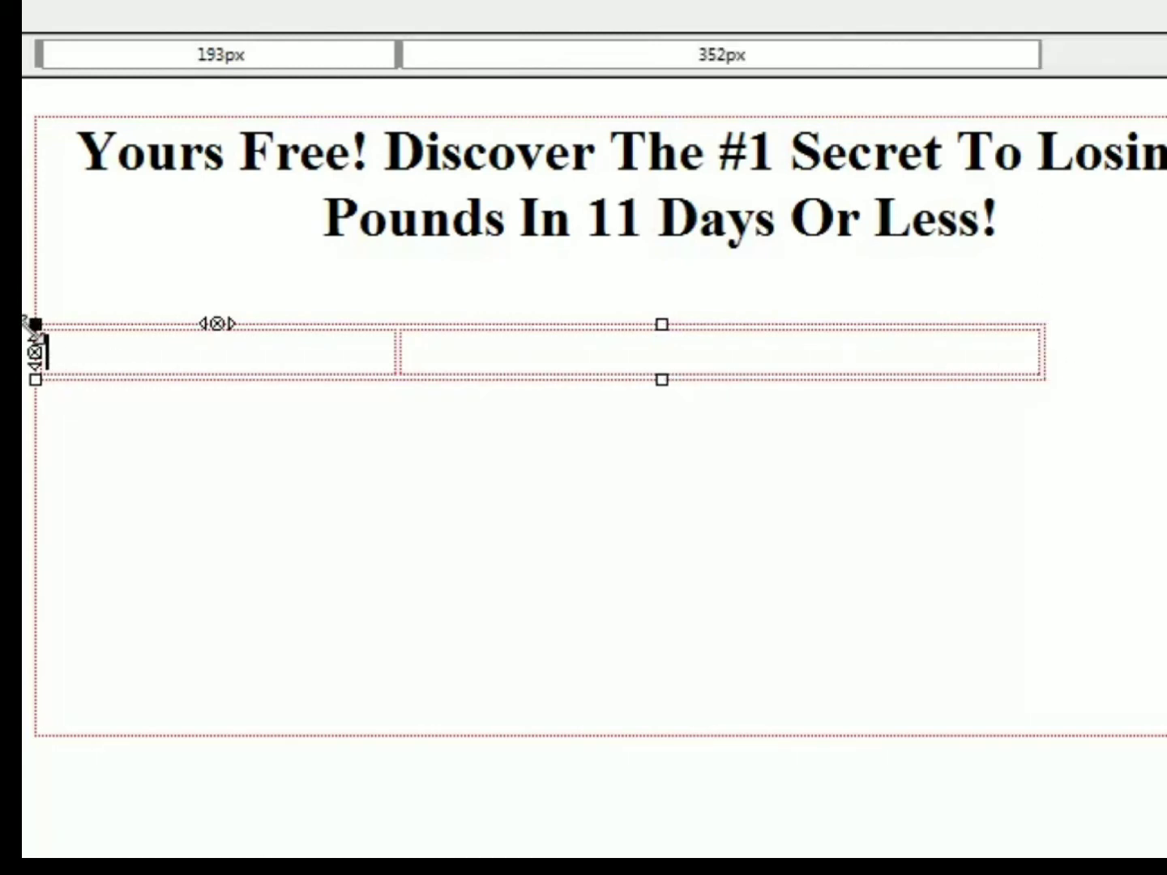
left_click_drag(37, 52, 195, 57)
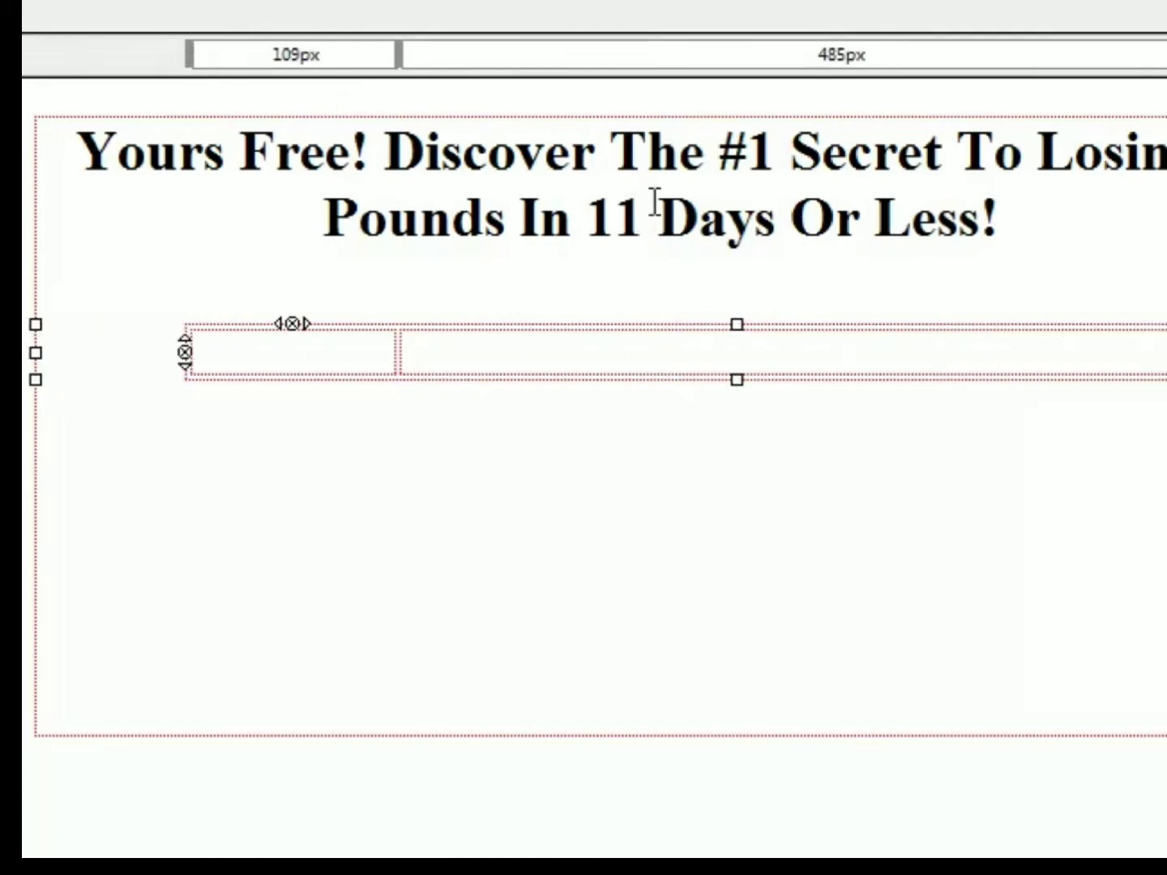
left_click_drag(1166, 351, 1151, 354)
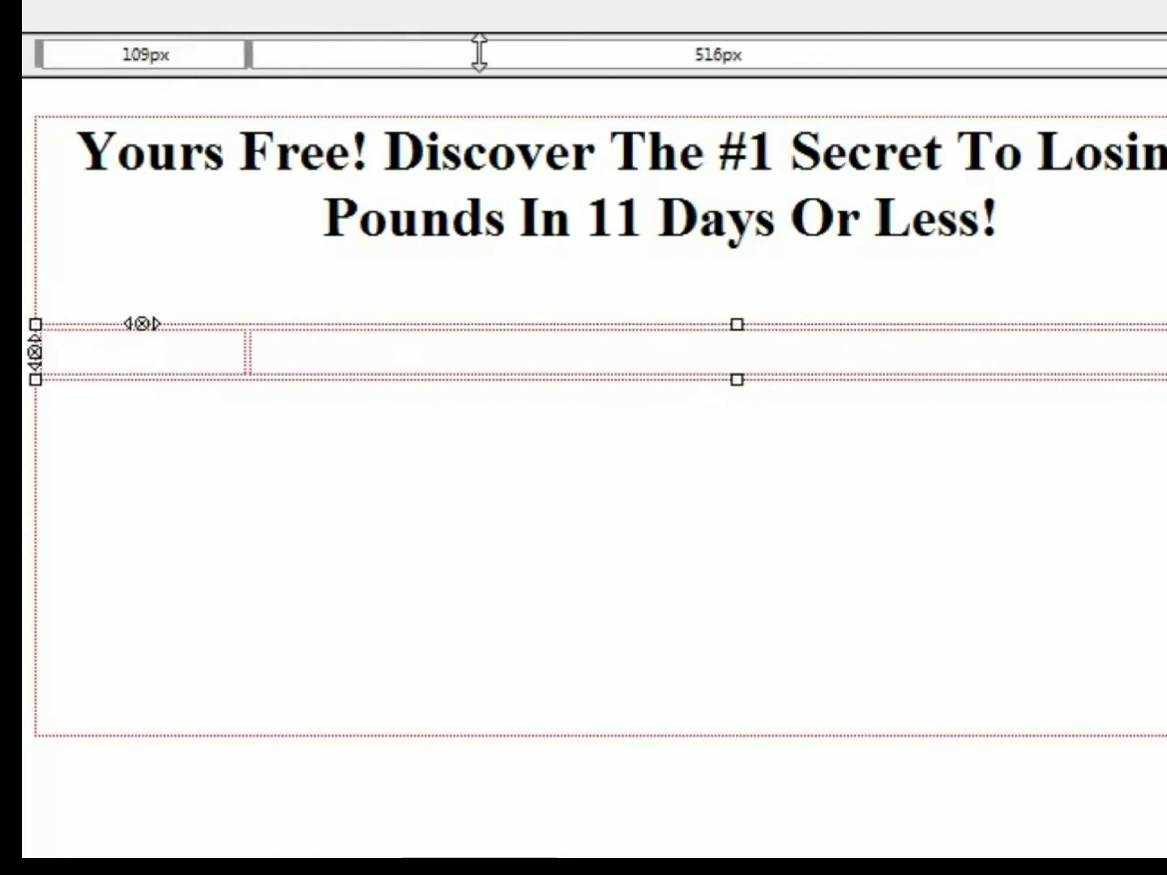
- Resize the two-column table to column widths of about 273 px and 296 px and place the text cursor in its first cell
left_click_drag(244, 53, 588, 62)
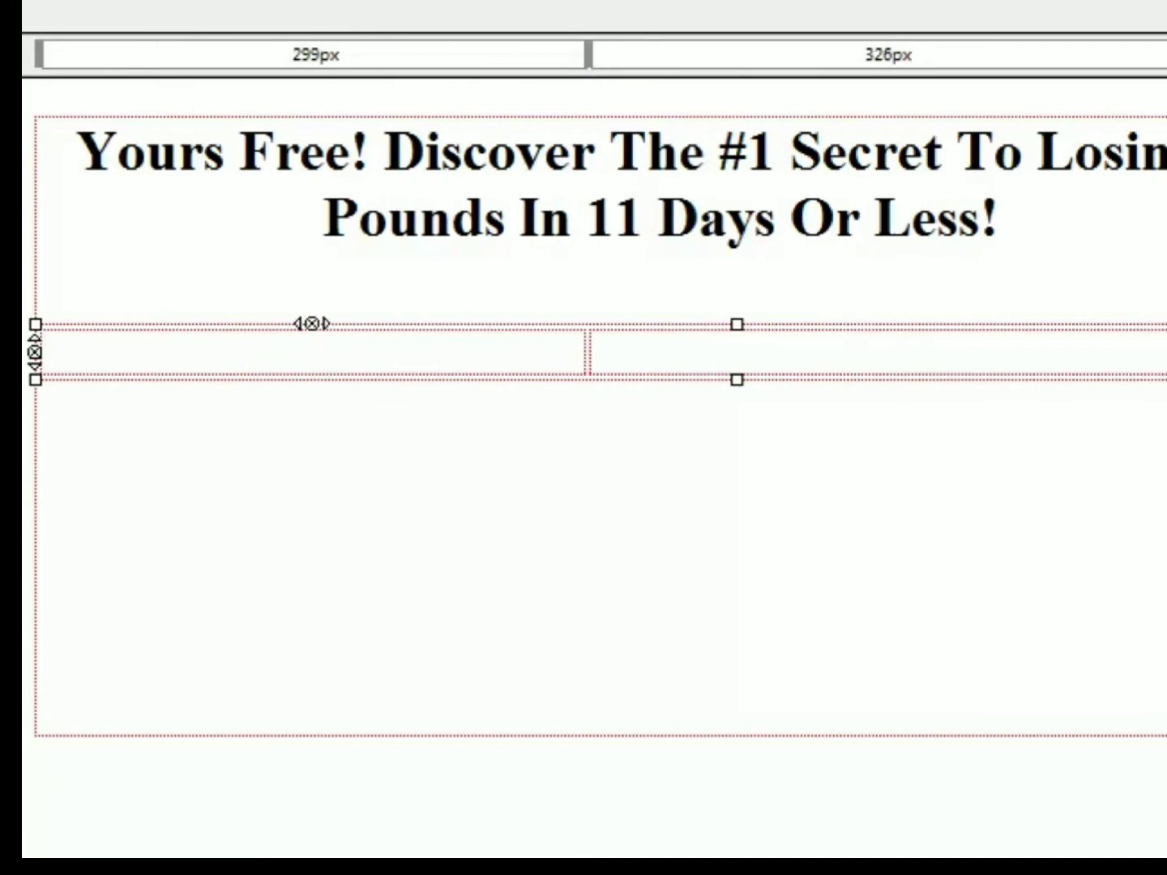
left_click(631, 353)
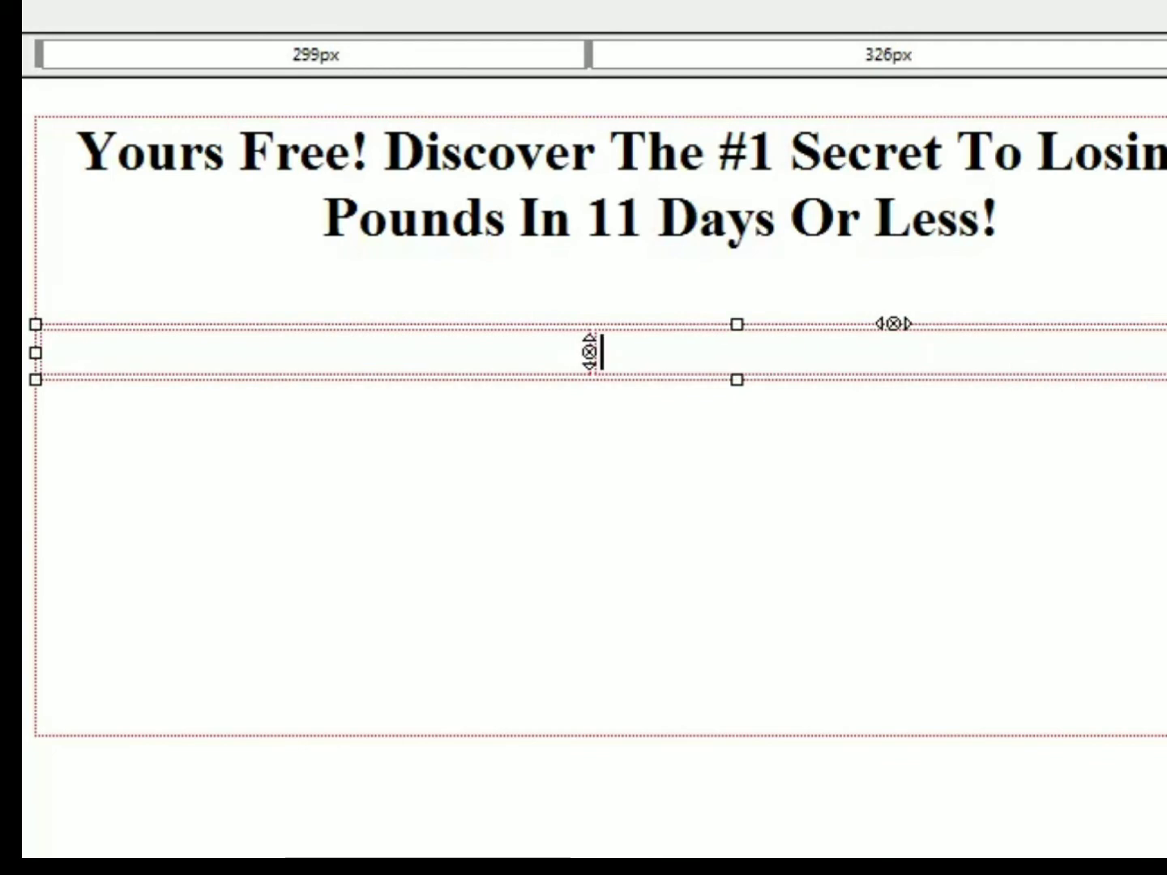
left_click_drag(1166, 353, 1088, 357)
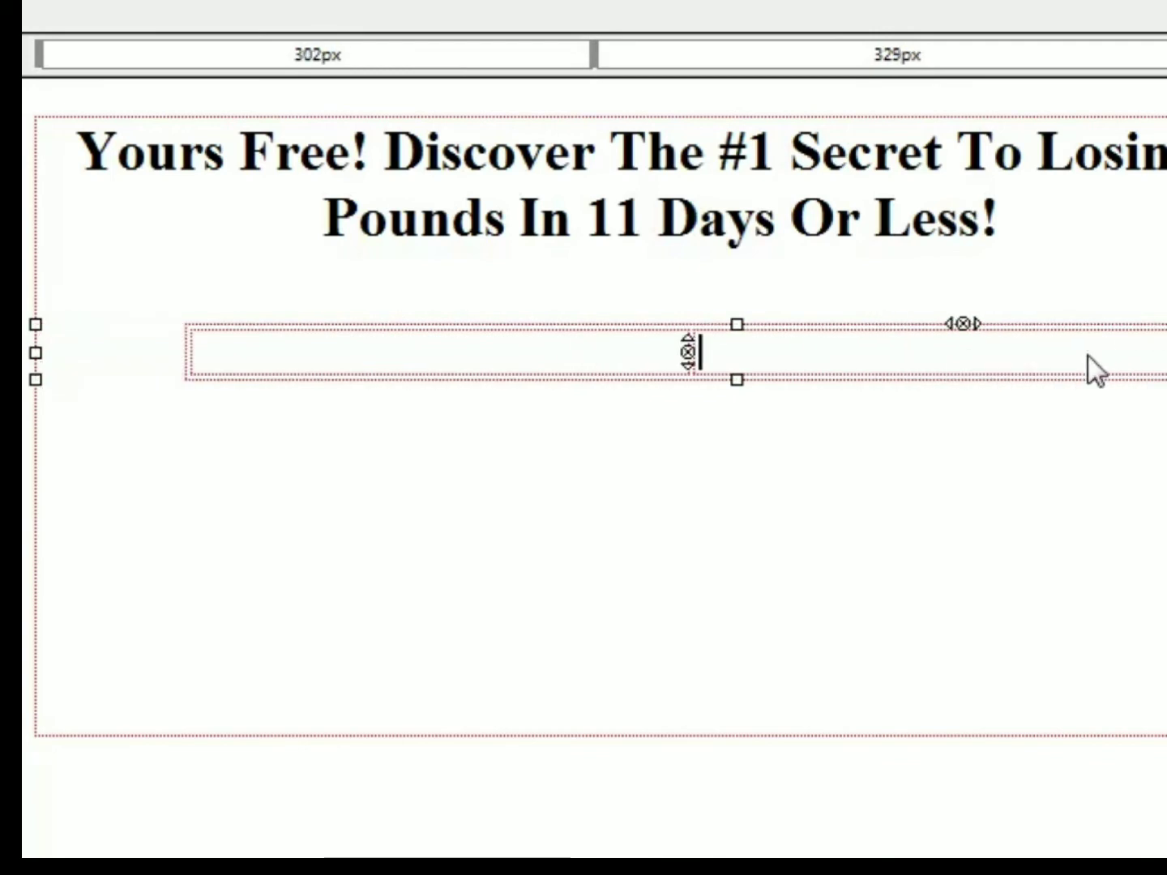
left_click(498, 362)
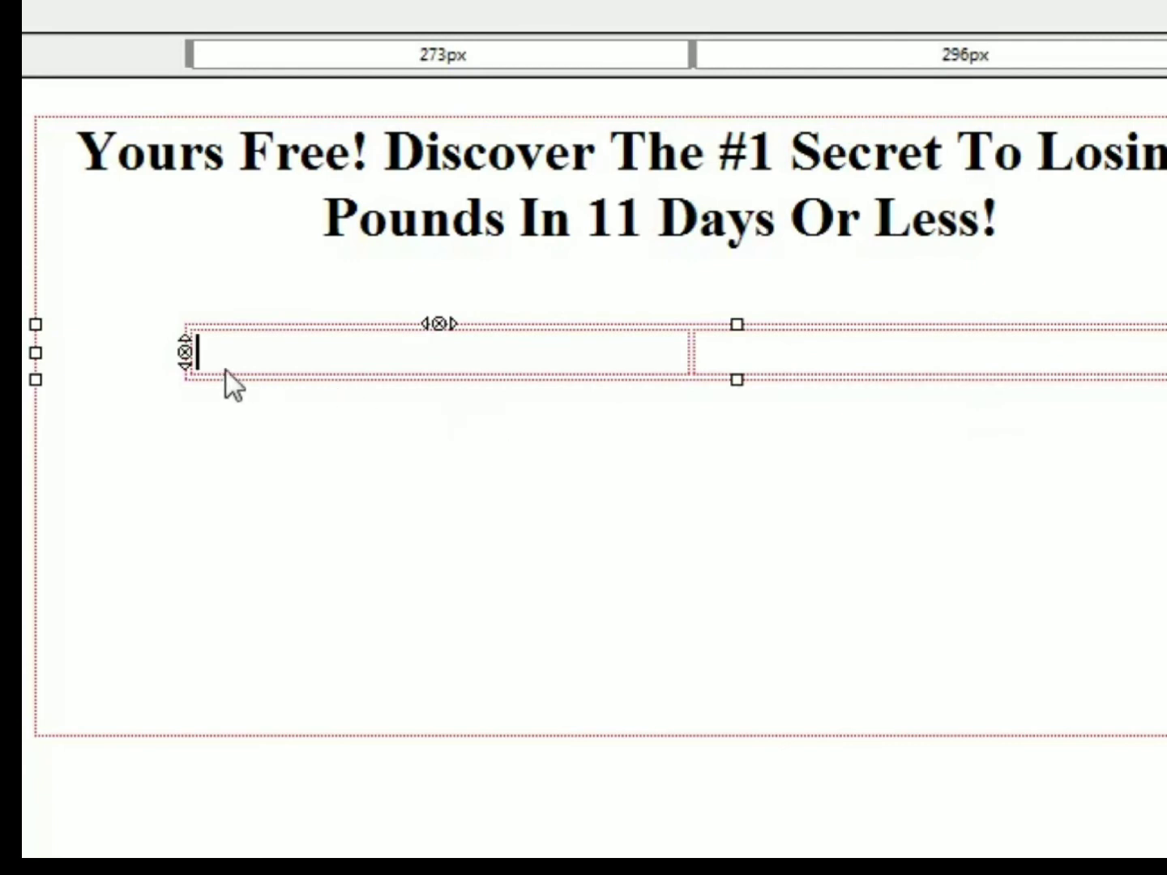
- Paste the AWeber web form code into the second cell of the two-column table in the page's HTML source
left_click_drag(36, 352, 34, 351)
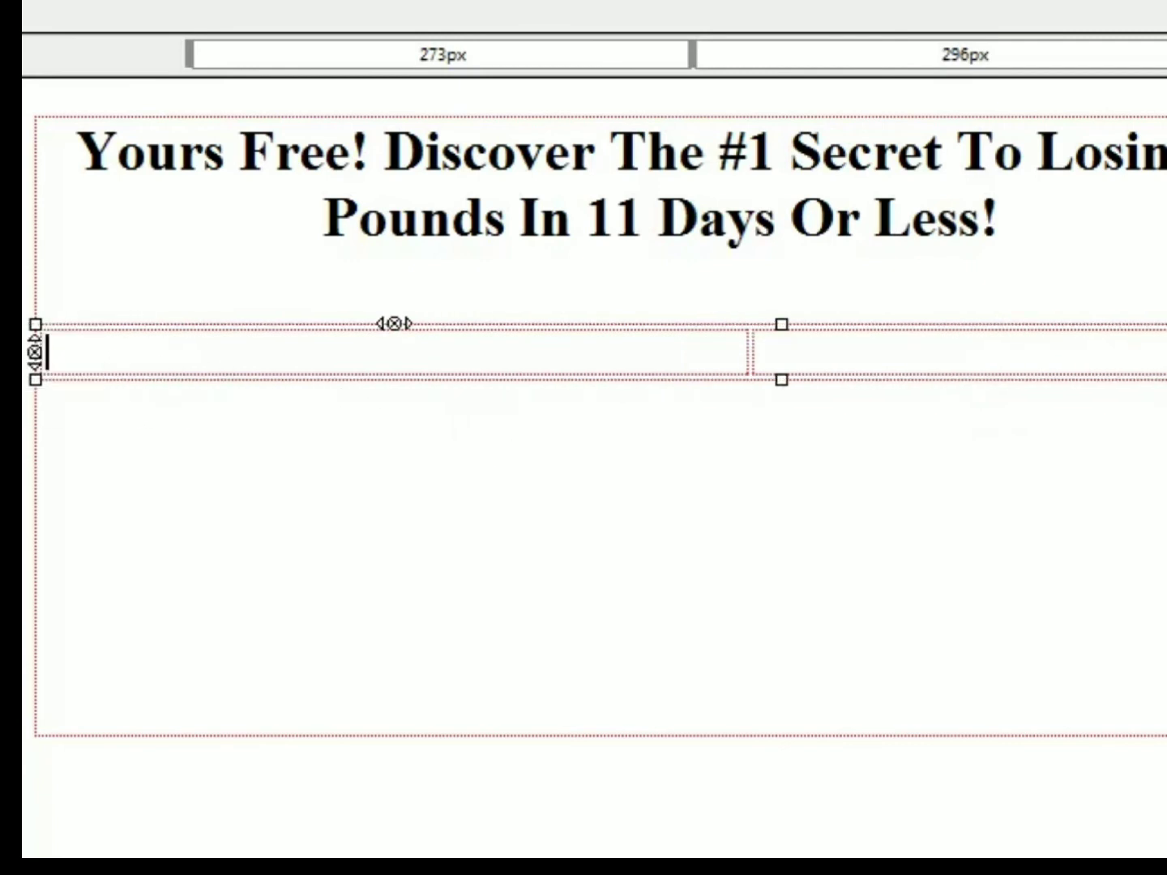
key("ctrl+z")
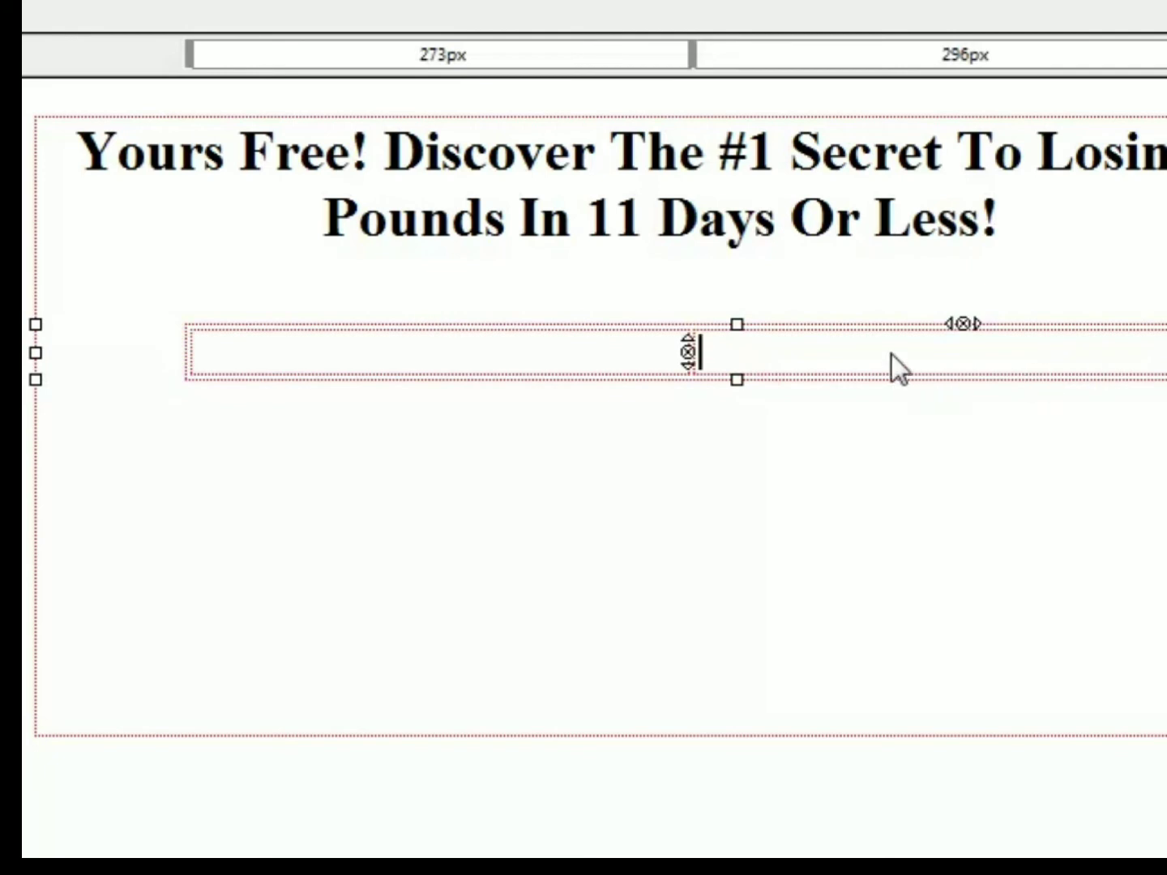
left_click(707, 302)
left_click(423, 351)
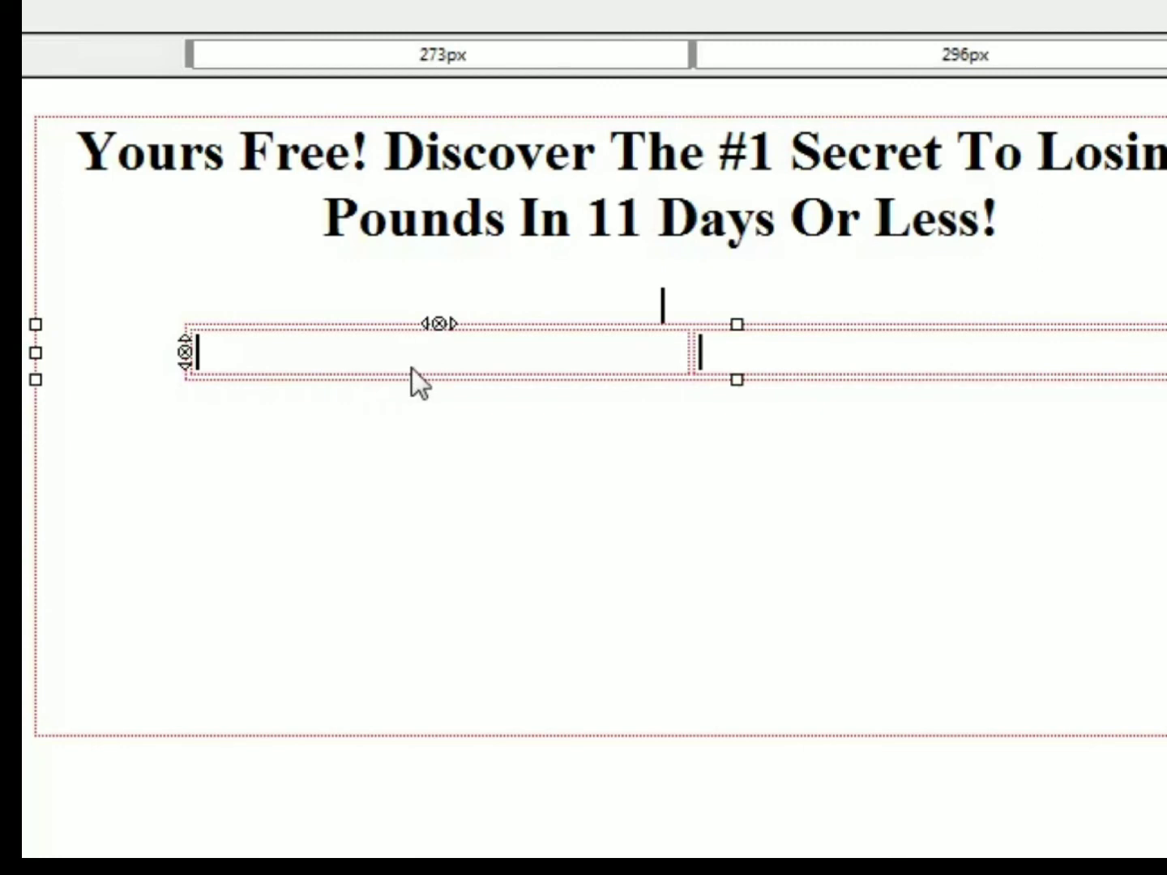
left_click(795, 337)
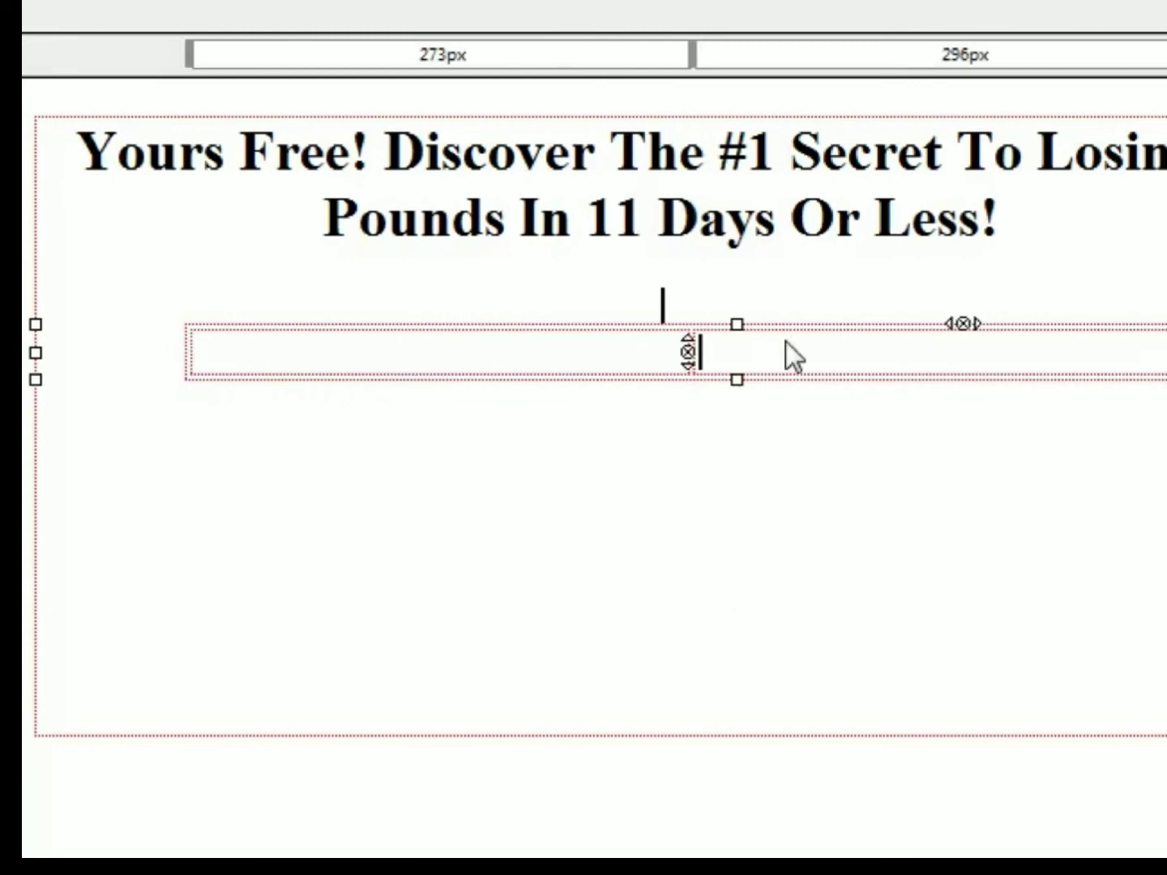
left_click(40, 869)
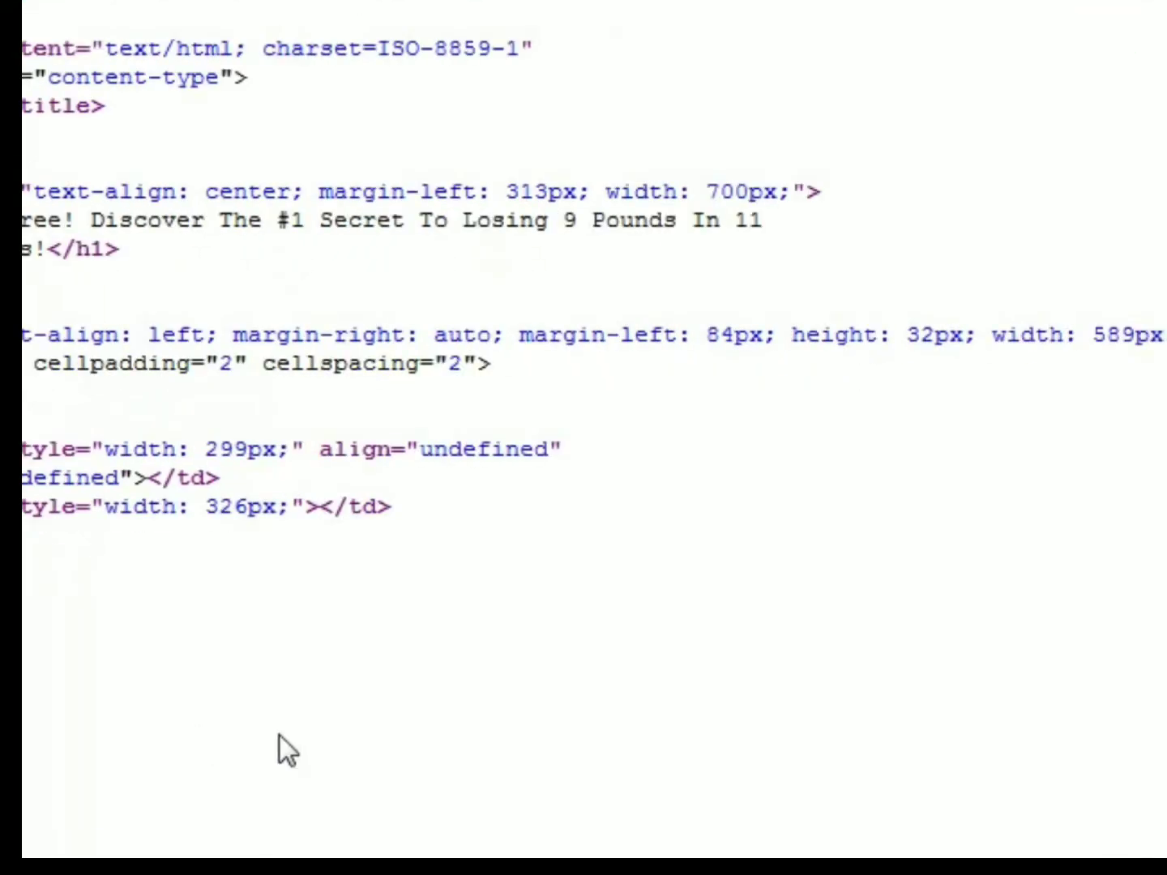
left_click(324, 513)
key("ctrl+v")
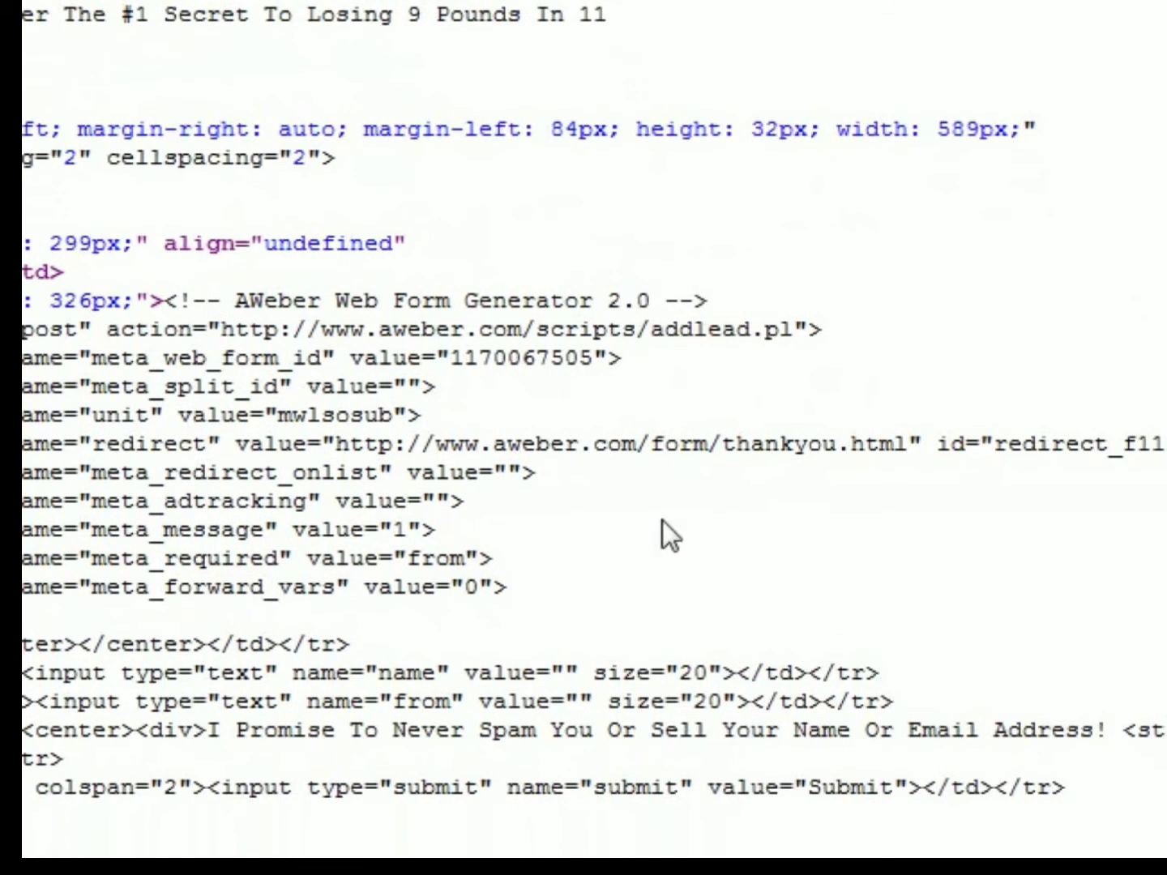
left_click_drag(908, 443, 491, 441)
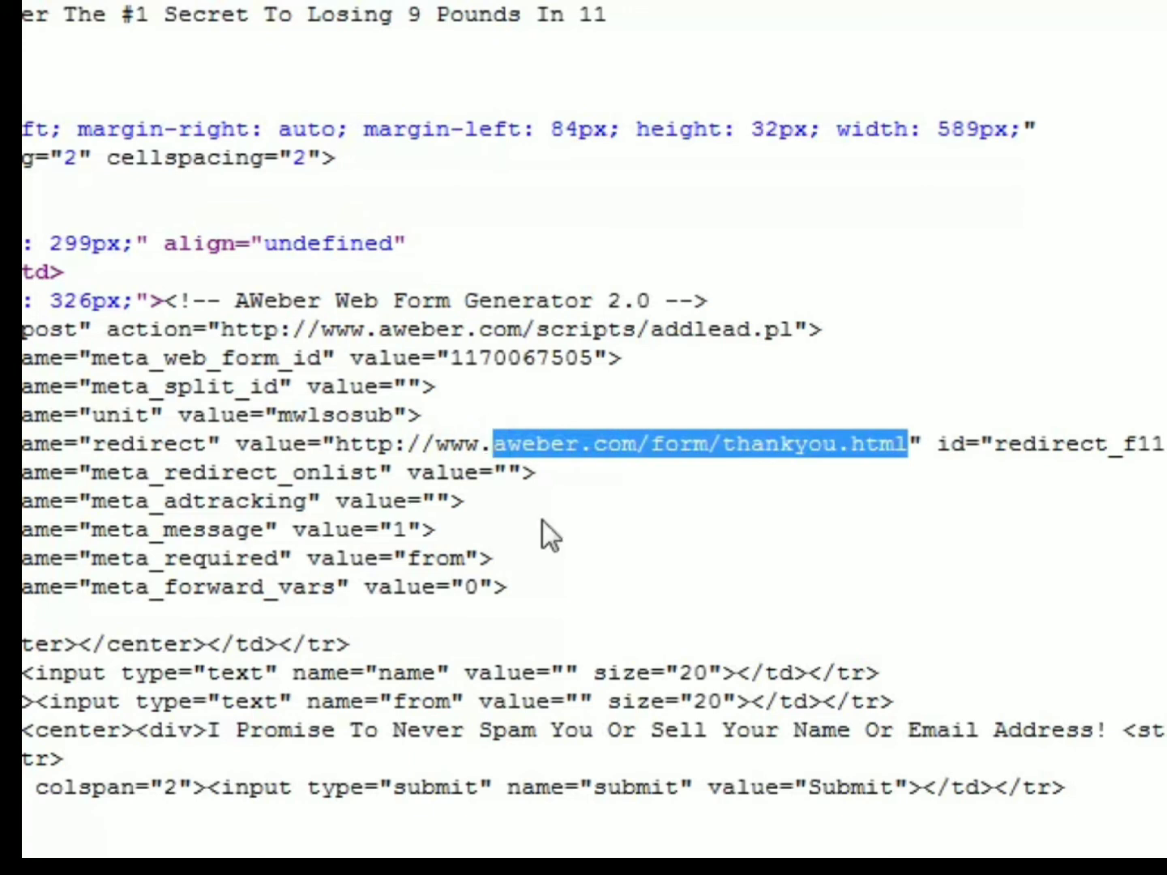
type("myweigh")
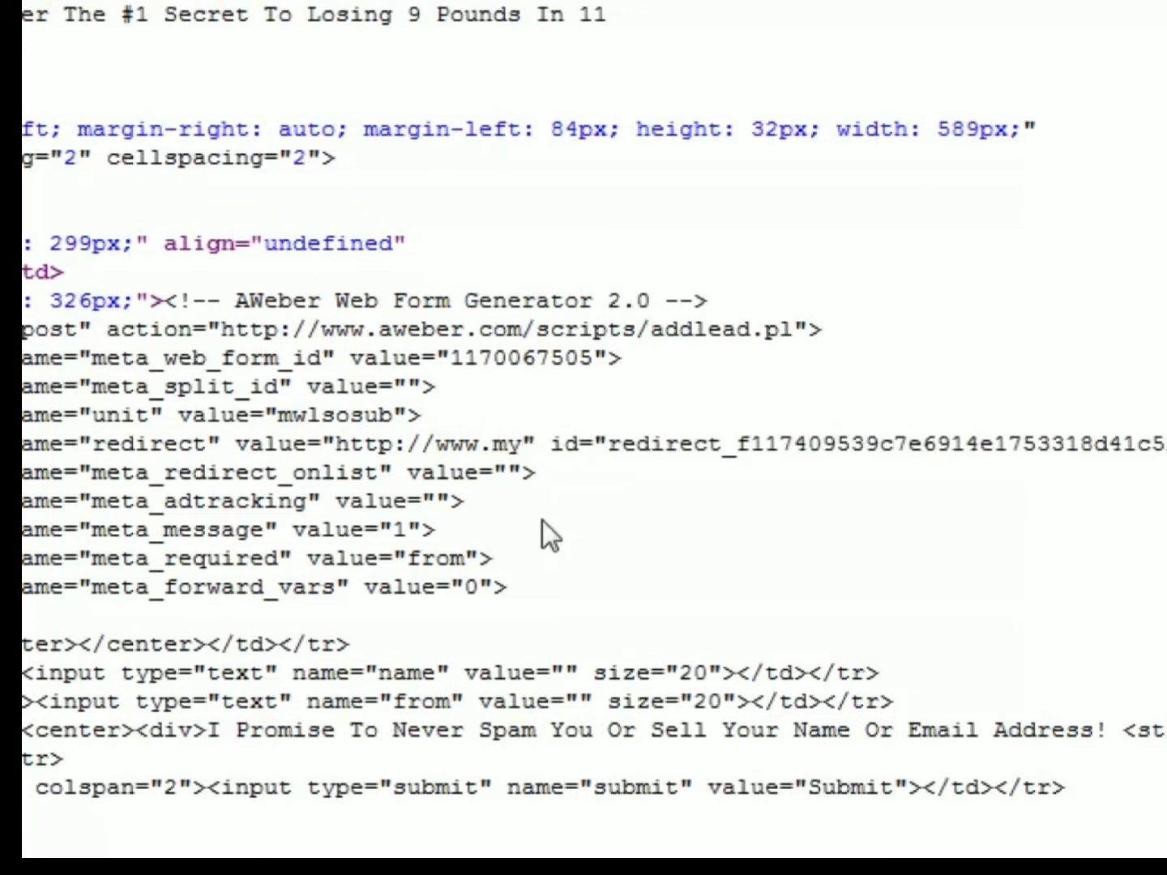
type("tlosssotryo")
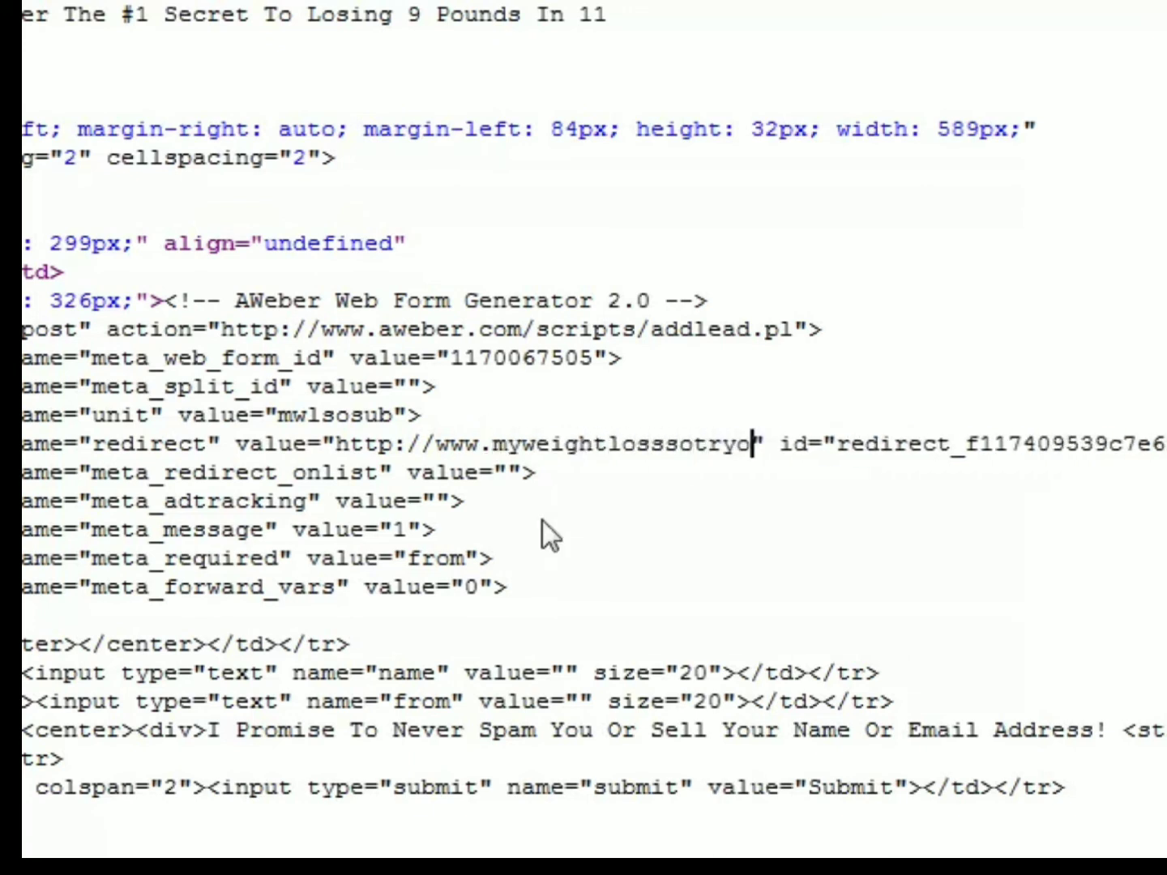
key("BackSpace")
key("BackSpace")
key("BackSpace")
type("toryonline.")
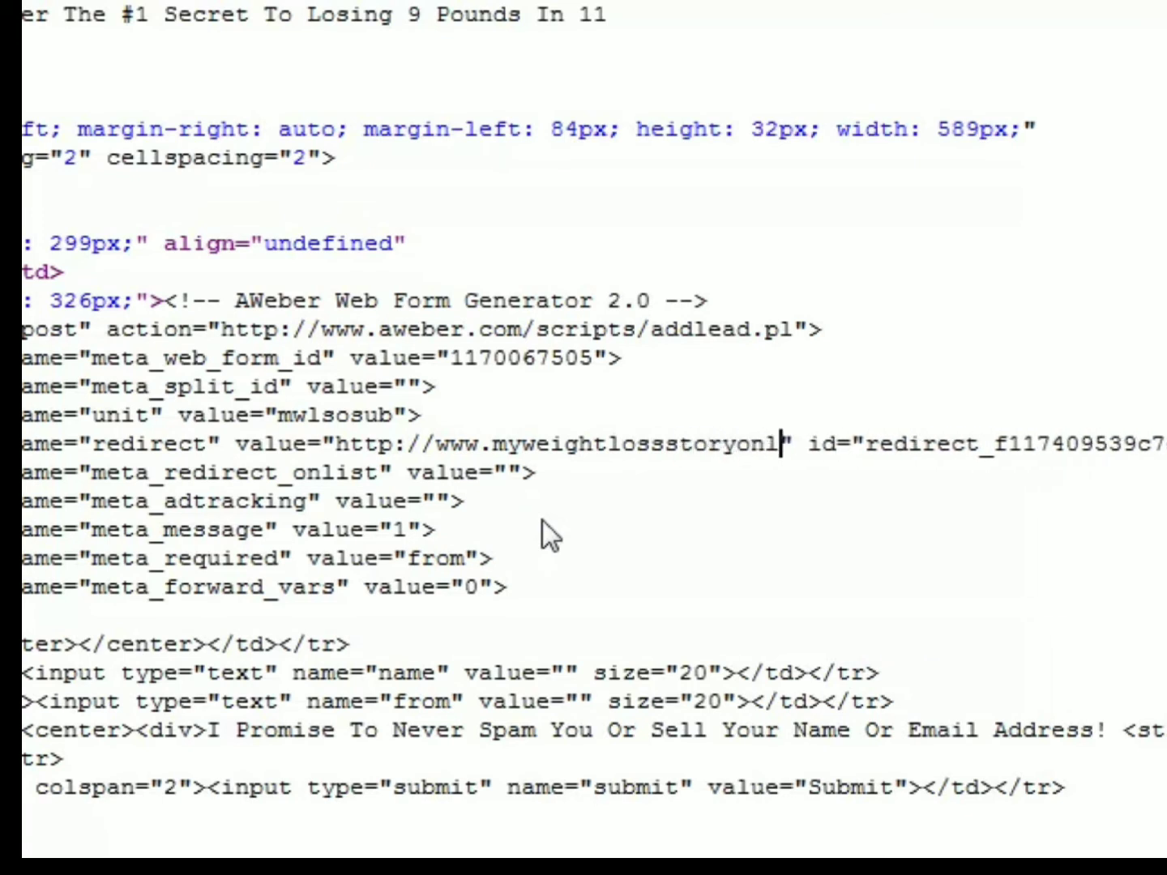
type("com/thanks.html")
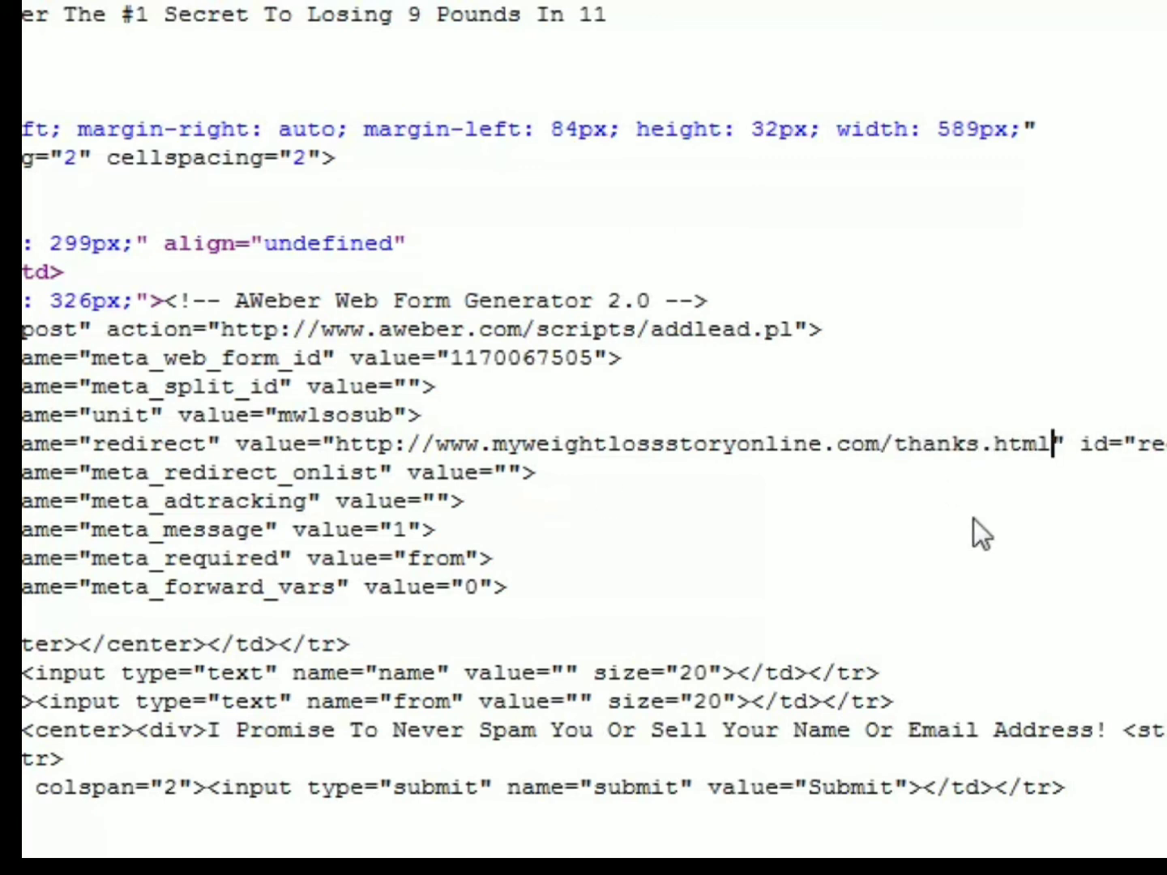
left_click(32, 861)
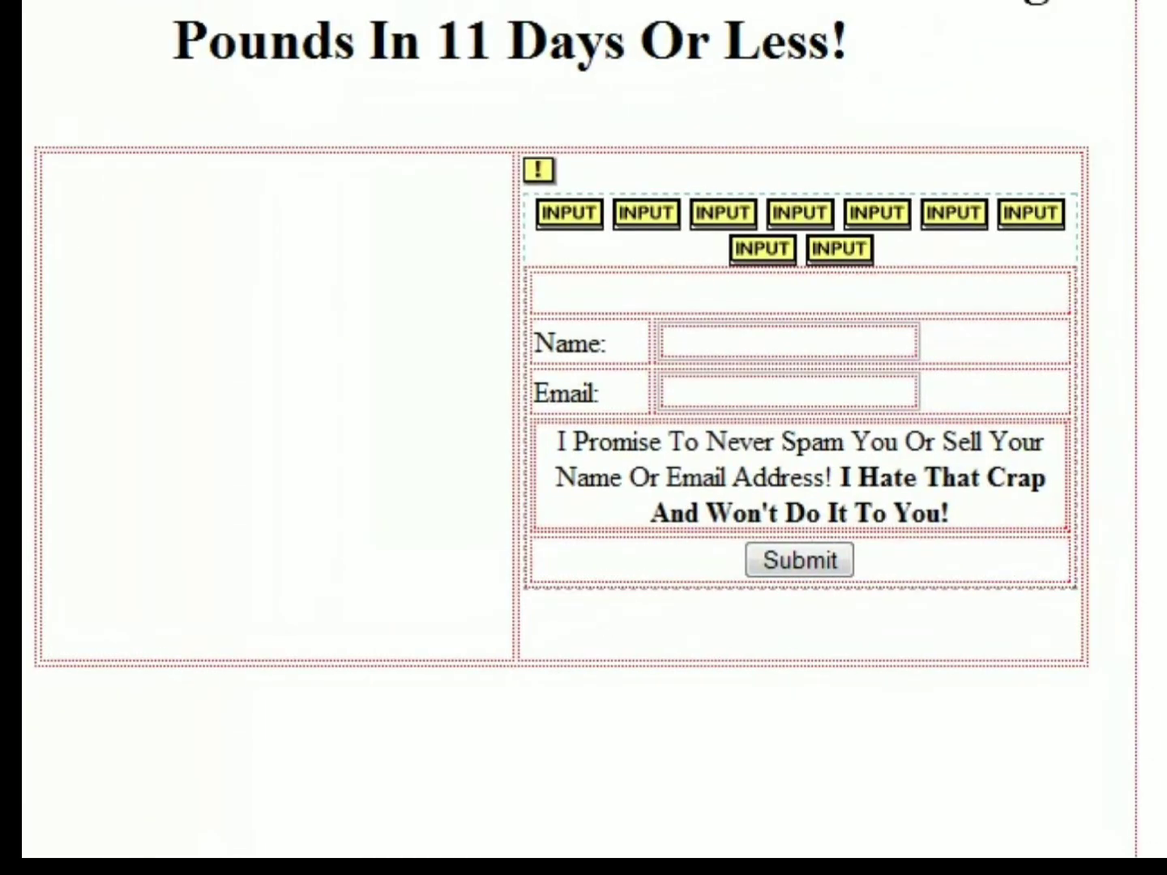
left_click(227, 859)
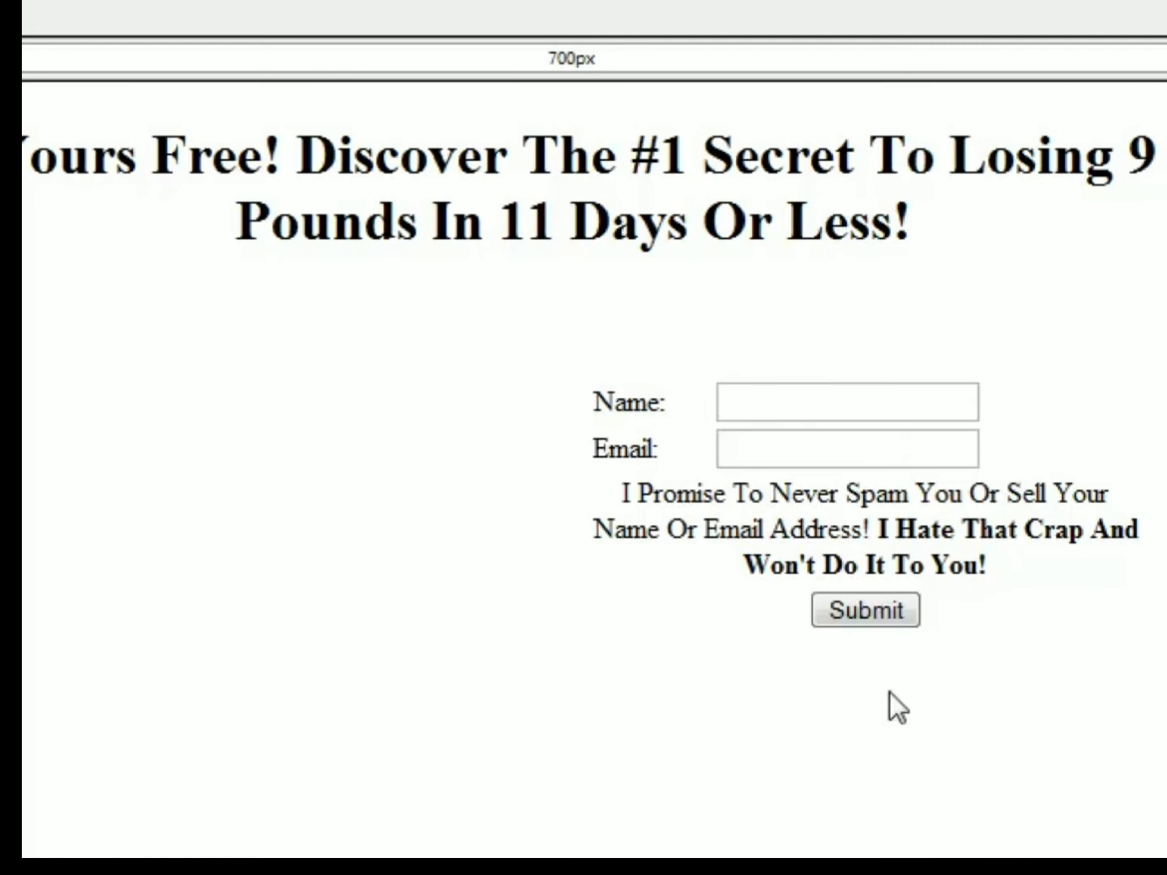
- Start a subheadline below the headline with "Watch This Short Video To Discover How You Can Get The Leaked Chapter From"
left_click(489, 317)
type("Wa")
key("BackSpace")
key("BackSpace")
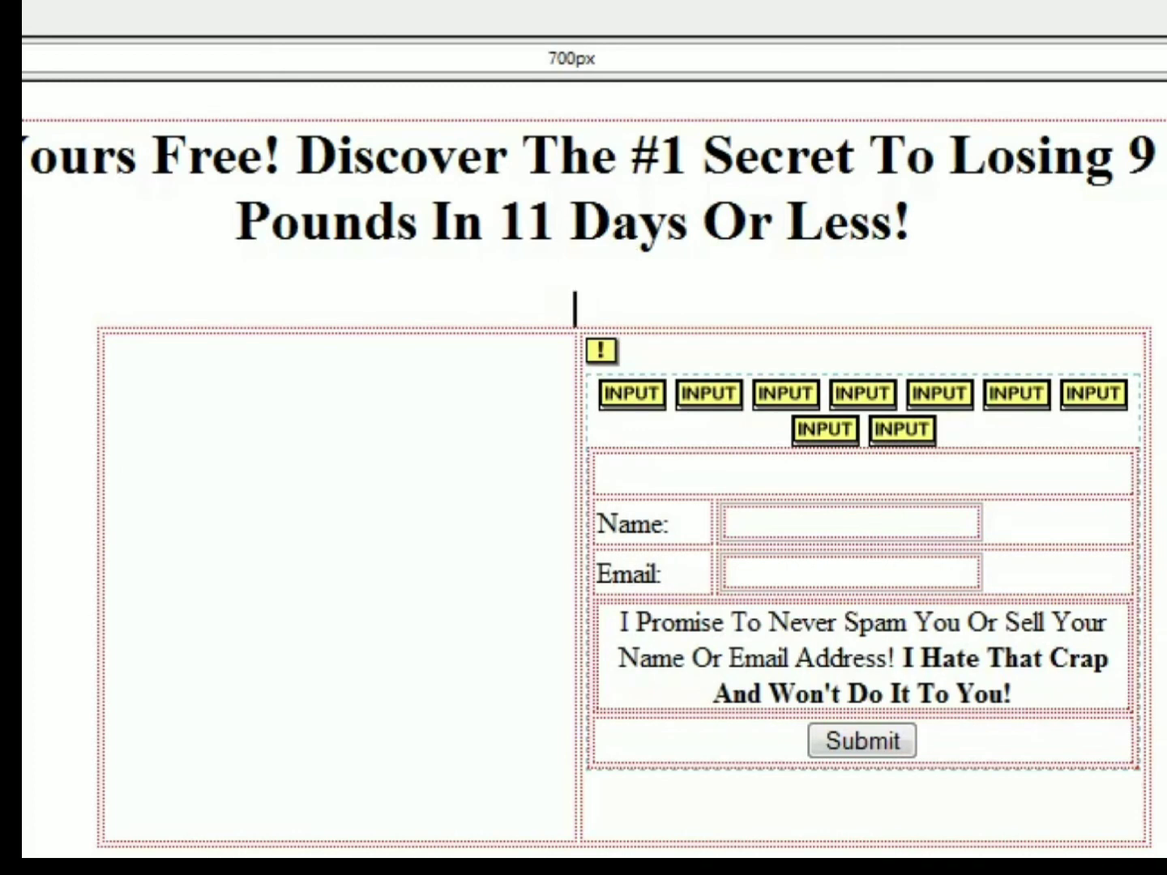
key("Return")
type("Watch Thi")
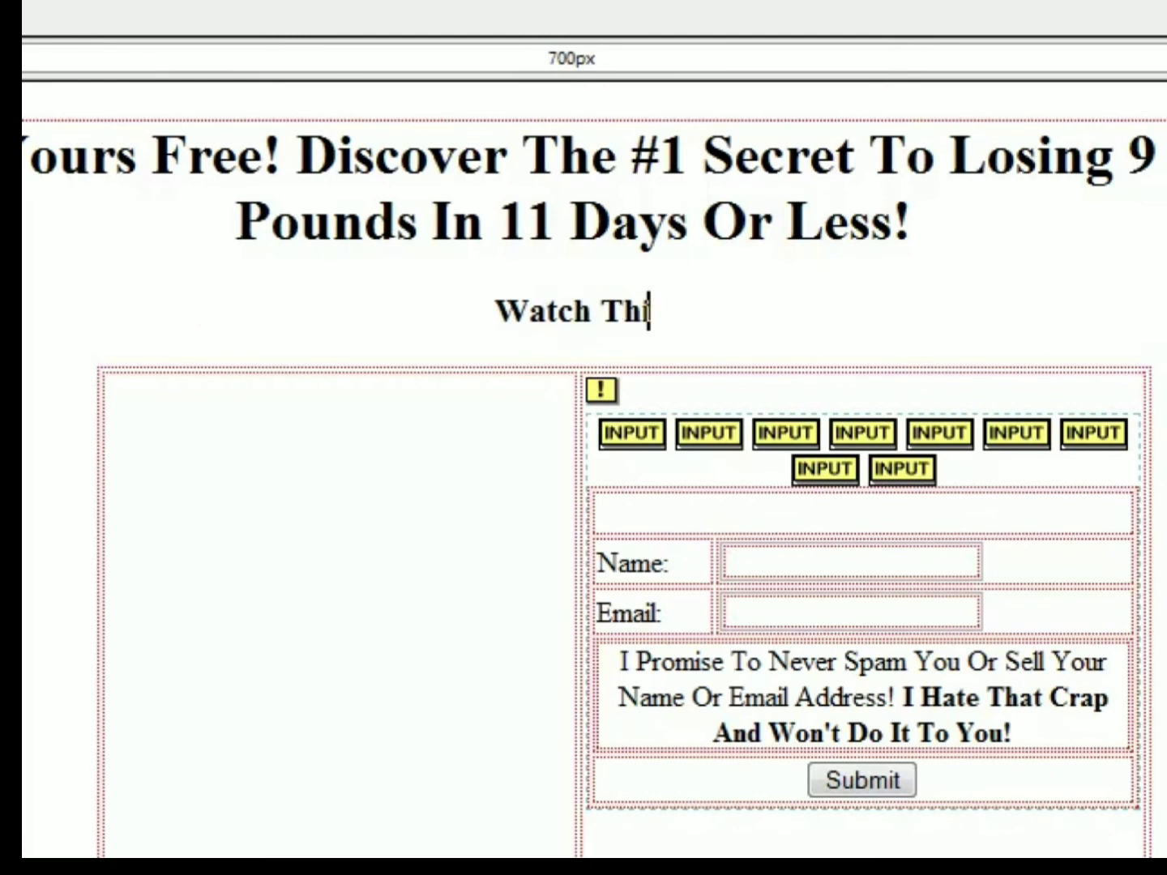
type("s Short Video To Discov")
type("e")
key("BackSpace")
type("iscover")
type(" How You C")
type("et The LEa")
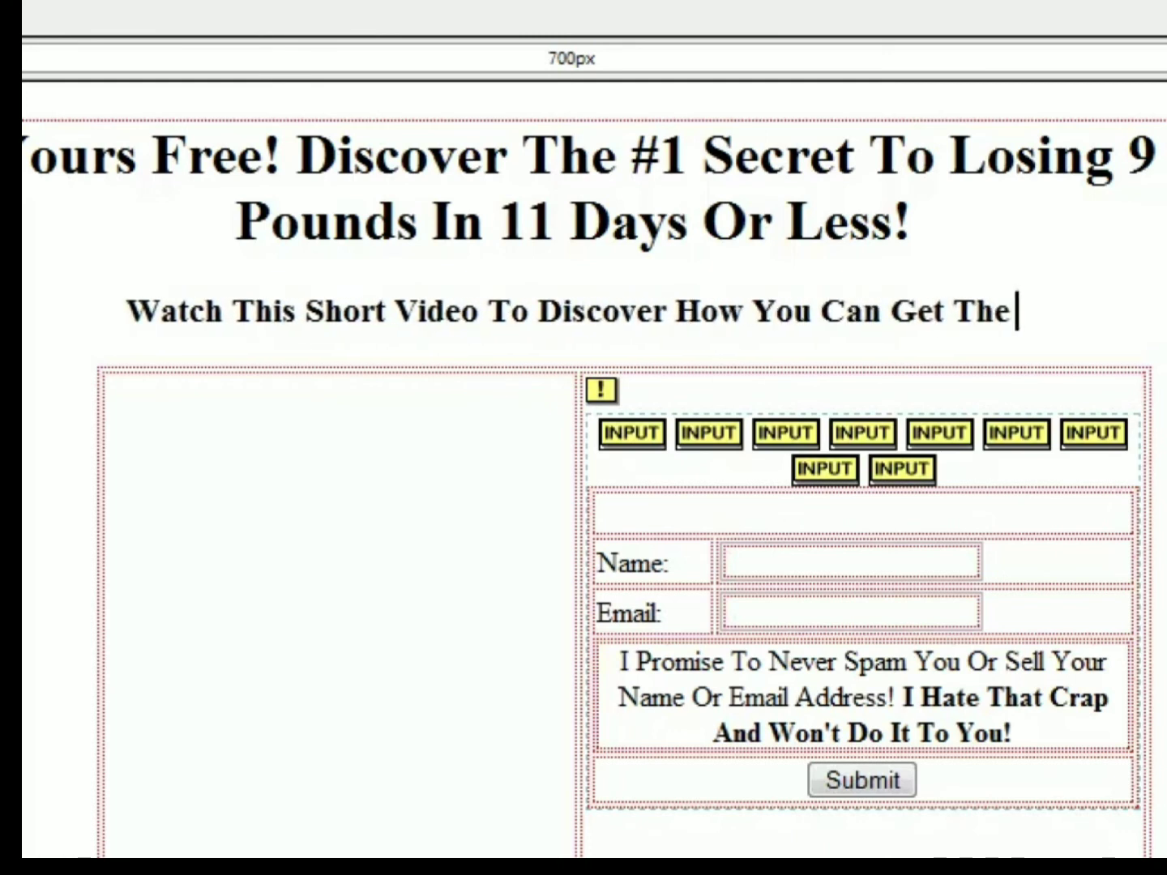
key("BackSpace")
key("BackSpace")
type("eake")
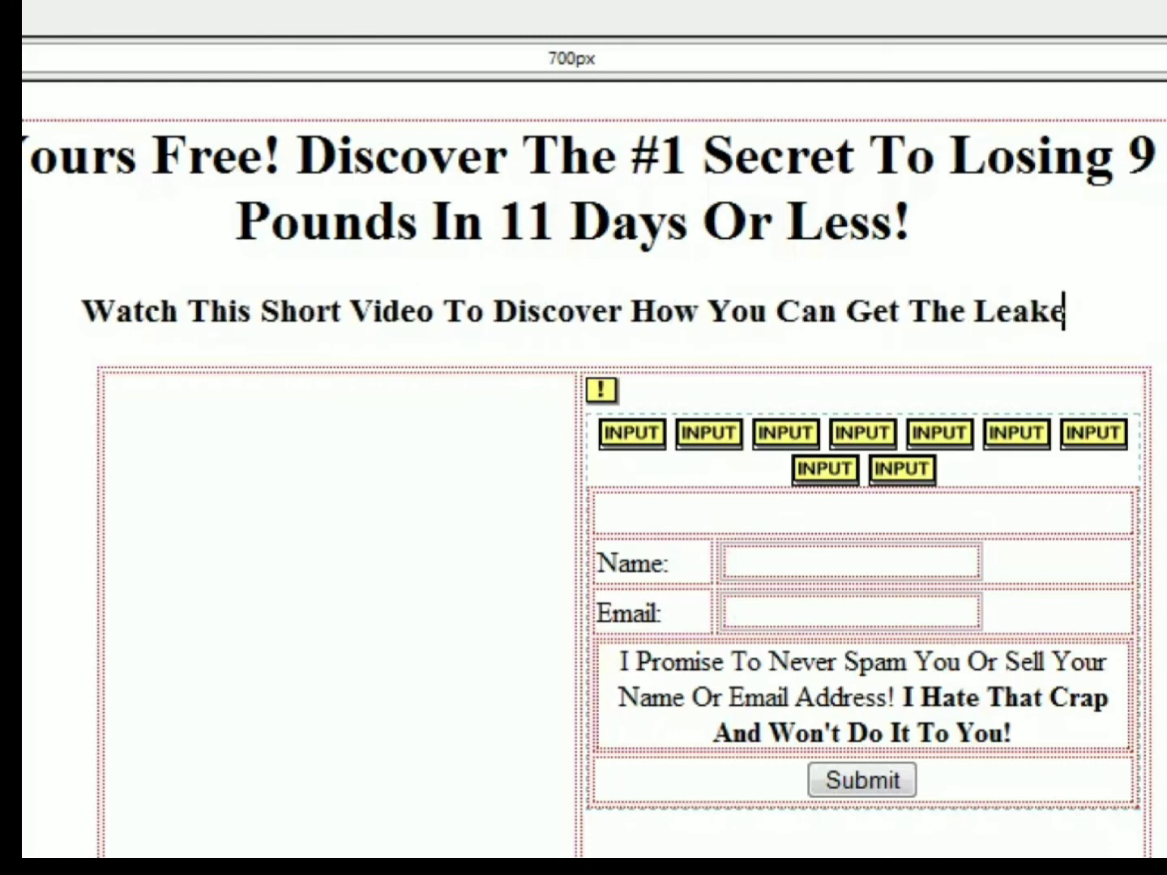
type("d Chapter From")
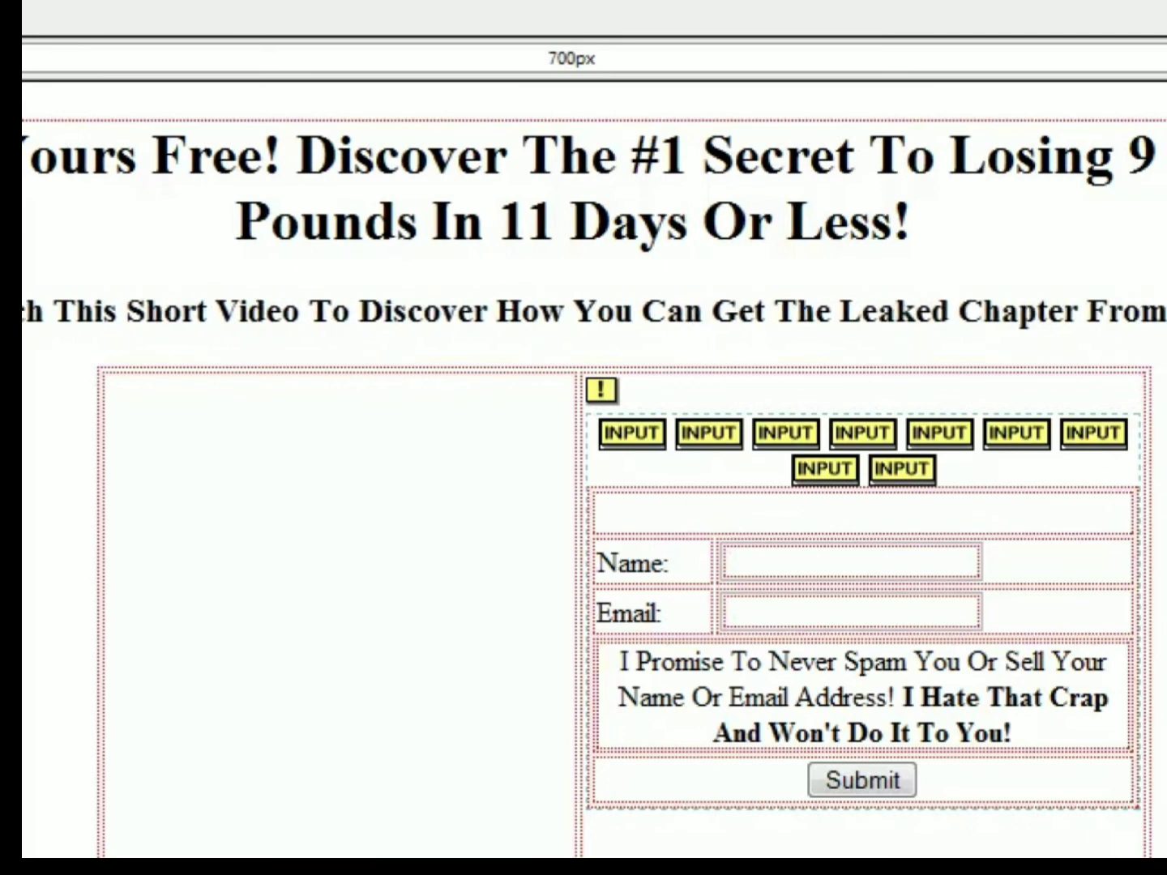
- Complete the subheadline with a second line reading "Famous Weight Loss Guide!"
key("Return")
type("Fa")
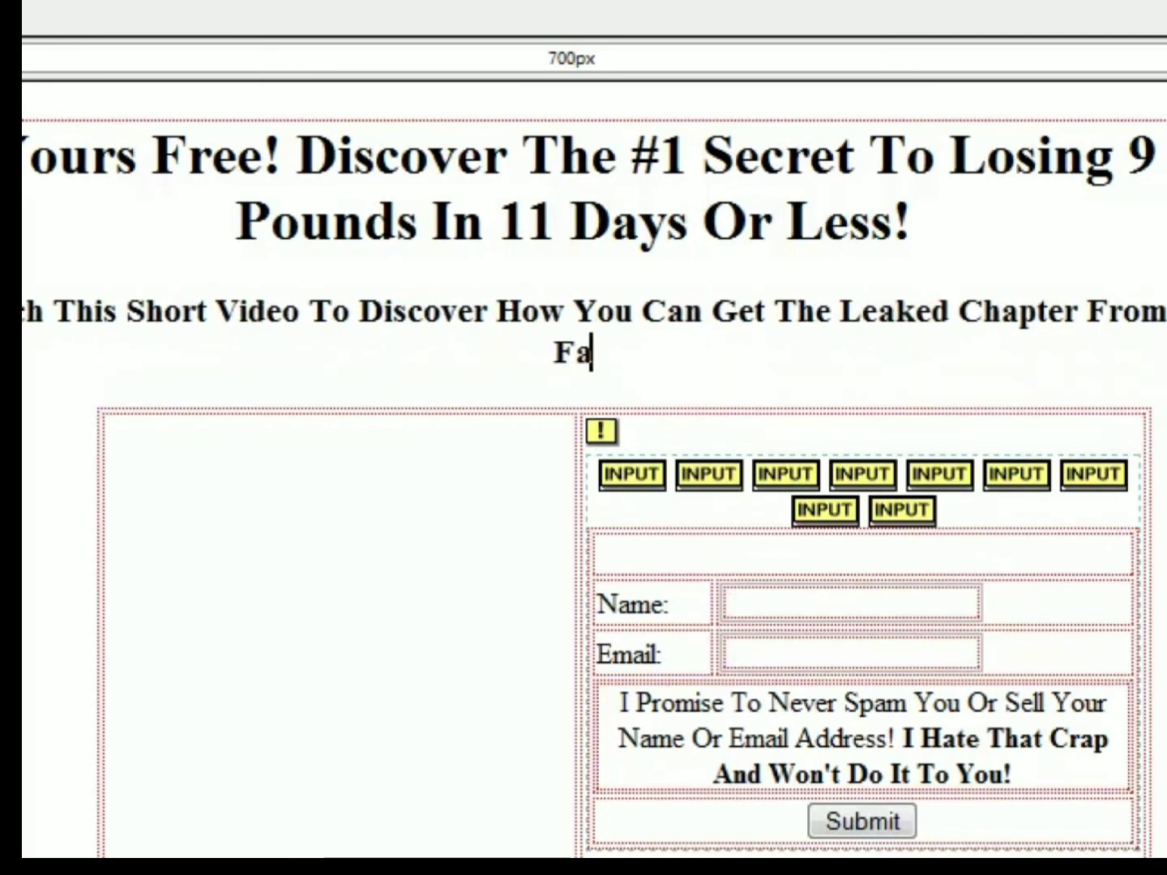
type("mous Weight Los")
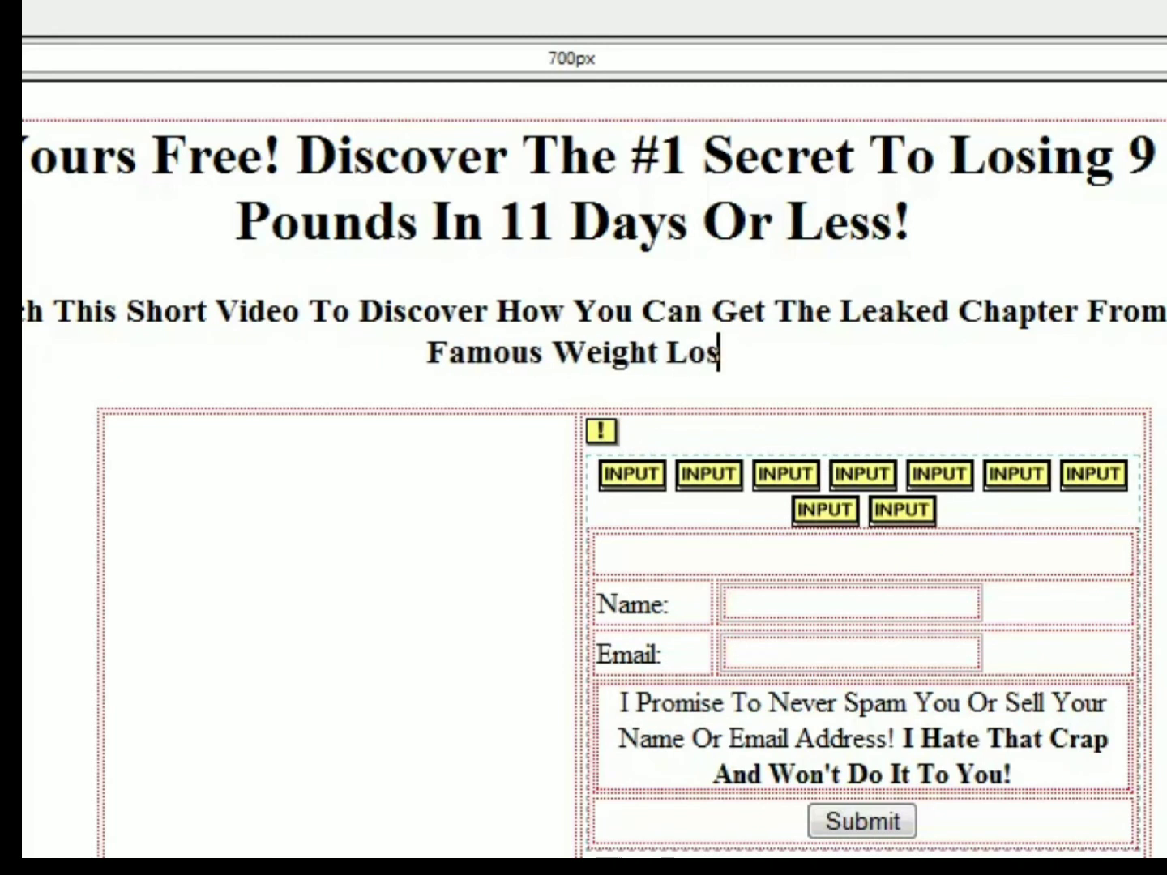
type("s Guide!")
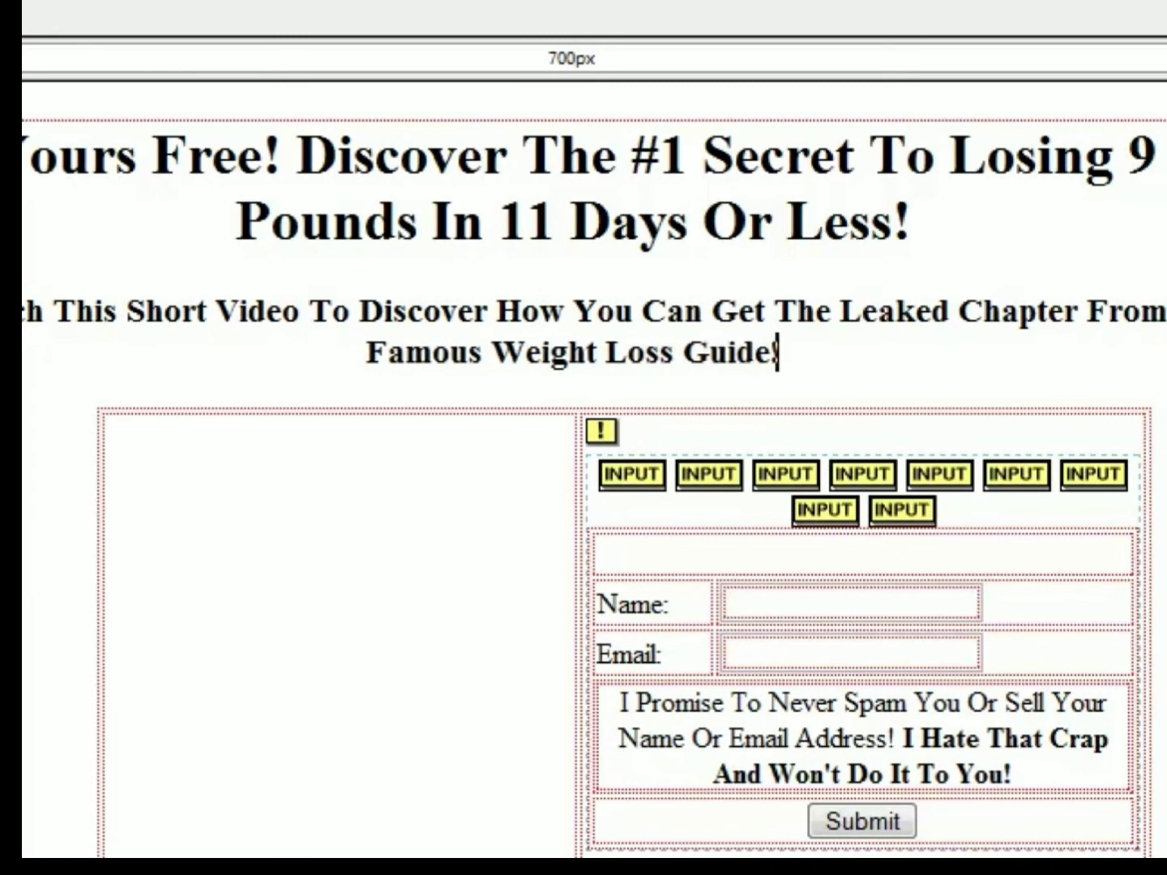
- Try resizing the two-column table to column widths of about 306 px and 333 px
left_click(136, 717)
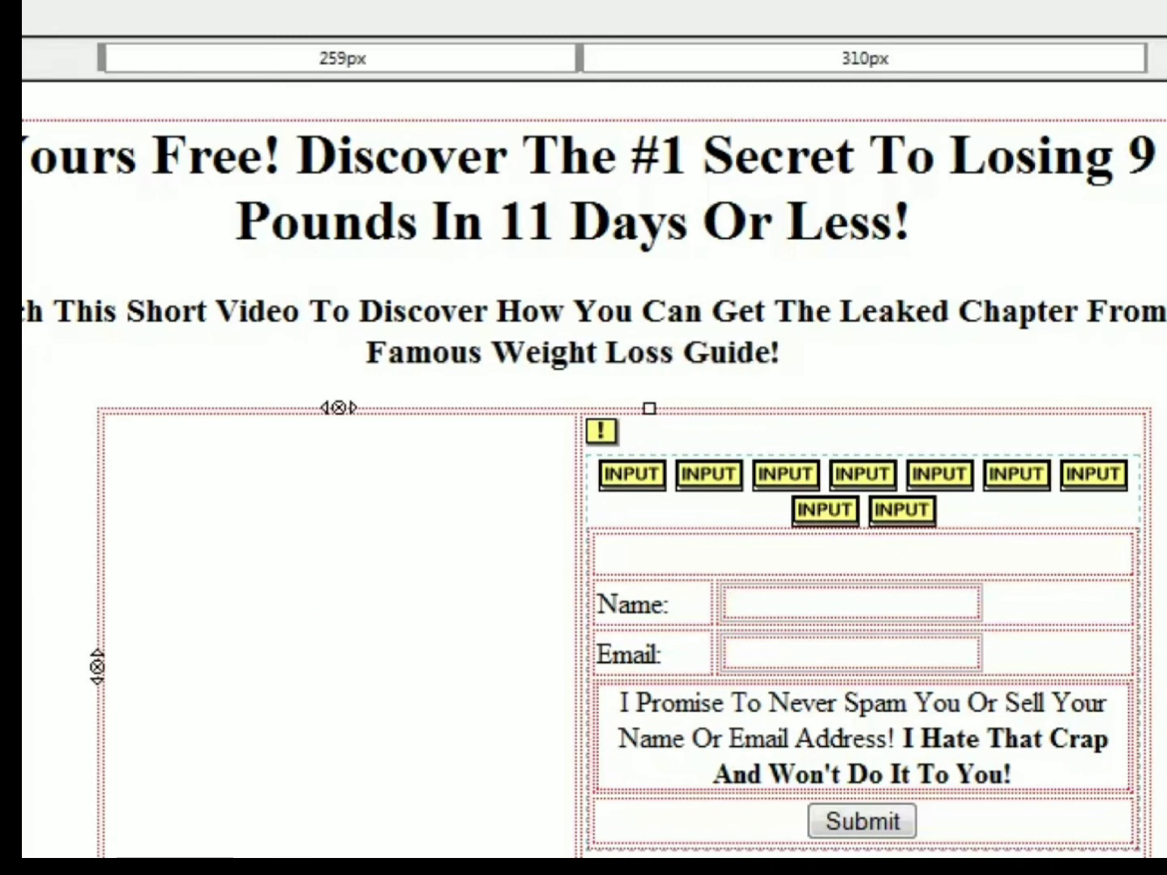
left_click_drag(1152, 667, 1127, 696)
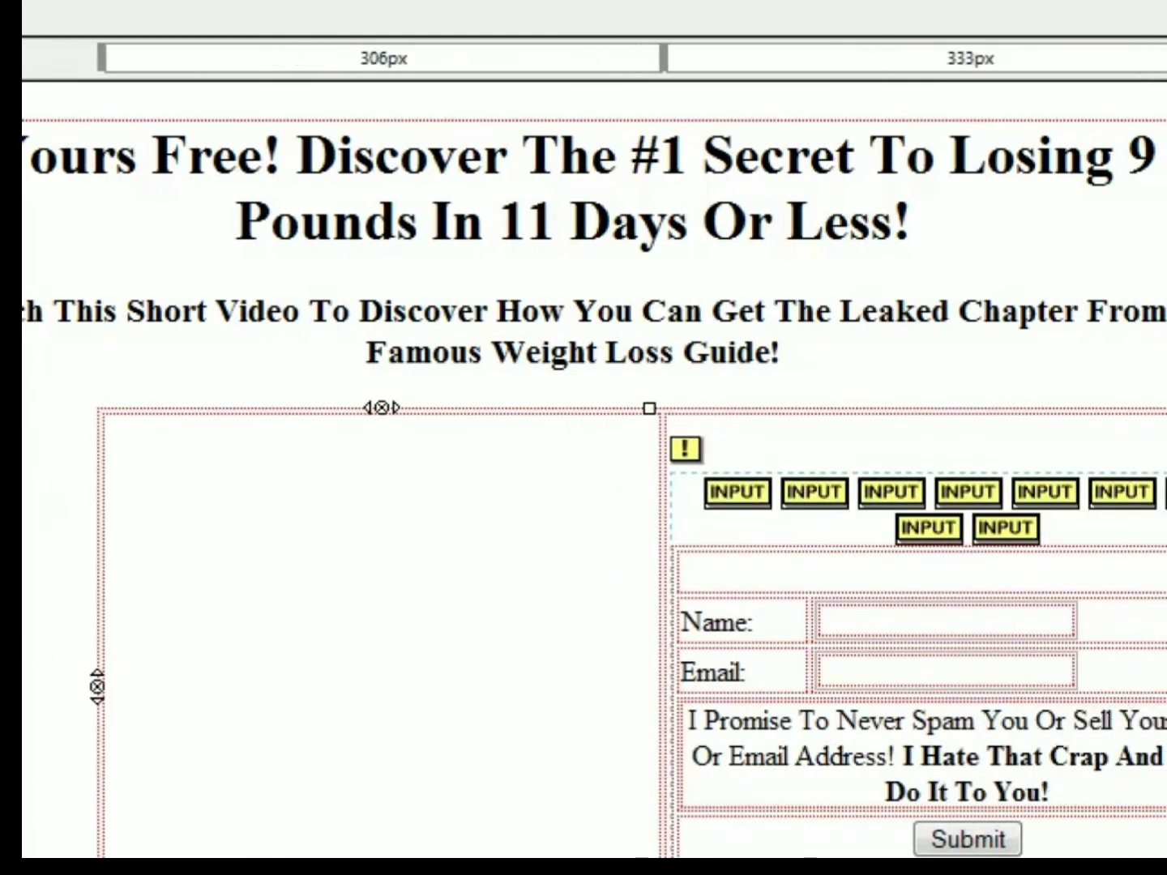
key("ctrl+z")
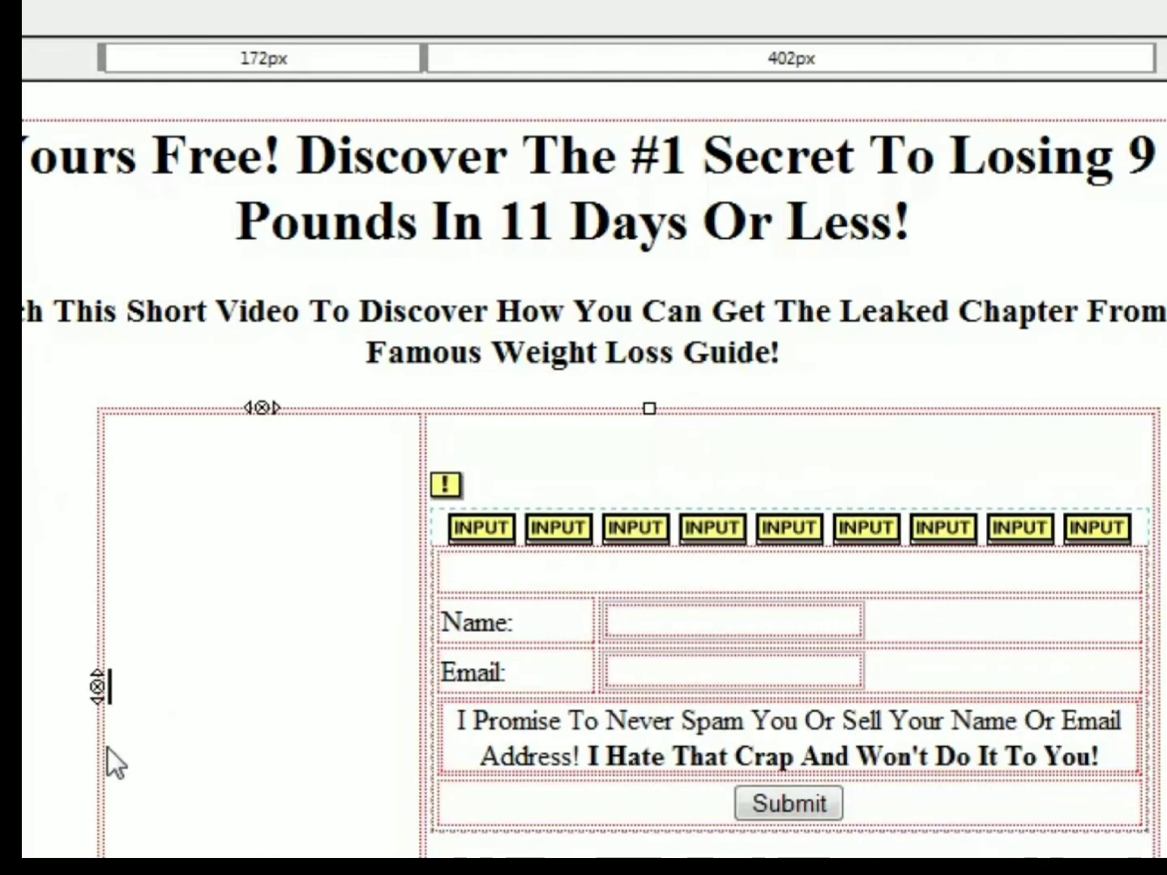
- Set the vertical content alignment of the table's first cell to Top in its cell properties
double_click(129, 414)
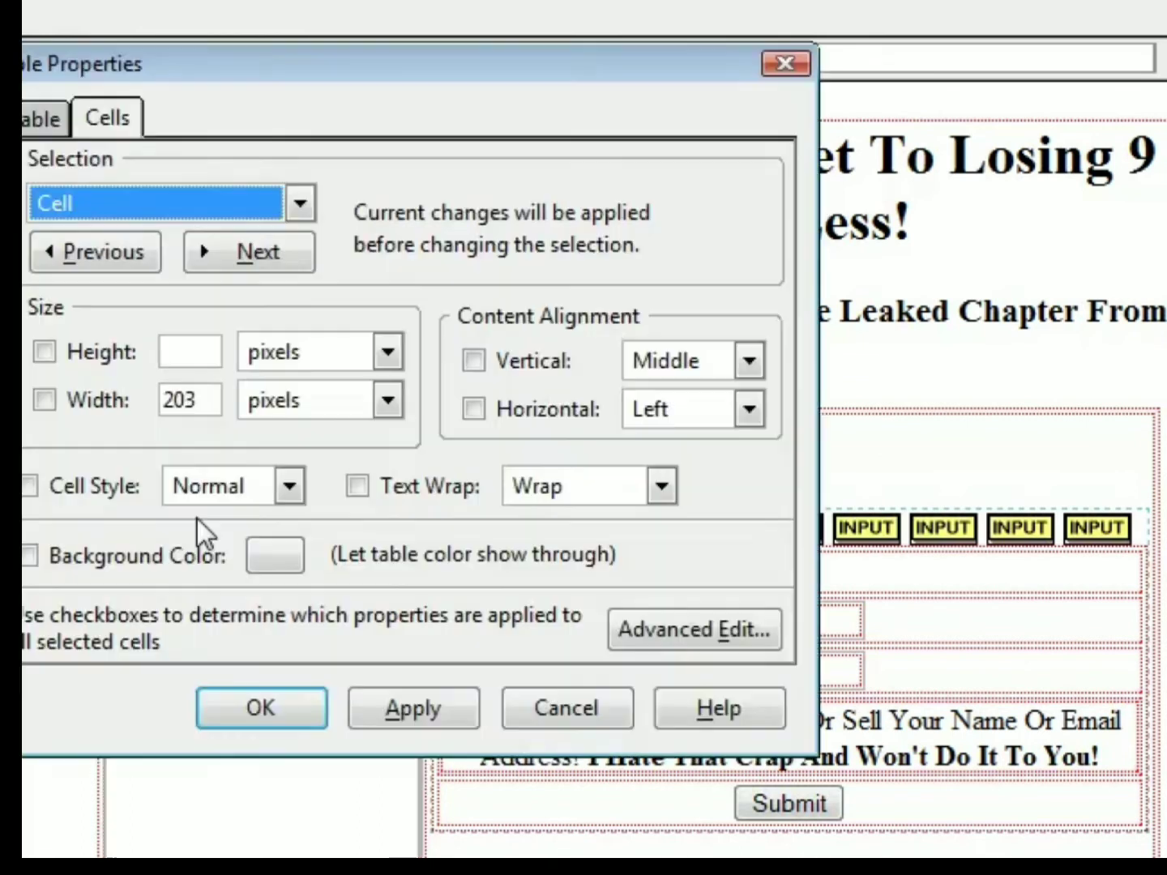
left_click(685, 363)
left_click(682, 403)
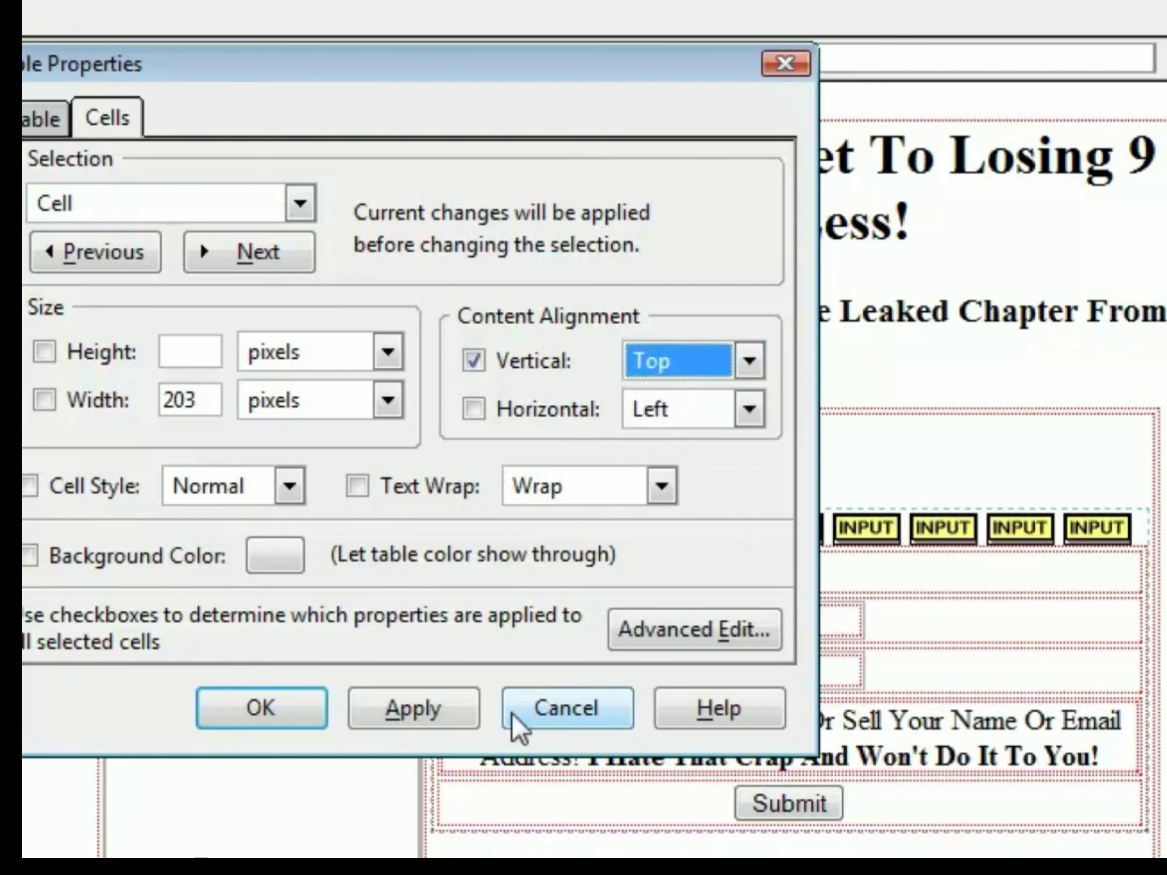
left_click(454, 711)
left_click(226, 711)
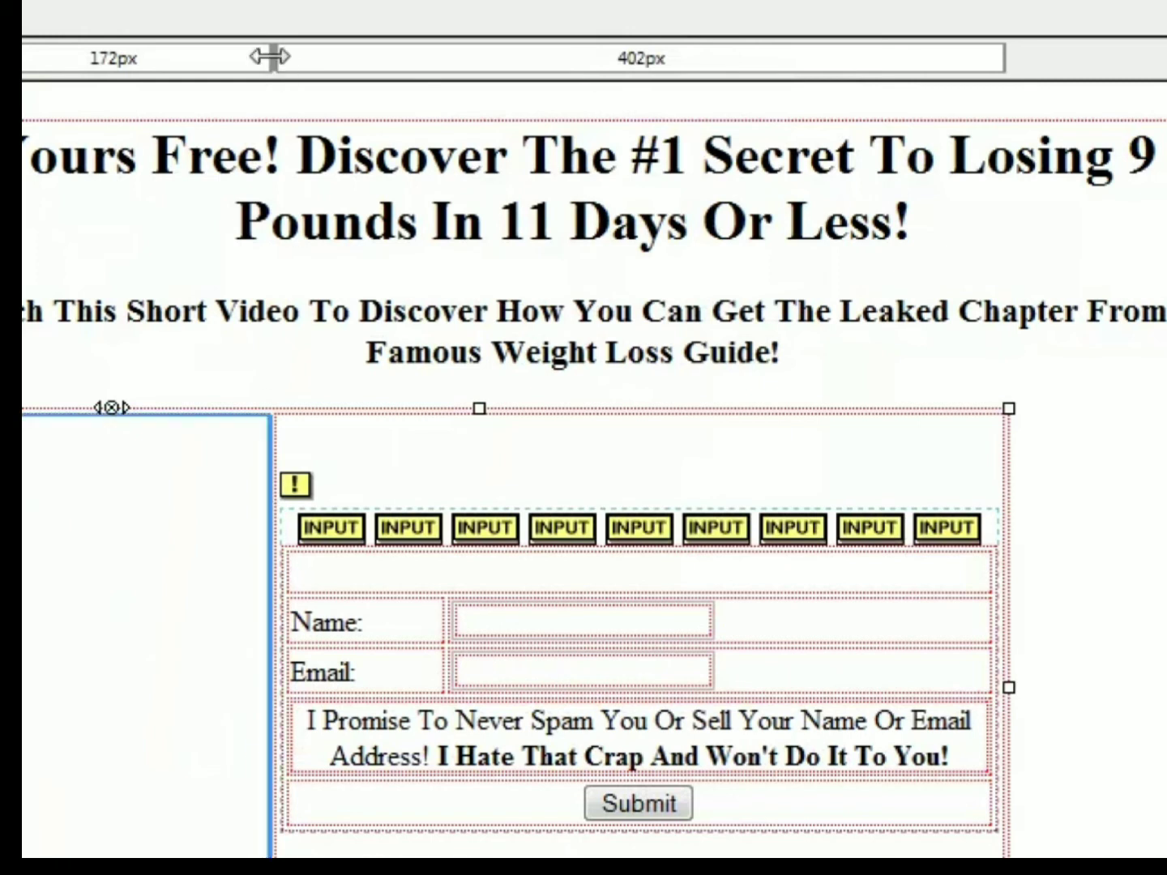
- Resize the table to column widths of about 350 px and 315 px and enter placeholder text "Thathathathathath" in the first cell
left_click_drag(270, 59, 504, 58)
left_click_drag(1008, 688, 1163, 689)
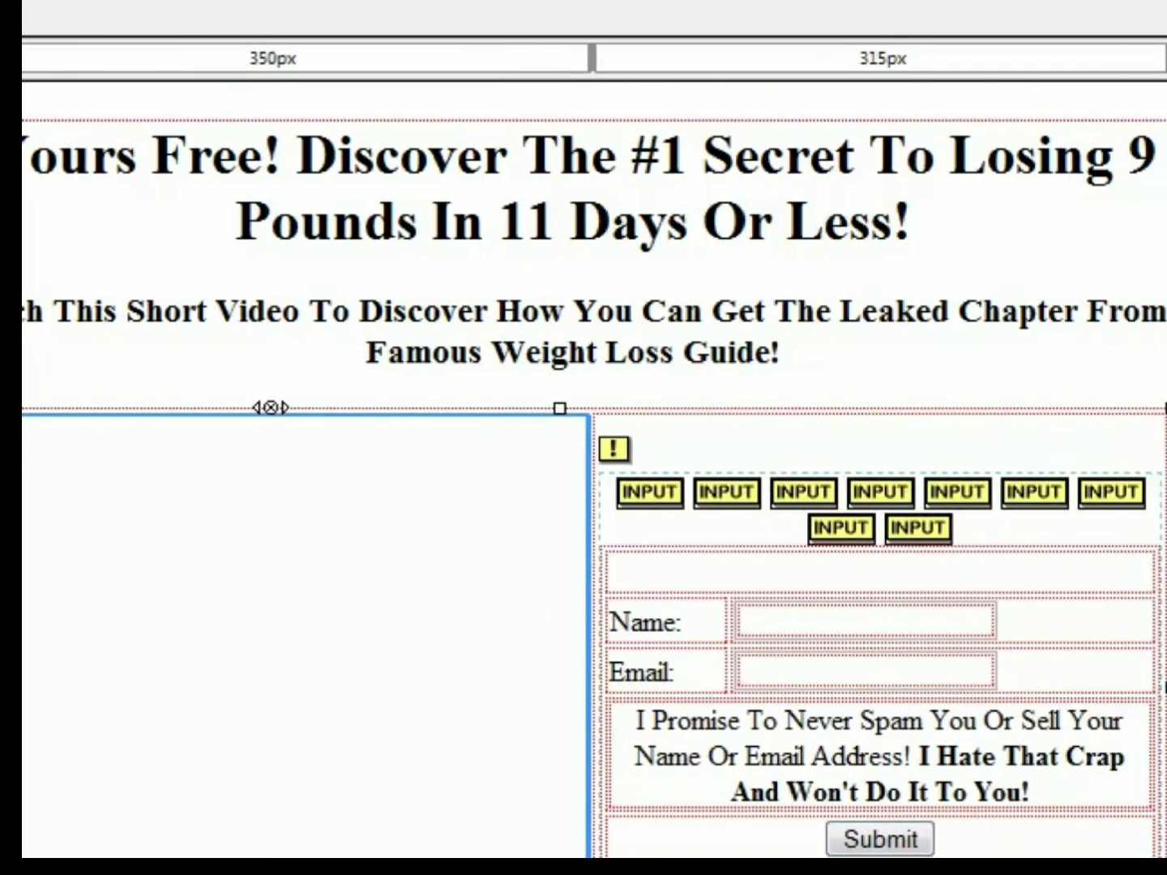
left_click(302, 651)
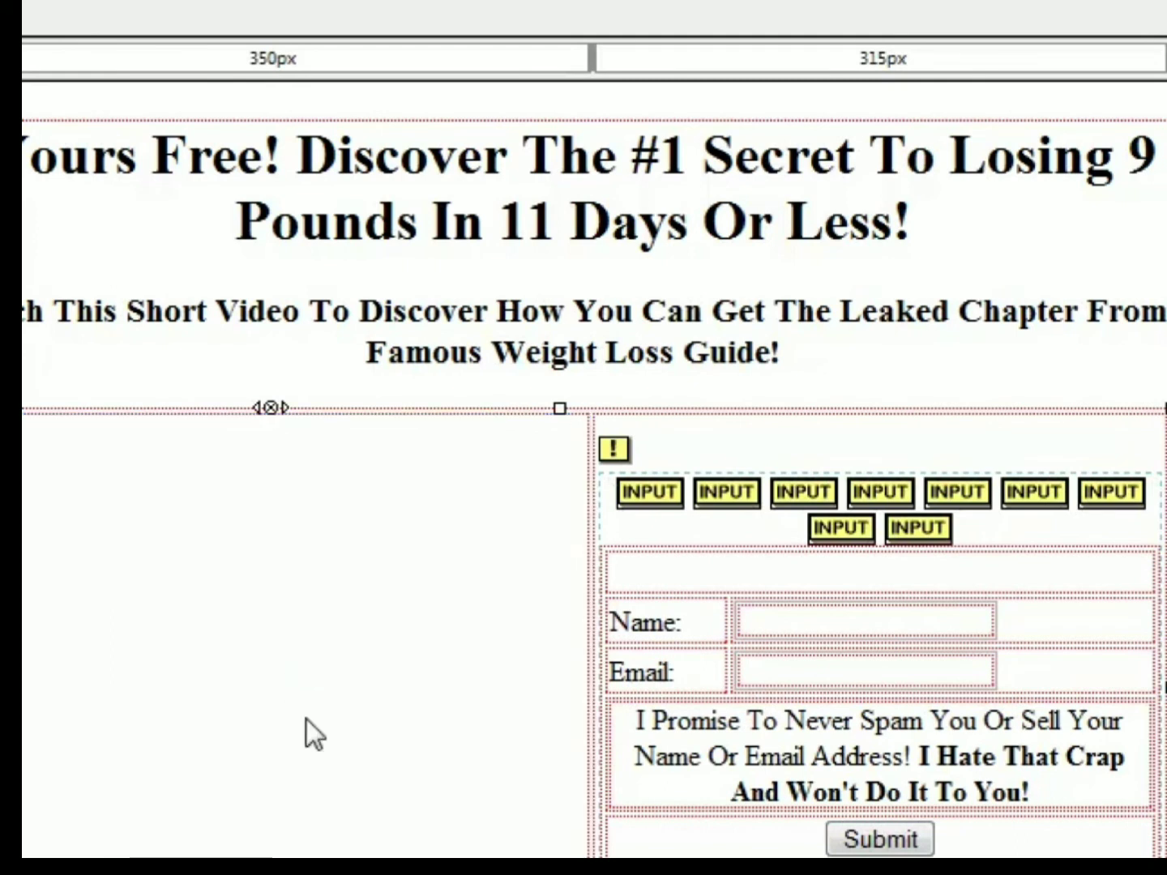
type("athathathath")
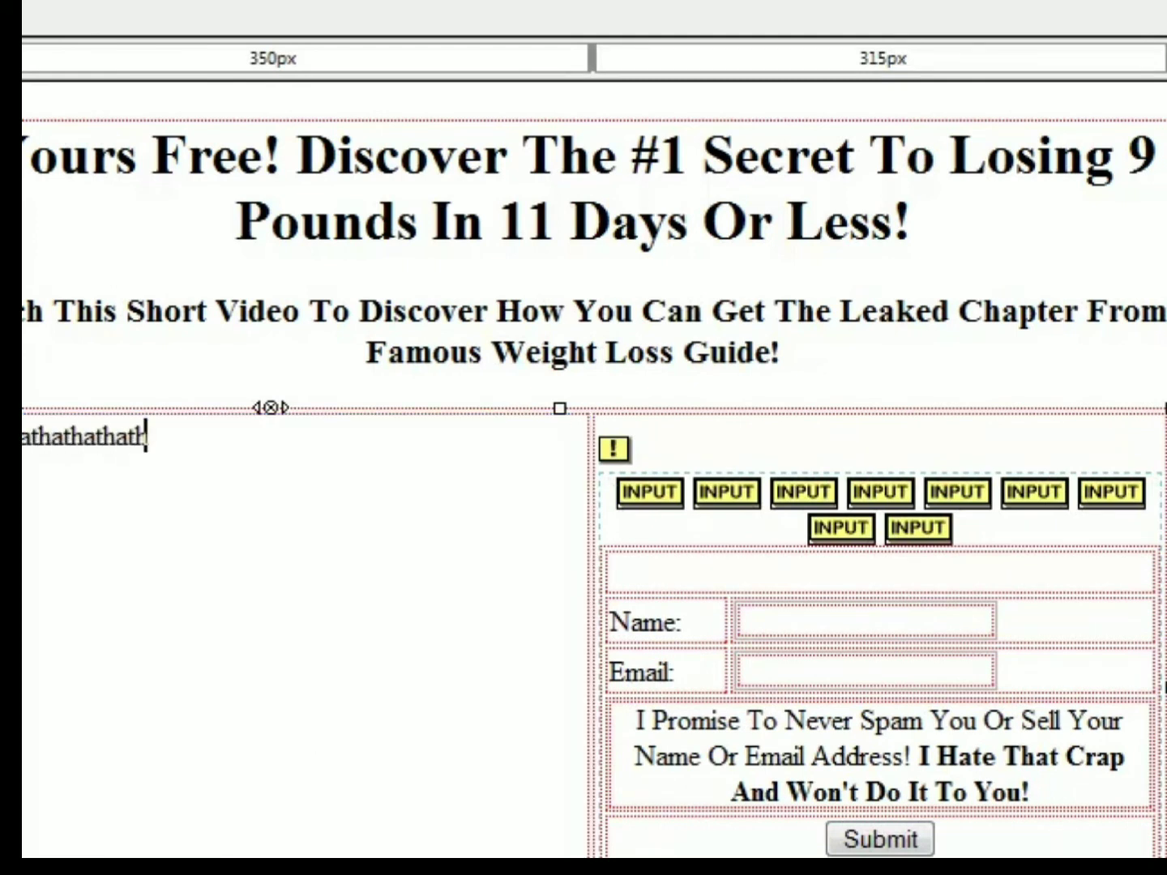
- Try entering a prompt that starts "Enter Your Name And Email" and ends "This Free Leaked Chapter!" above the web form's input fields
scroll(593, 470, "down", 1)
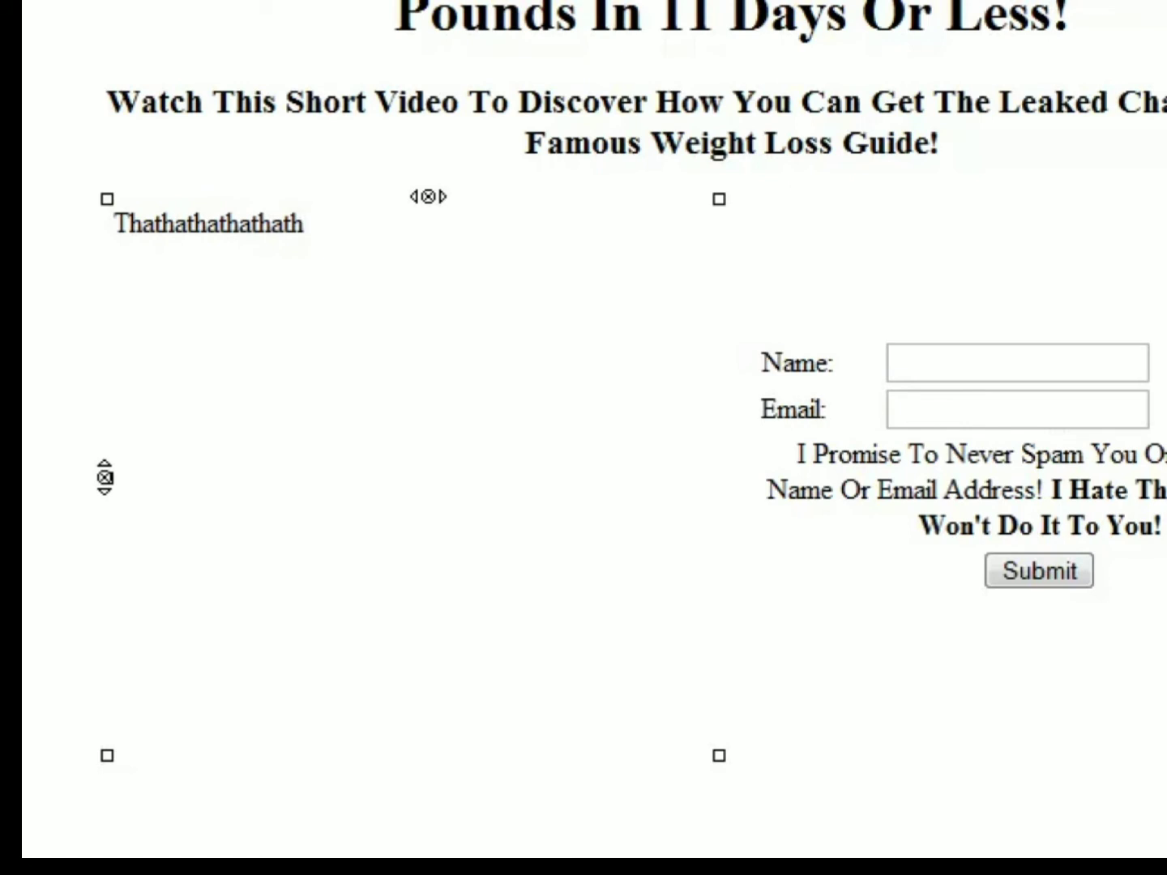
left_click(1076, 507)
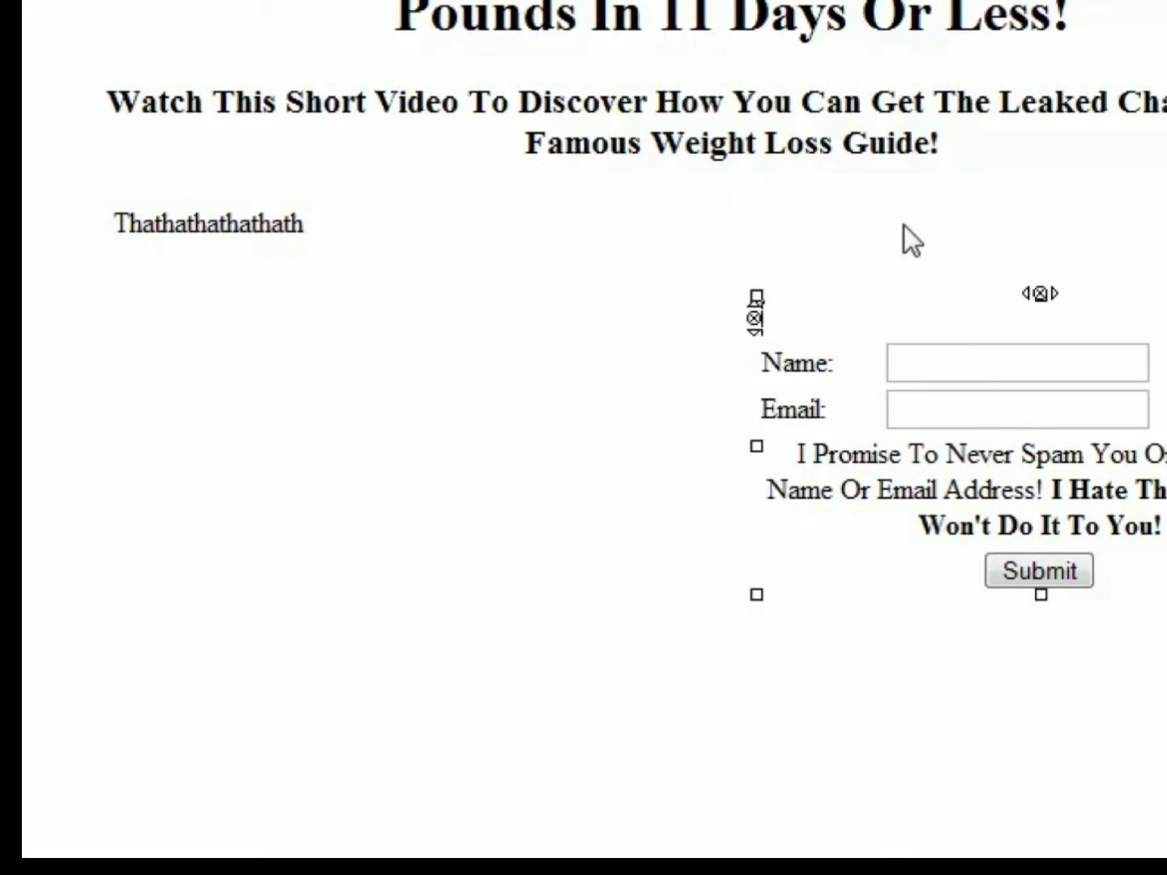
left_click(696, 283)
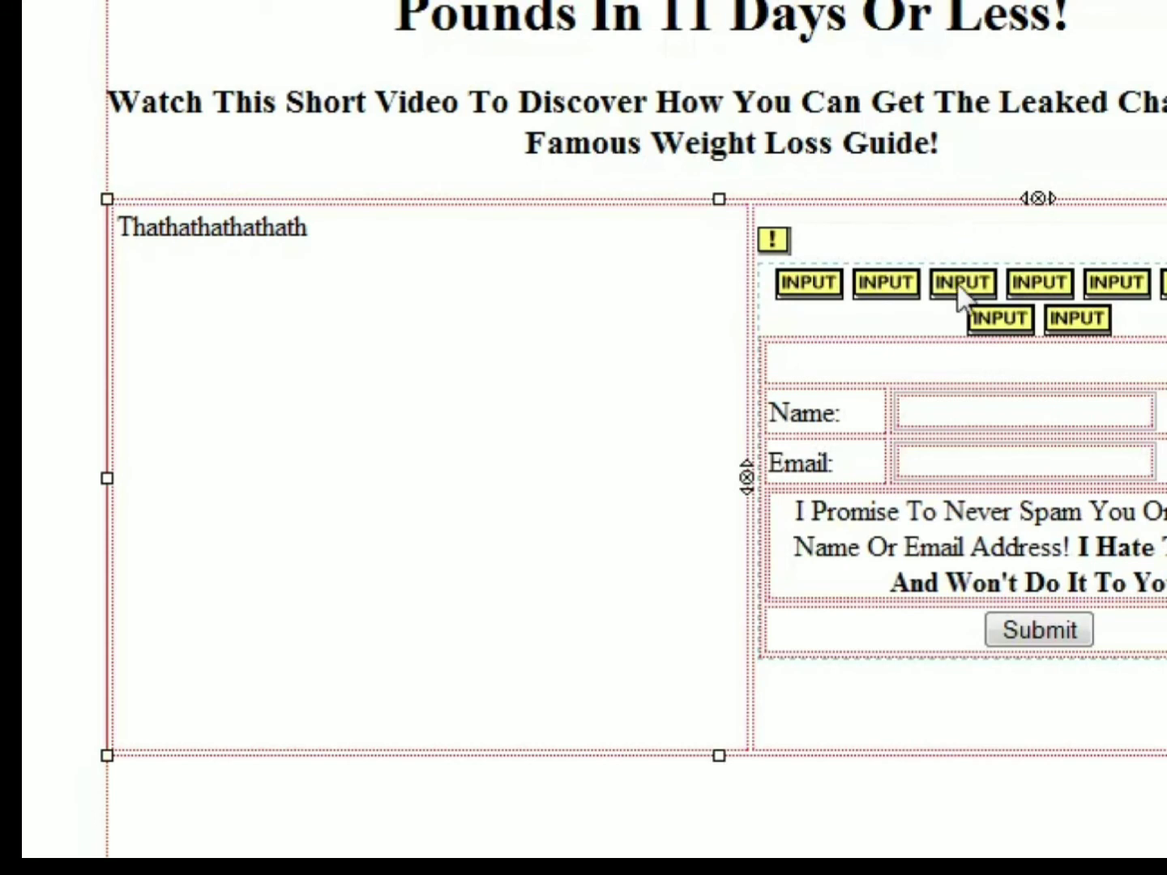
type("Enter Y")
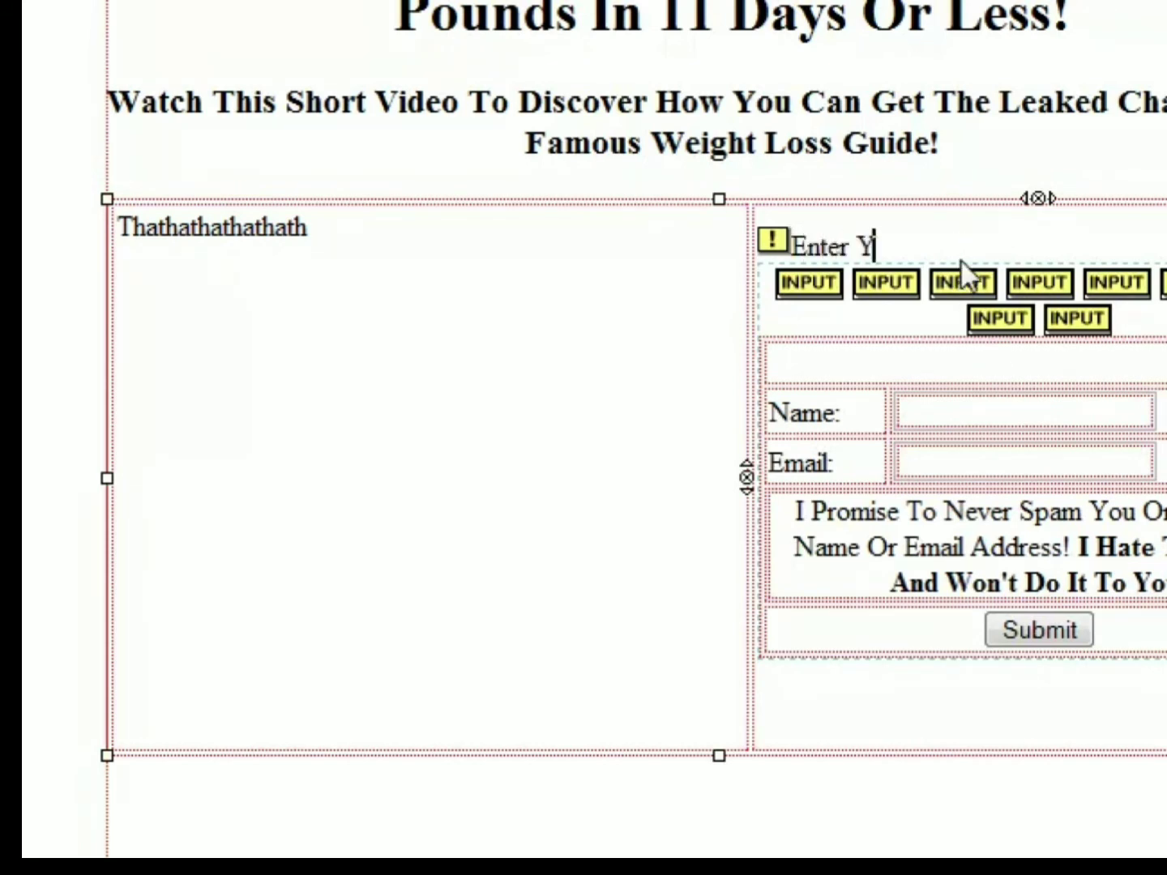
type("our Name And")
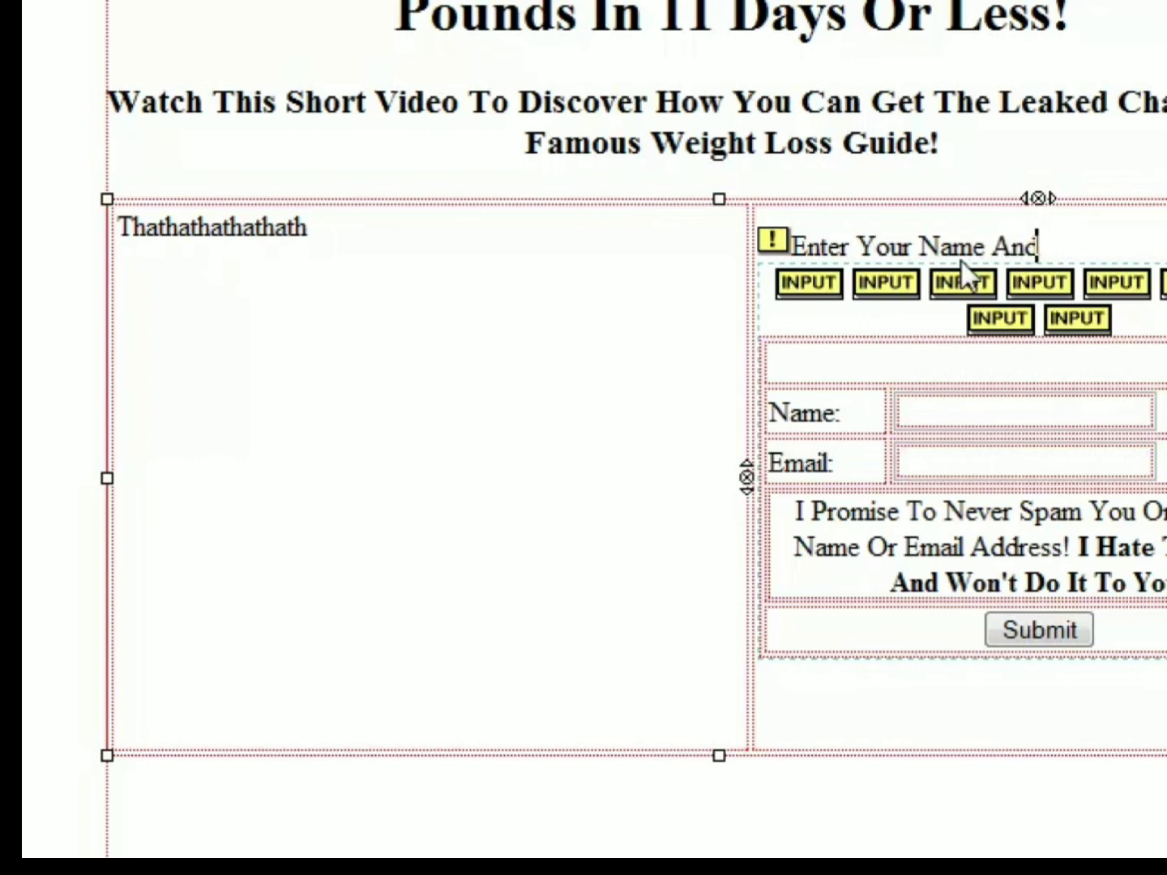
type(" Email Ad")
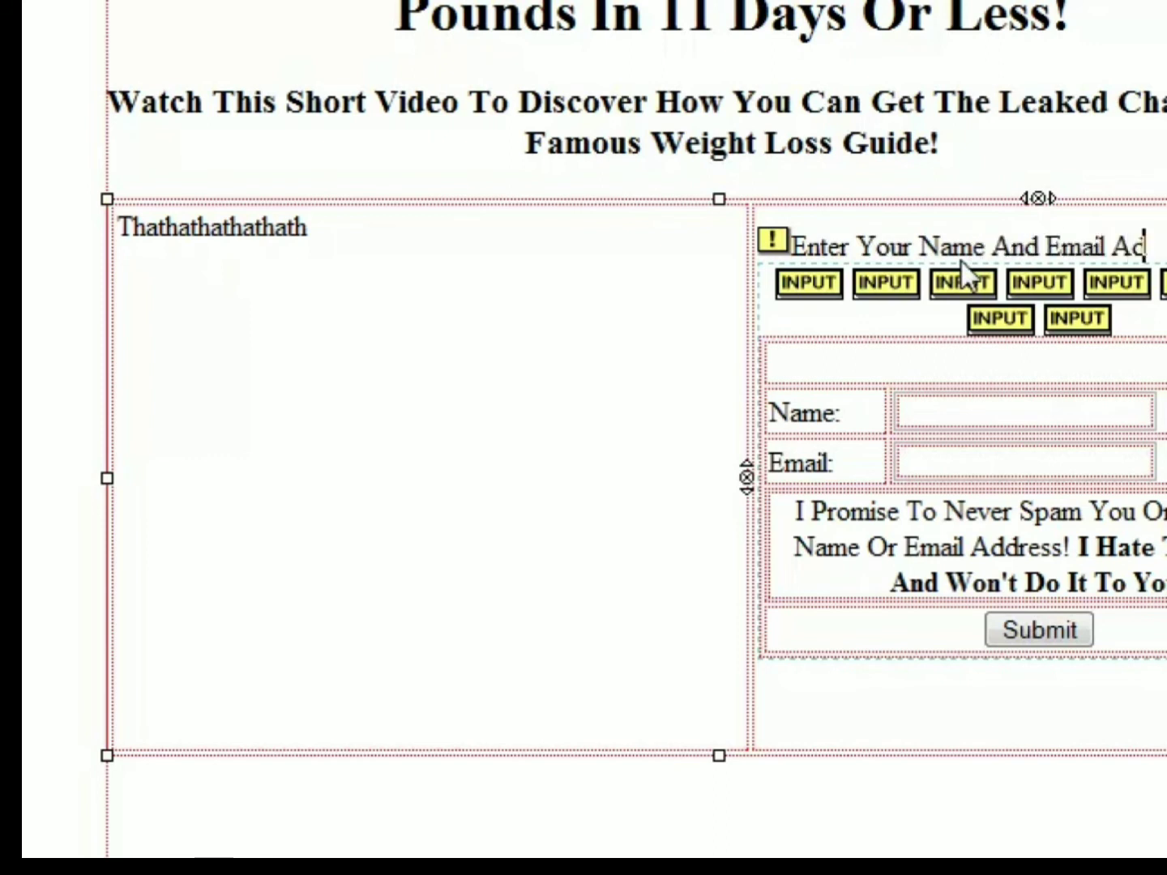
type("dr This")
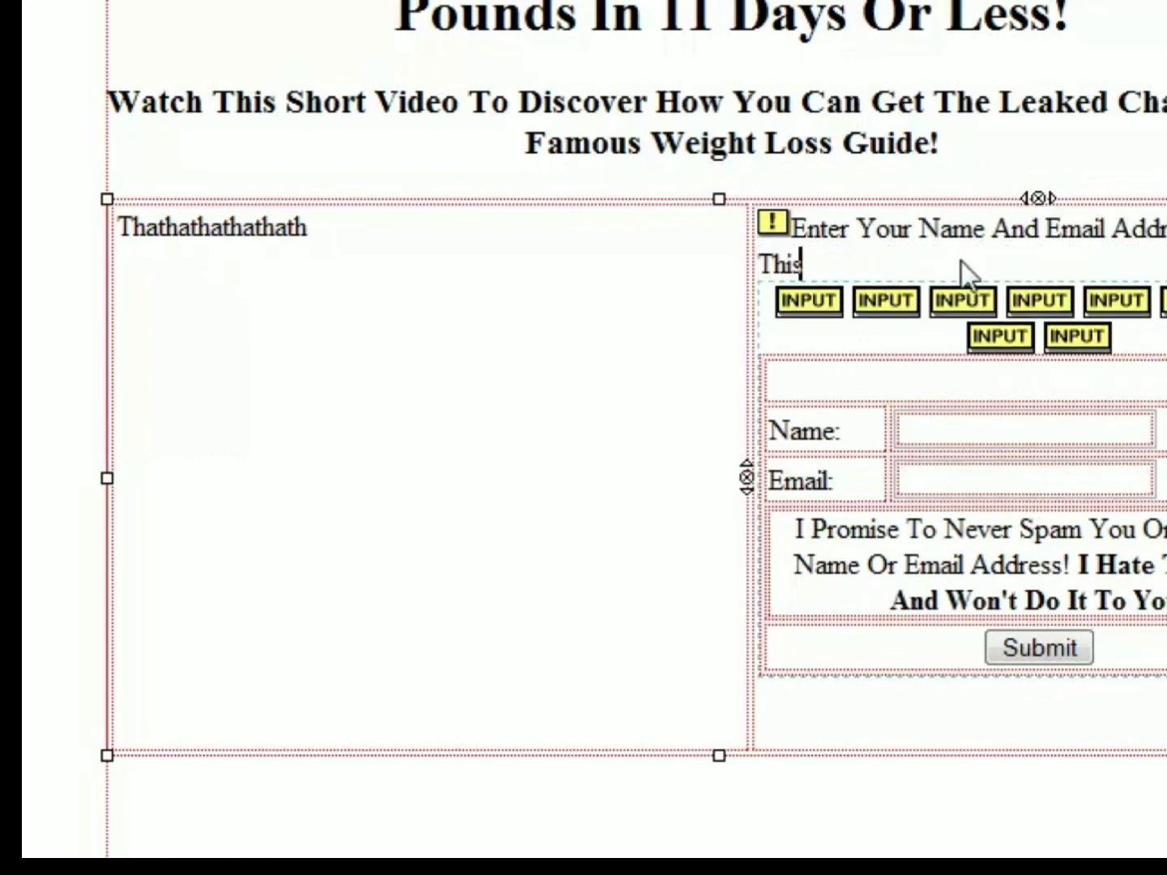
type(" Free Leaked Chapter!")
key("ctrl+z")
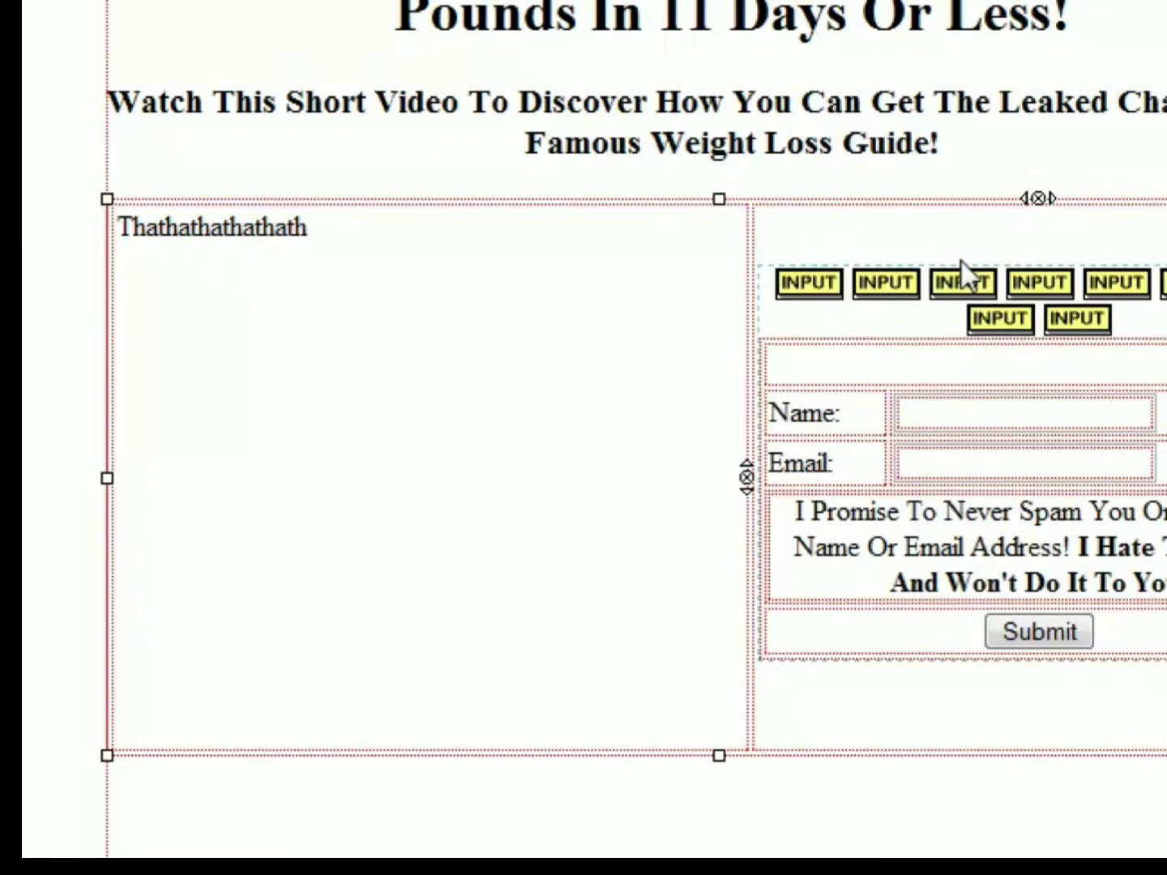
key("ctrl+y")
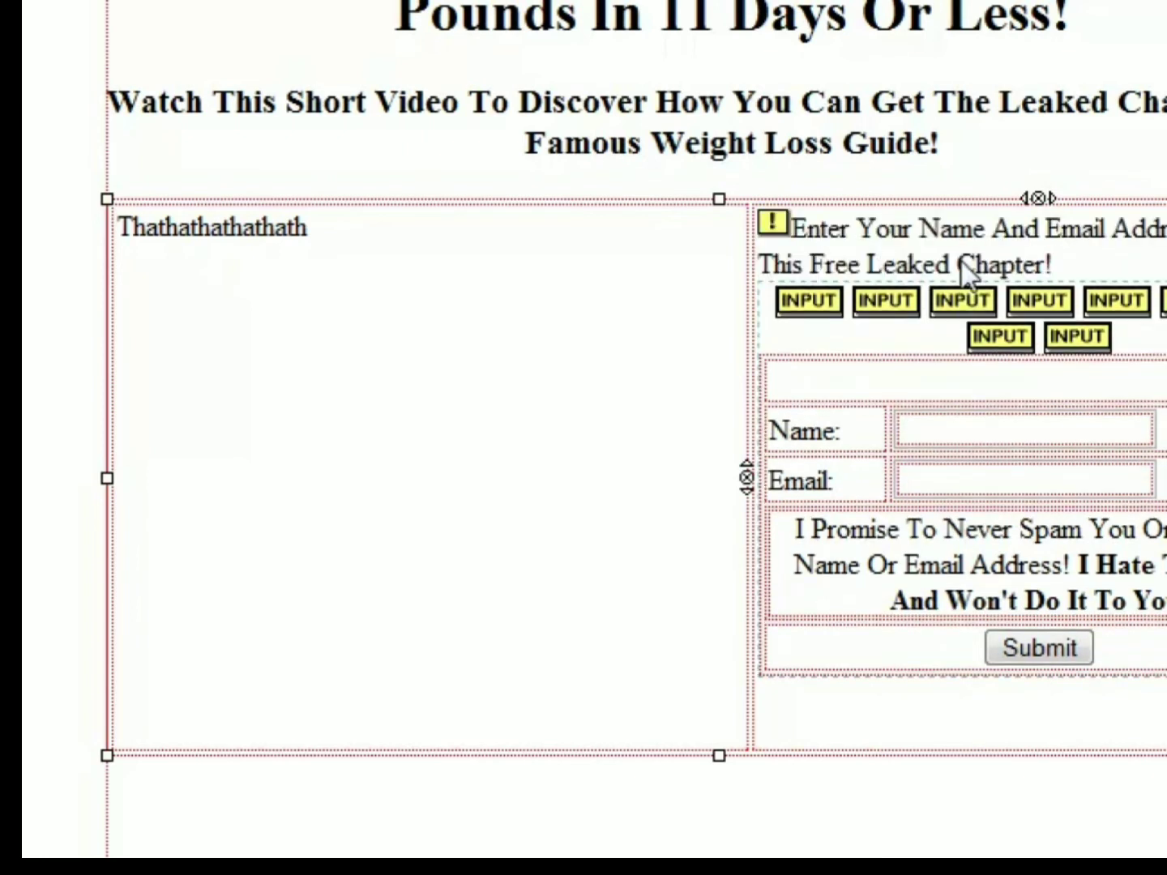
- Replace that prompt with bold red text "To Get This Free Leaked Chapter, Enter Your Name And Email In The Box Below!" in the form's top row
triple_click(1044, 265)
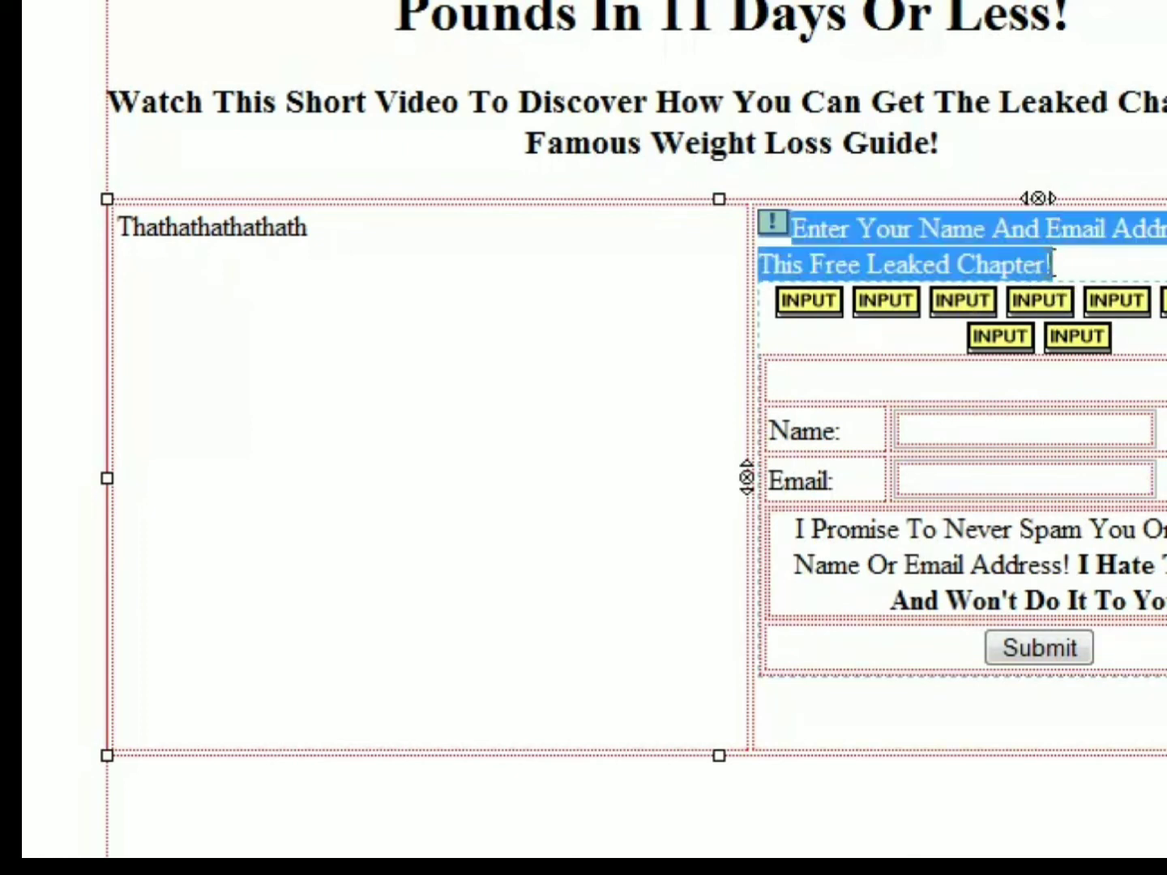
left_click(1049, 264)
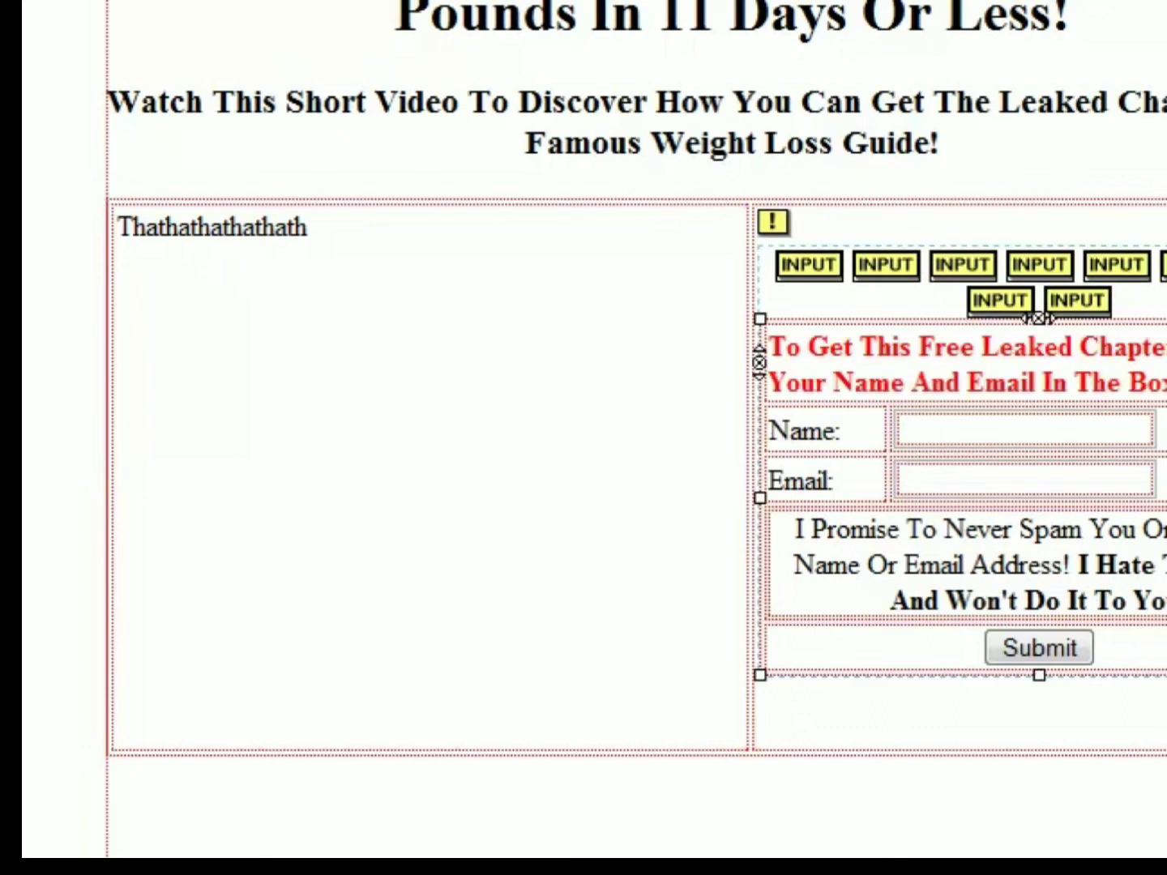
key("ctrl+shift+i")
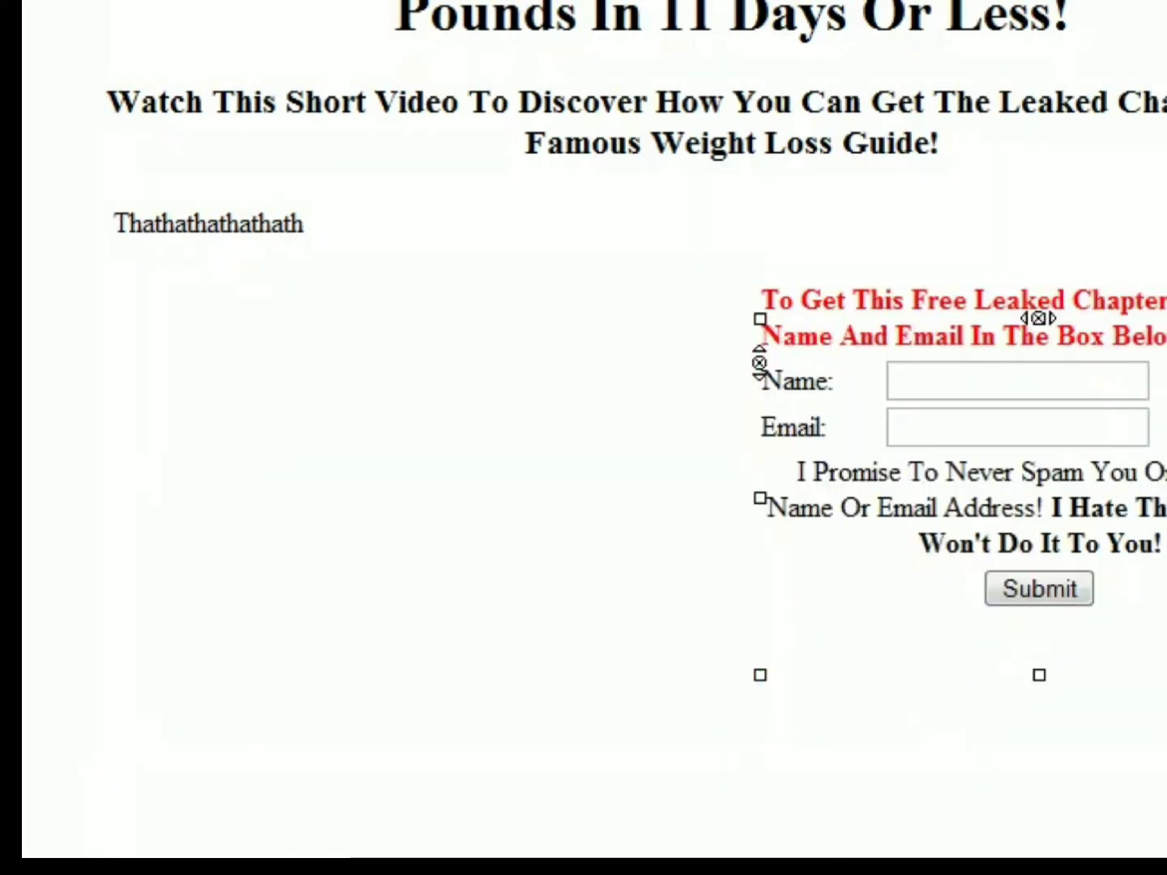
left_click(1139, 468)
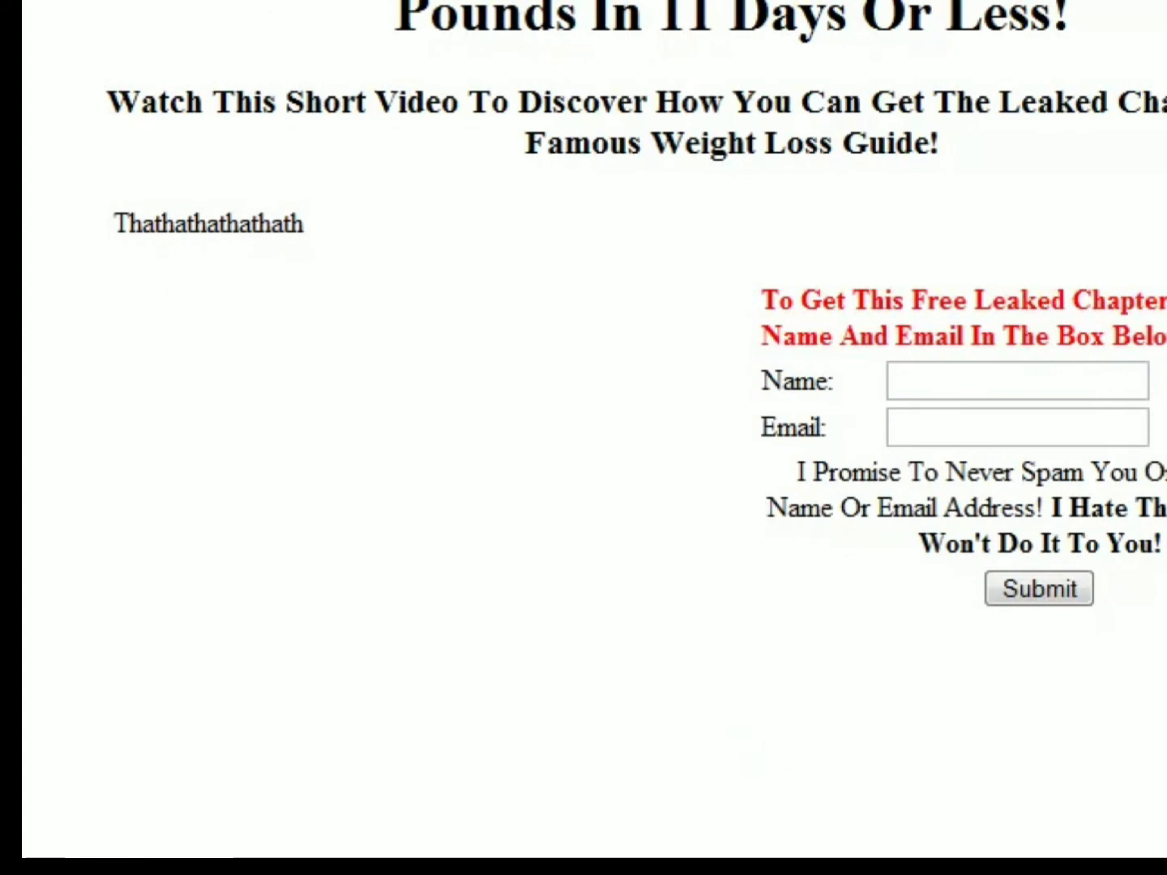
scroll(636, 438, "up", 1)
scroll(635, 438, "down", 1)
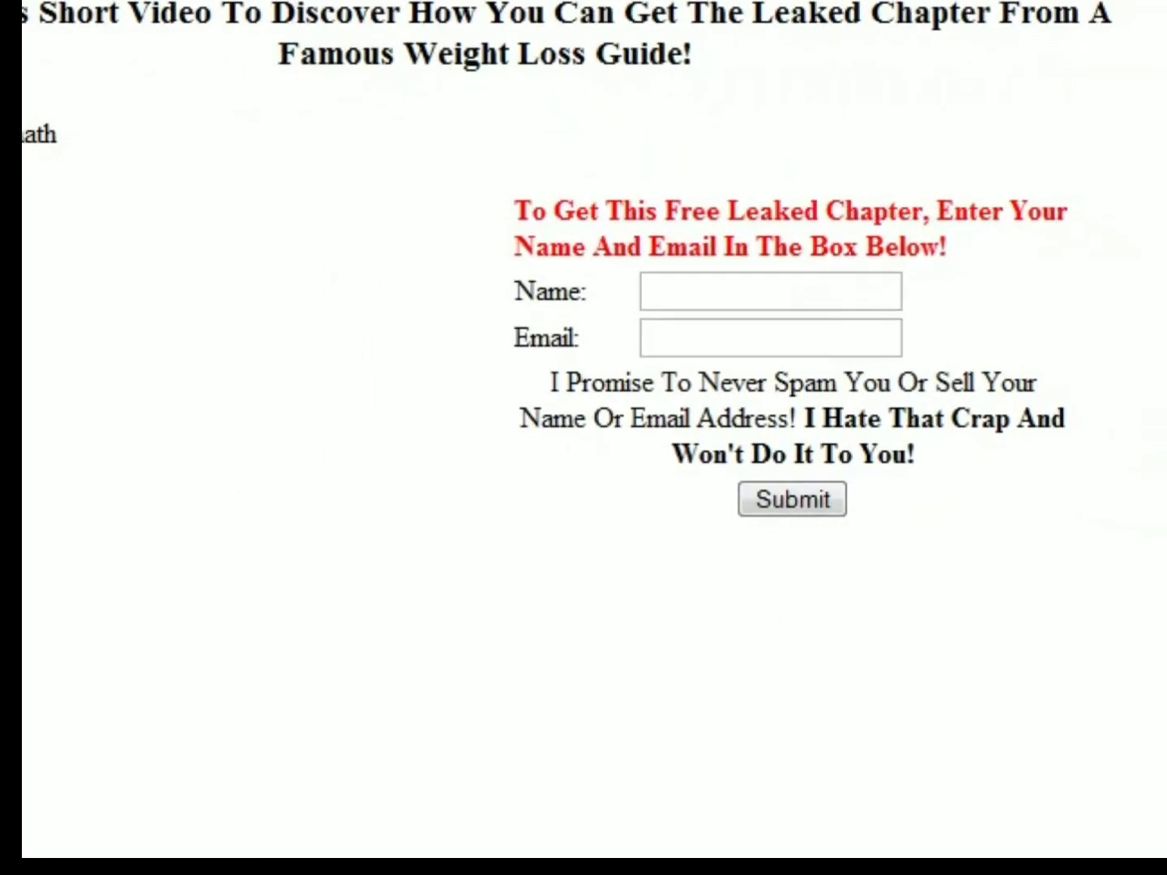
- Insert a second two-column table below the web form table and stretch it to nearly the full page width
left_click(243, 871)
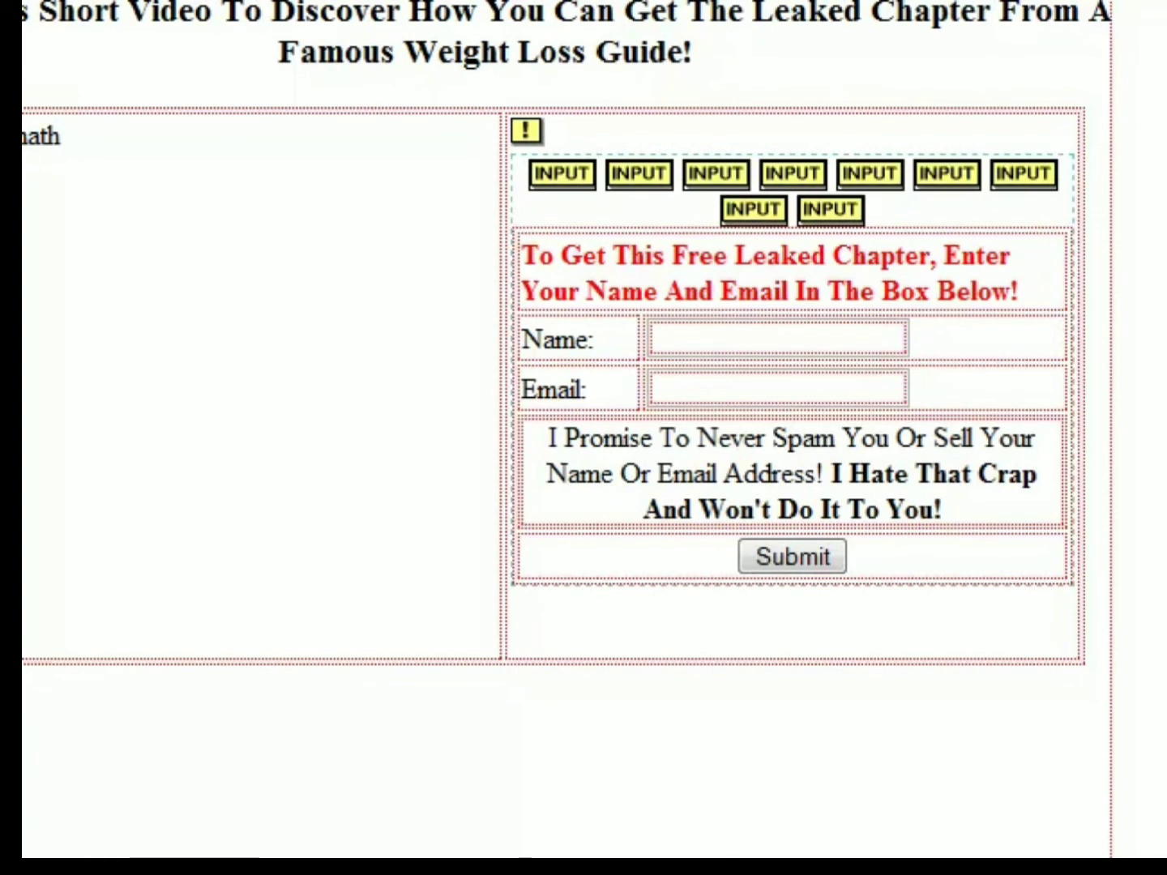
key("Return")
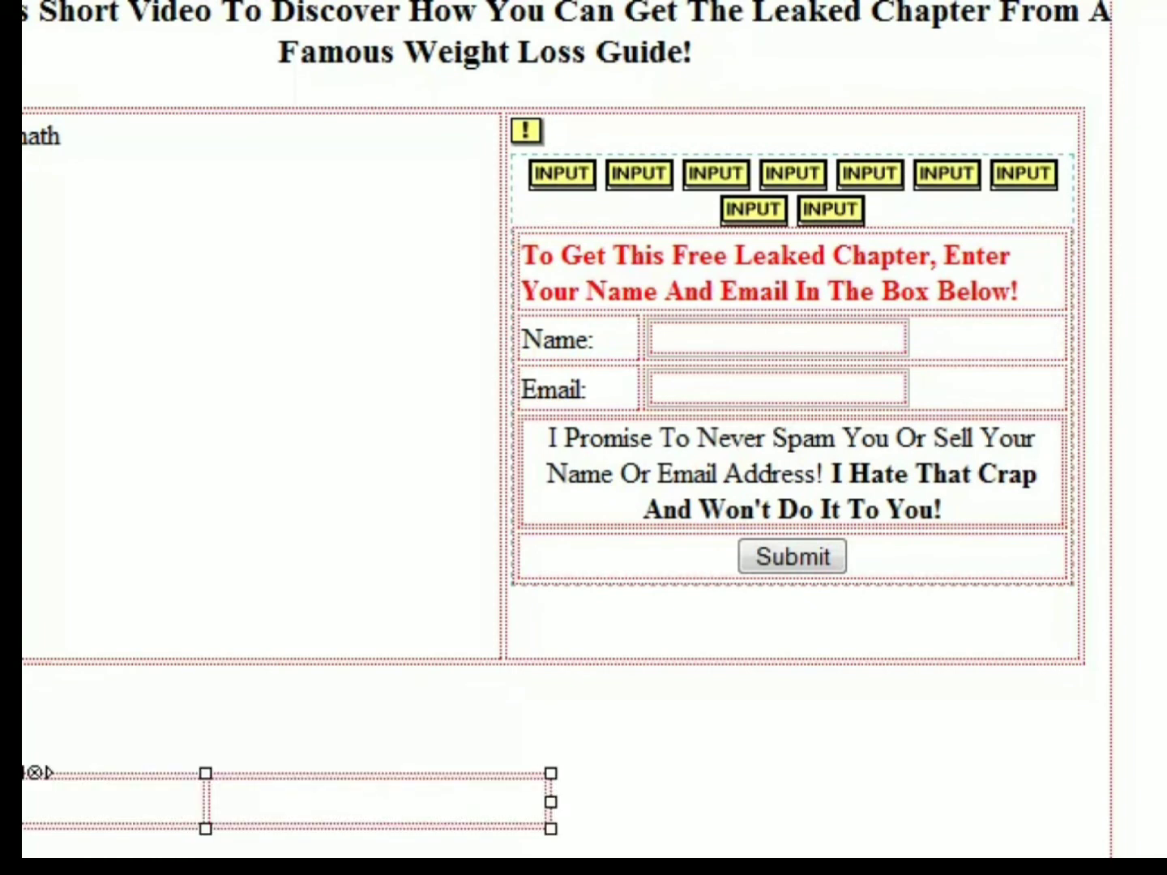
left_click_drag(551, 802, 1106, 802)
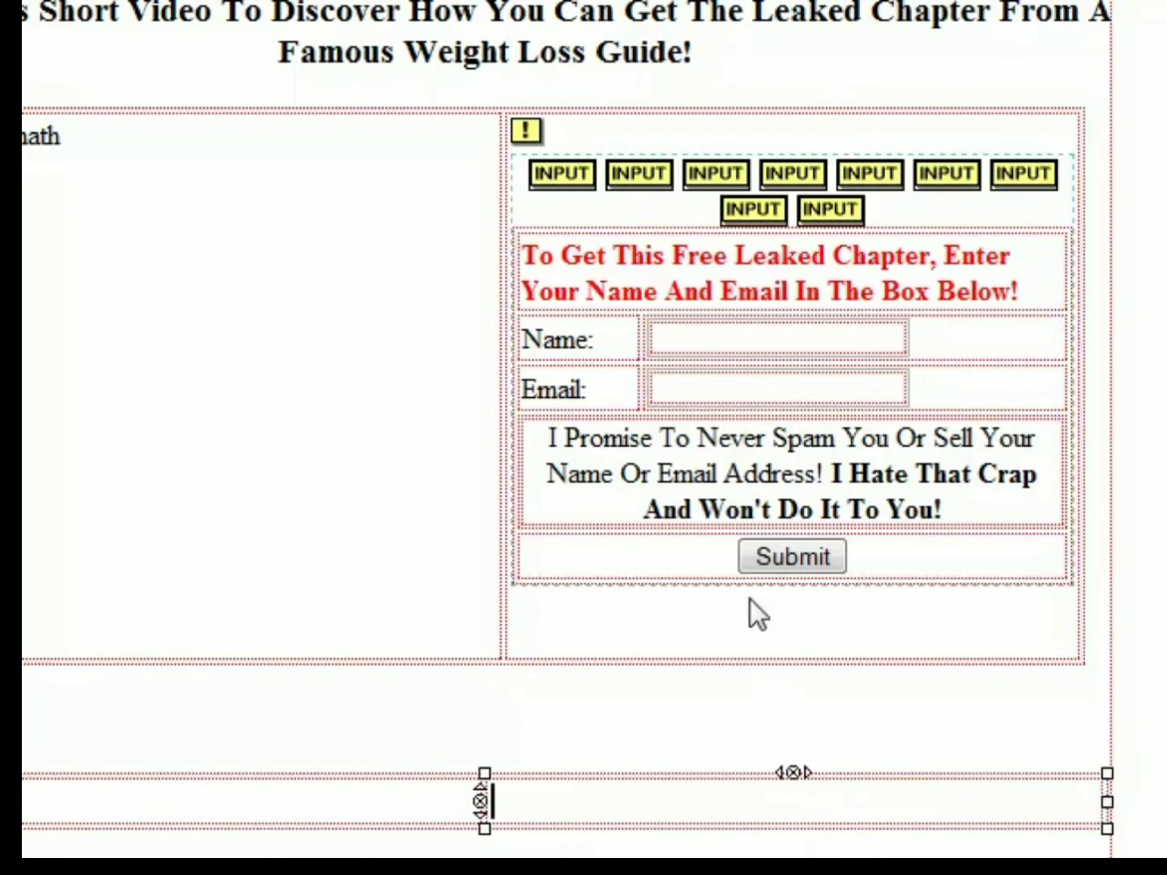
left_click(747, 108)
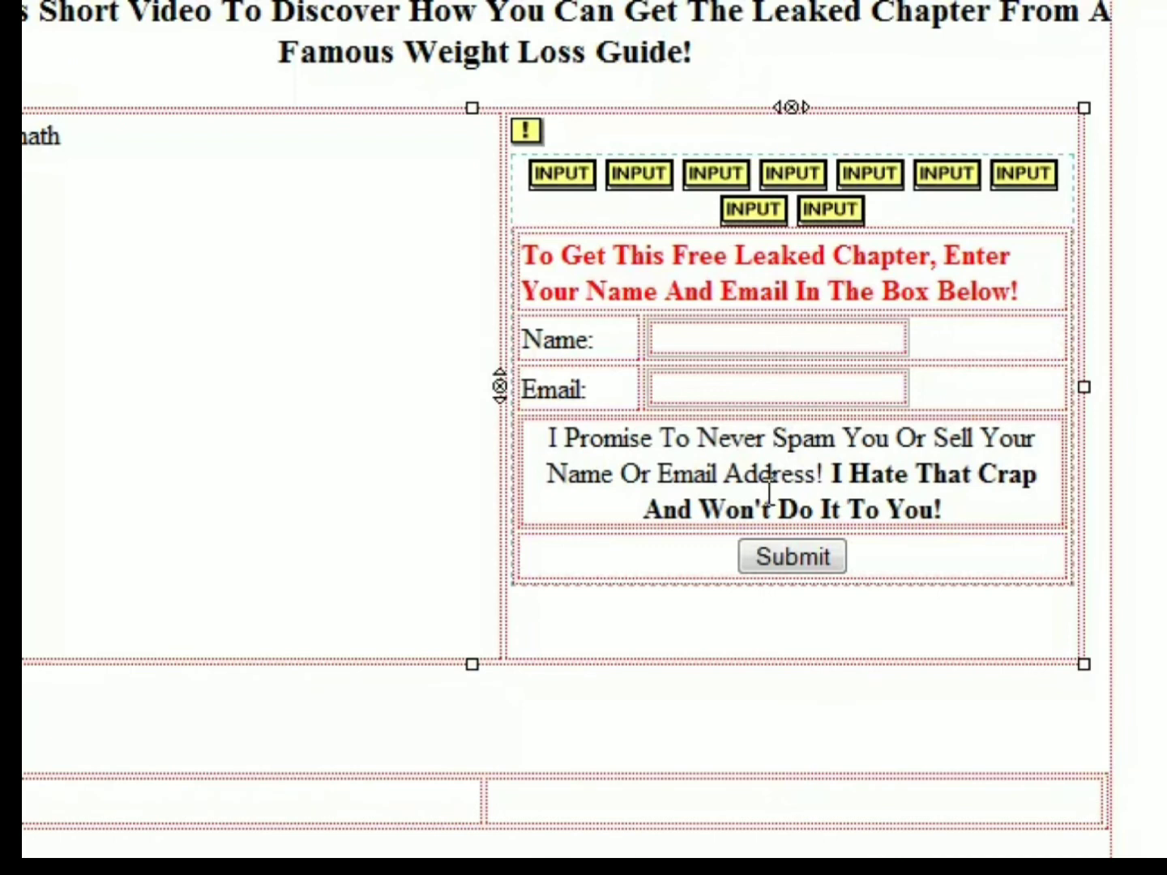
left_click(155, 325)
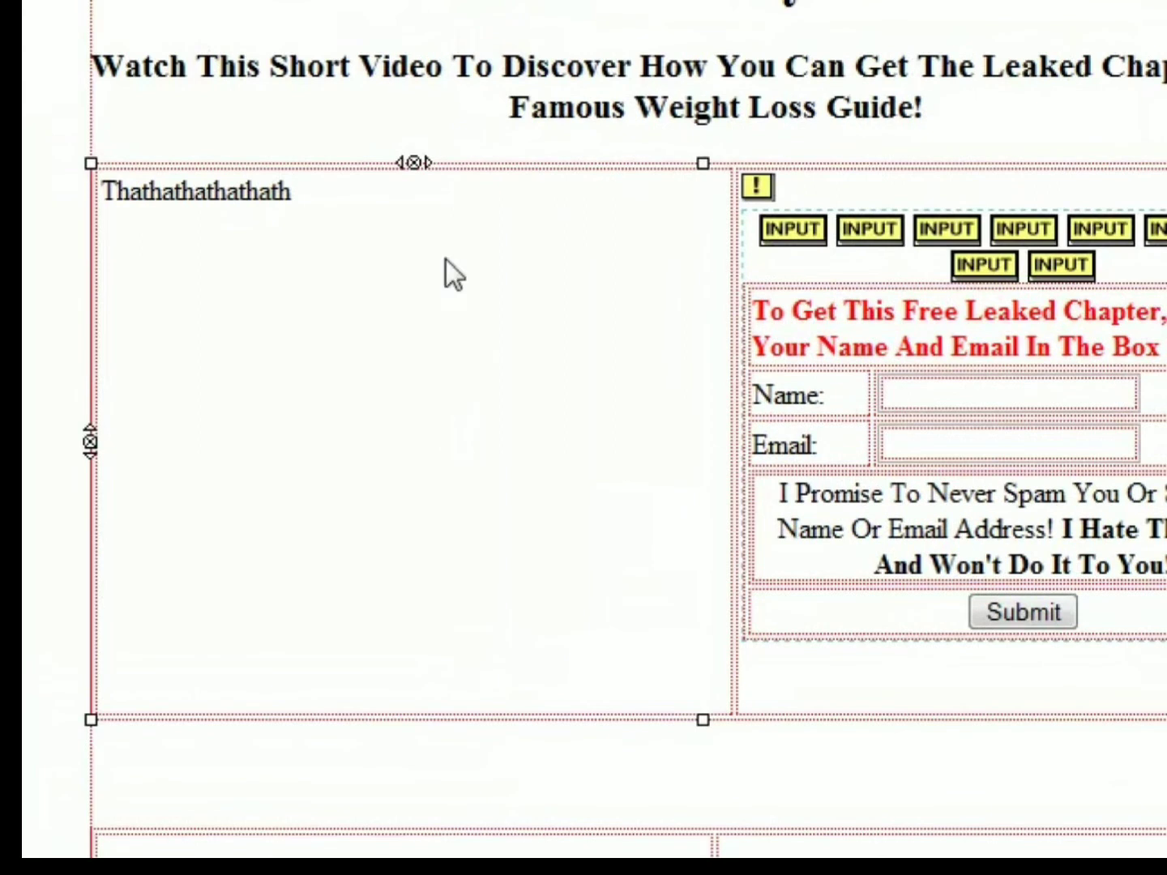
key("shift+Home")
left_click(394, 261)
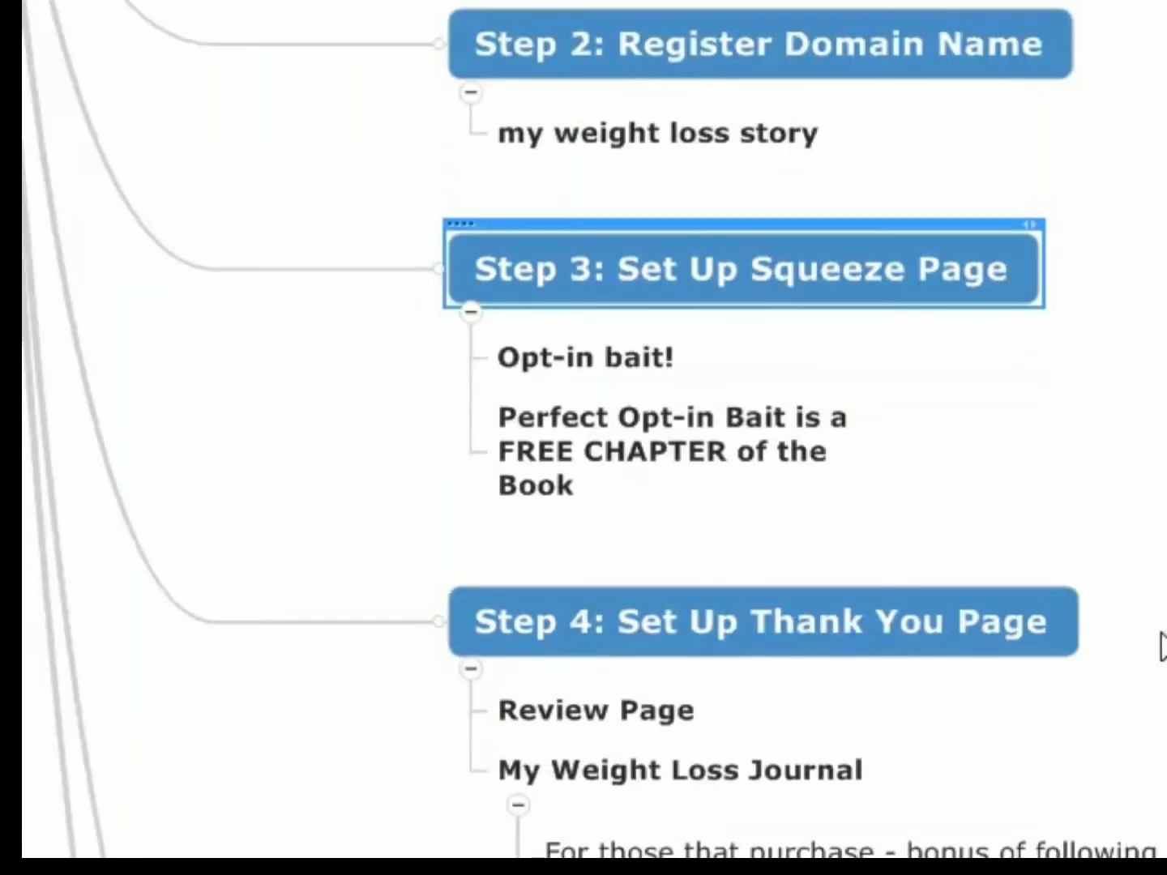
- Review the affiliate plan mind map from Step 4: Set Up Thank You Page through Step 6: Drive Traffic
scroll(1150, 632, "down", 3)
left_click(907, 341)
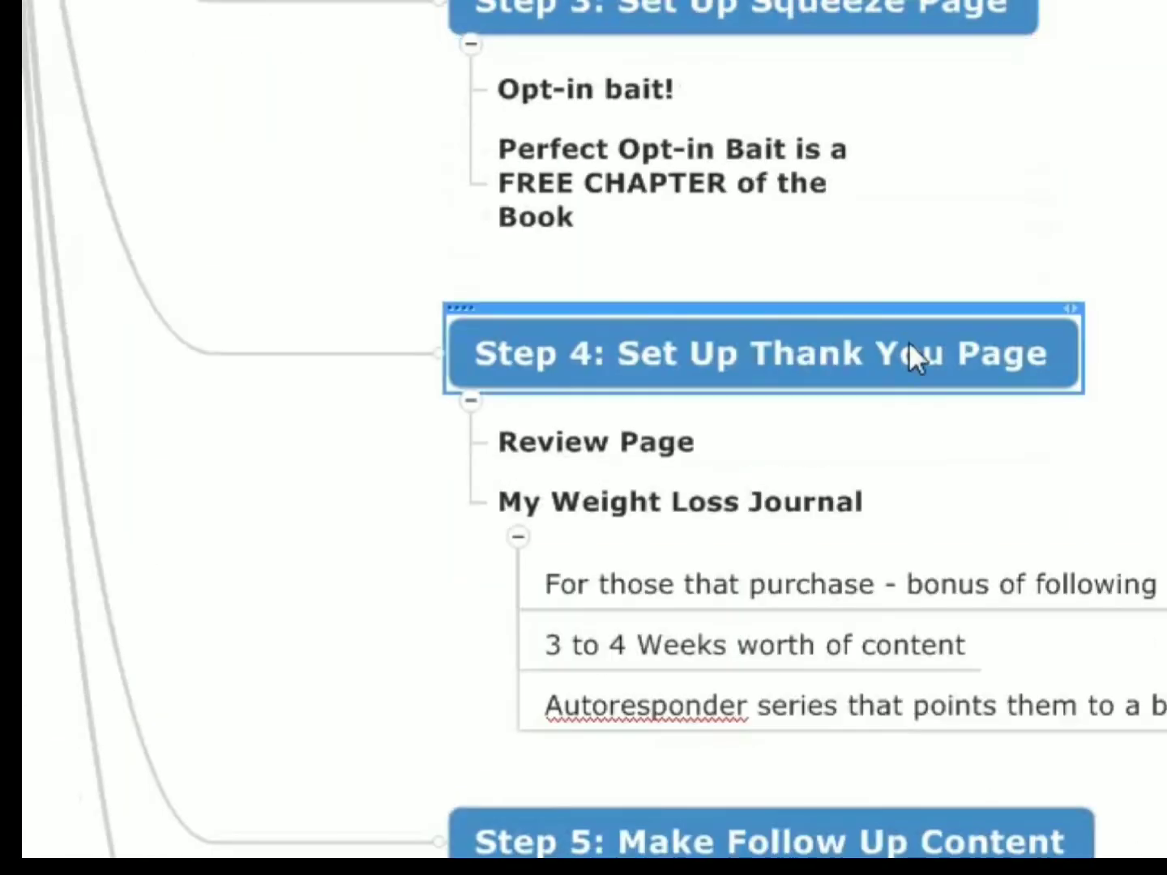
scroll(1030, 508, "down", 3)
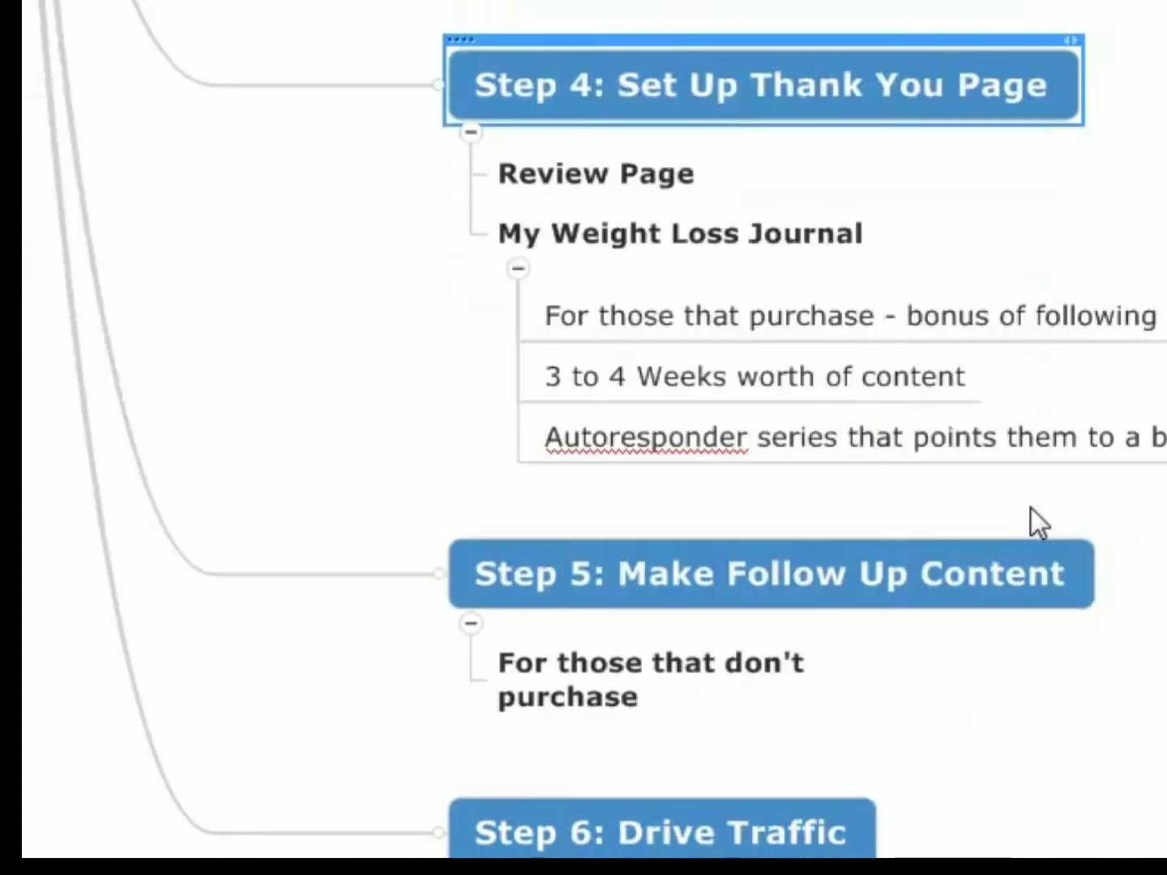
scroll(973, 507, "up", 3)
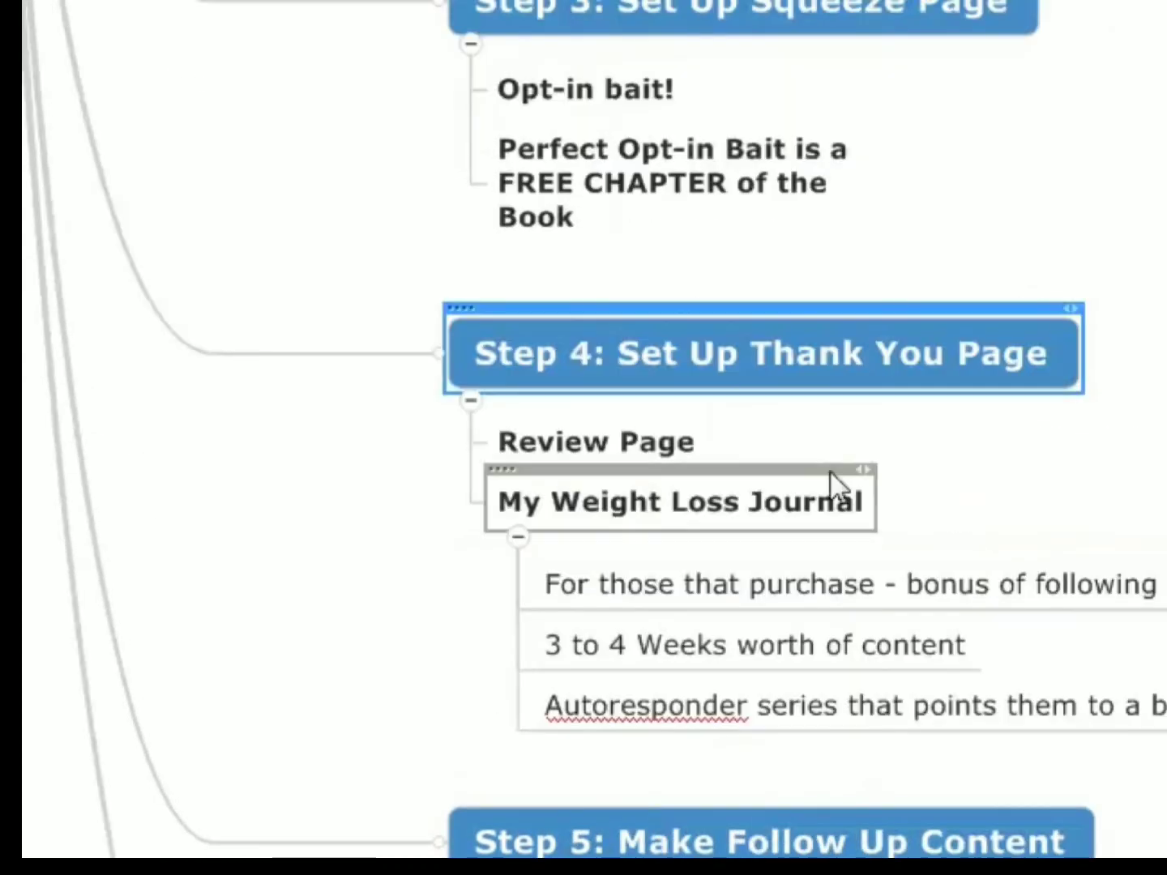
scroll(1053, 502, "down", 6)
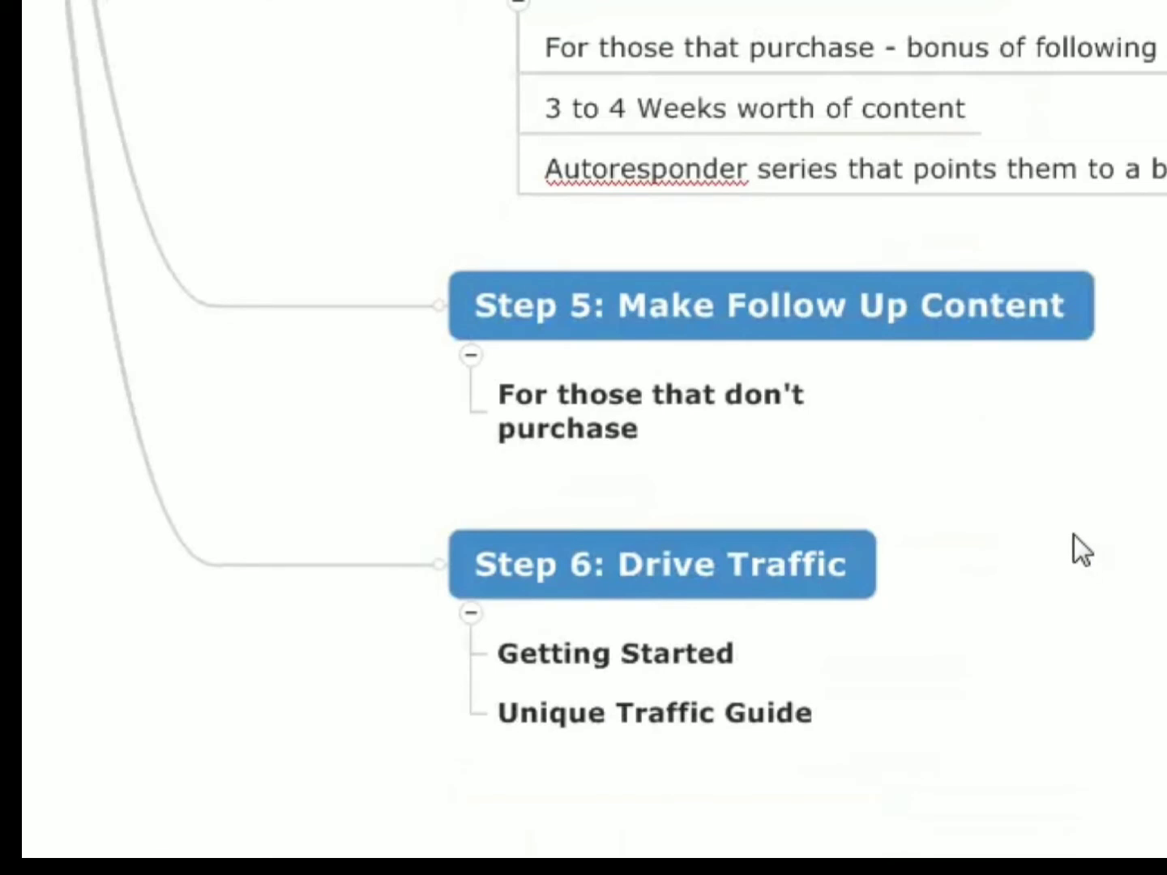
scroll(1077, 550, "up", 3)
left_click(835, 590)
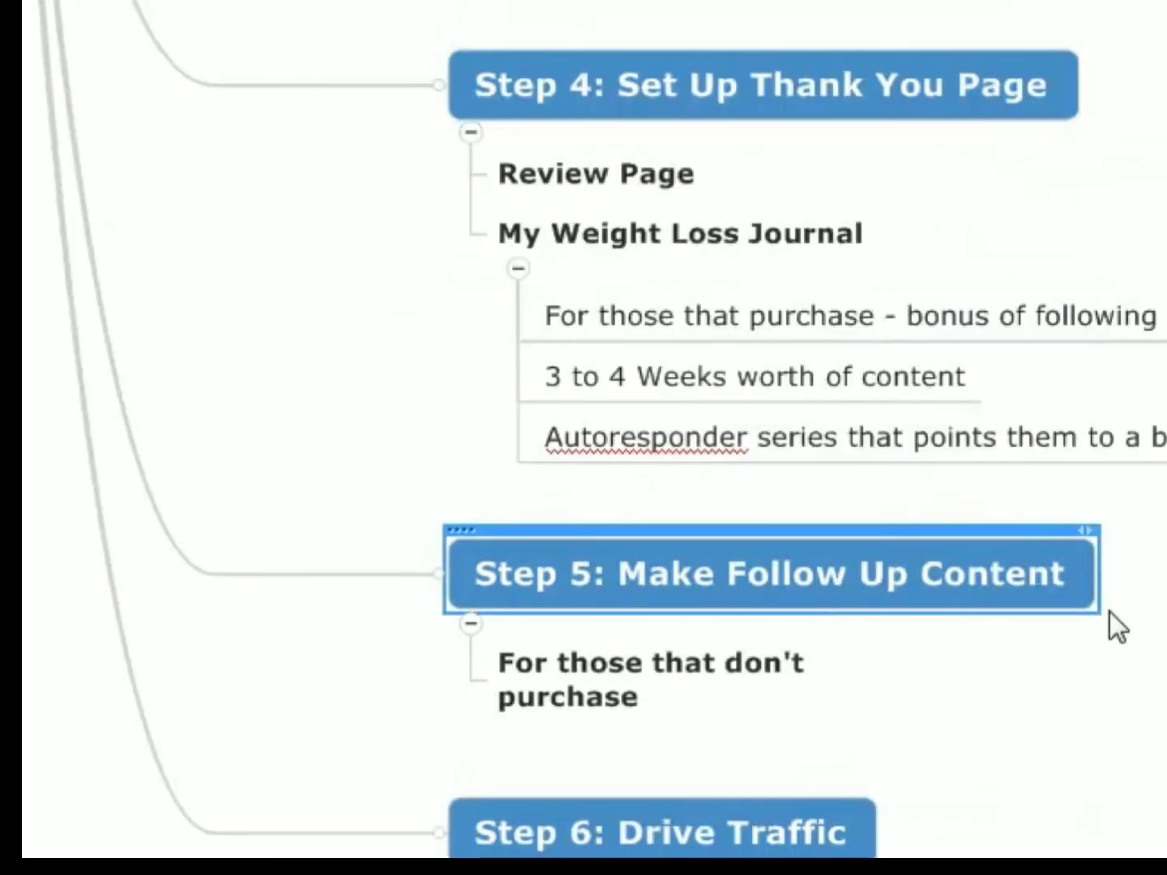
scroll(1100, 576, "down", 3)
left_click(815, 596)
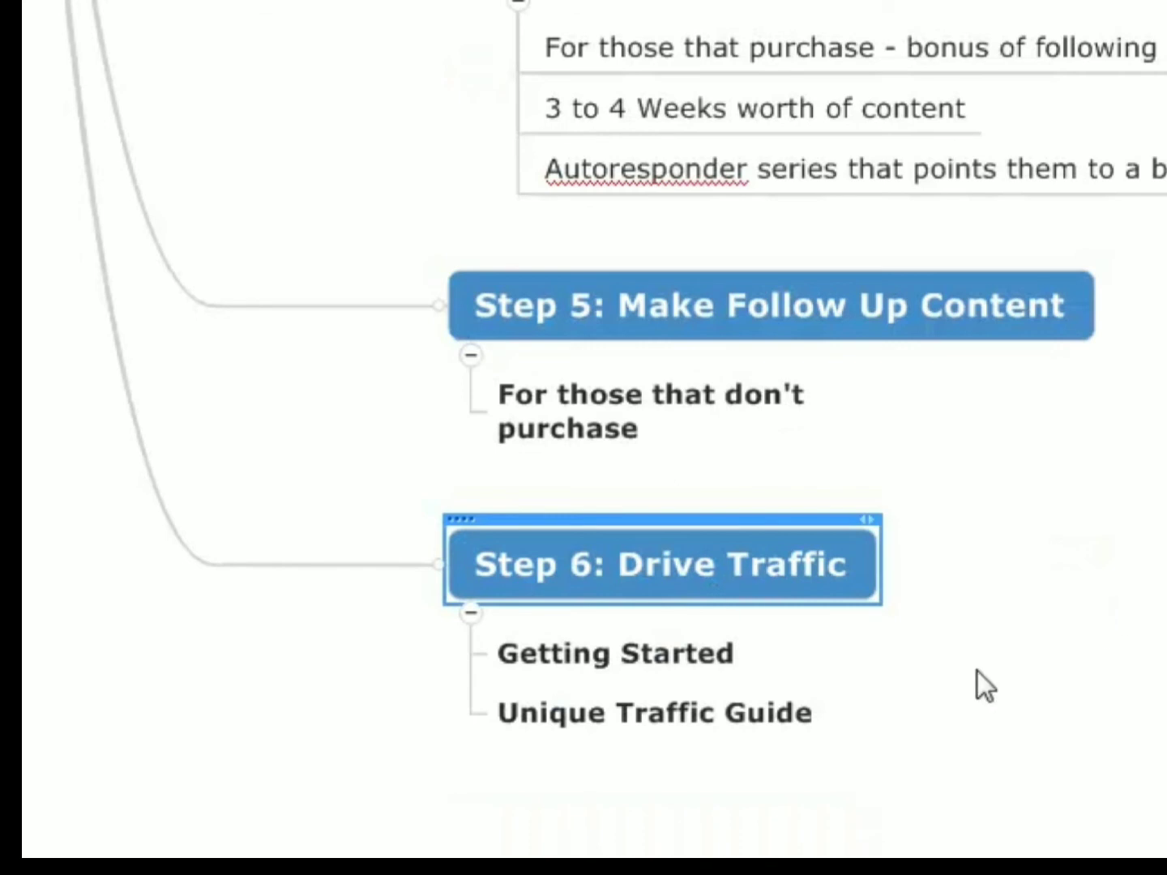
scroll(977, 684, "up", 15)
left_click(757, 392)
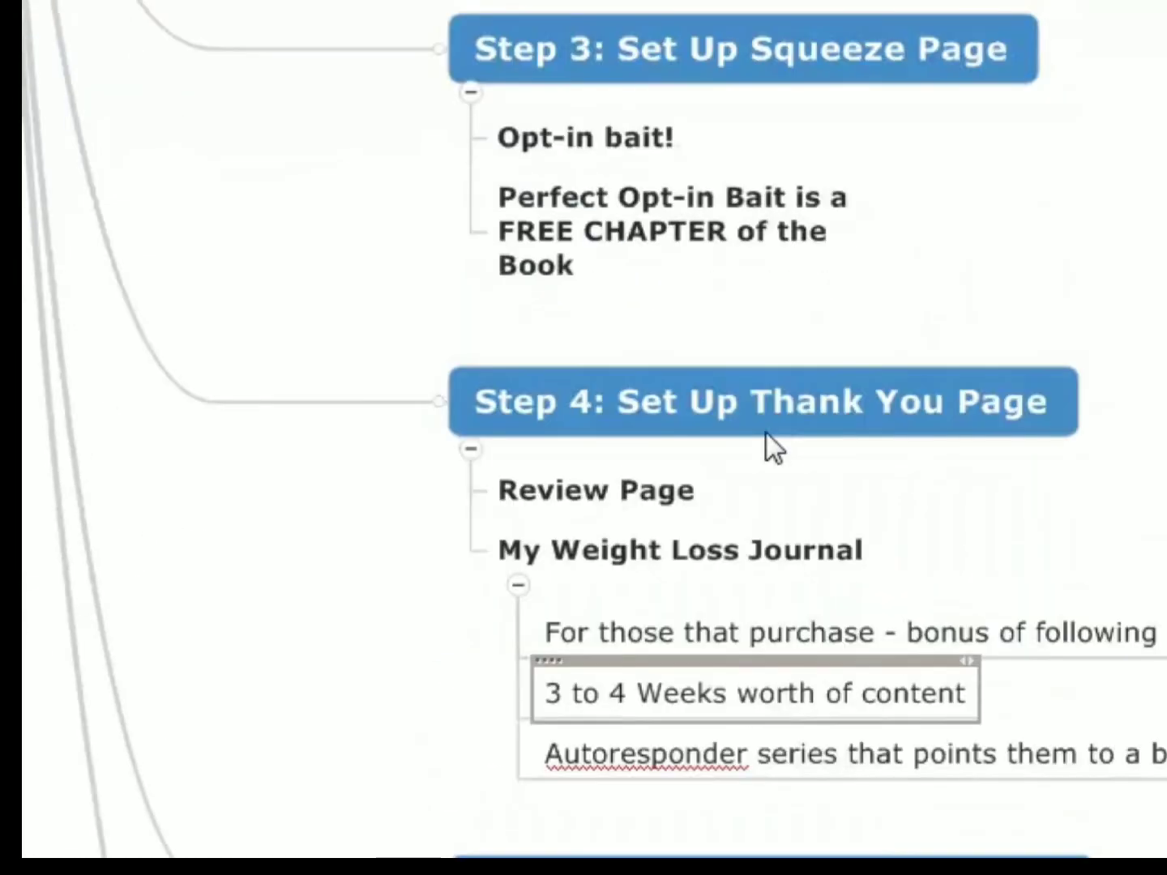
left_click(764, 397)
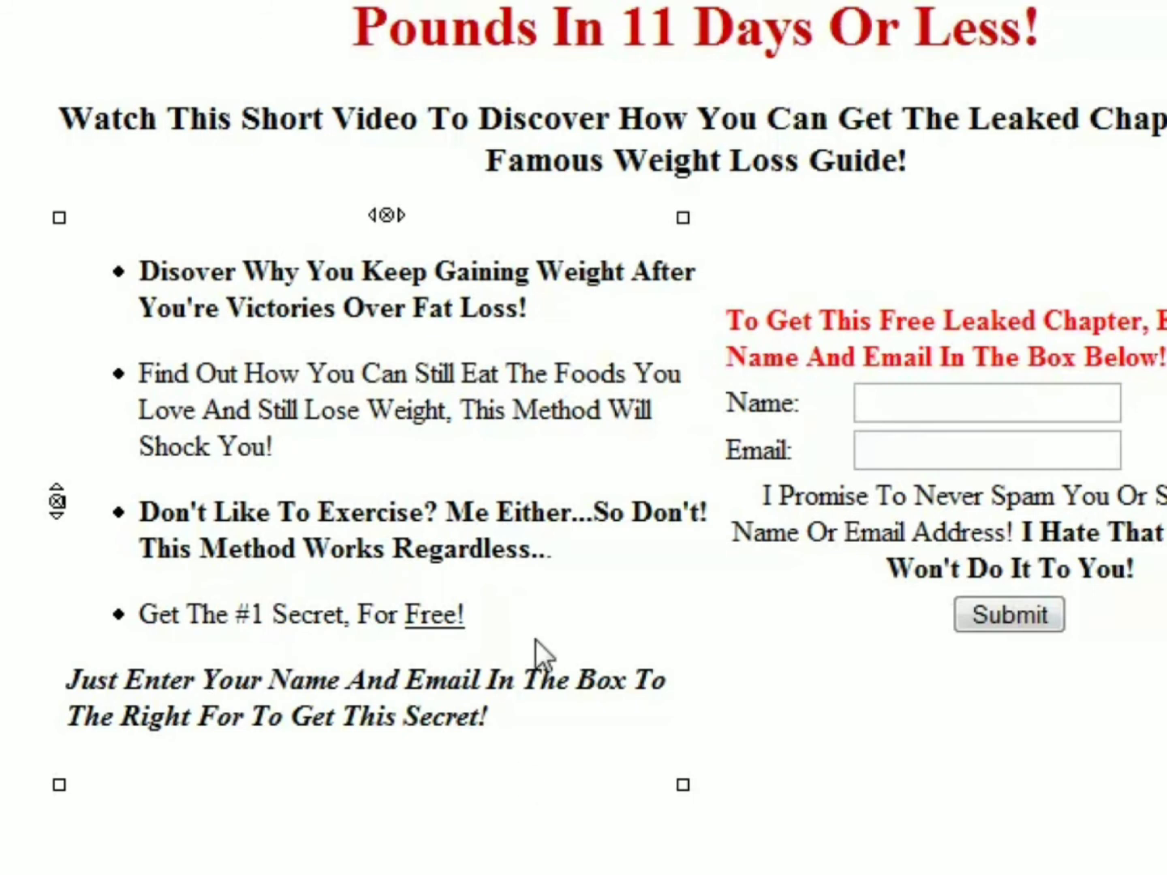
- Examine the squeeze page's bulleted benefits and the italic call to action beside the web form
left_click_drag(525, 608, 136, 271)
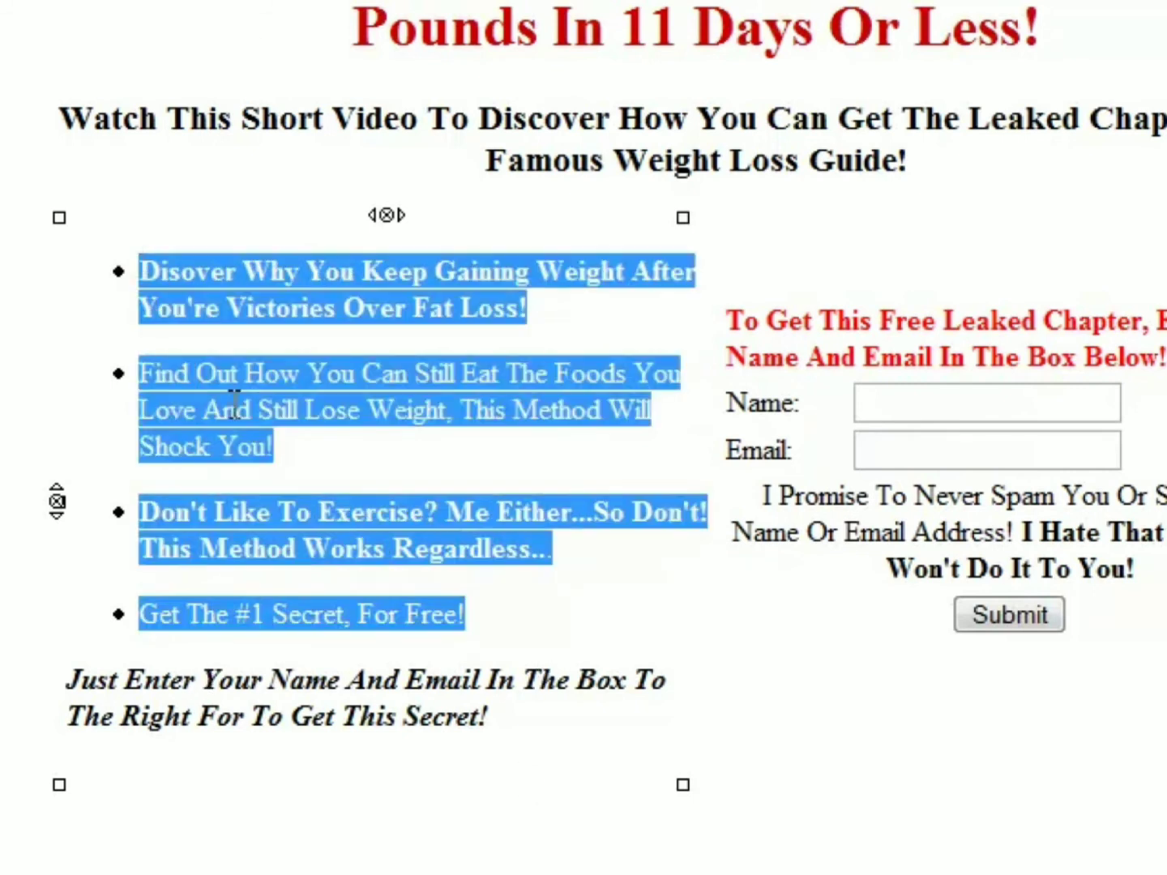
left_click(493, 616)
left_click_drag(556, 681, 136, 271)
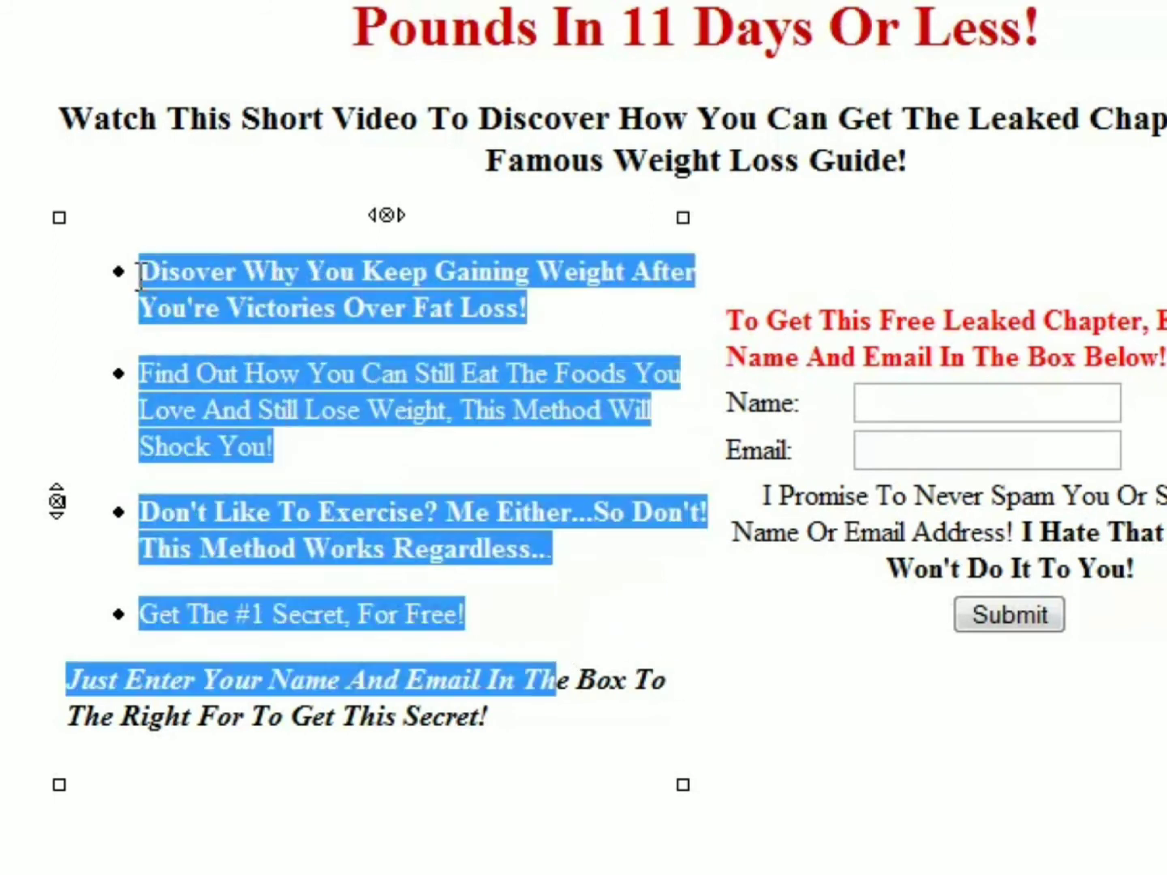
left_click(517, 713)
left_click_drag(518, 712, 134, 276)
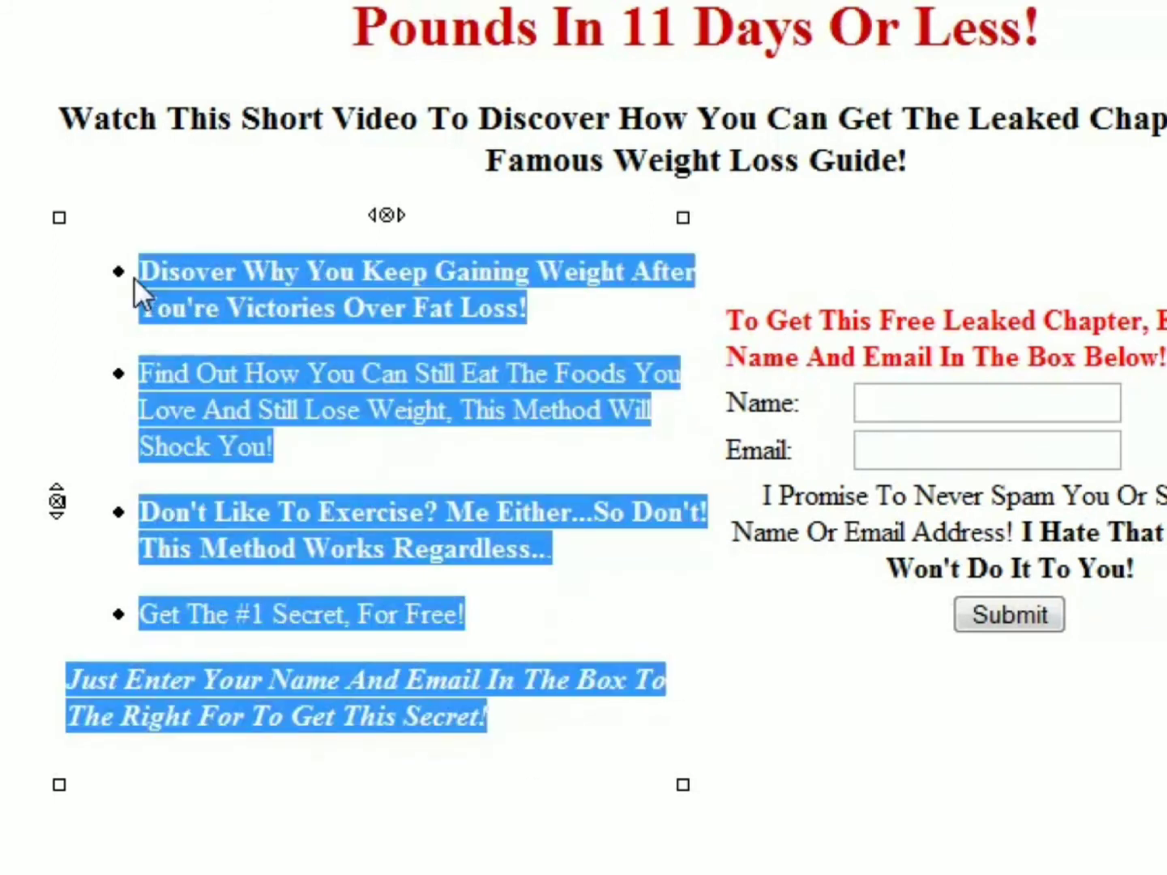
left_click(821, 692)
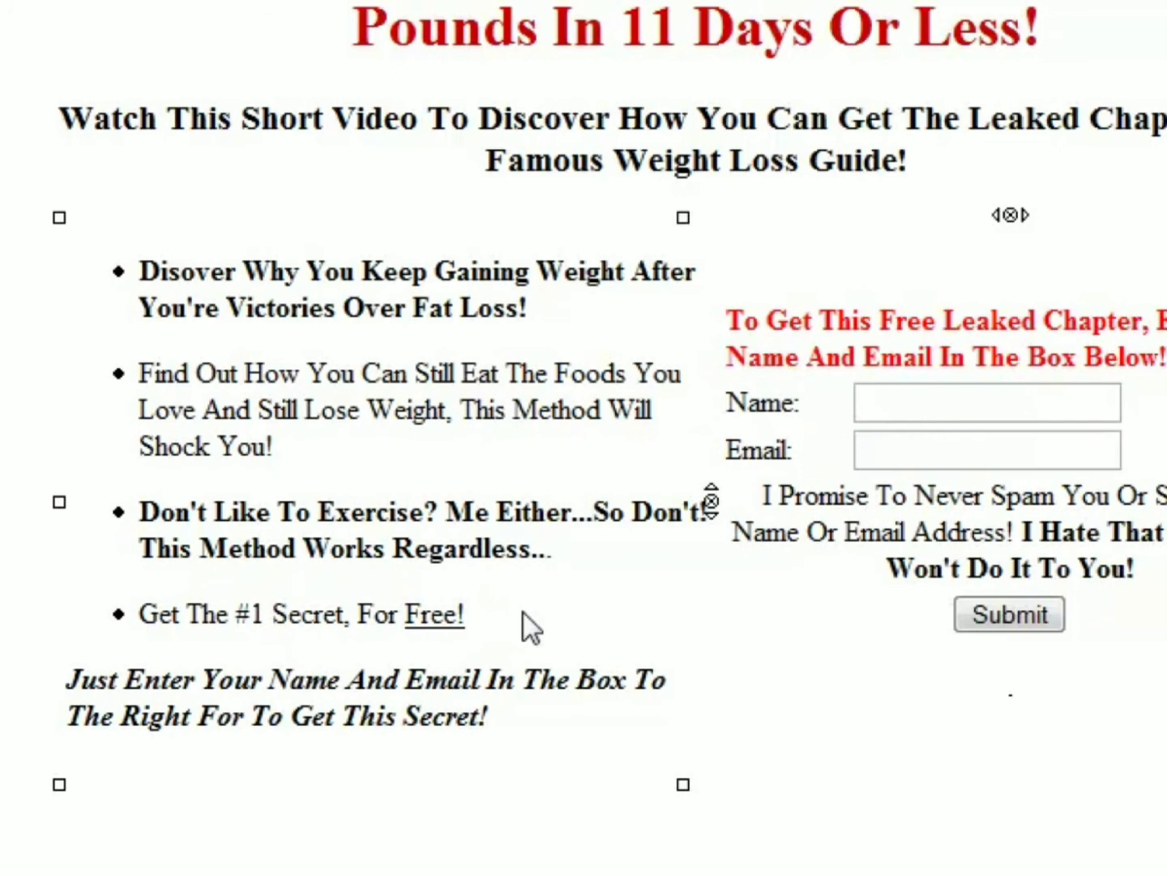
left_click_drag(523, 622, 138, 272)
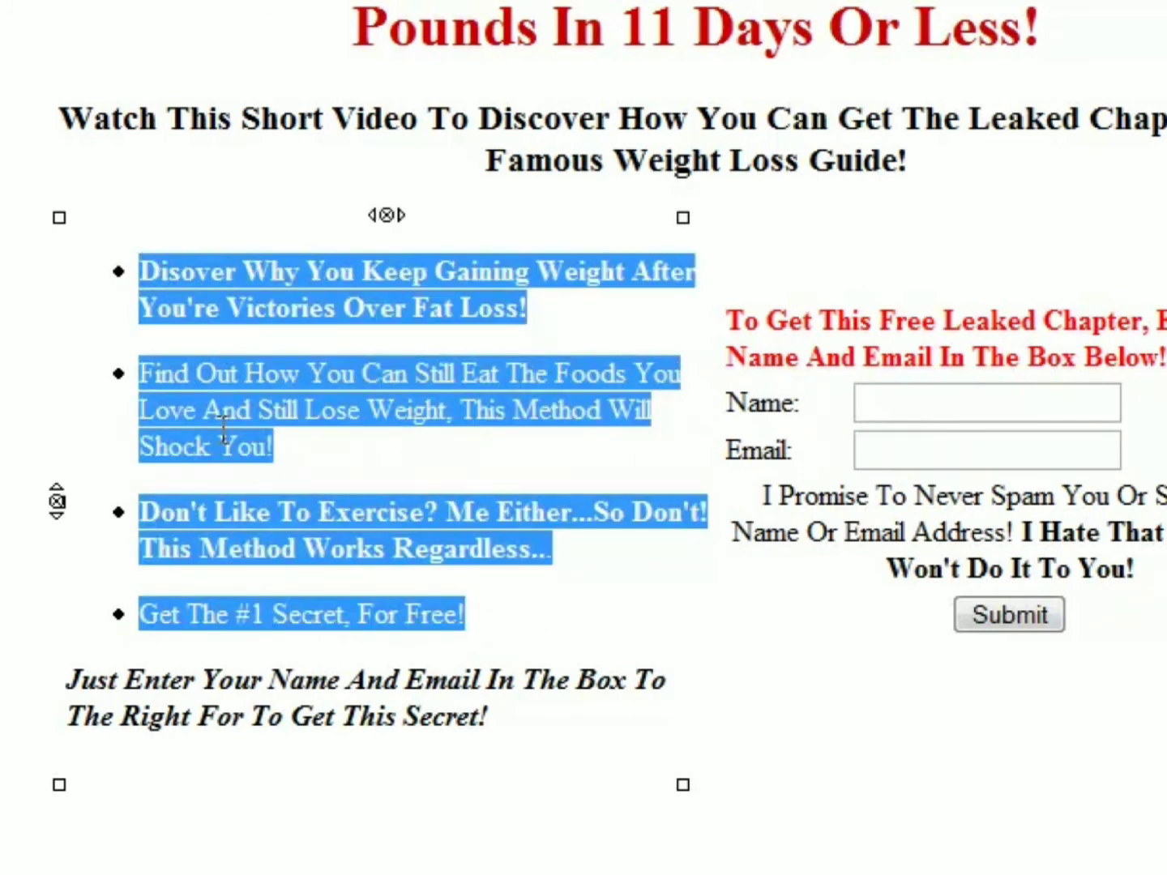
left_click(984, 723)
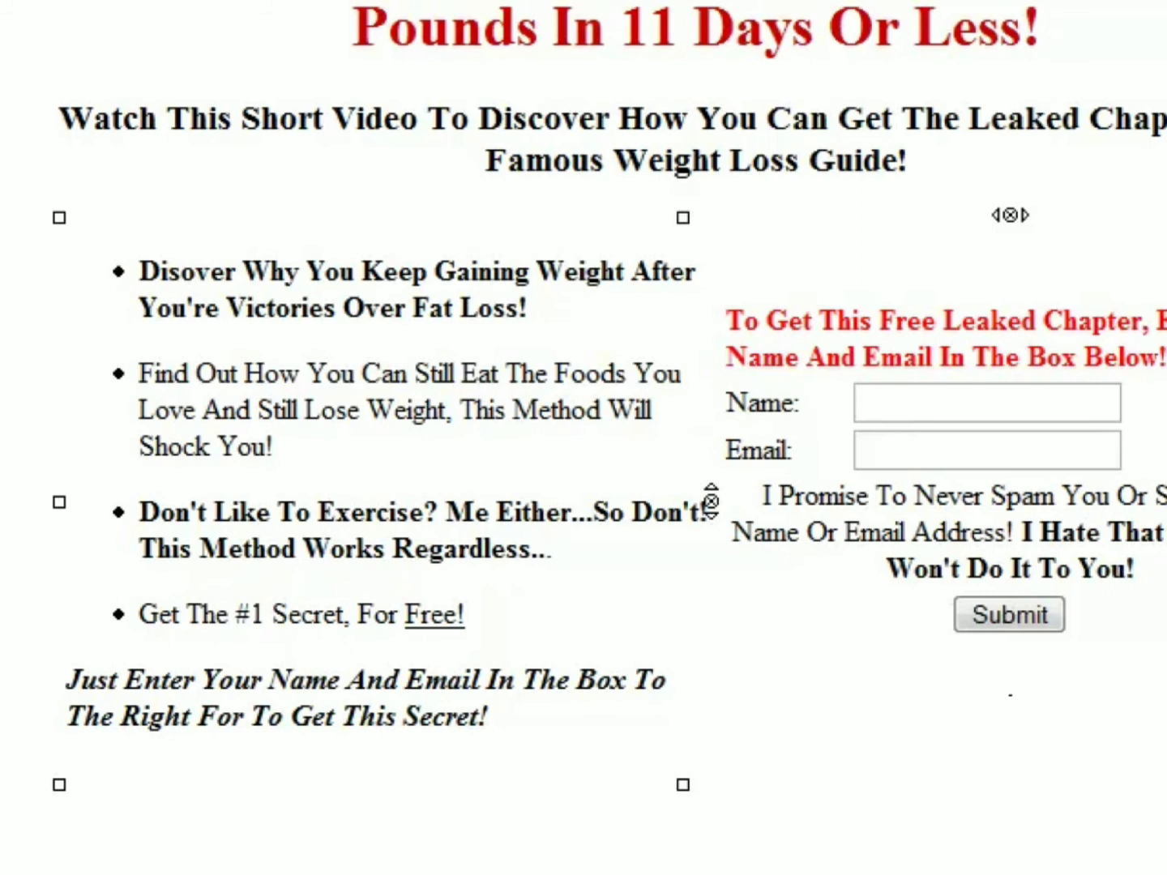
left_click(325, 270)
left_click(370, 407)
left_click(377, 444)
left_click(578, 595)
left_click(567, 550)
left_click(455, 446)
left_click(567, 310)
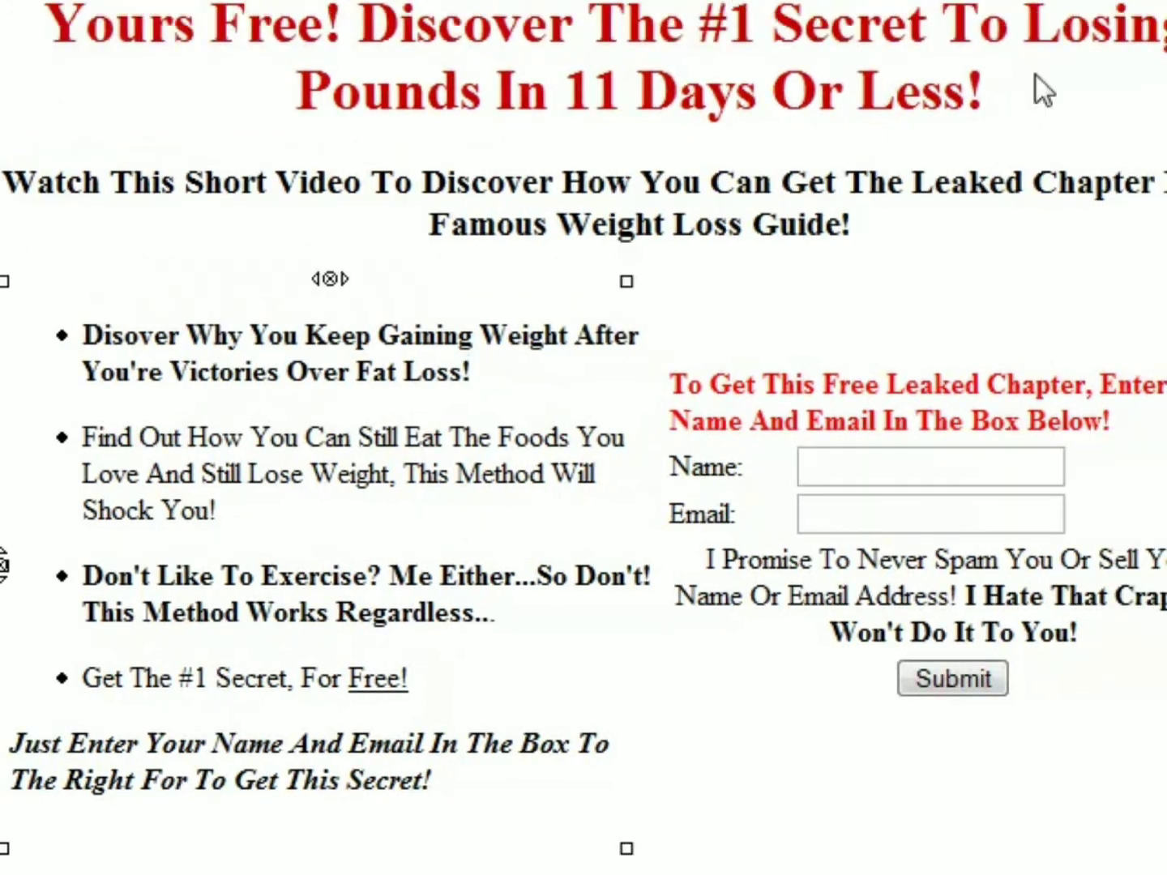
- Delete both columns of the table holding the bullets and web form, plus the empty two-column table beneath it
left_click(1041, 90)
left_click(1011, 26)
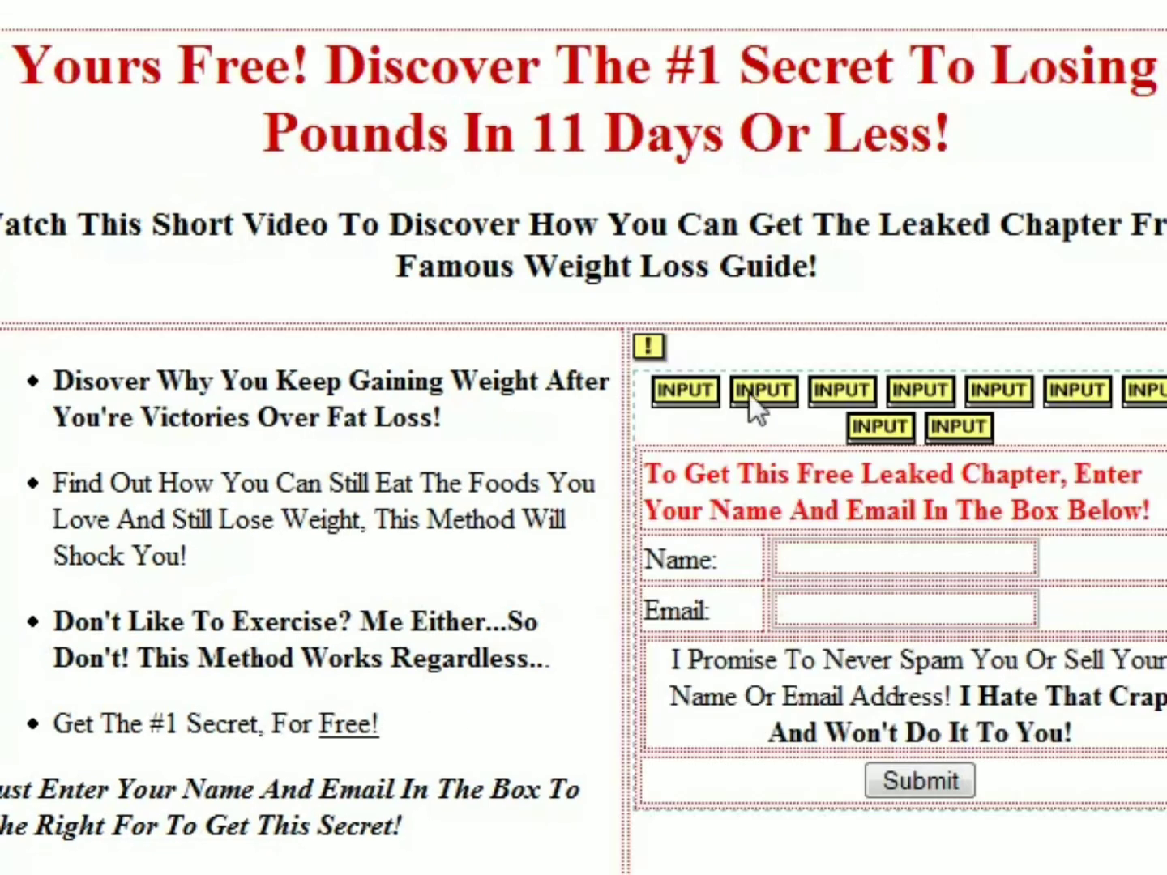
left_click(567, 379)
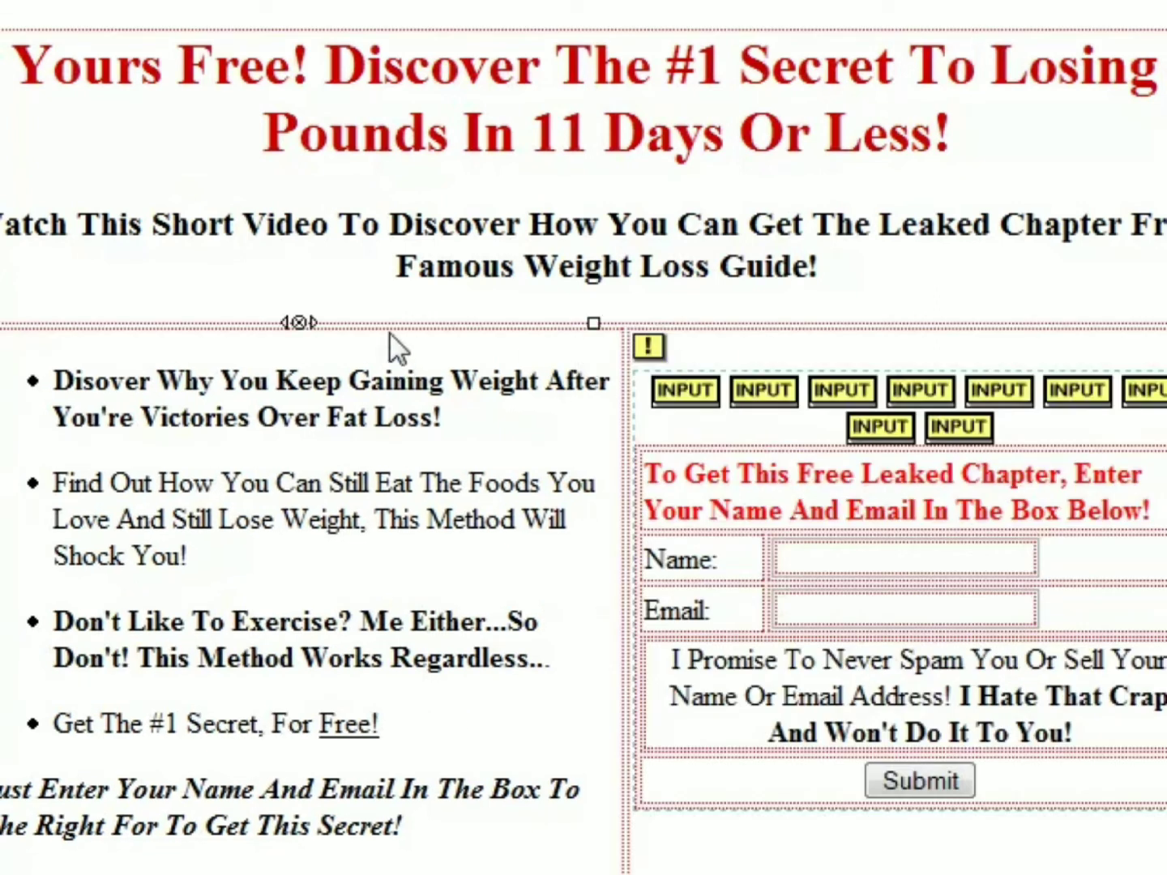
left_click(304, 324)
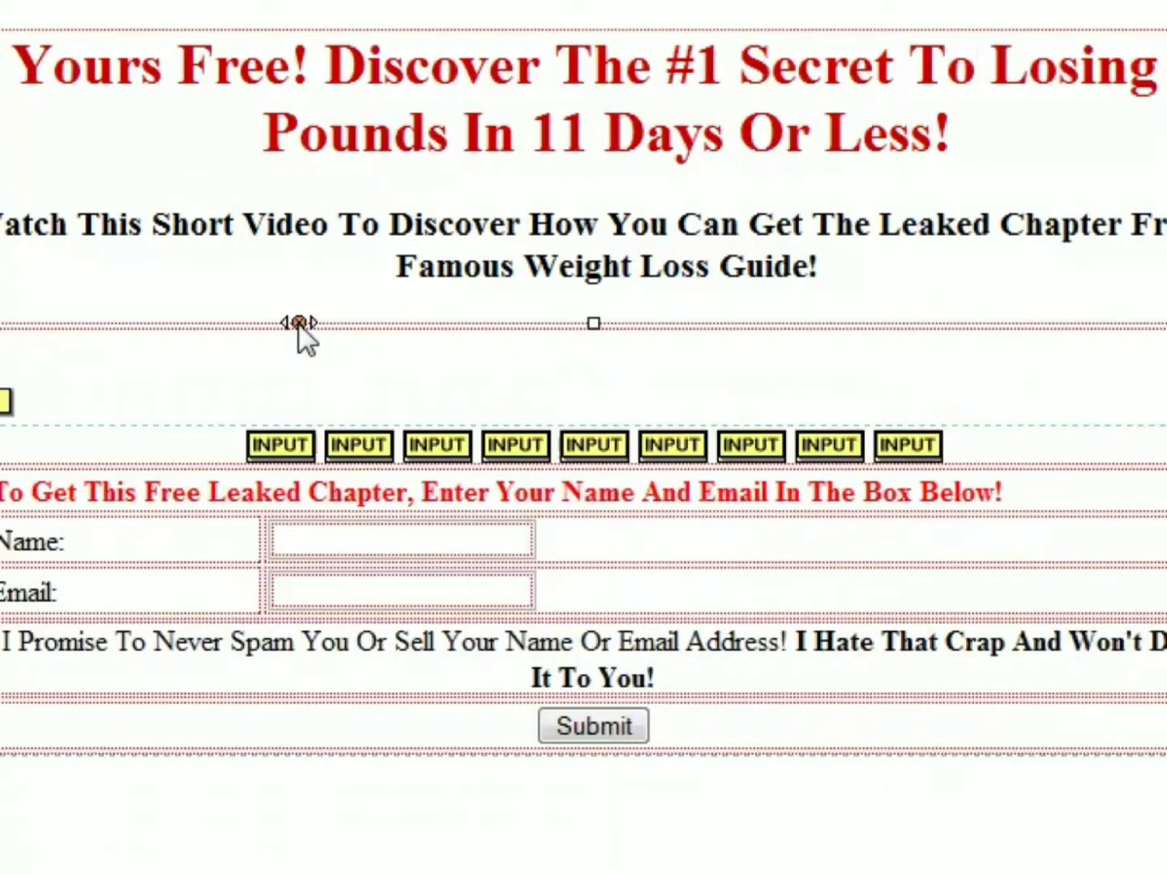
left_click(594, 325)
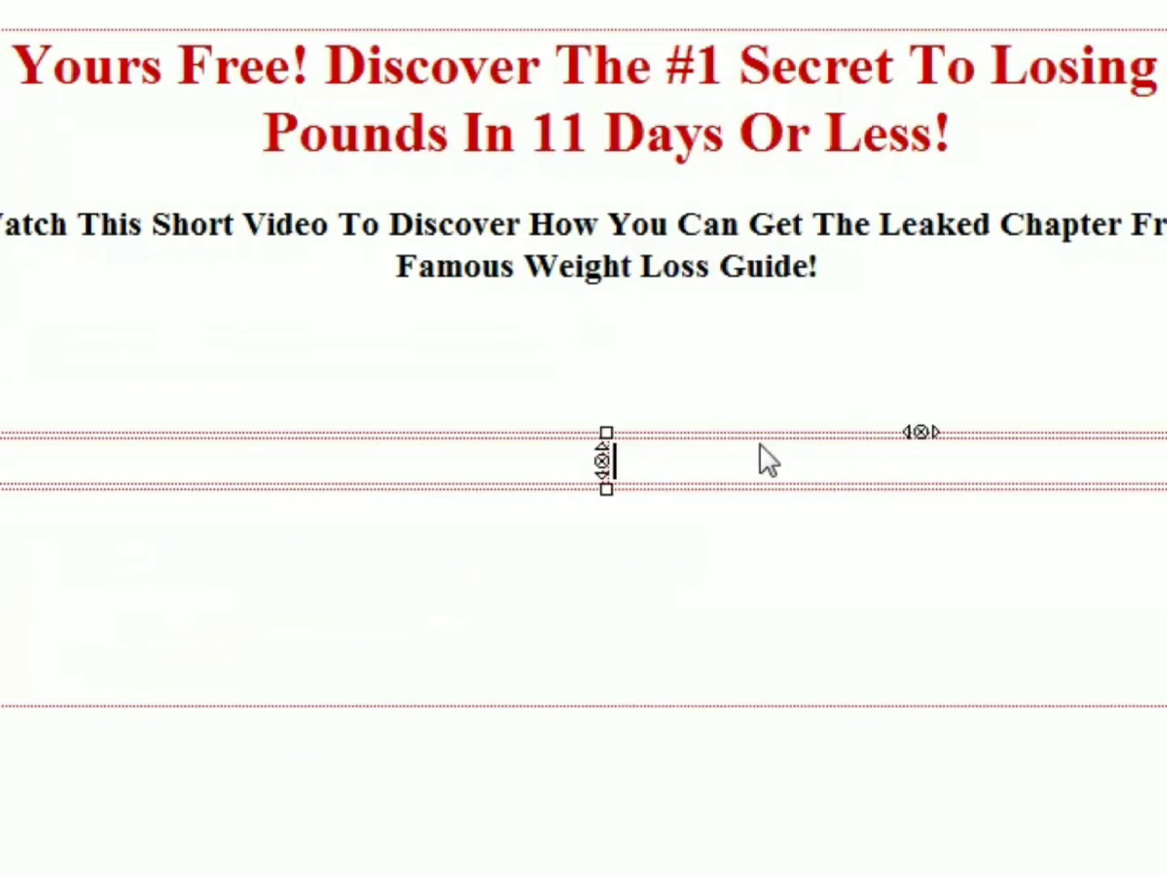
left_click(600, 462)
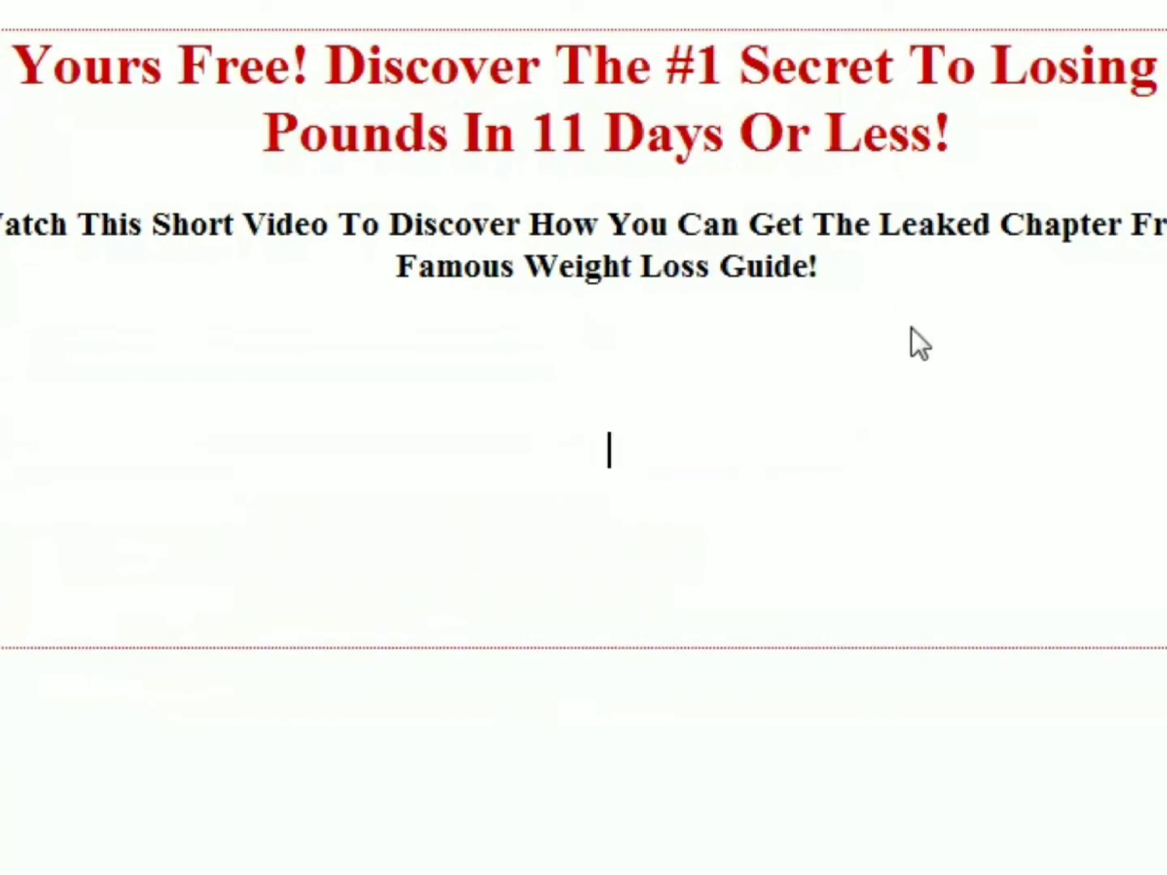
- Select the whole two-line red headline
left_click_drag(976, 146, 12, 48)
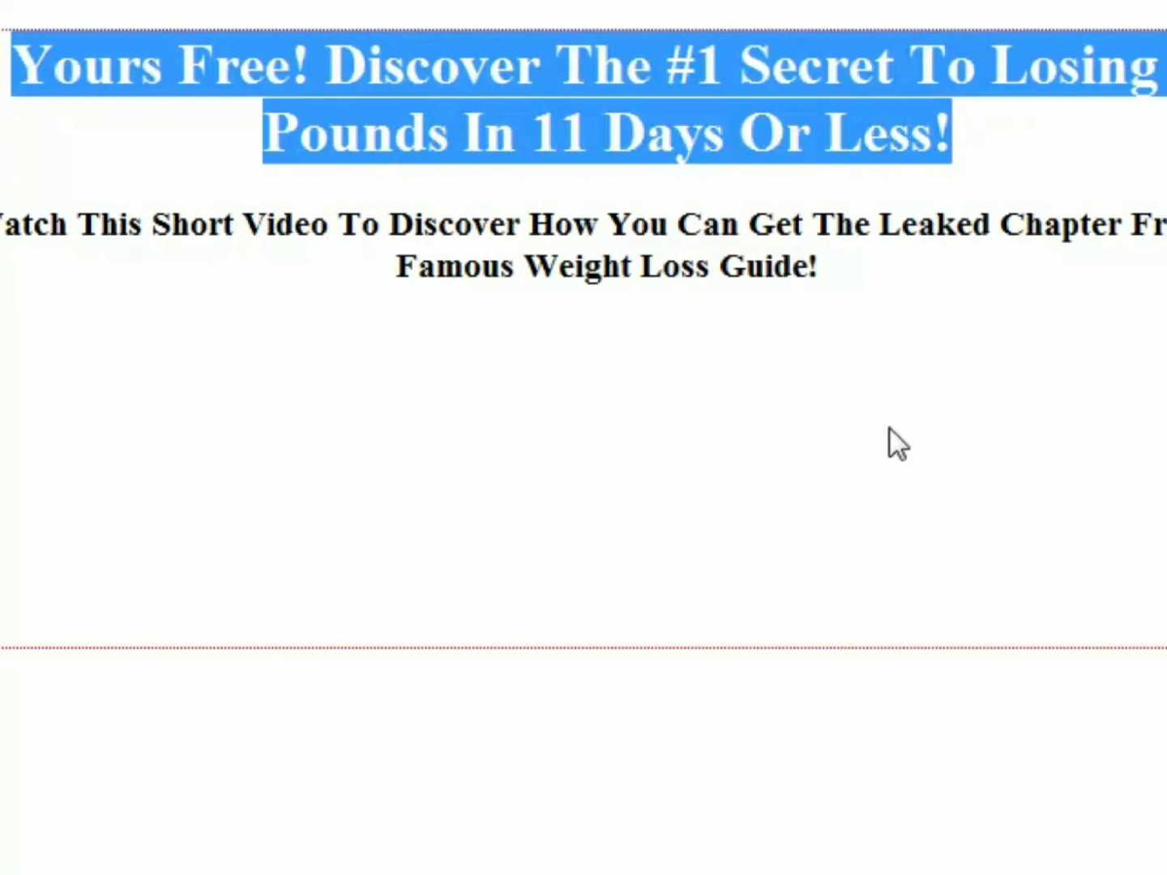
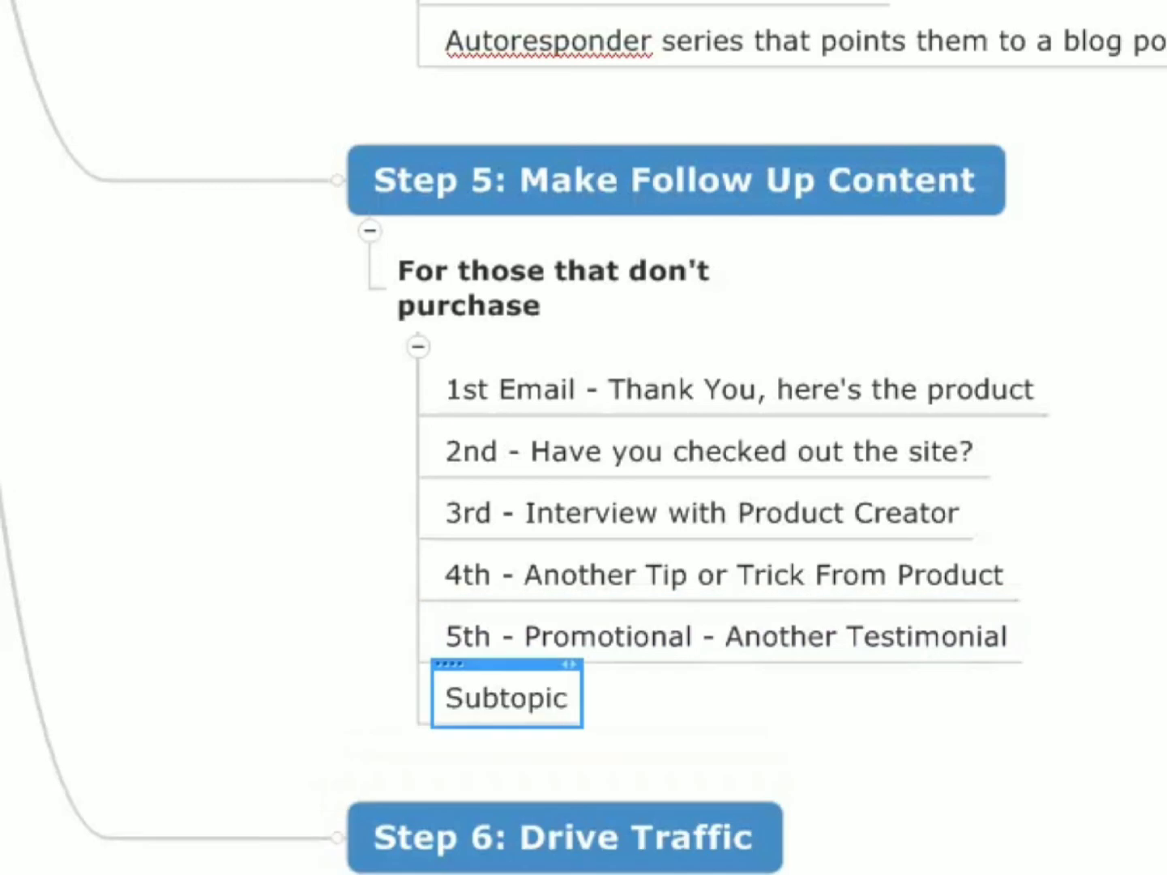
- Fill in the new subtopic under "For those that don't purchase" as: 6th - "How I'm Doing" With Product
type("6th -")
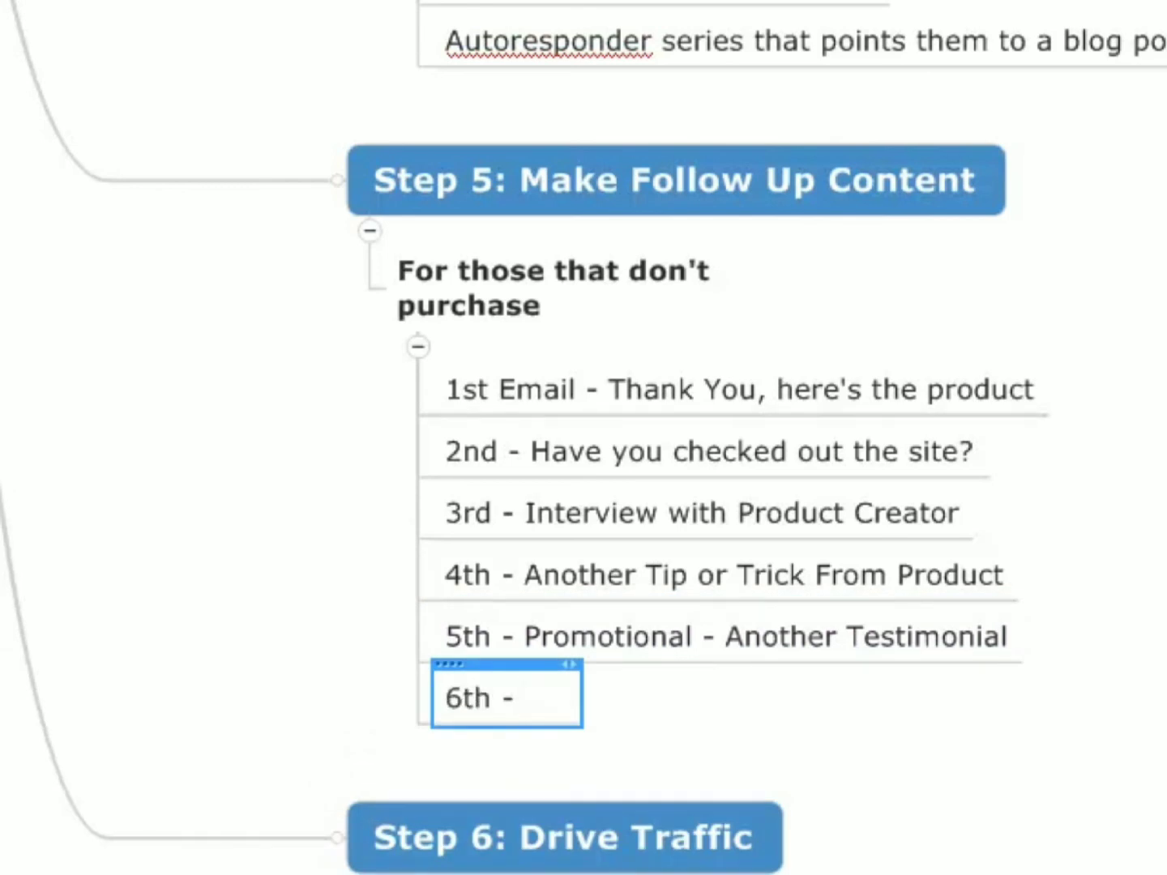
scroll(1155, 625, "down", 5)
scroll(1155, 624, "up", 3)
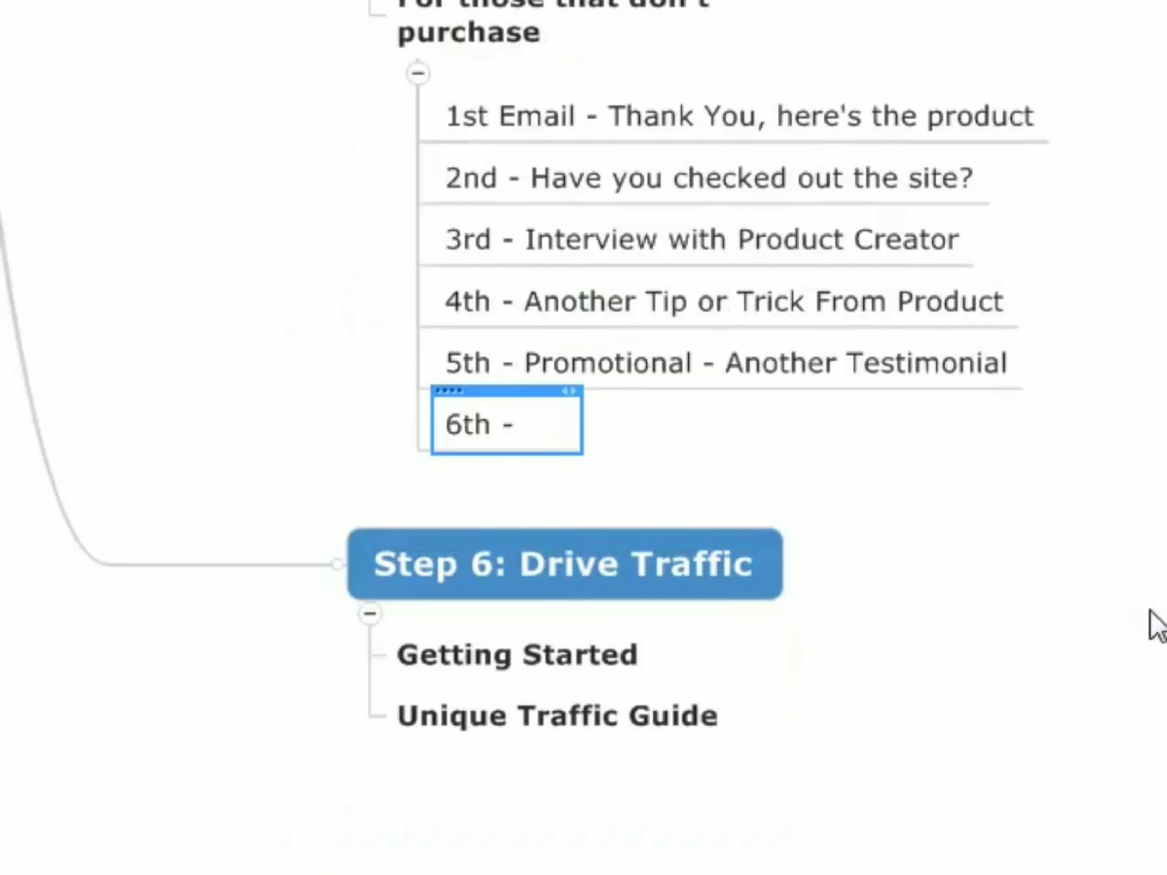
type("\"How I'm Doing\" With F")
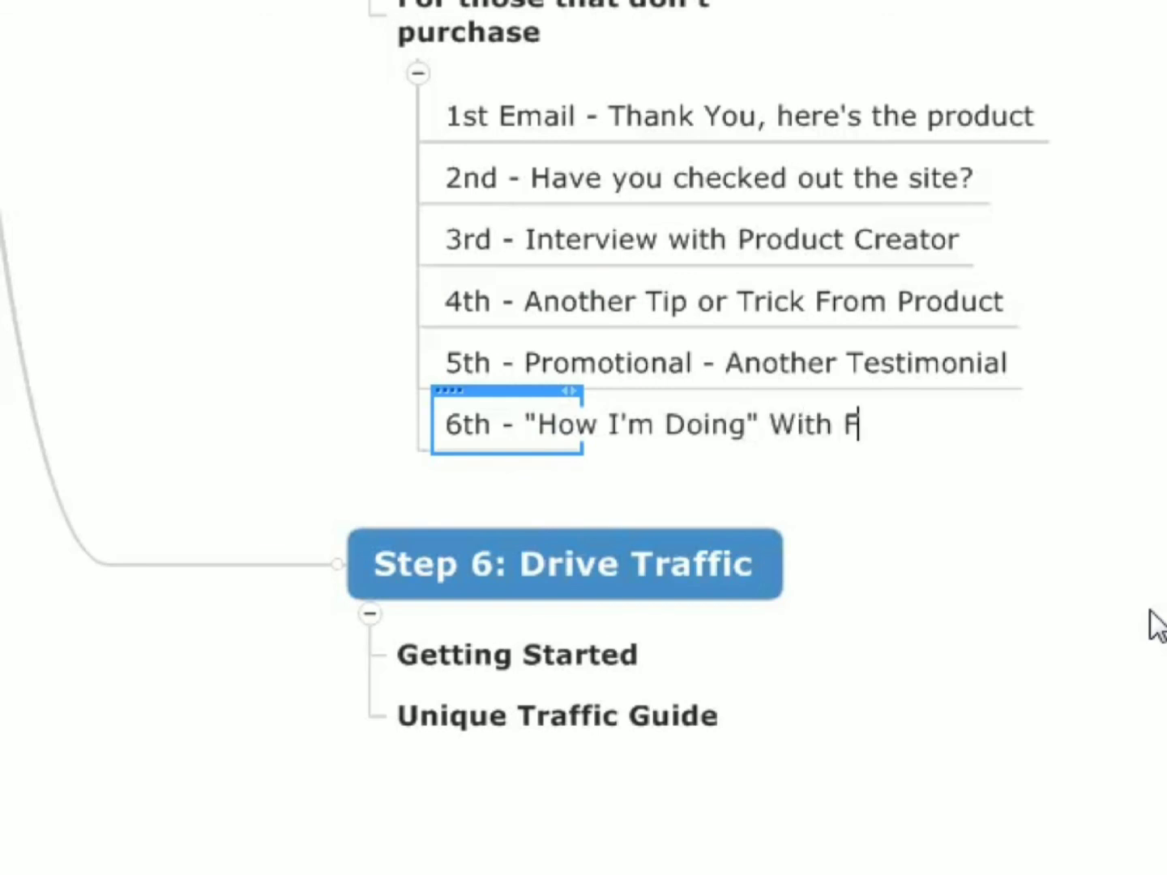
type("LFT")
key("BackSpace")
type("I")
key("BackSpace")
key("BackSpace")
key("BackSpace")
key("BackSpace")
type("Product")
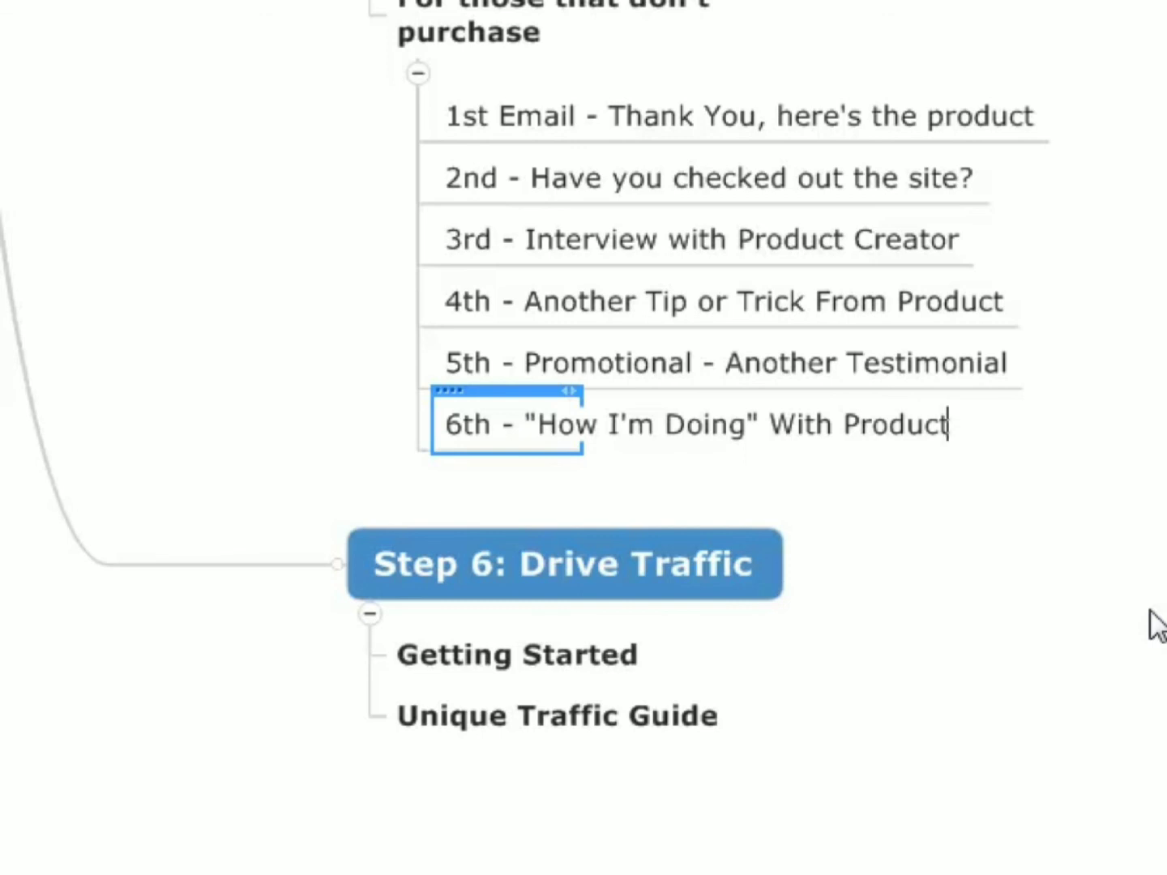
key("Return")
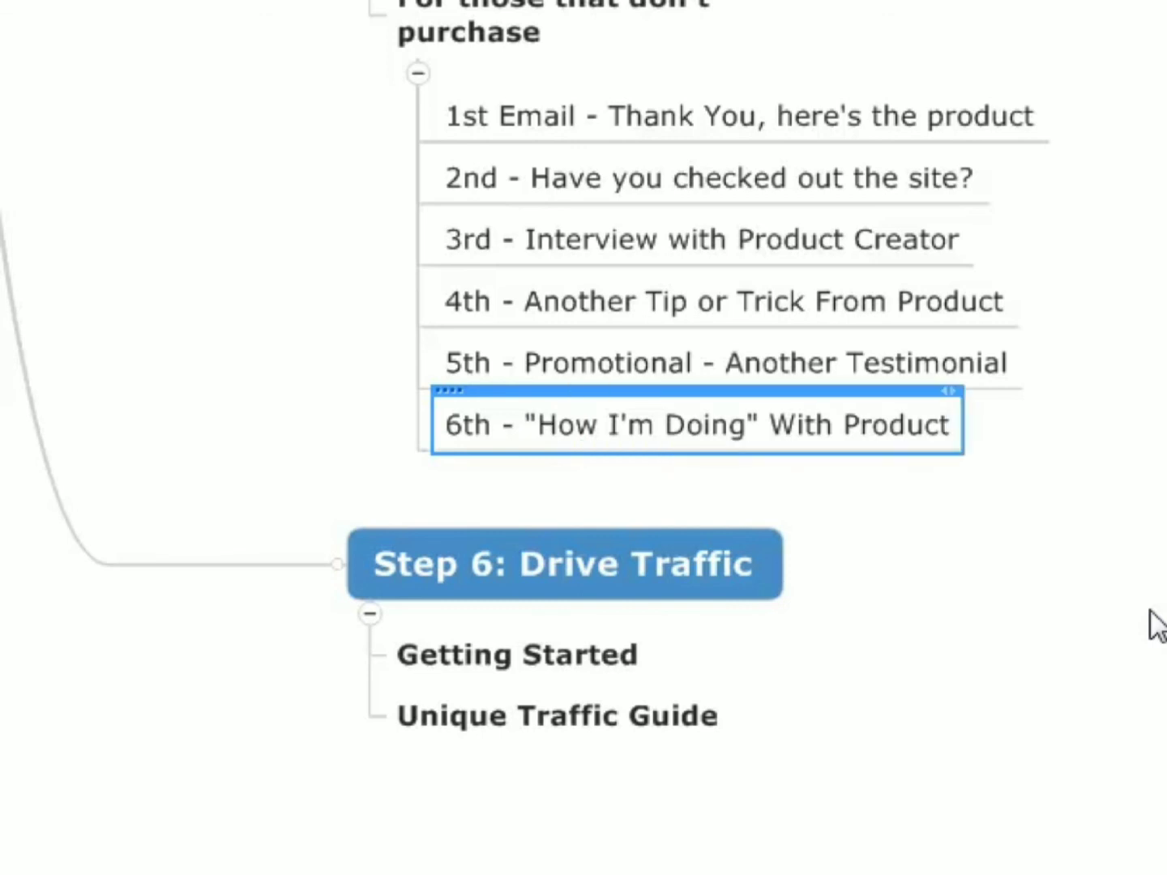
- Add a subtopic after the 6th email reading "7th - Coupon - offer another bonus! Point out guarantee"
key("Return")
type("7th -")
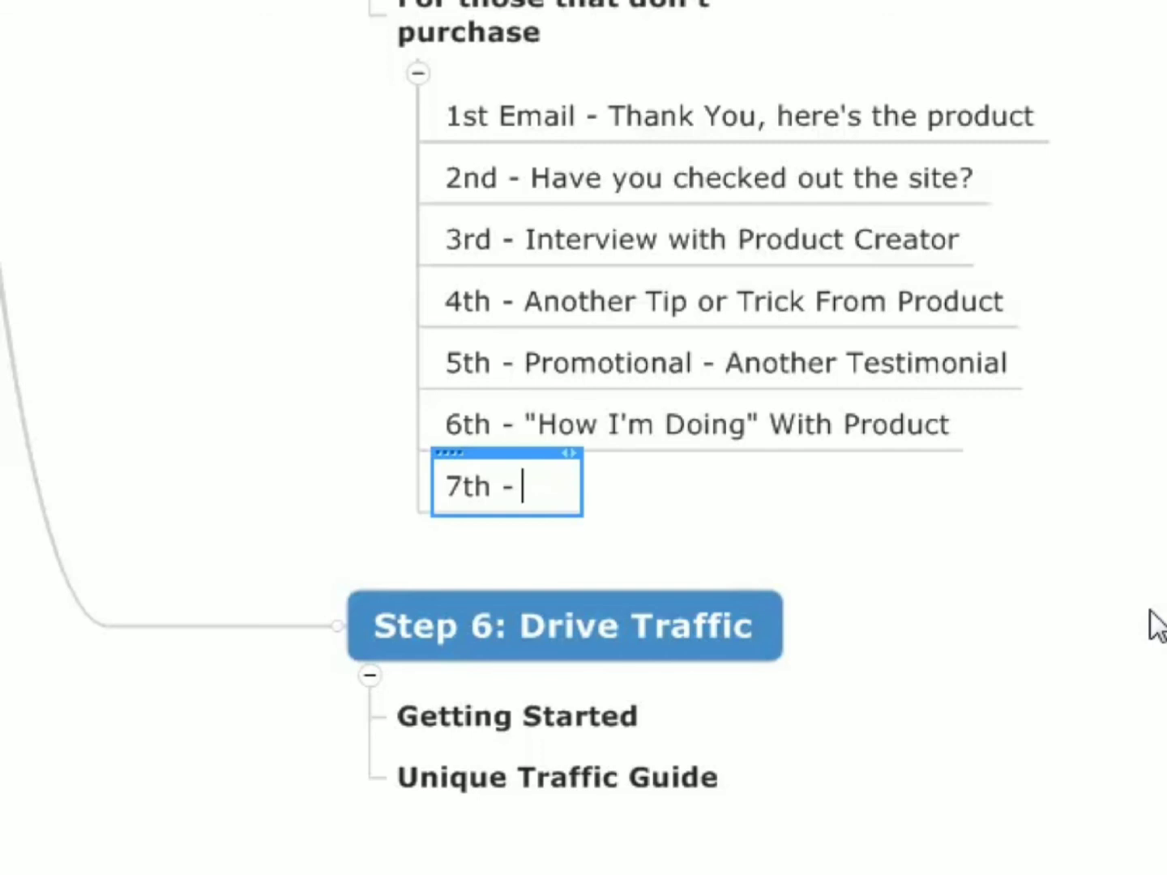
type("Coup")
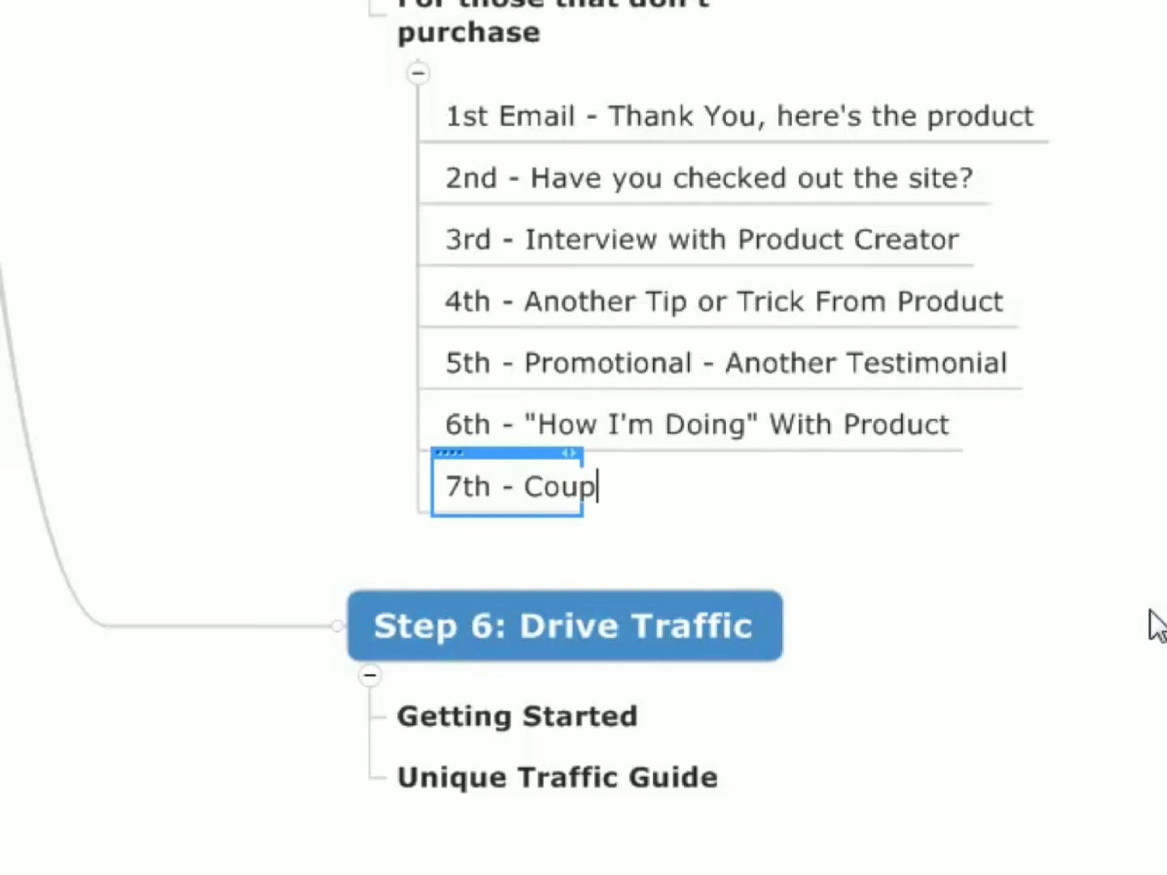
type("on - ")
type("offer")
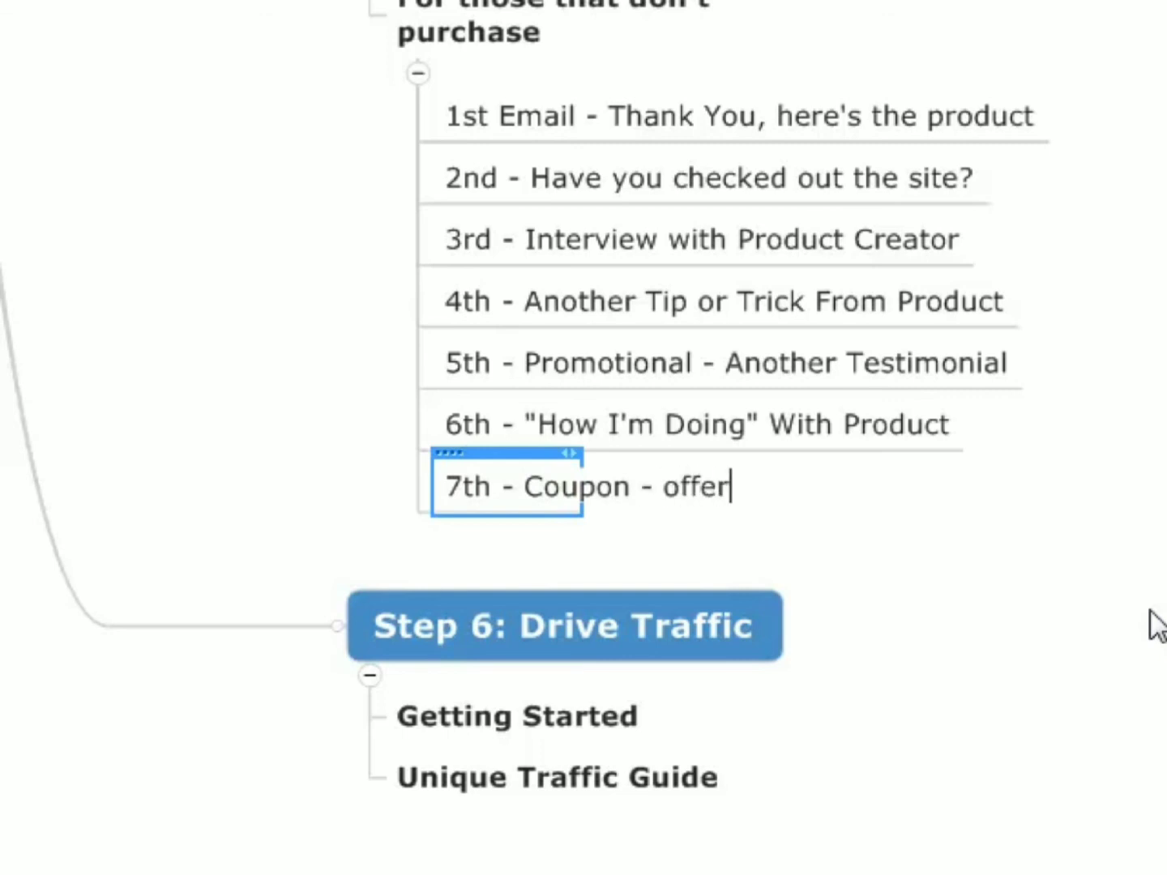
type(" another bonus")
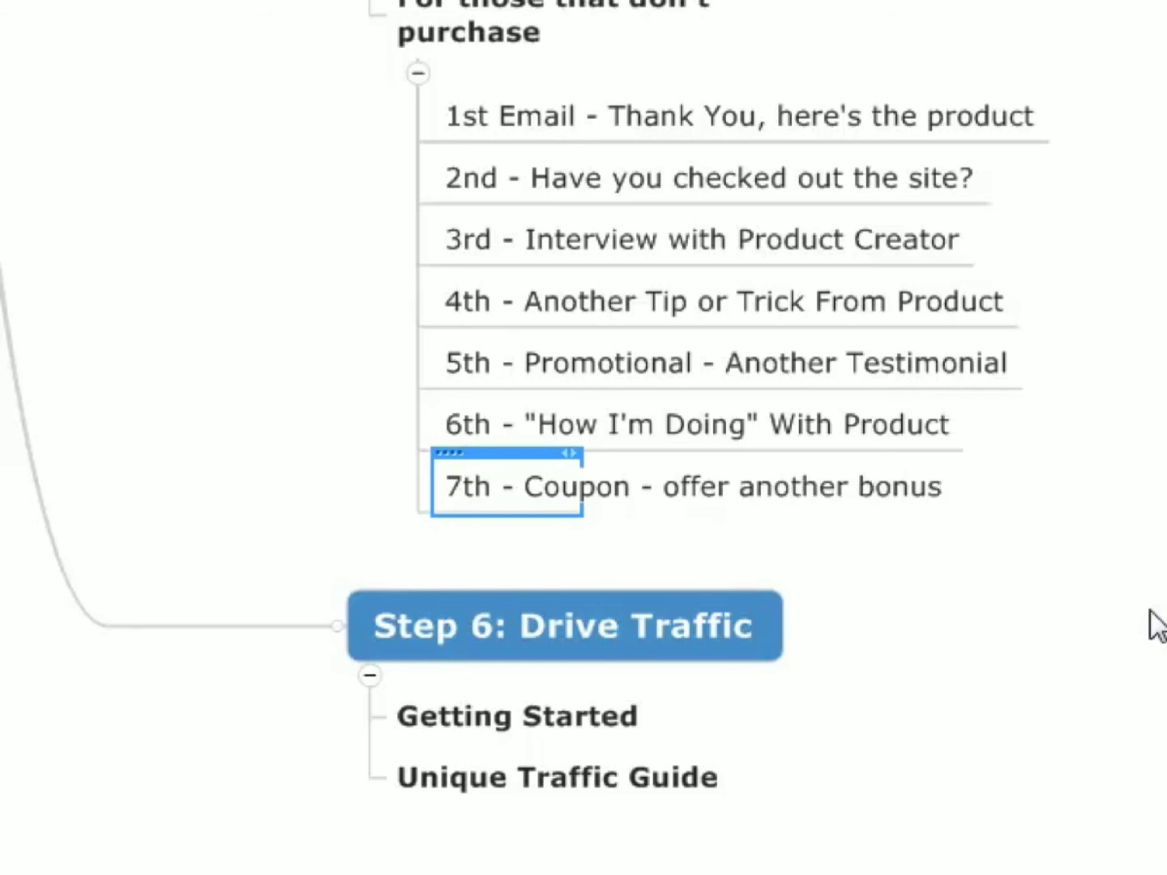
type("! Point out guar")
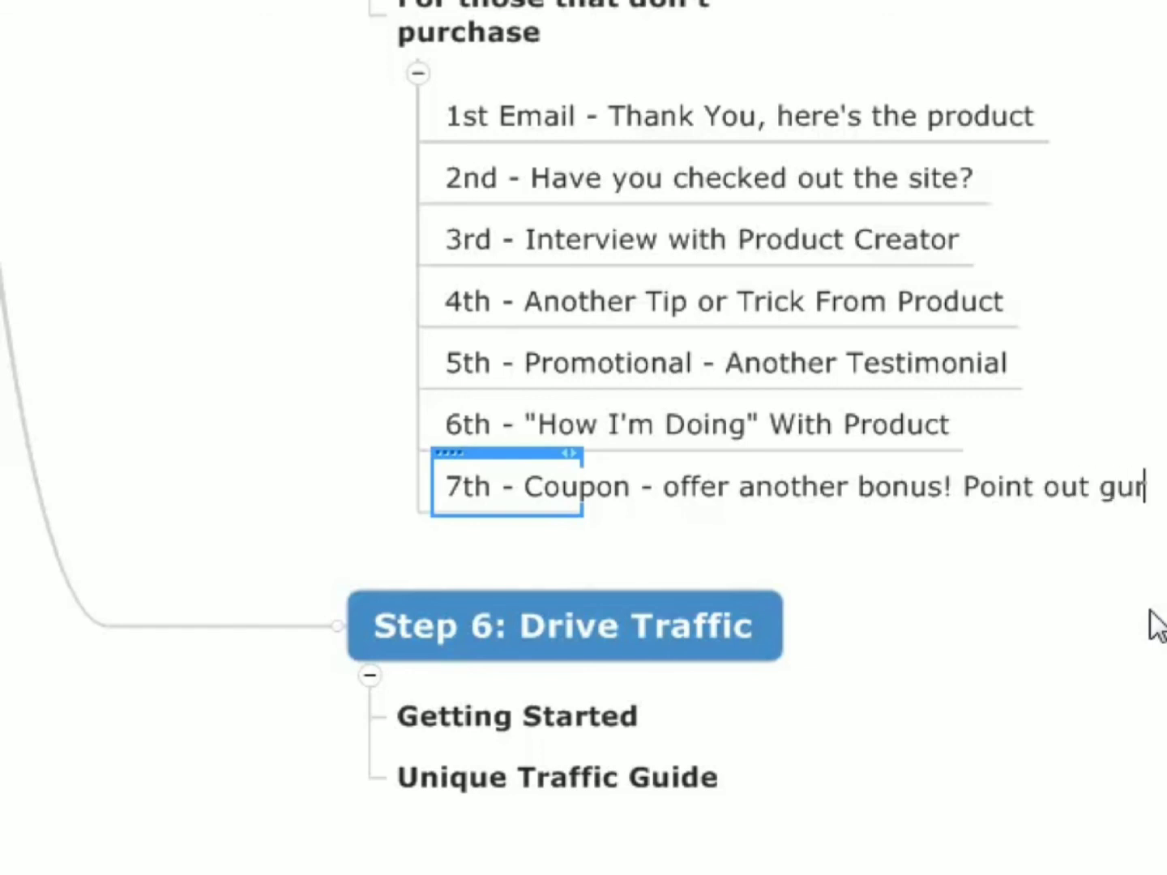
type("a")
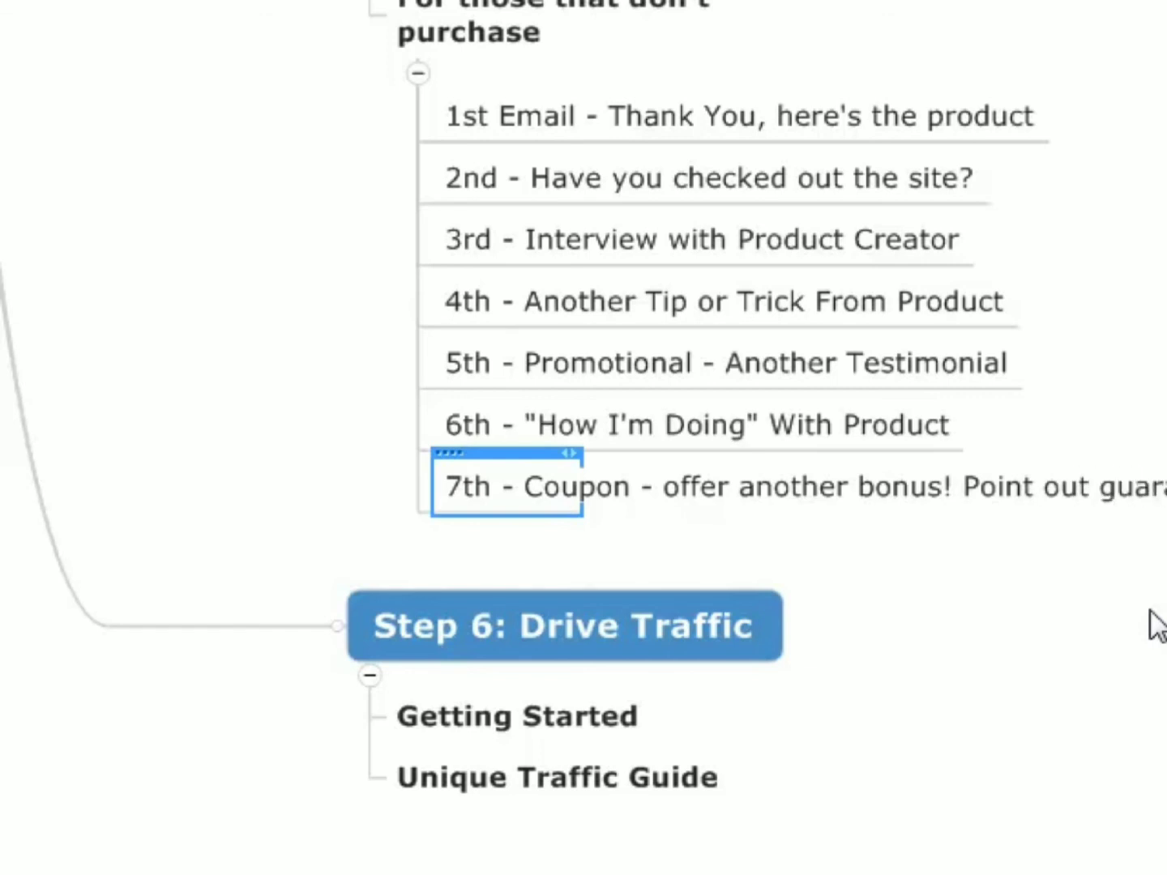
key("Return")
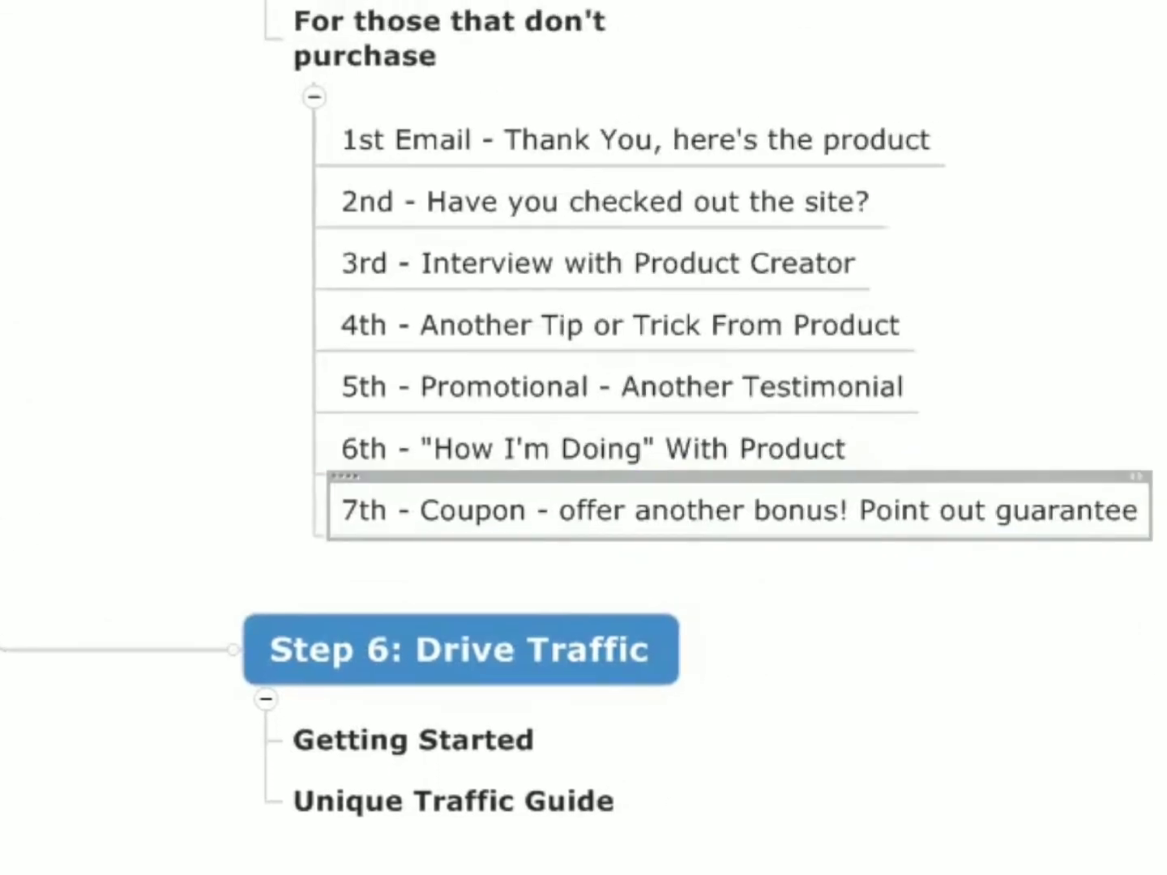
- Add a subtopic reading "8th - Just got word of this other cool diet that you may like, since you never got this product?" and an empty one
key("Return")
type("8th - ")
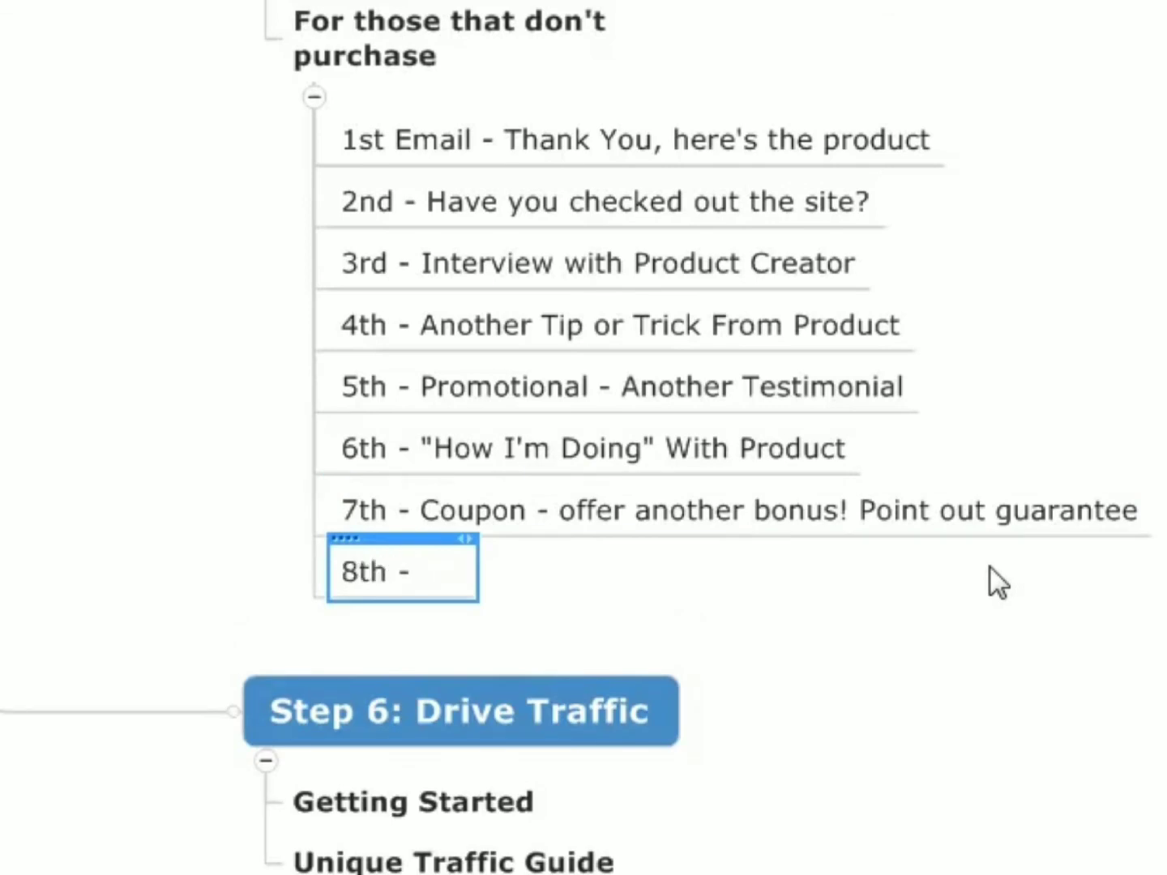
type("Hey")
key("BackSpace")
key("BackSpace")
key("BackSpace")
type("Just got word")
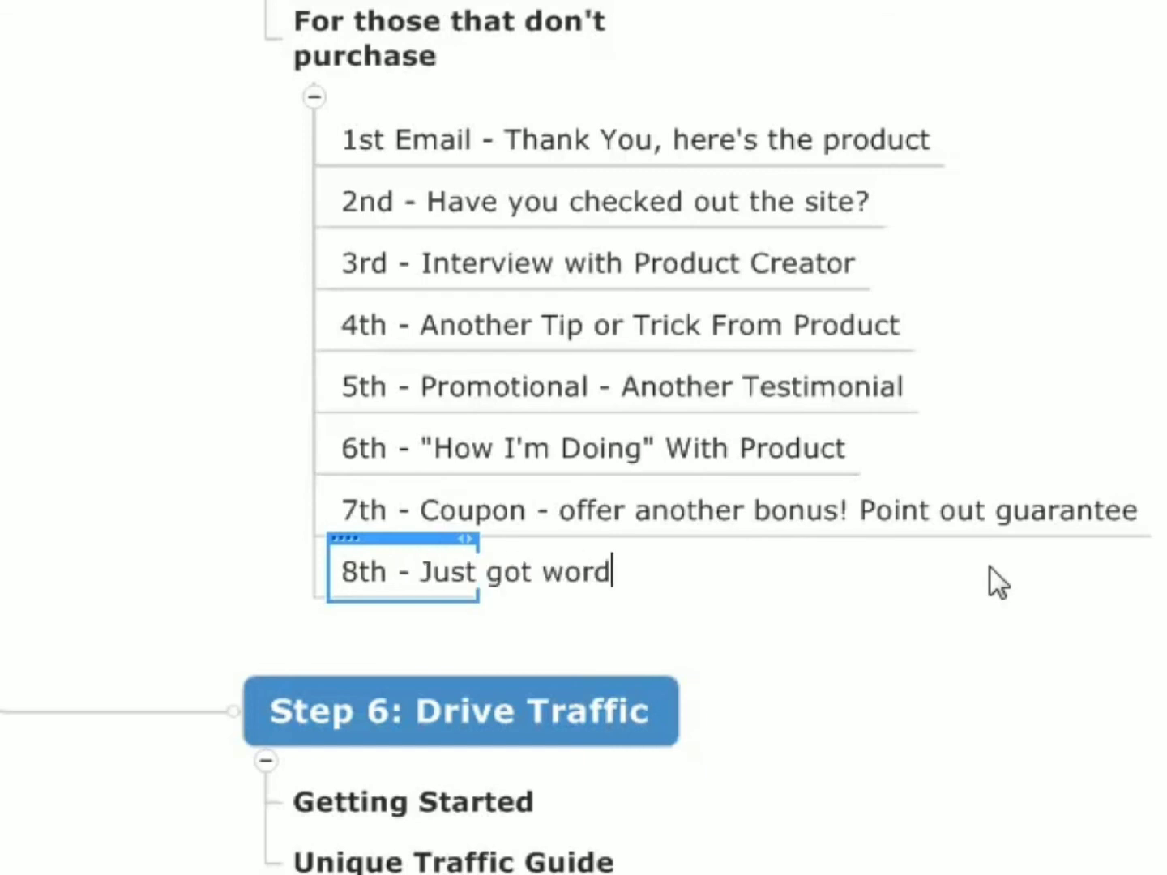
type(" of this other cool")
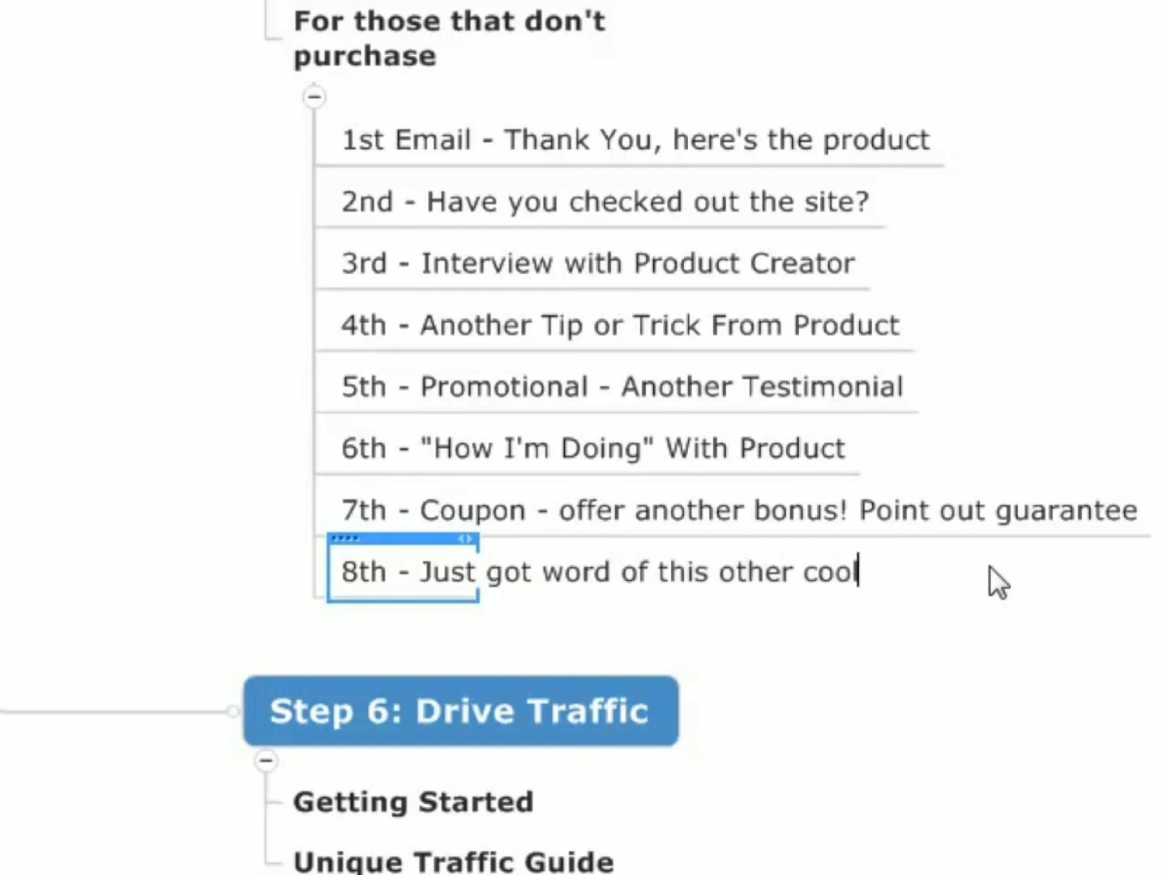
type(" diet that yo")
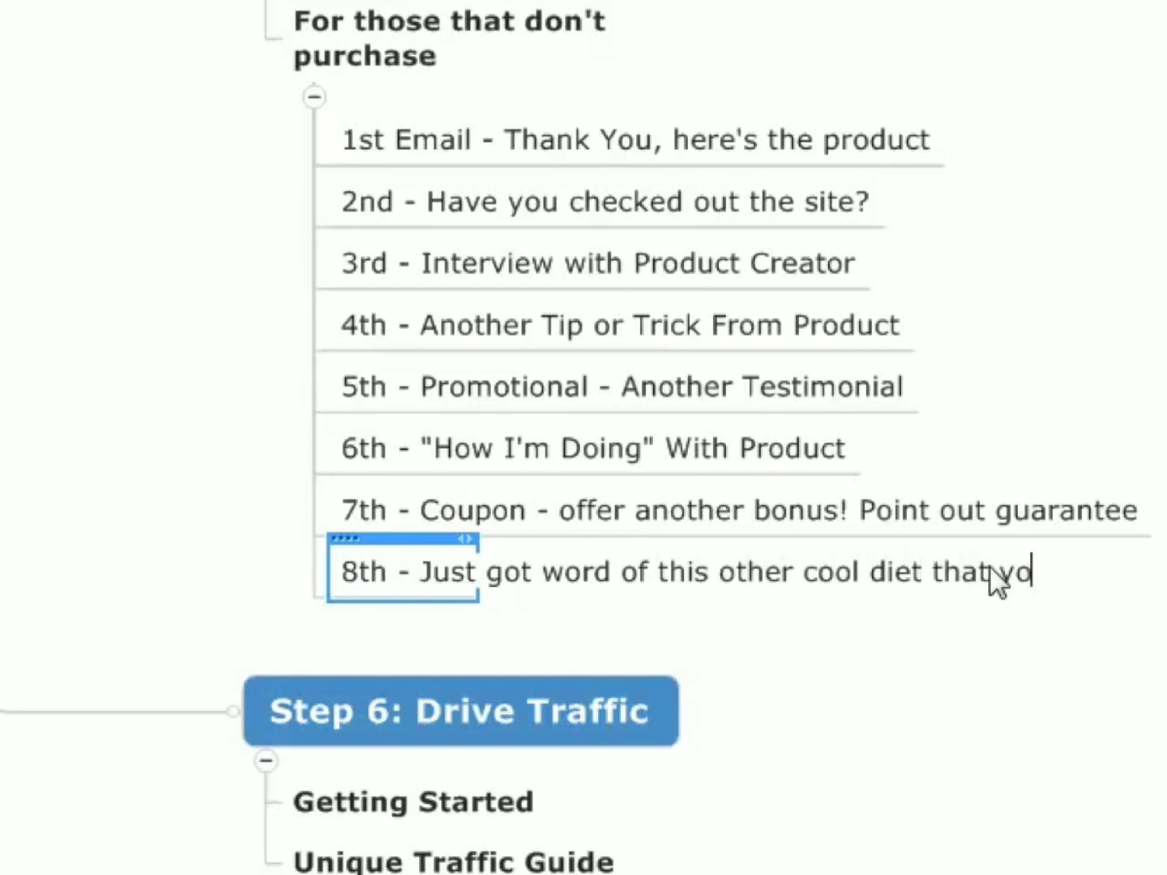
type("u may like")
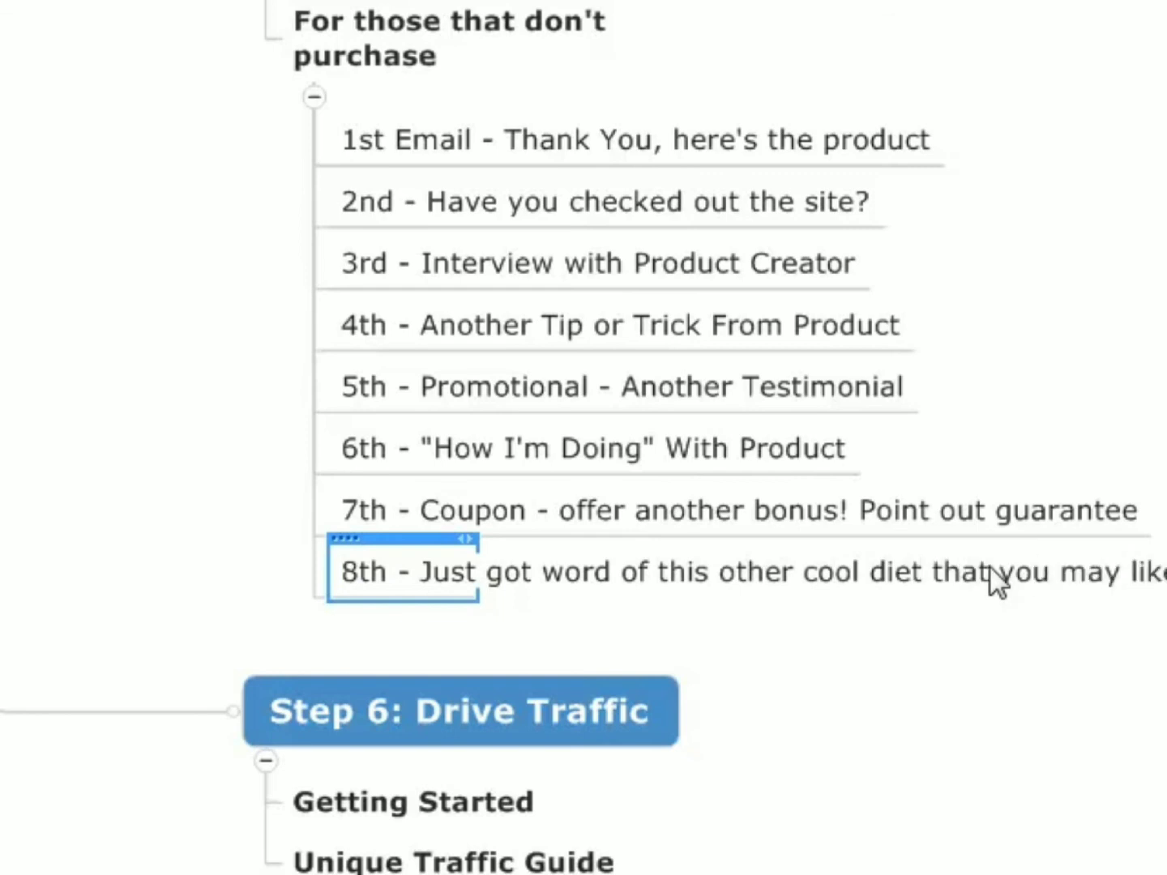
type(", since you never ")
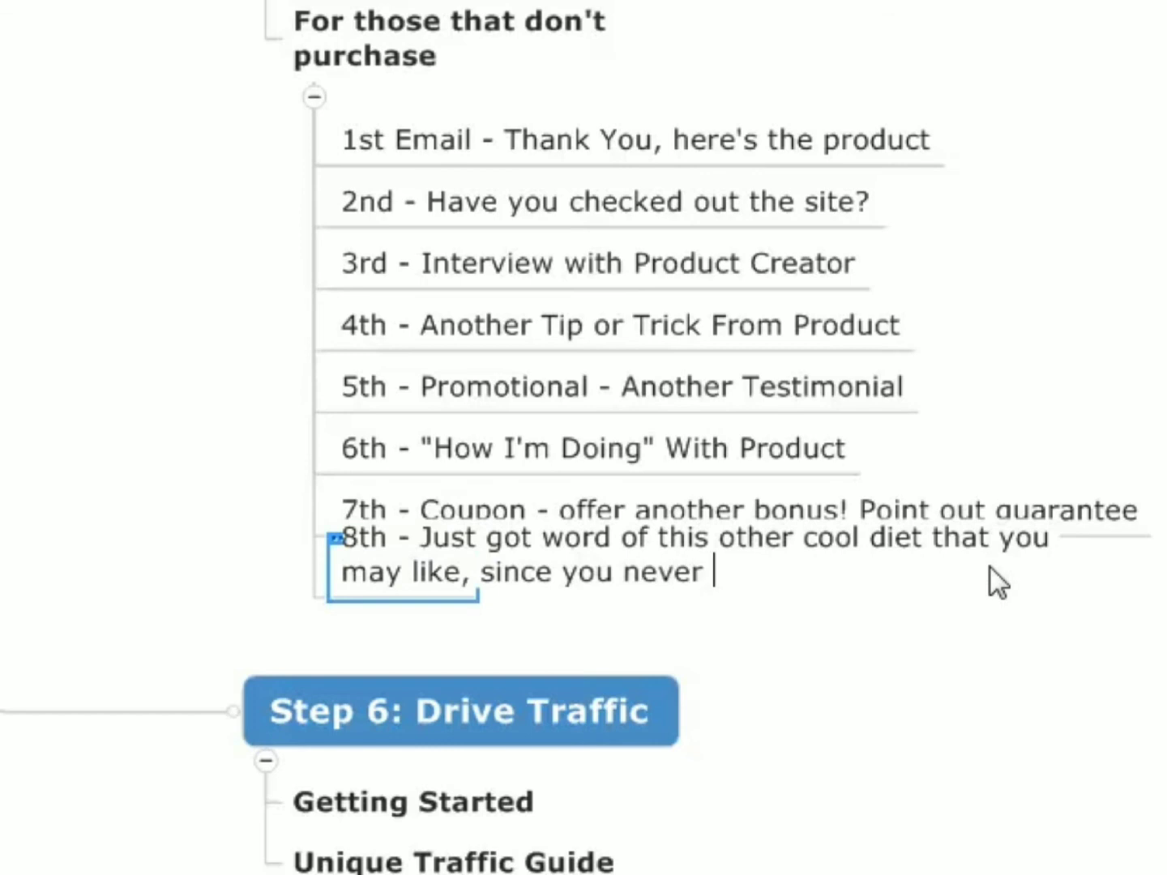
type("puc")
key("BackSpace")
type("r c")
key("BackSpace")
key("BackSpace")
key("BackSpace")
key("BackSpace")
type("got ")
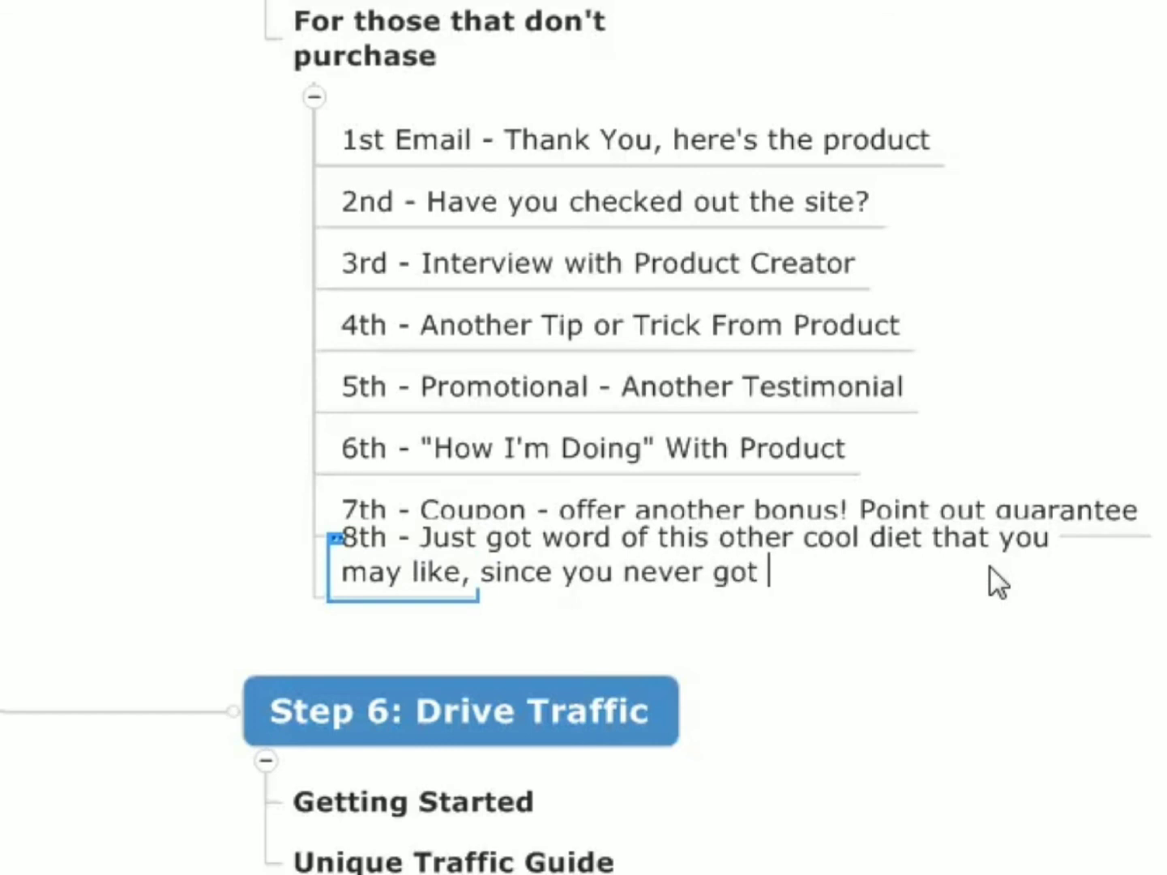
type("this poduc")
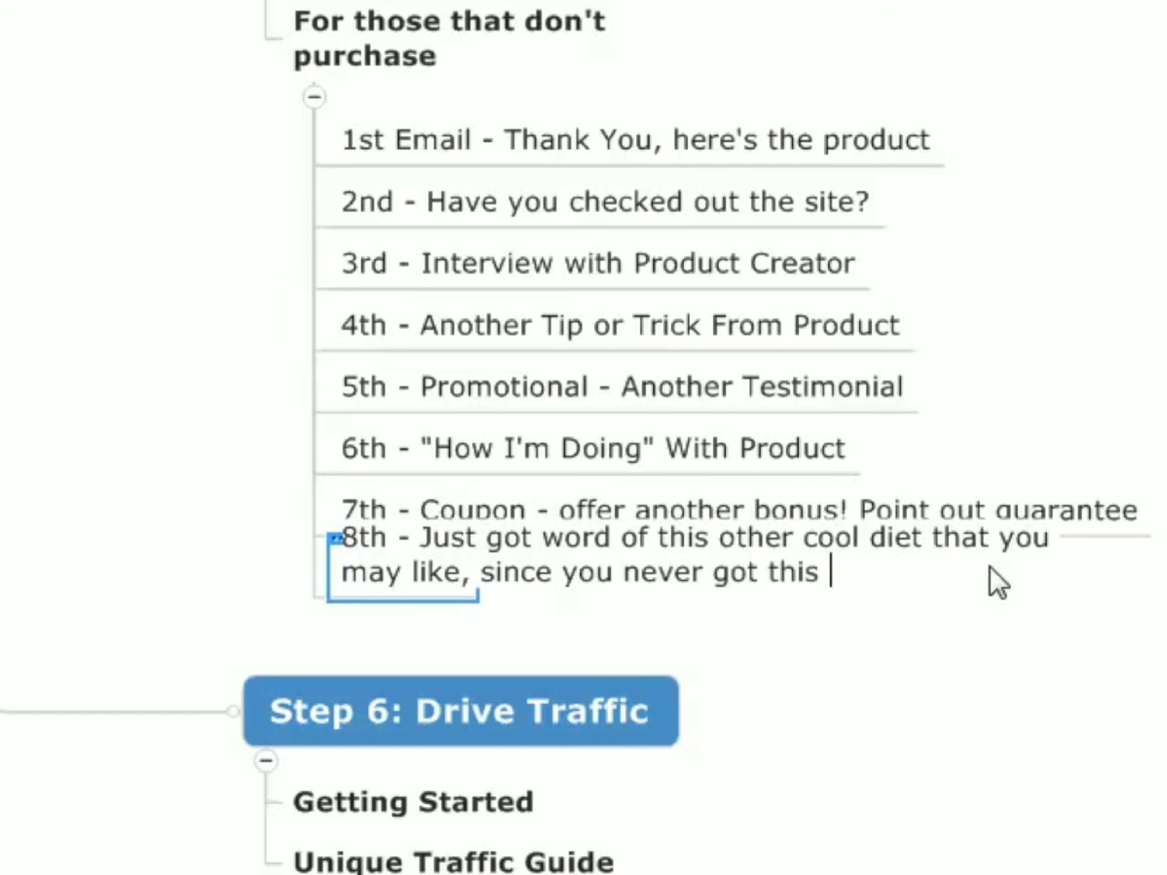
key("BackSpace")
key("BackSpace")
key("BackSpace")
type("roduct?)")
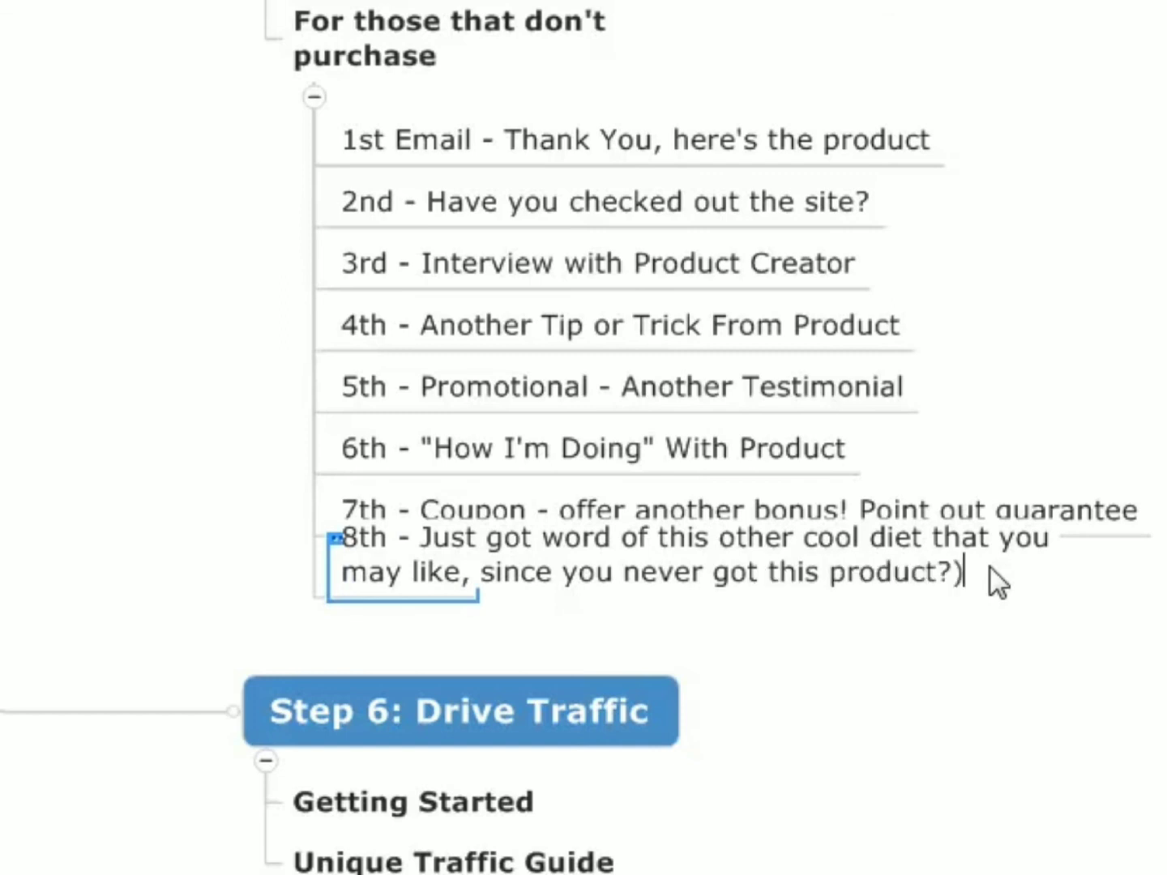
key("BackSpace")
key("Return")
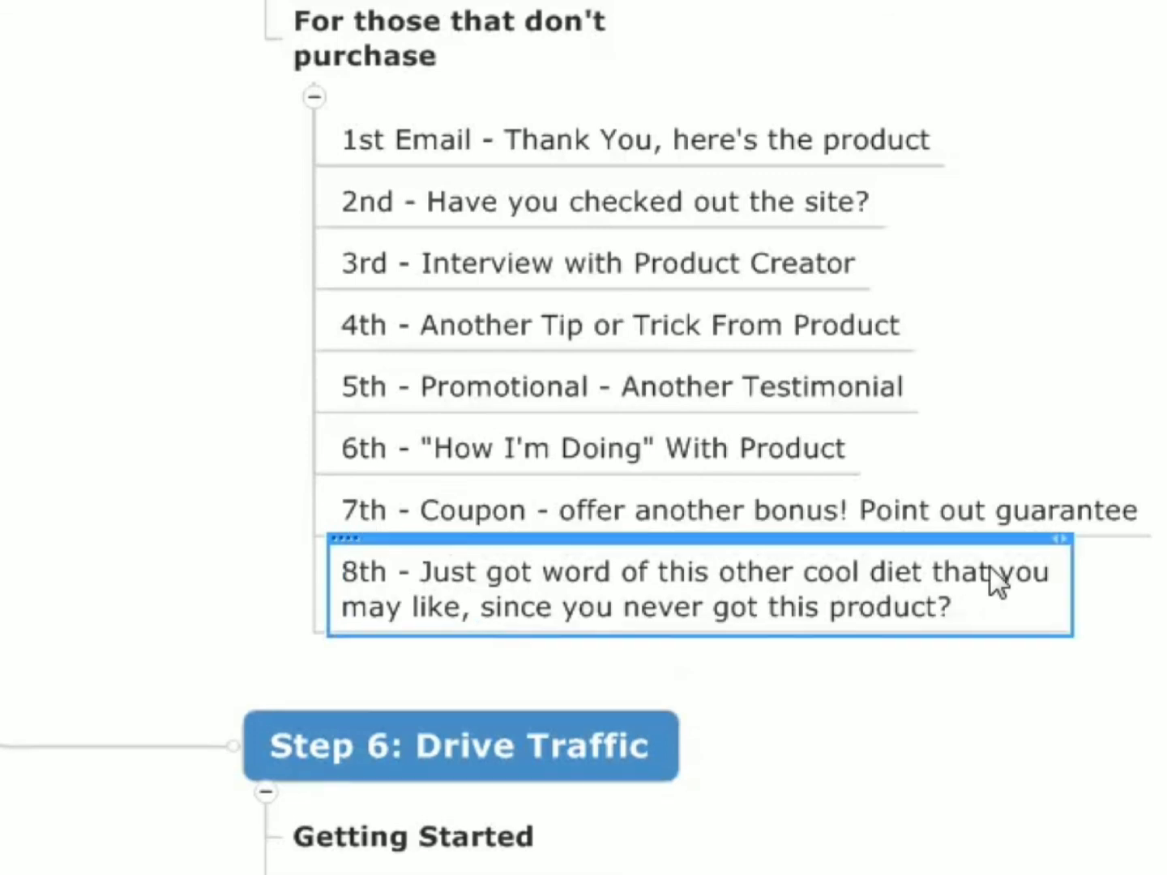
key("Return")
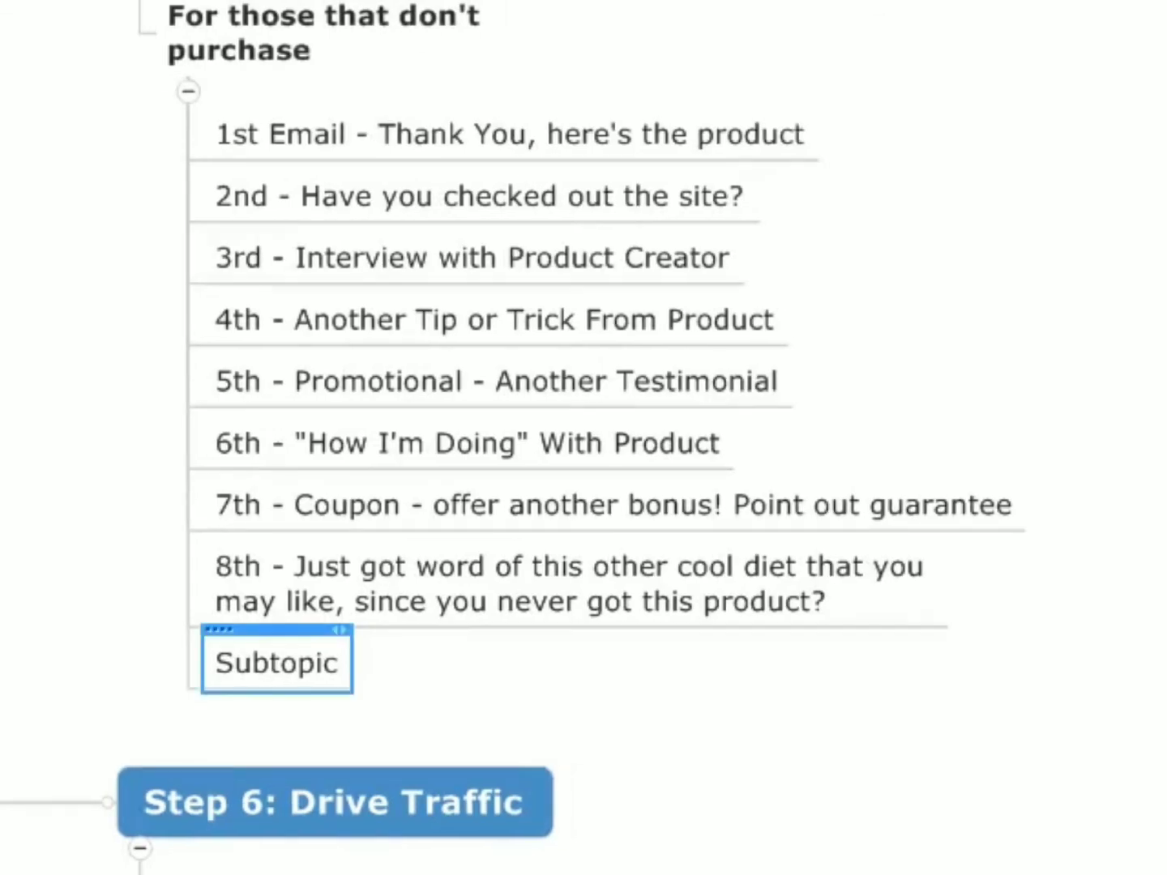
- Connect the 1st email topic to the 8th with a relationship arrow curving wide around the list, and label it "1 Day Apart"
left_click(751, 127)
left_click(924, 571)
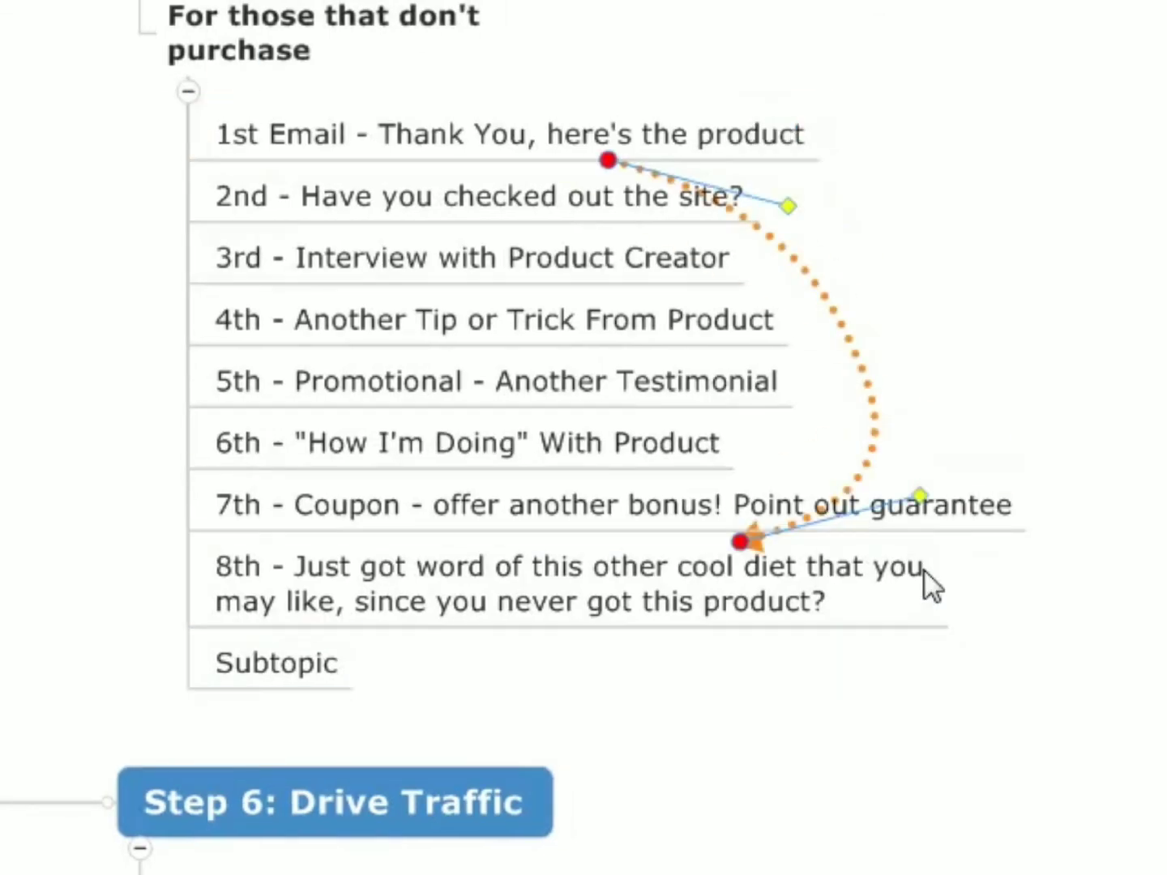
left_click_drag(800, 205, 1062, 200)
left_click_drag(926, 493, 1166, 556)
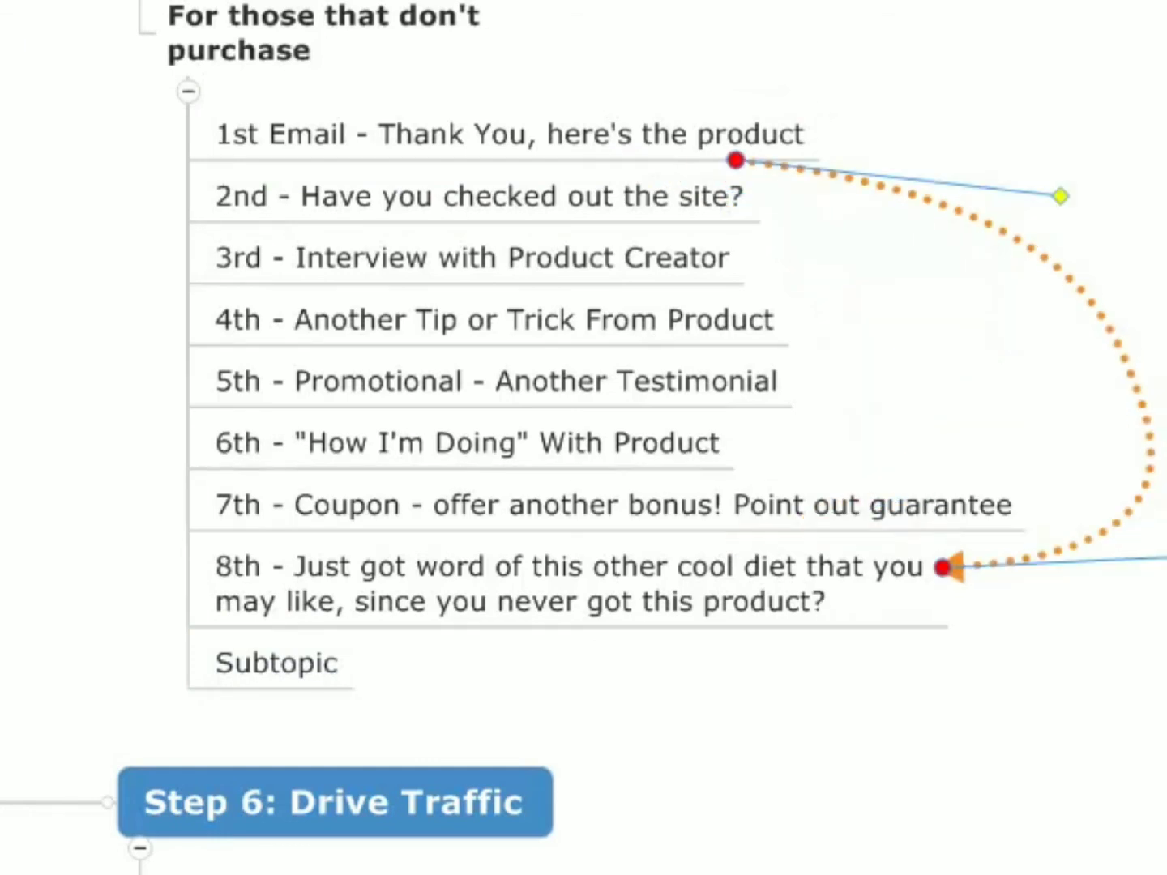
key("Return")
type("1 Day")
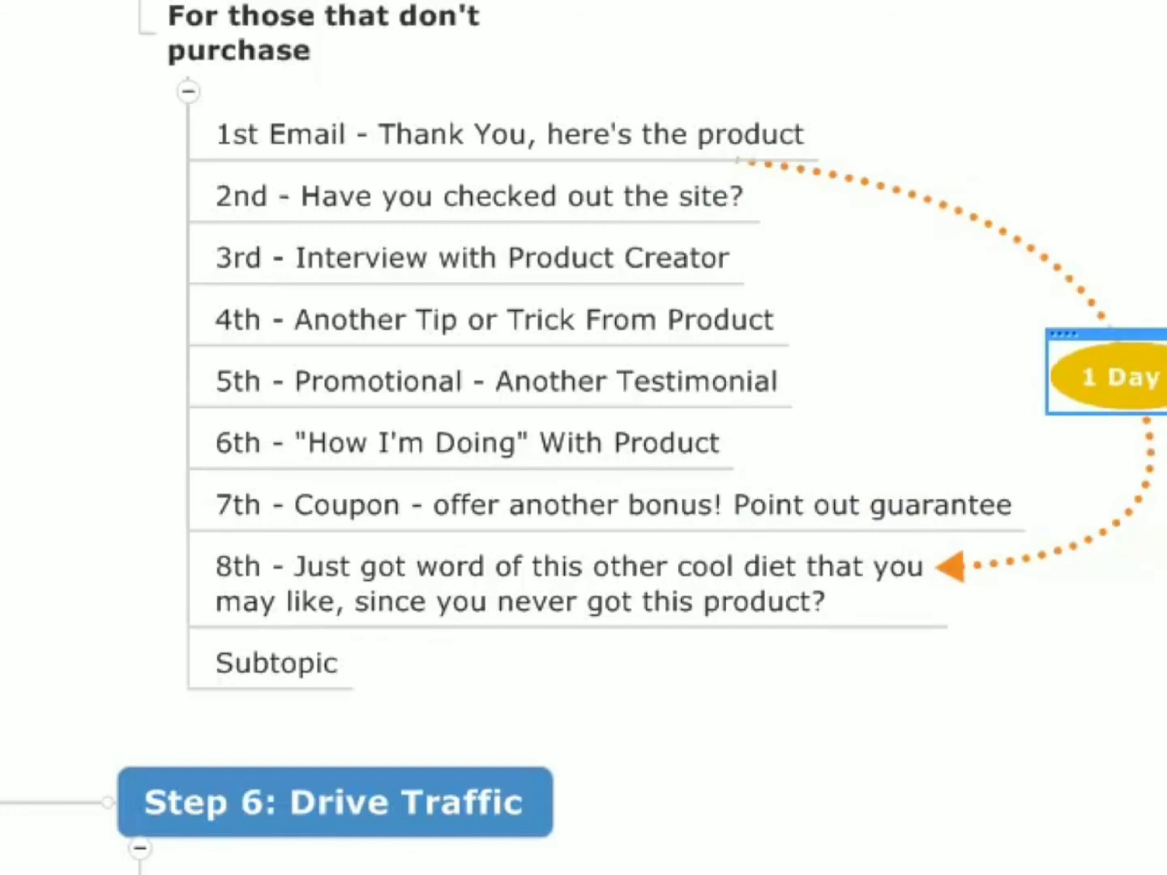
type(" Ap")
- Fill in the empty subtopic with "9 - 14 emails - space these out every other day or every 4th day."
left_click(242, 663)
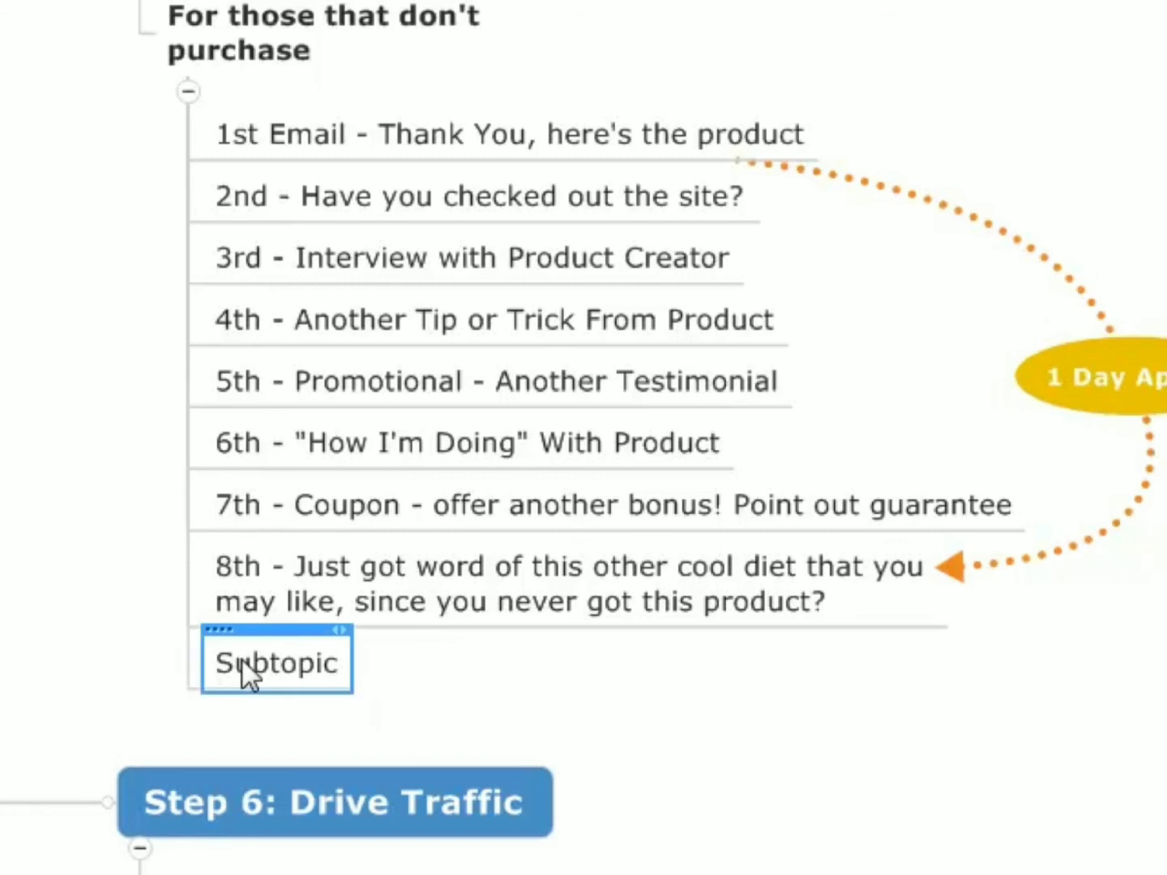
type("9 - 14 emails")
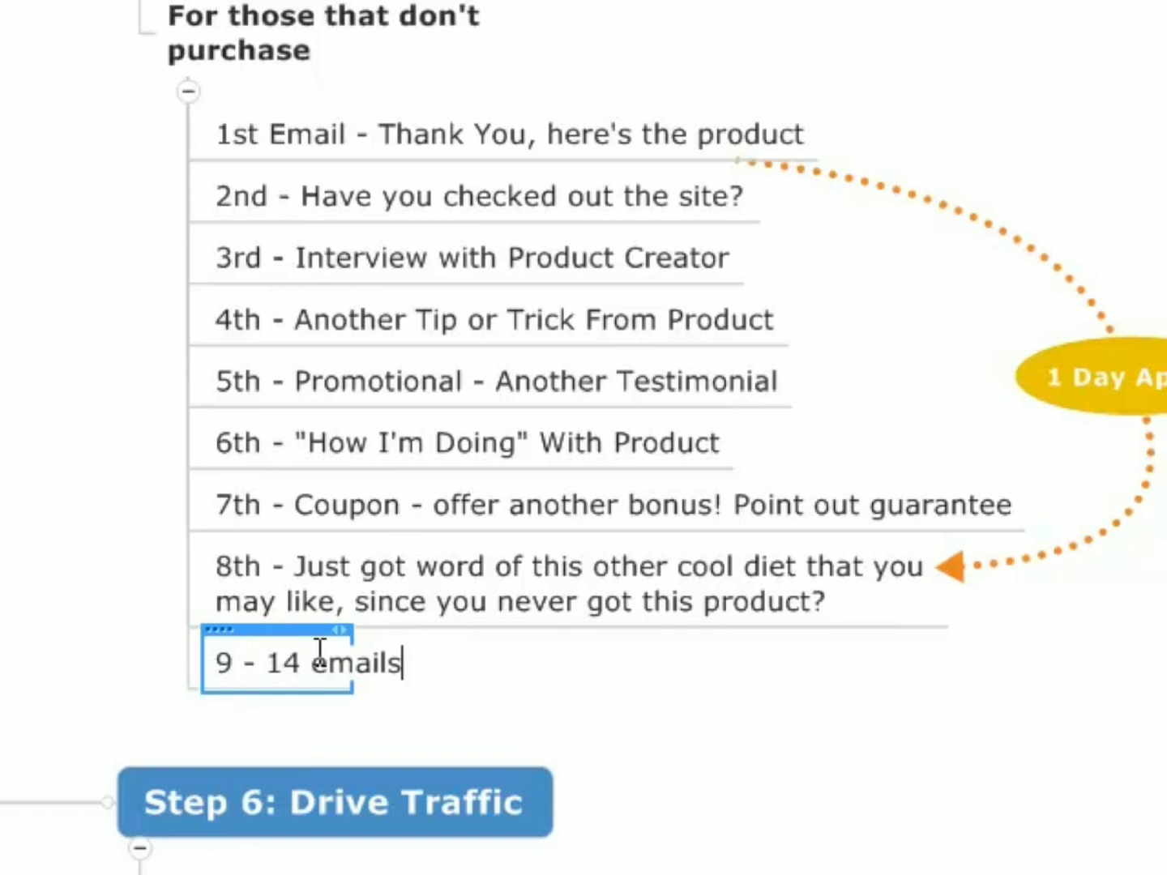
type(" - space t")
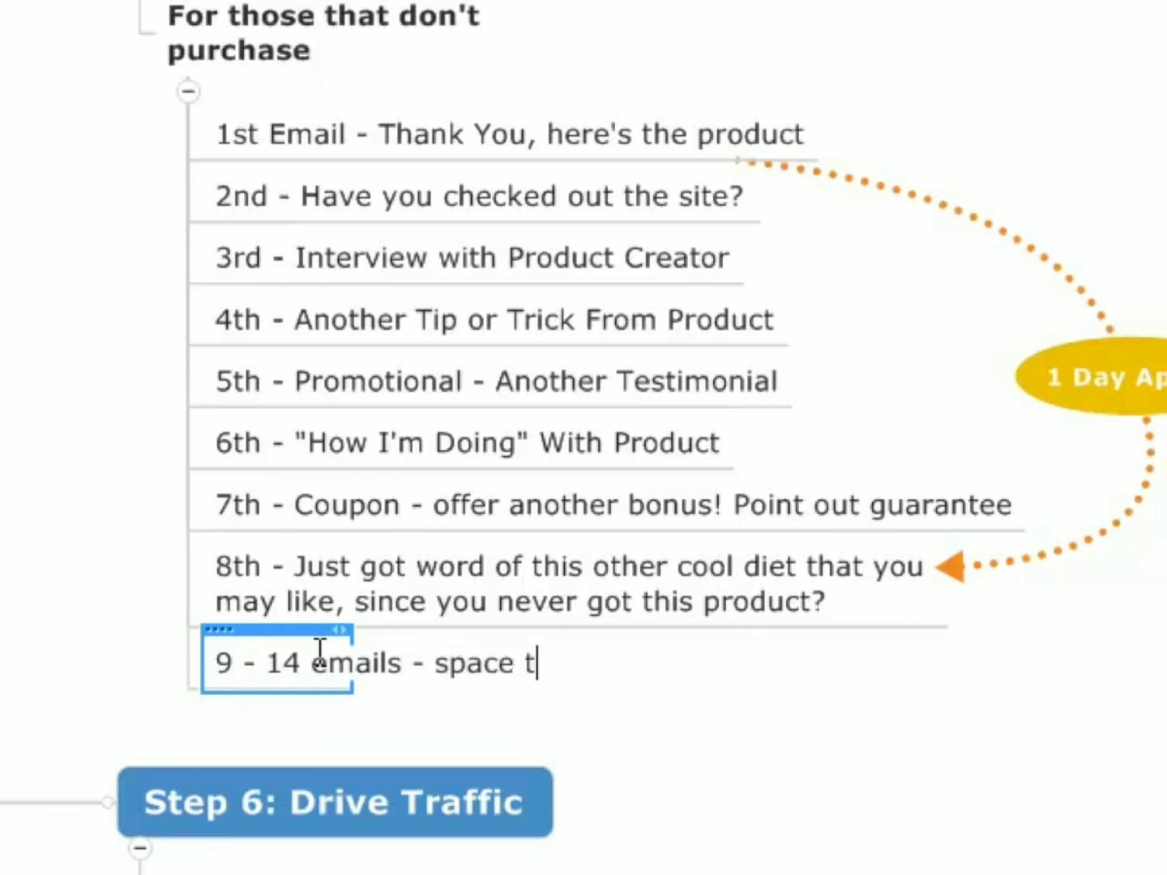
type("hese out every ")
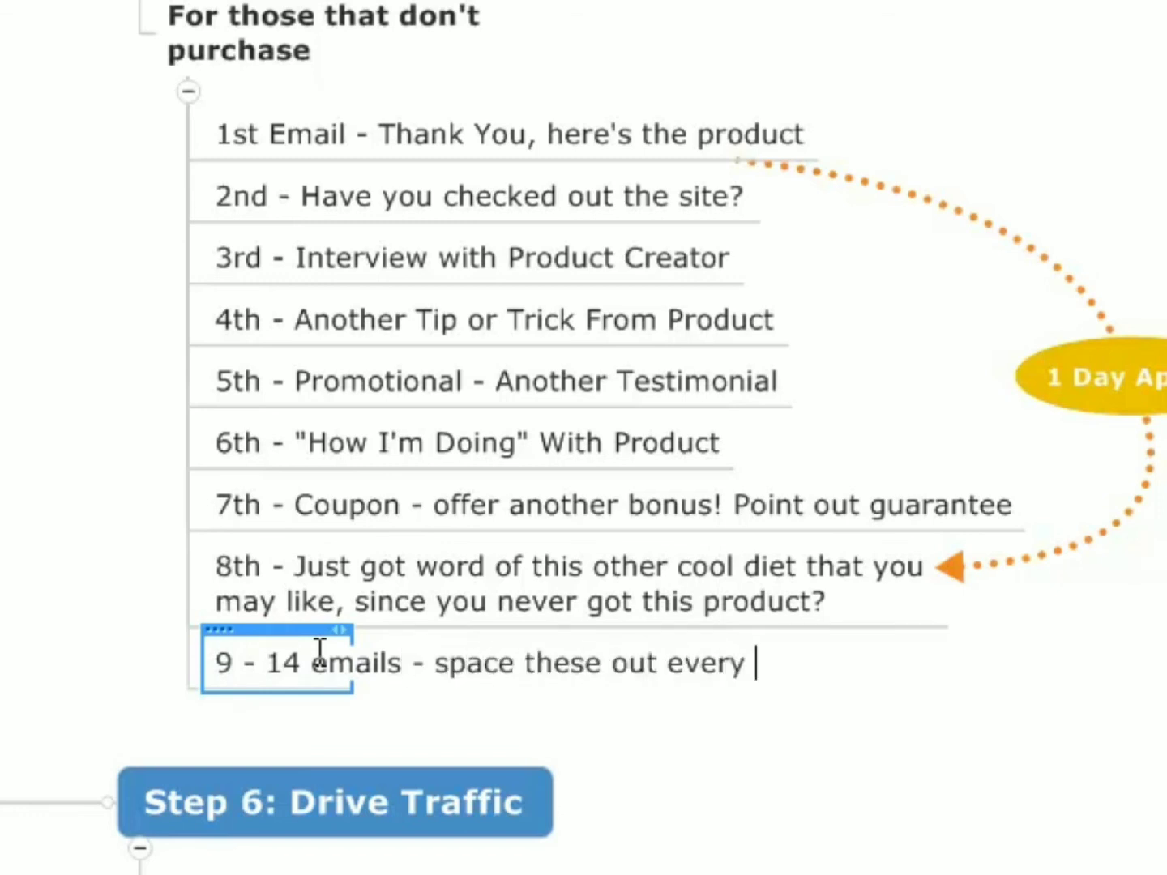
type("other day or")
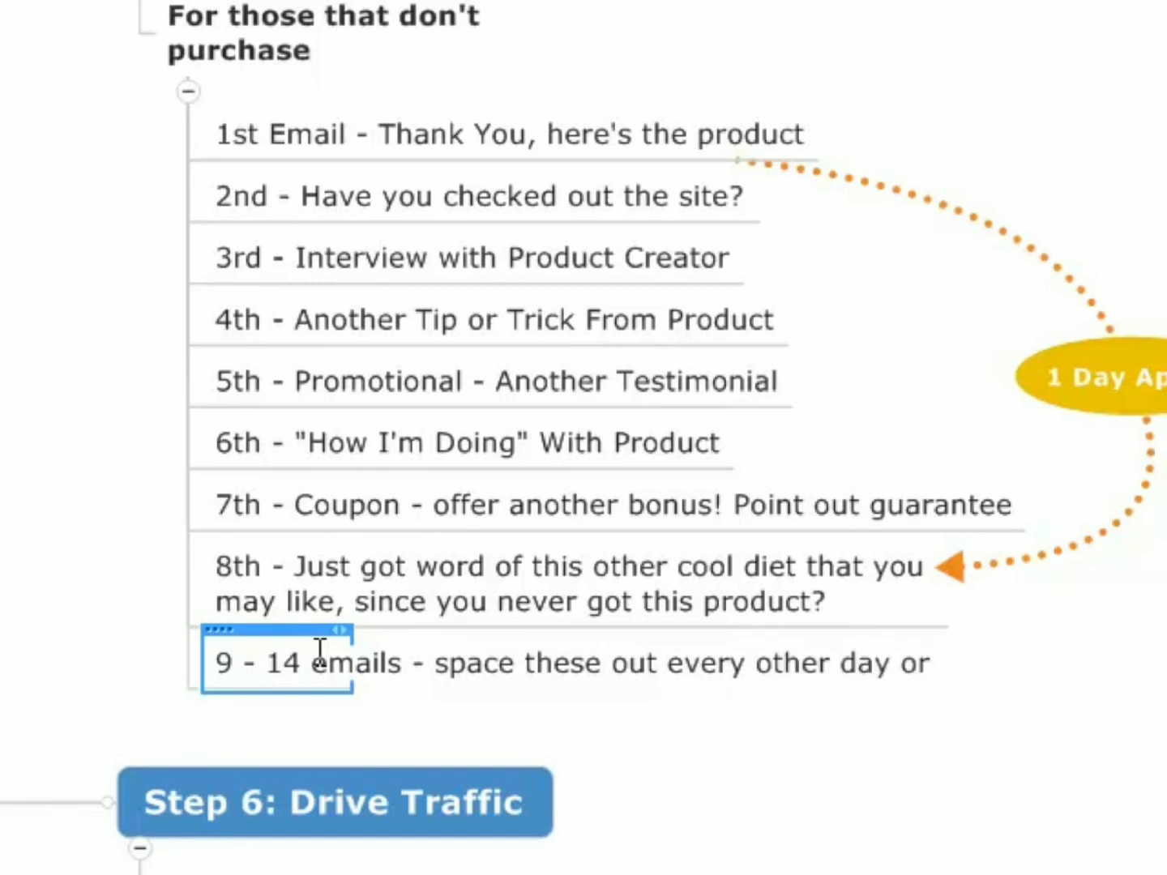
type(" every 4th day.")
key("Return")
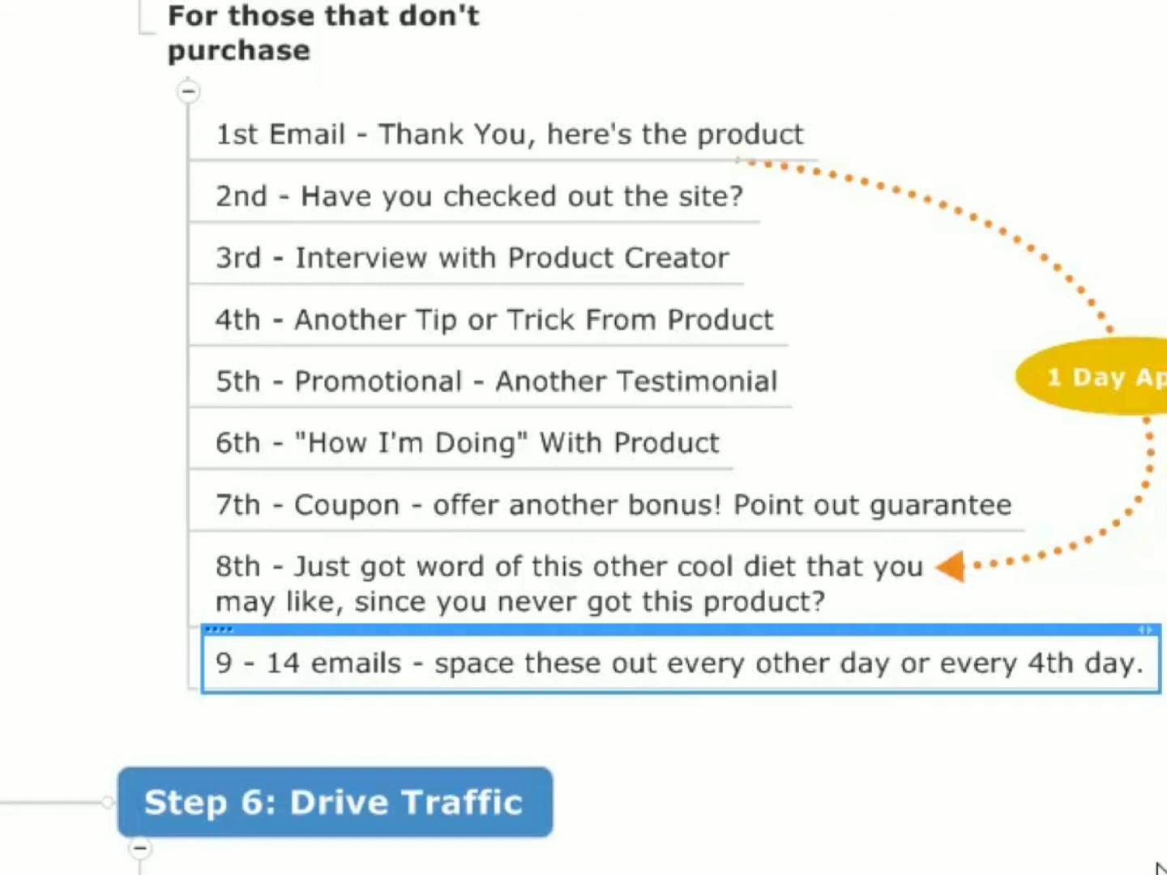
- Add a subtopic reading "Keep list warm - Keep giving good content - create new content and send it to them - broadcast."
left_click_drag(729, 762, 700, 703)
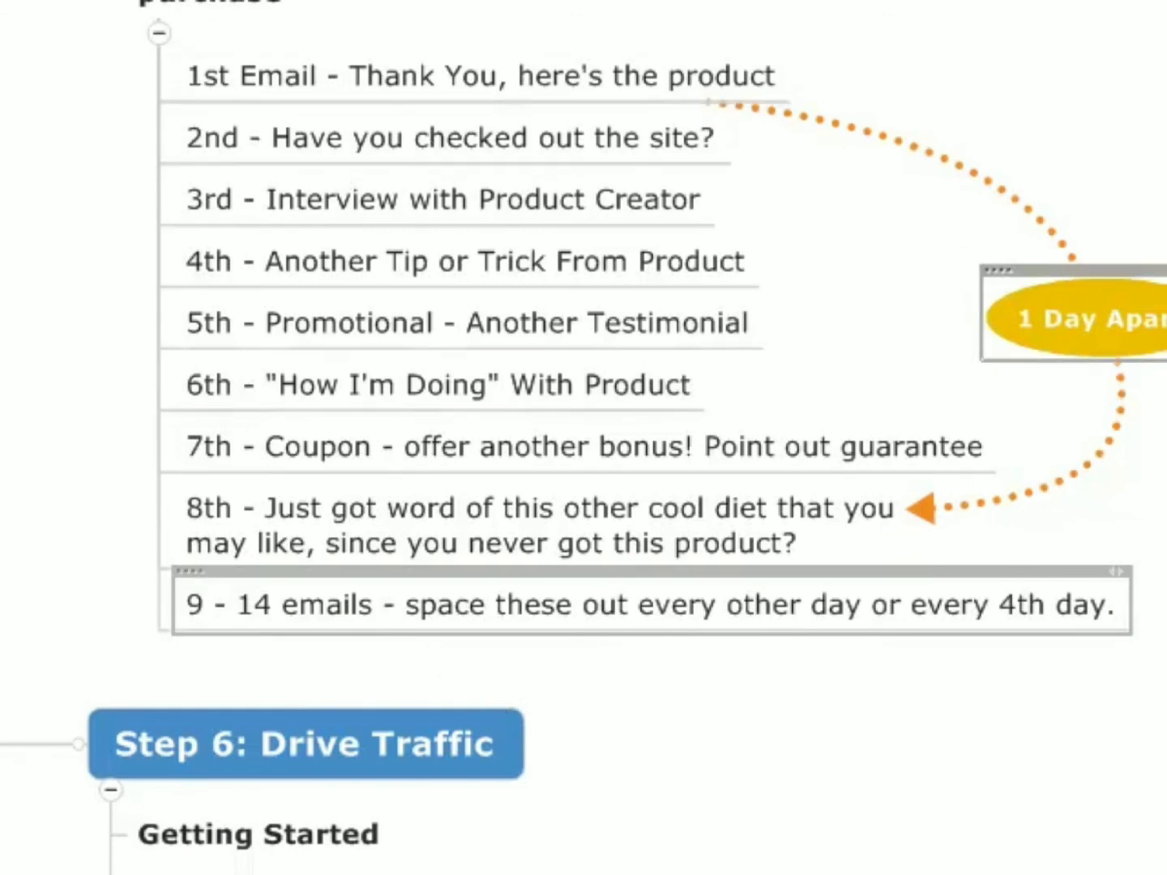
left_click(469, 570)
key("Return")
type("Keep list wor")
key("BackSpace")
key("BackSpace")
type("arm - ")
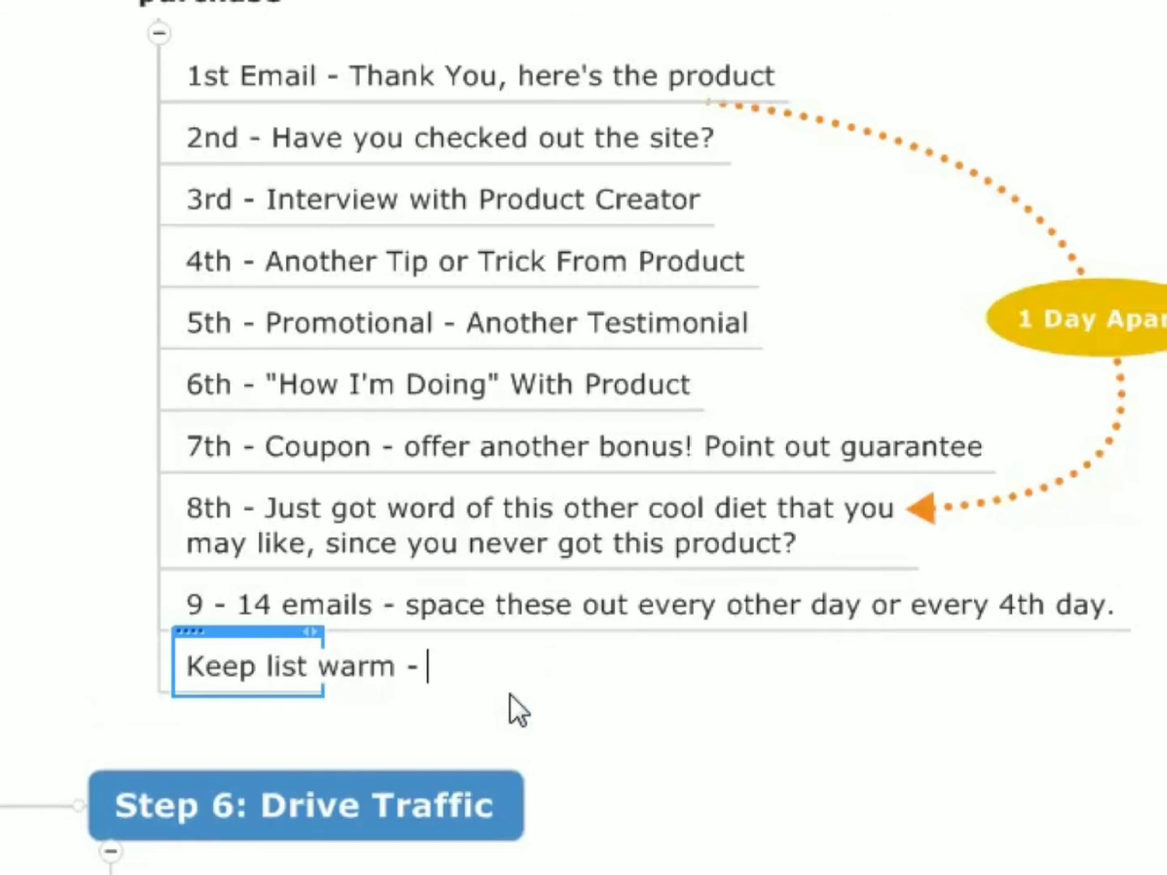
type("Keep givin")
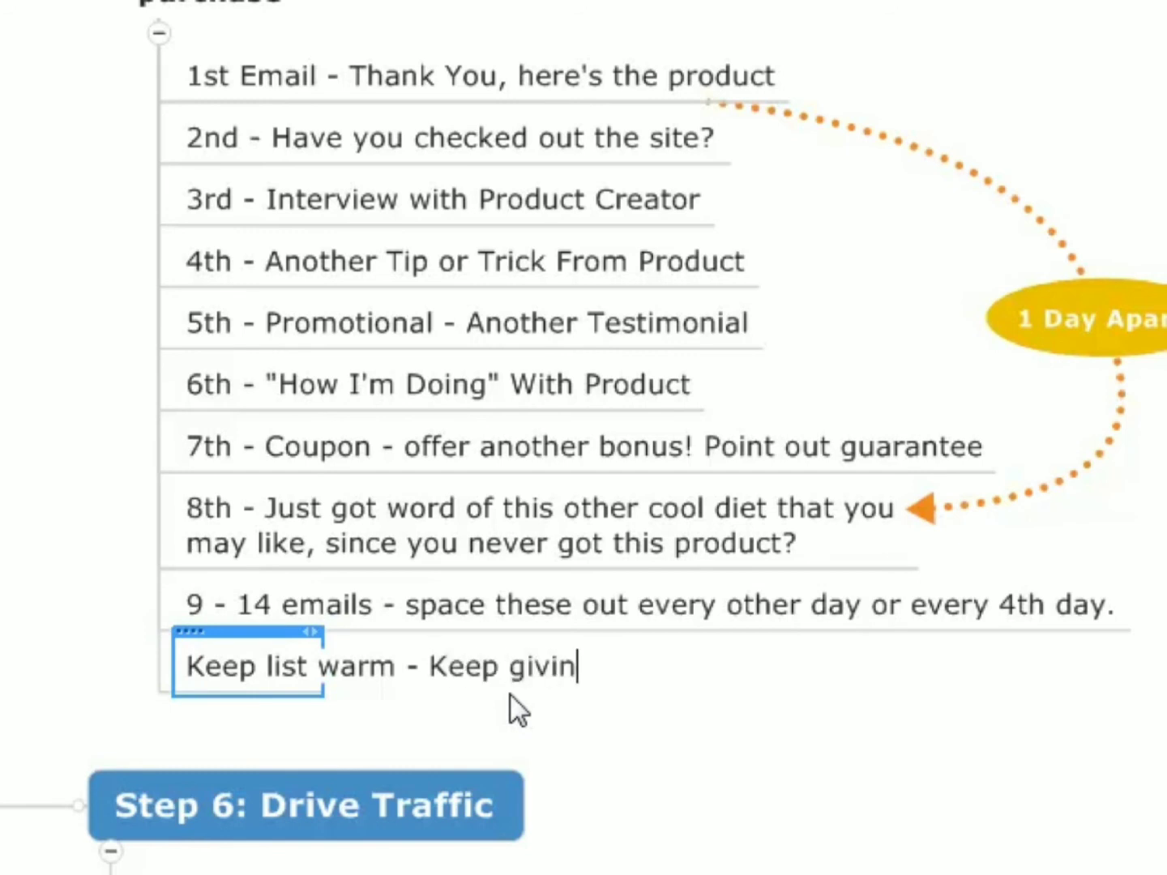
type("g good cvont")
key("BackSpace")
key("BackSpace")
key("BackSpace")
key("BackSpace")
type("ontent - create ")
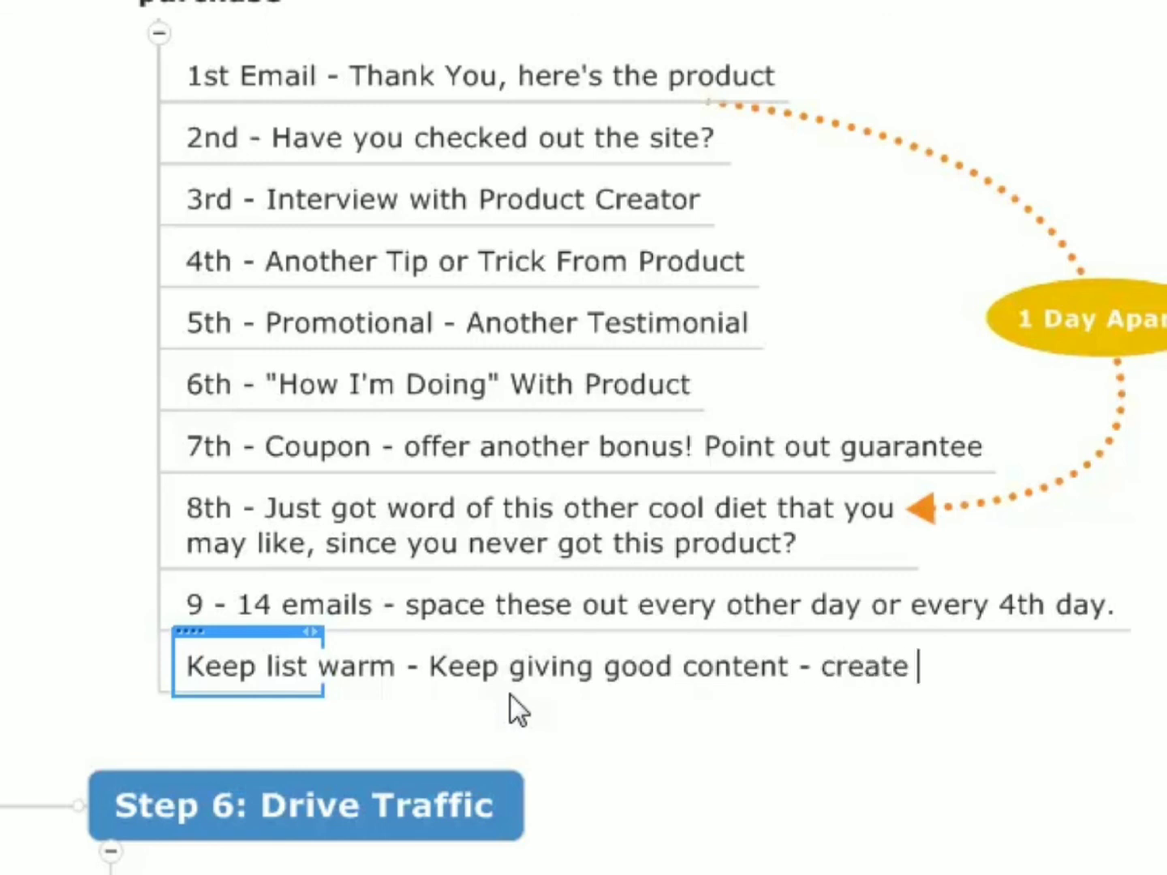
type("new content and send it to thm")
key("BackSpace")
type("em - broadcast.")
key("Return")
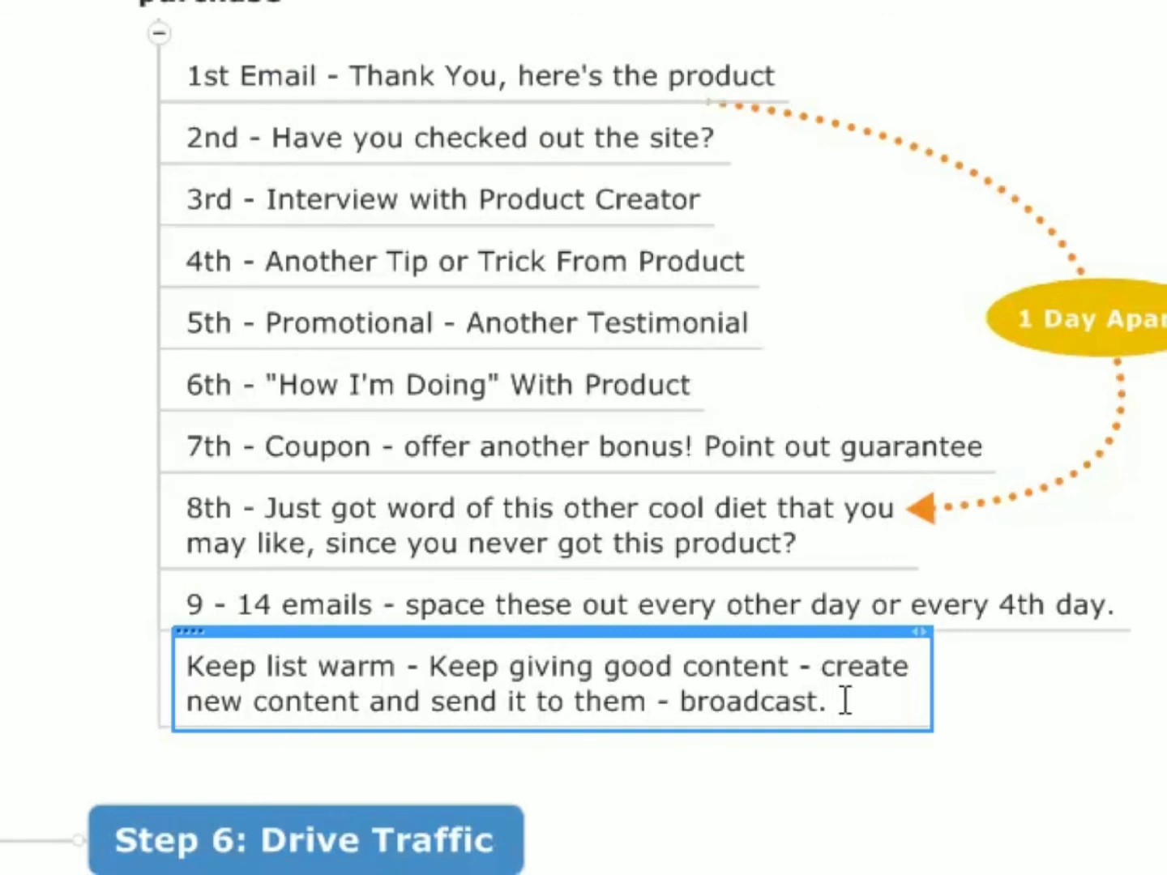
- Select the "Step 6: Drive Traffic" topic
scroll(360, 83, "down", 3)
left_click(355, 566)
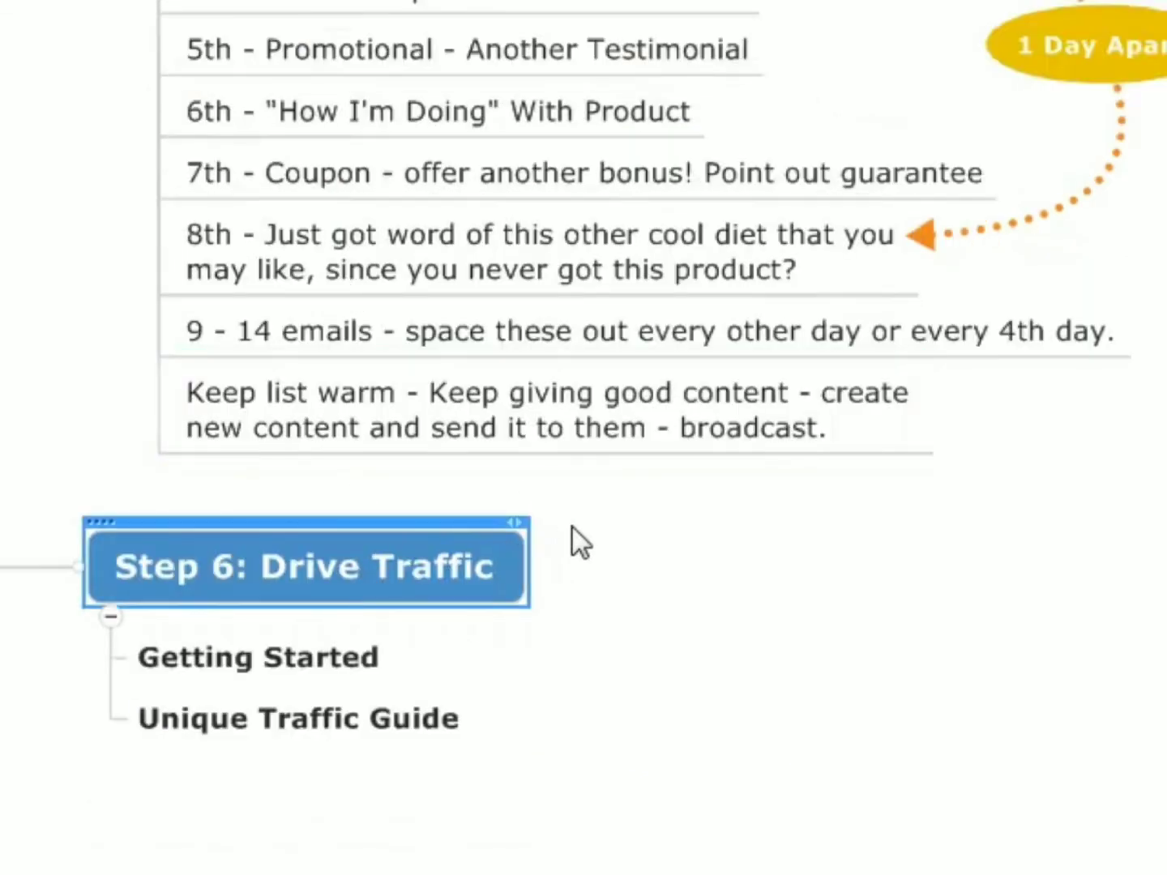